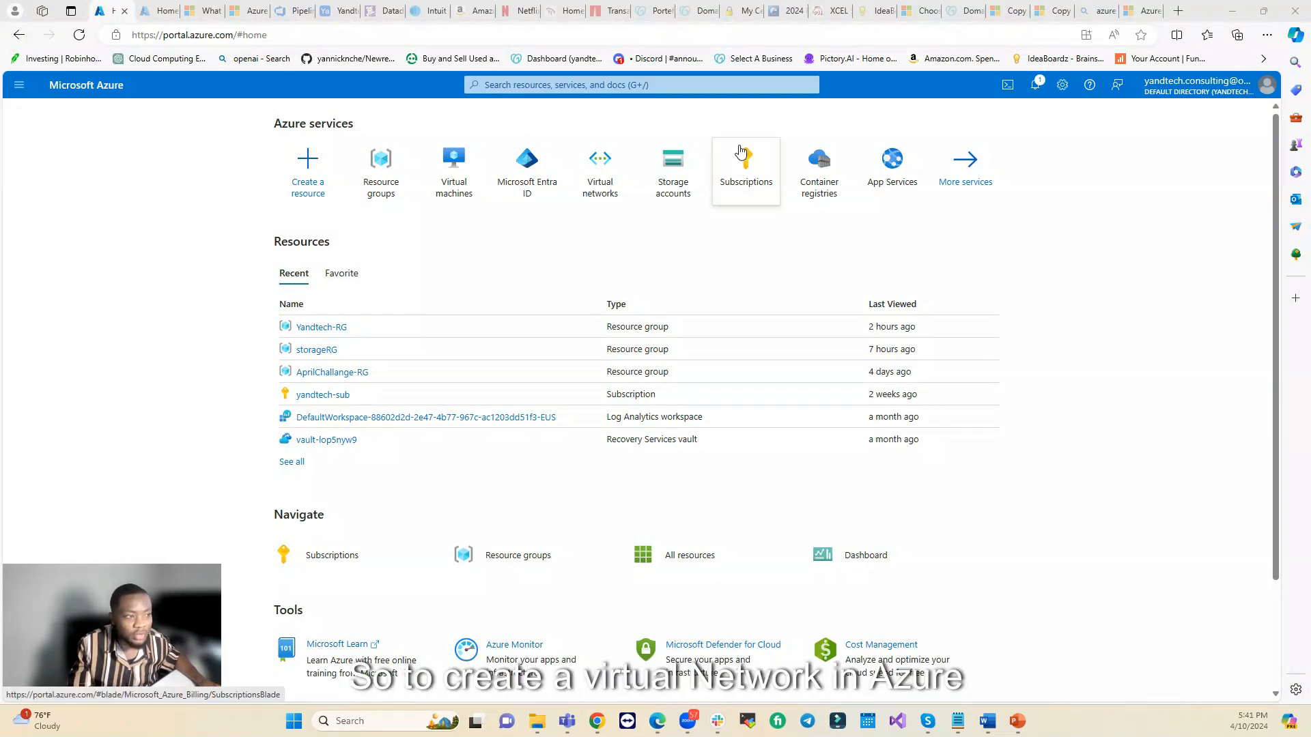
Step: Find the virtual networks service, start creating a new virtual network, and assign it to the Yandtech-RG resource group
{"action": "left_click", "coordinate": [611, 86]}
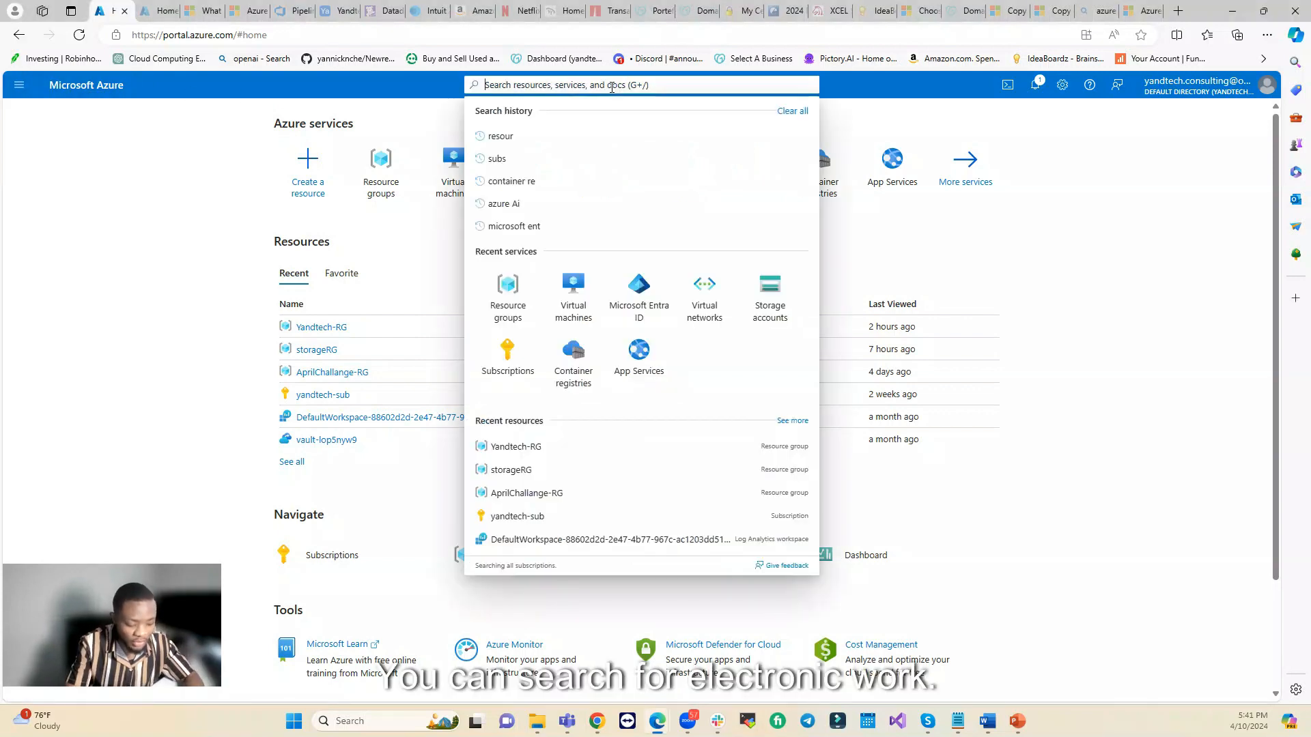
{"action": "type", "text": "virtual"}
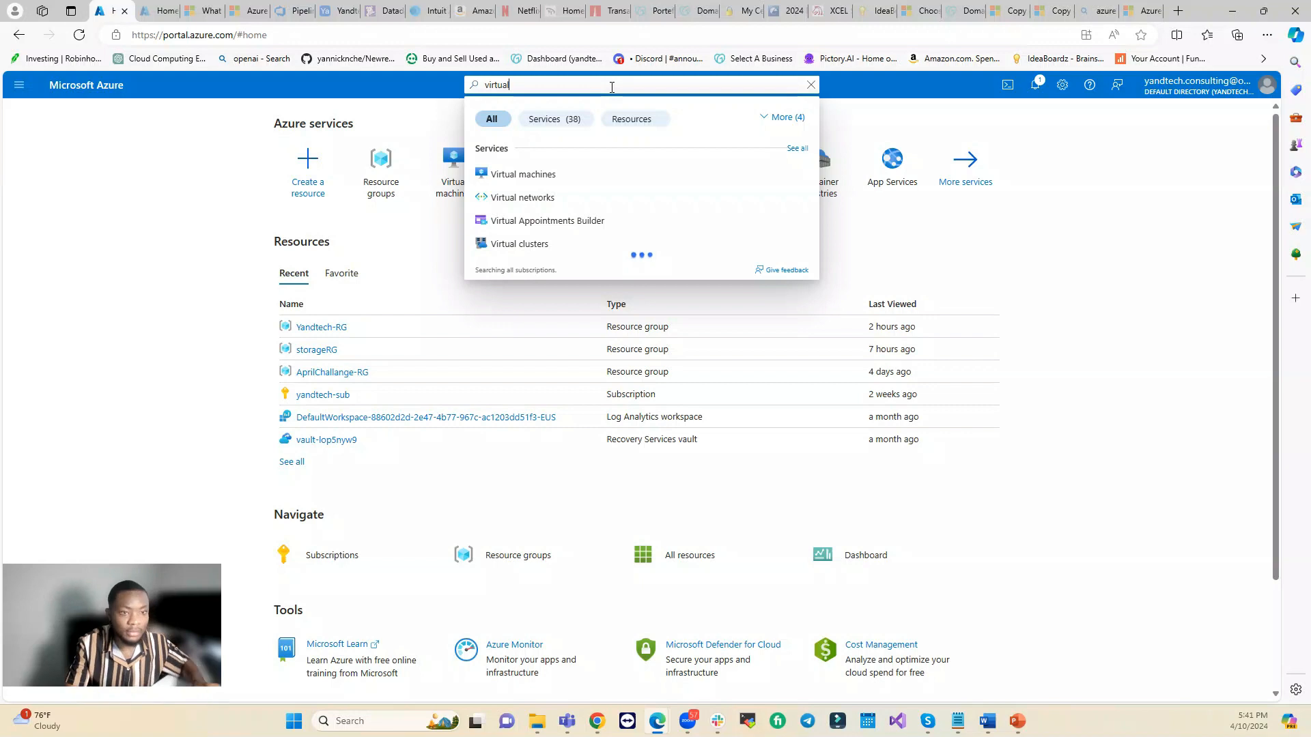
{"action": "left_click", "coordinate": [580, 198]}
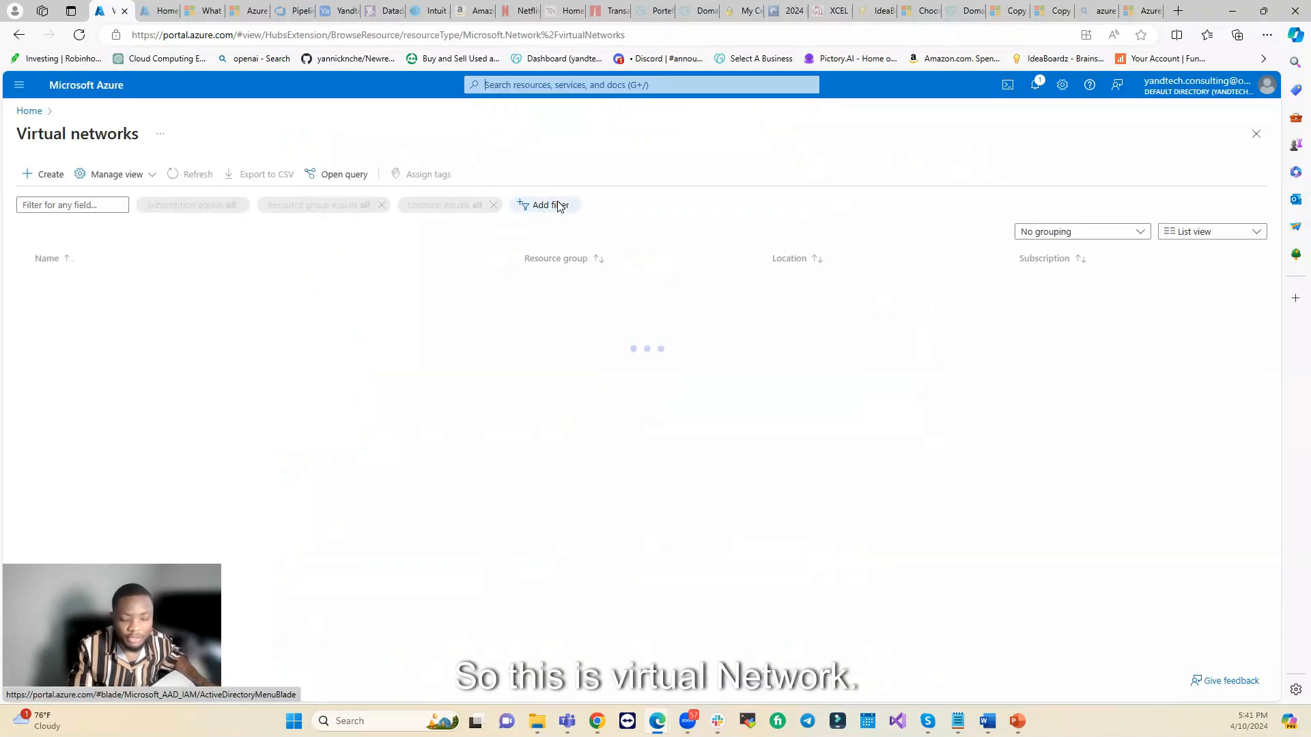
{"action": "left_click", "coordinate": [277, 354]}
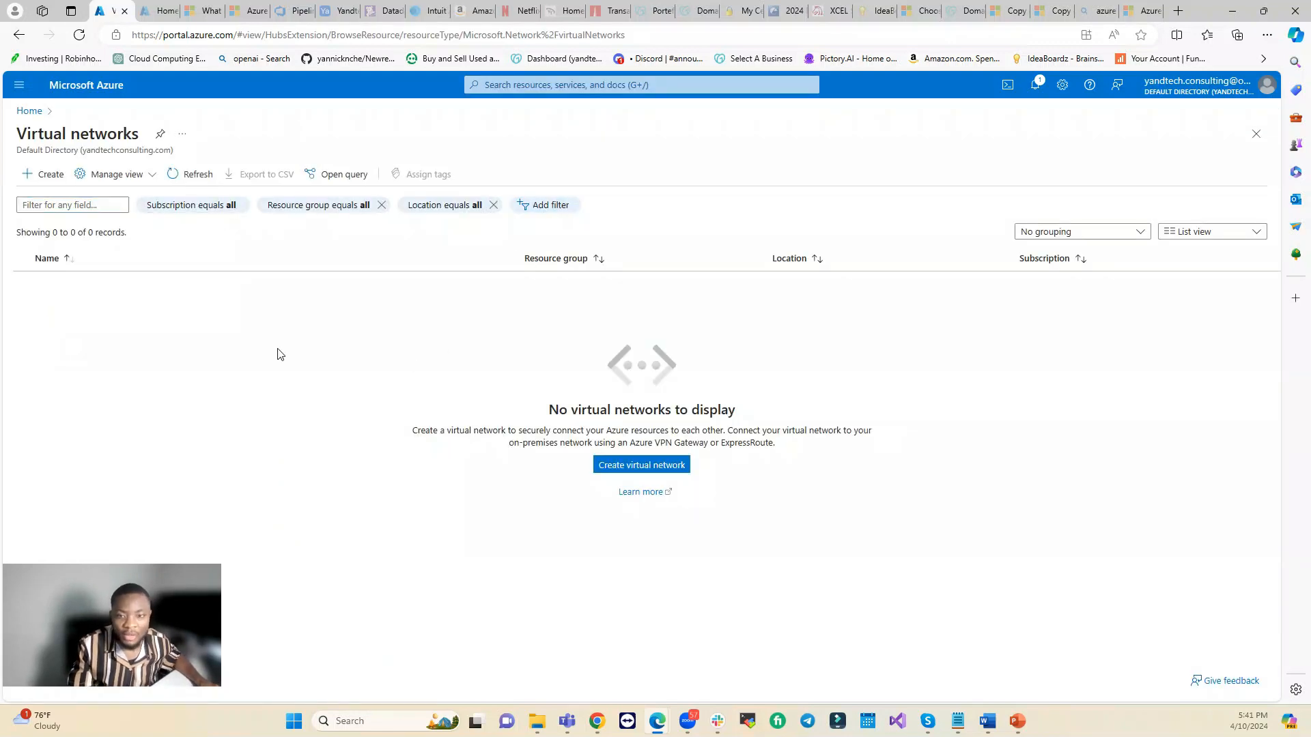
{"action": "left_click", "coordinate": [40, 178]}
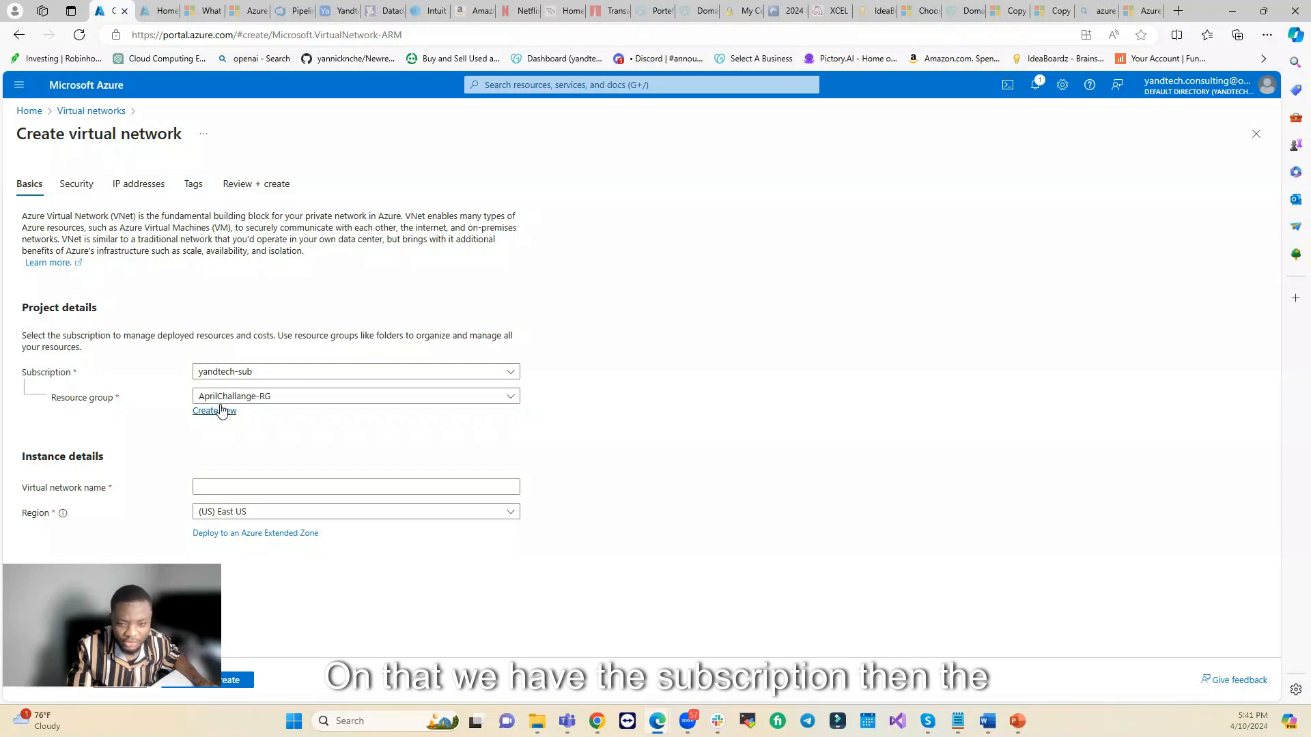
{"action": "left_click", "coordinate": [298, 402]}
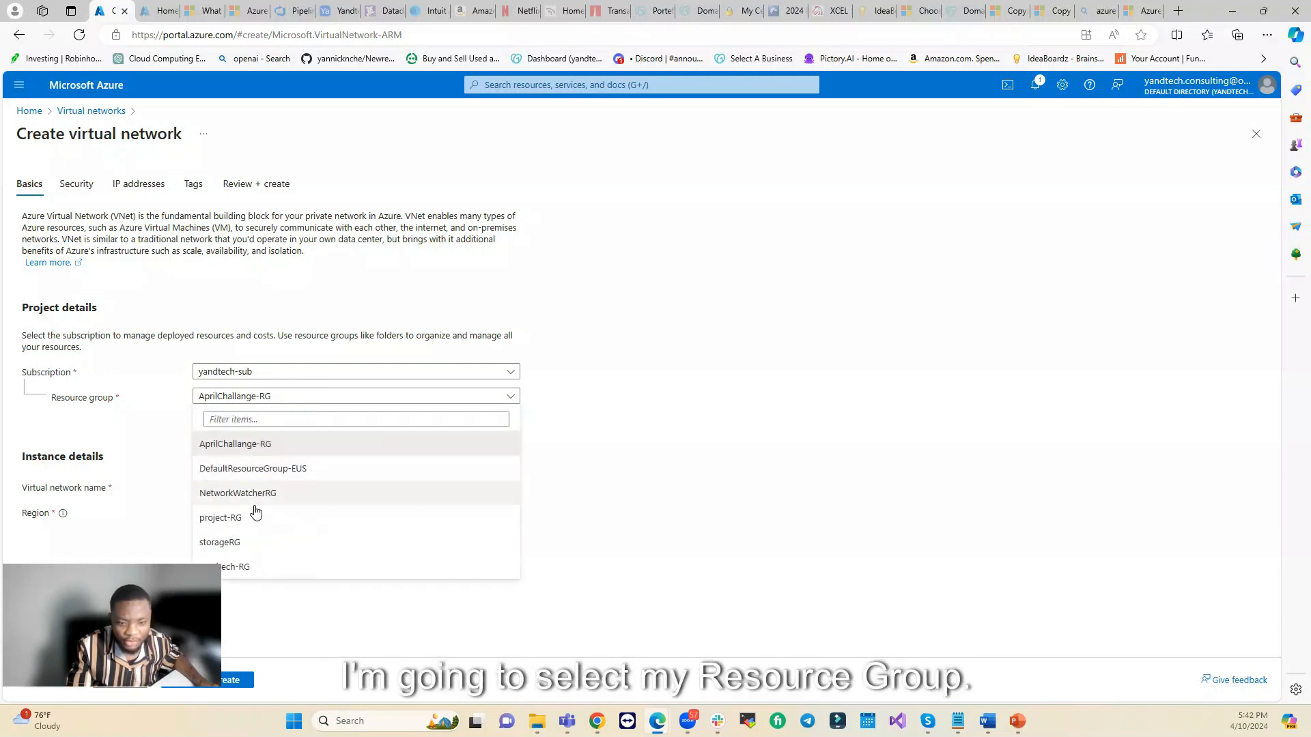
{"action": "left_click", "coordinate": [240, 567]}
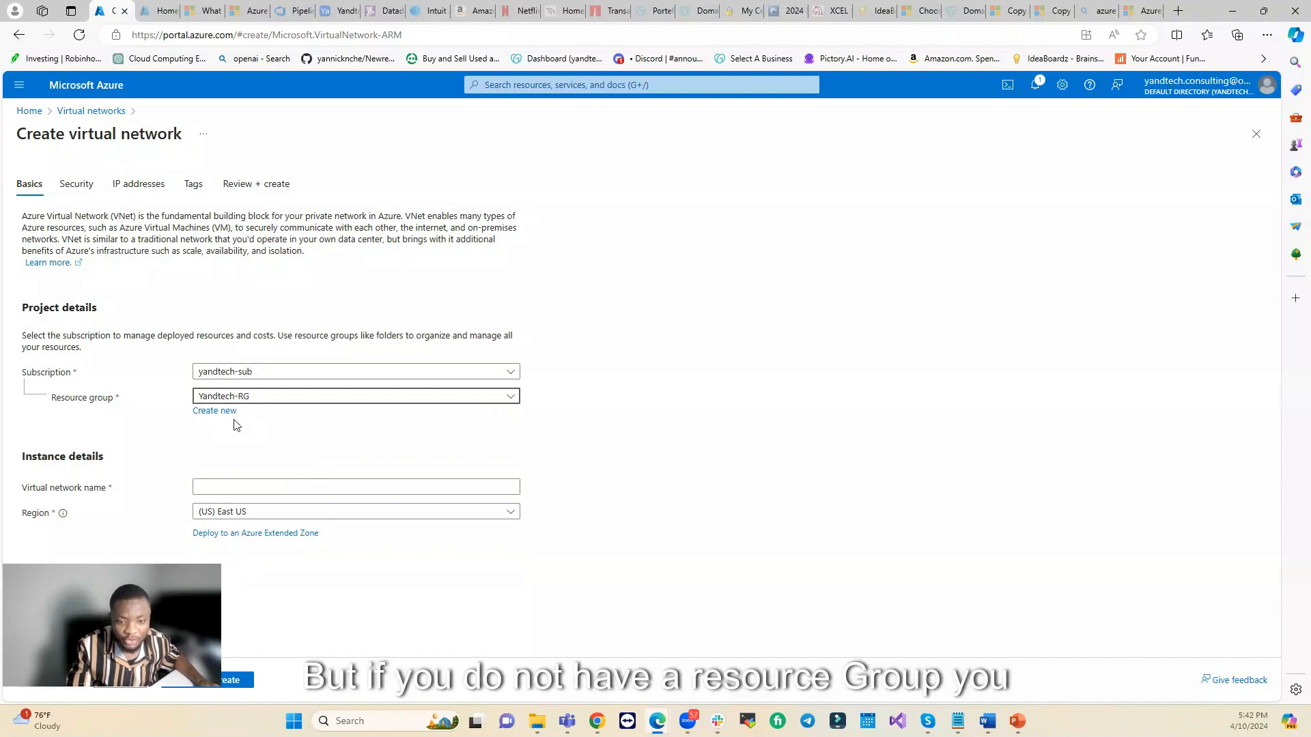
{"action": "left_click", "coordinate": [214, 412]}
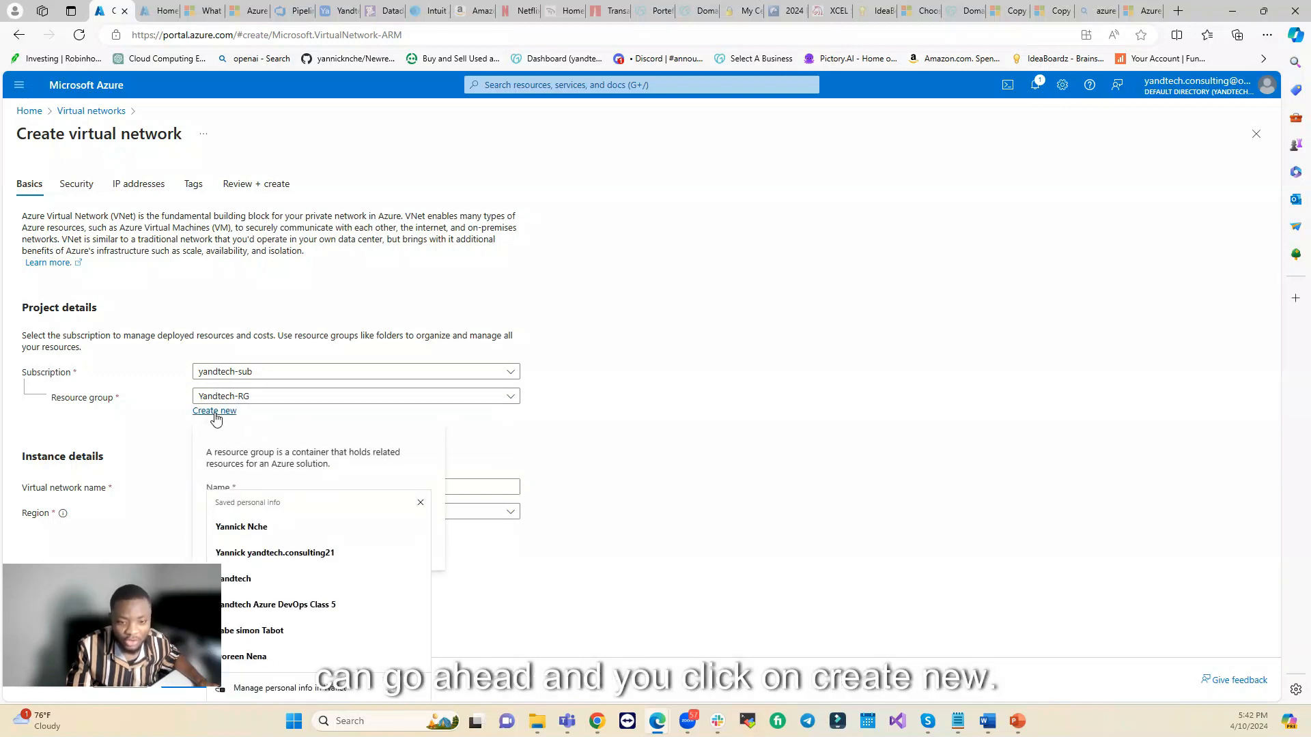
{"action": "left_click", "coordinate": [603, 409]}
{"action": "left_click", "coordinate": [217, 410]}
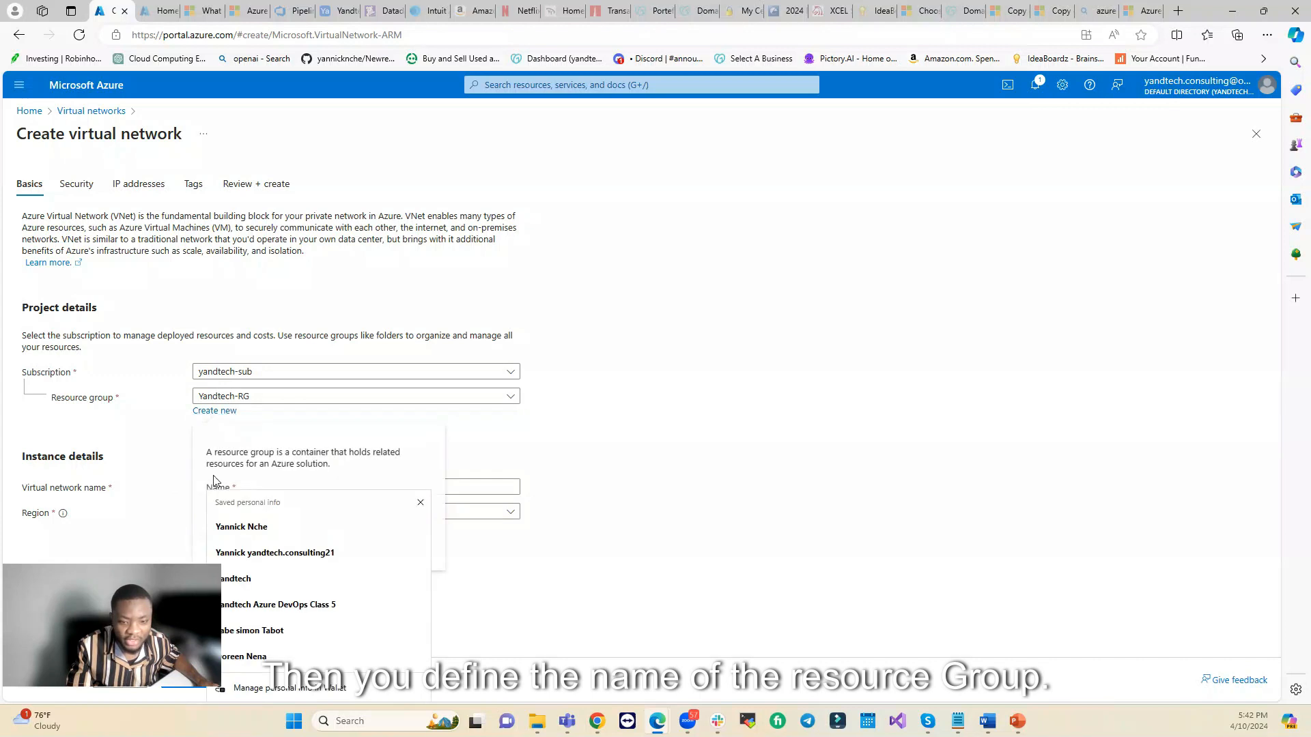
{"action": "left_click", "coordinate": [321, 478]}
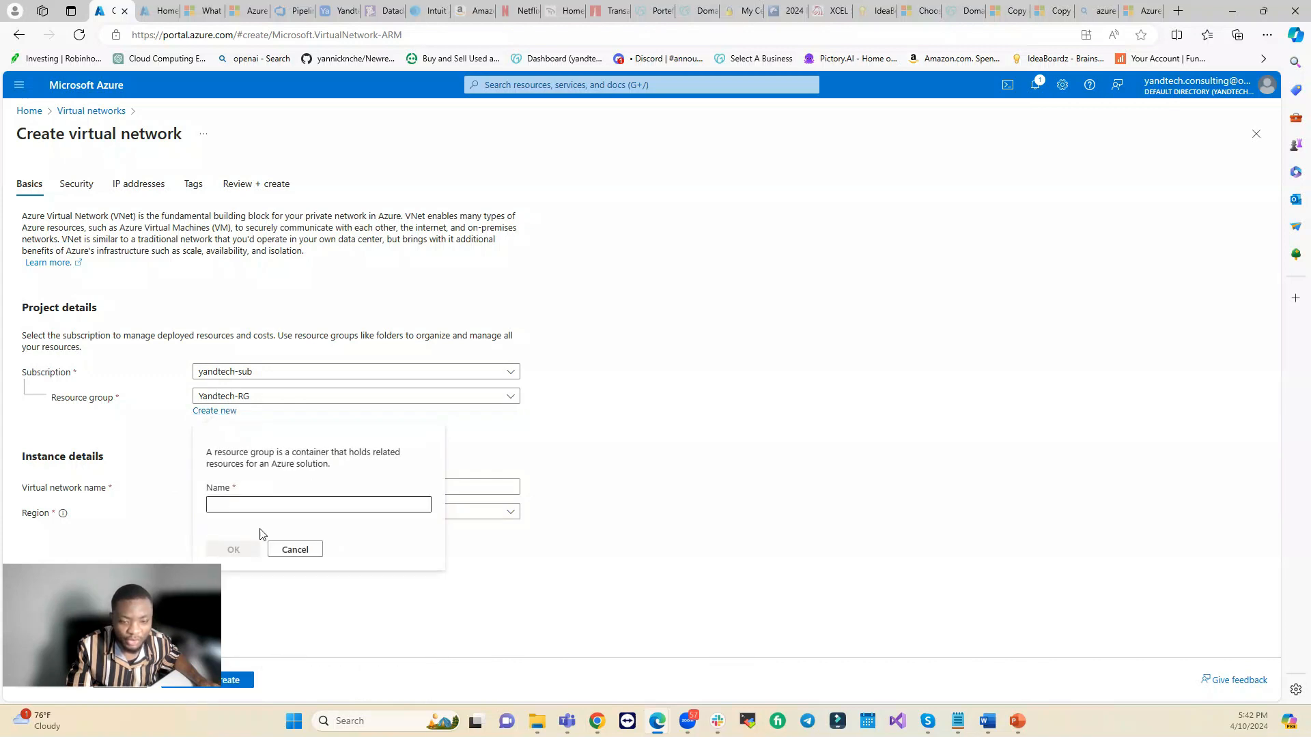
{"action": "left_click", "coordinate": [308, 550]}
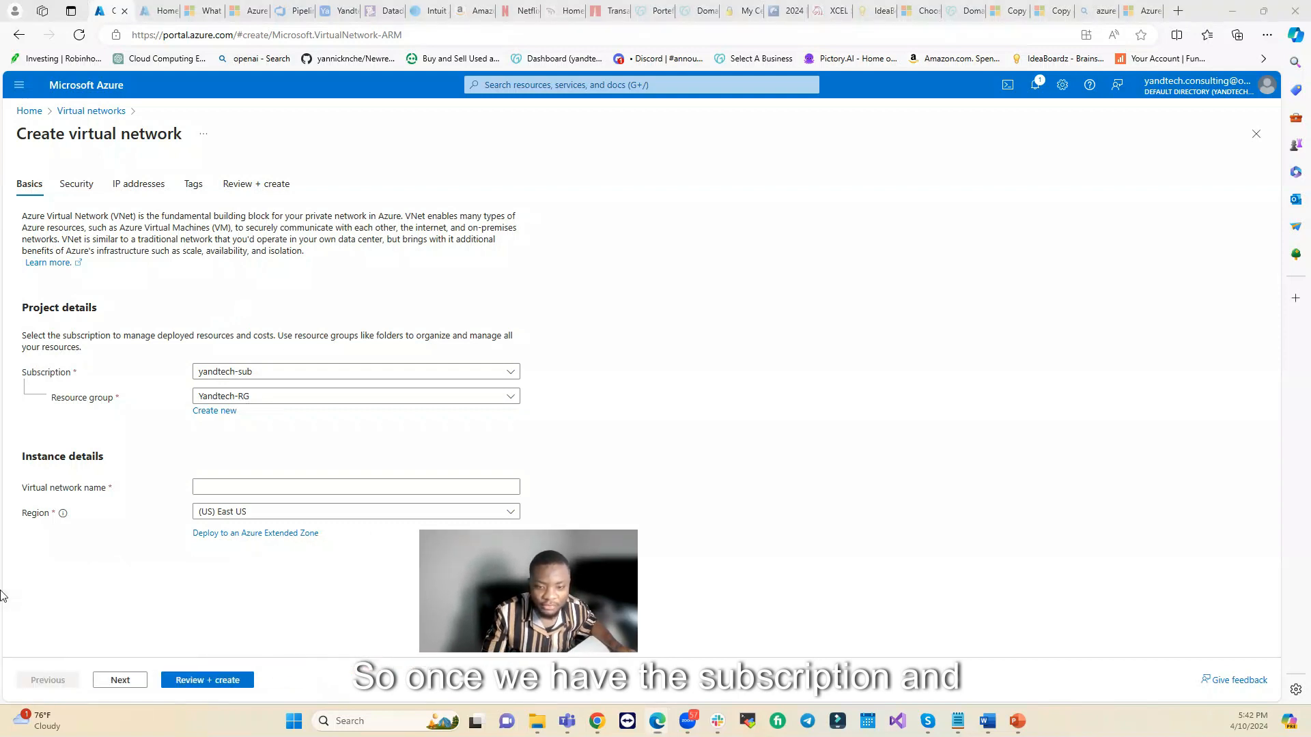
Step: Name the new virtual network Storage-Vnet
{"action": "left_click", "coordinate": [236, 489]}
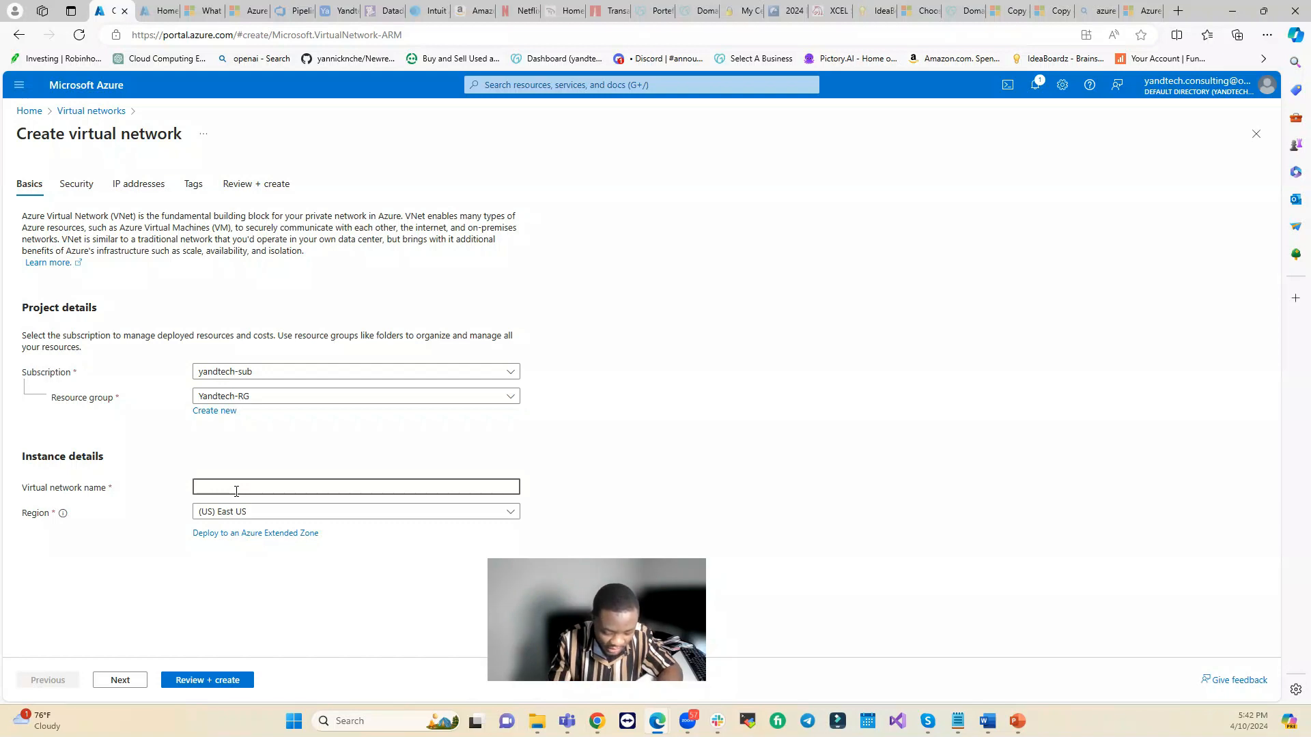
{"action": "type", "text": "storage-vnet"}
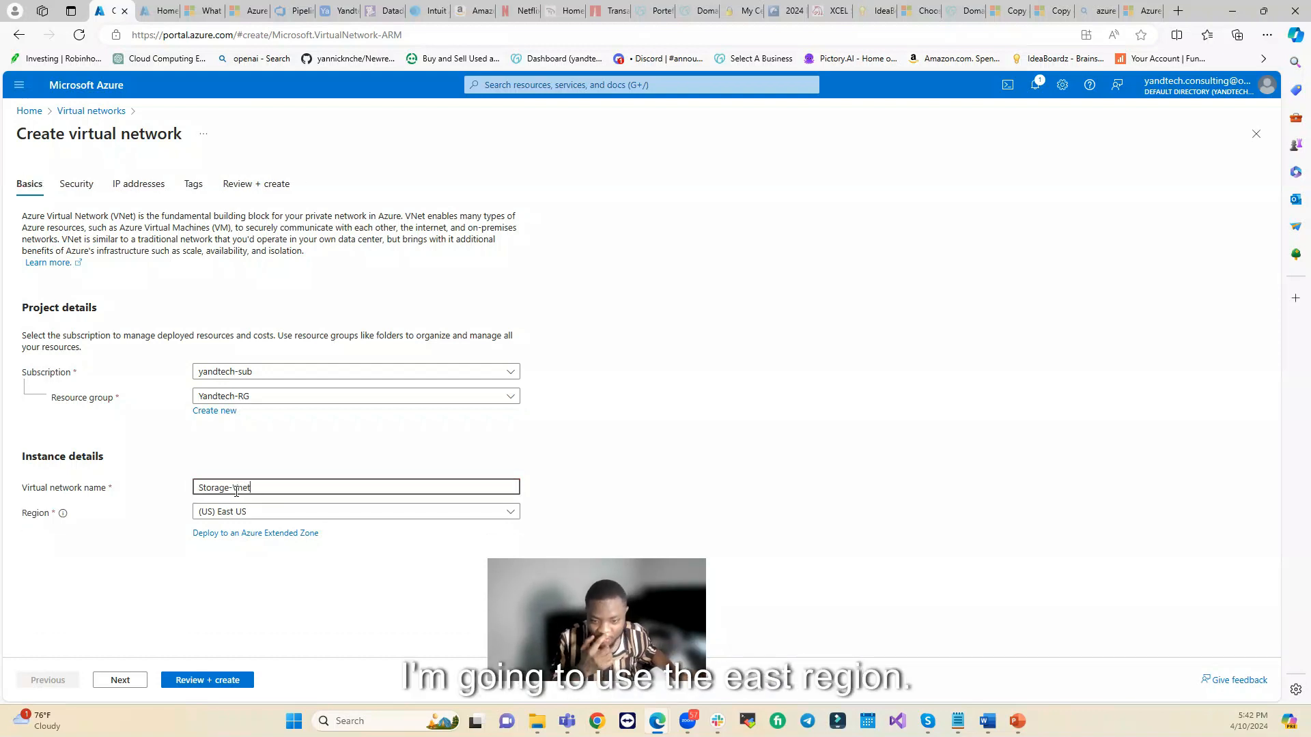
{"action": "left_click_drag", "start_coordinate": [591, 568], "coordinate": [1181, 545]}
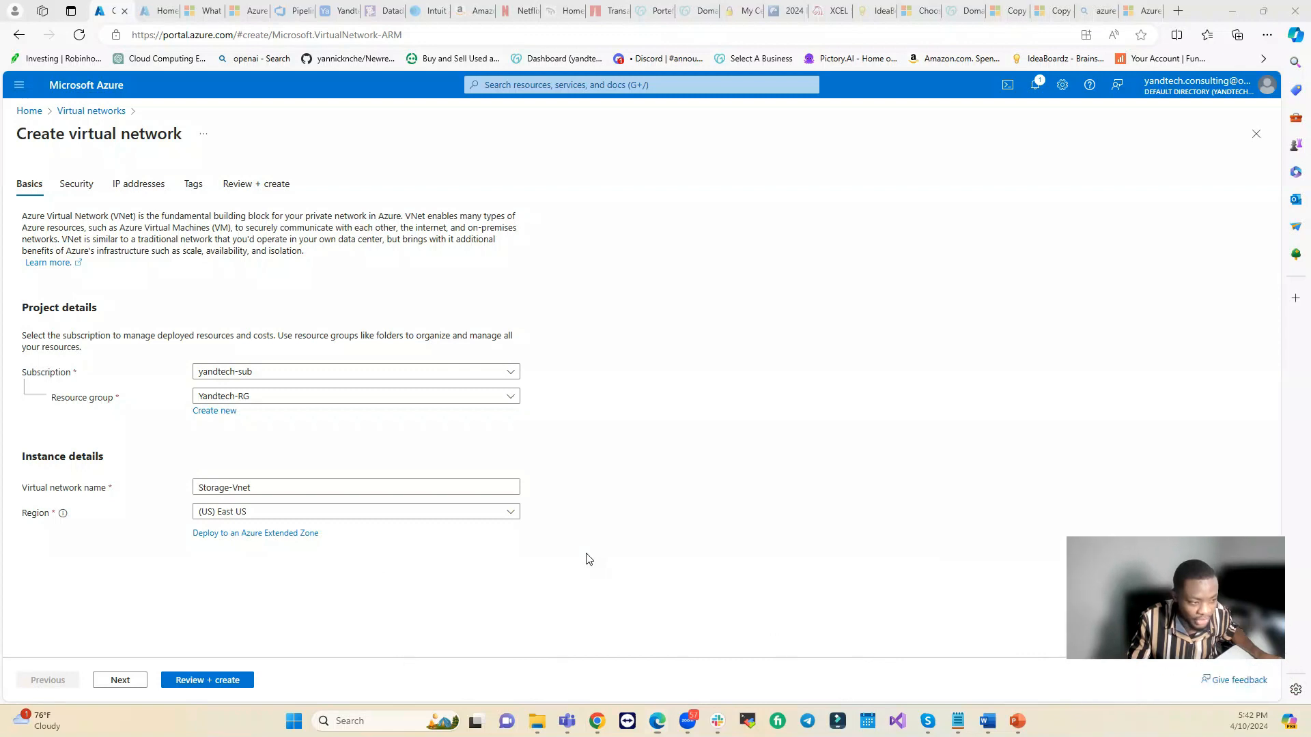
Step: Leave the security options at their defaults and replace the preset address space with a new 10.0.0.0/16 IPv4 address space
{"action": "left_click", "coordinate": [119, 679]}
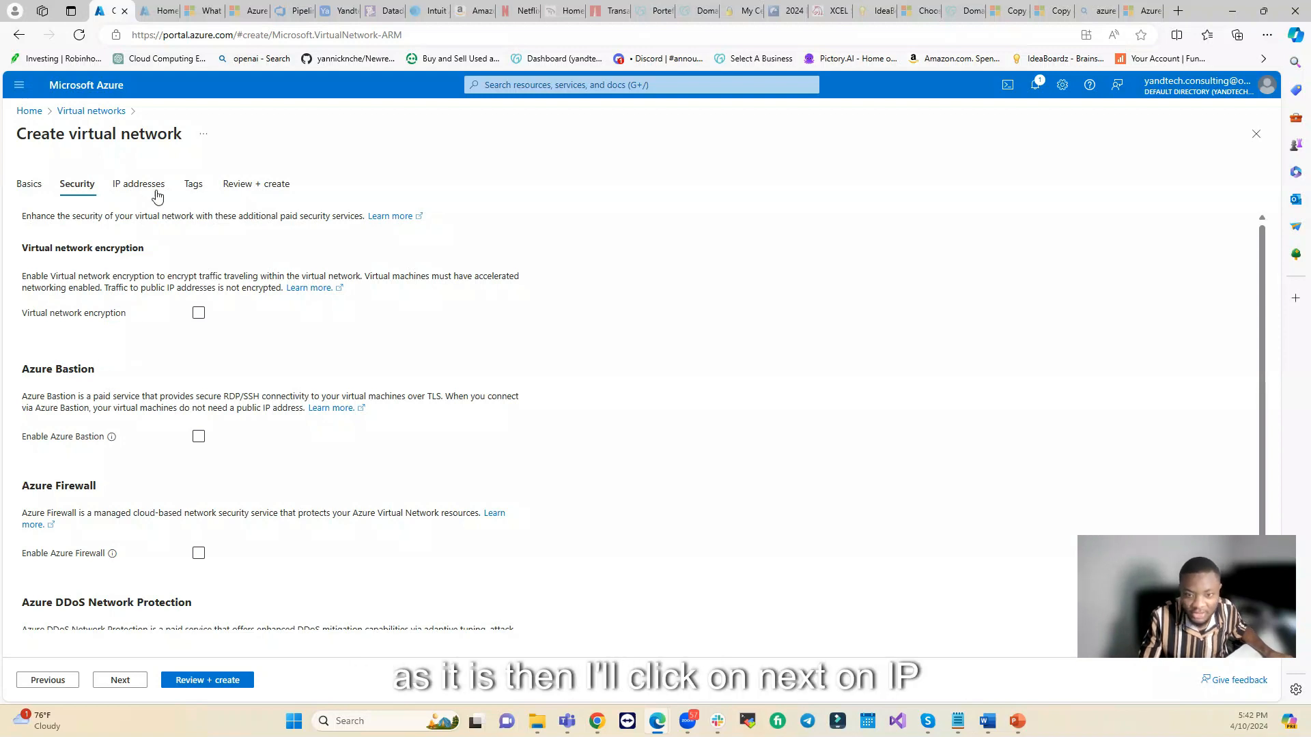
{"action": "scroll", "coordinate": [217, 453], "scroll_direction": "down", "scroll_amount": 1}
{"action": "left_click", "coordinate": [125, 681]}
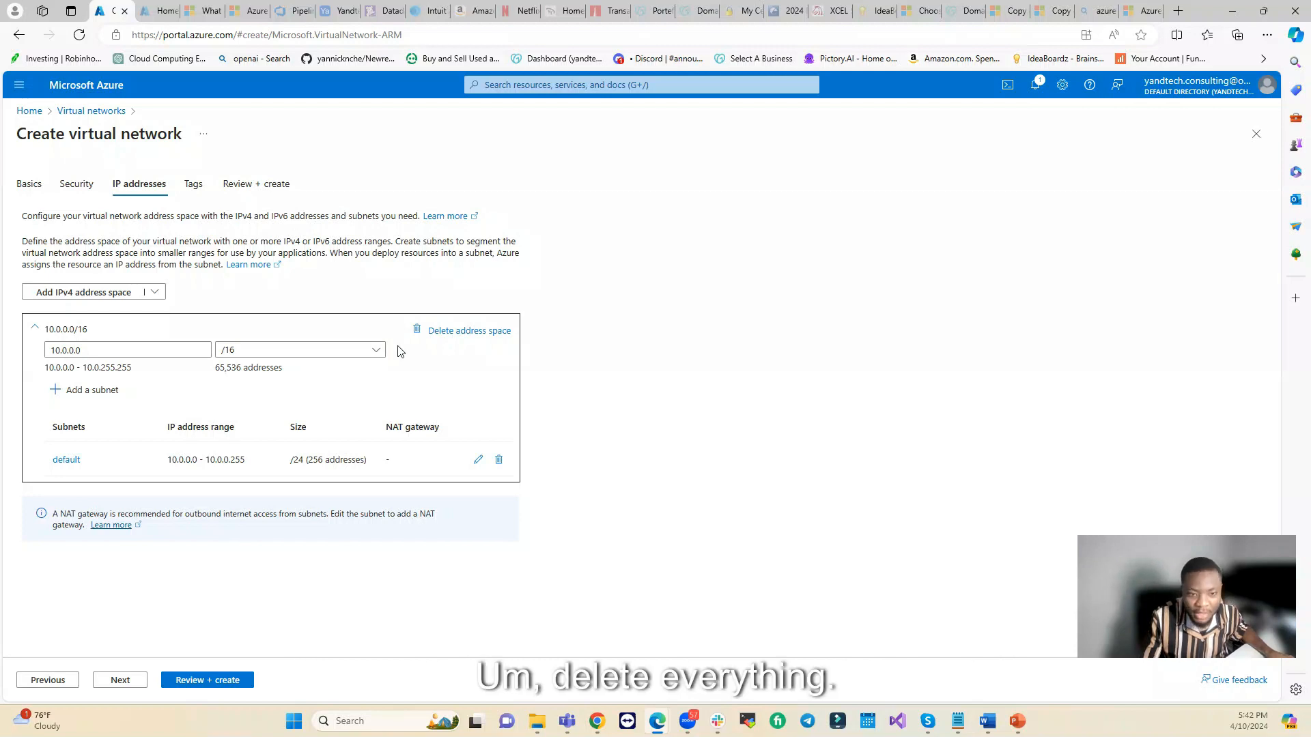
{"action": "left_click", "coordinate": [464, 332]}
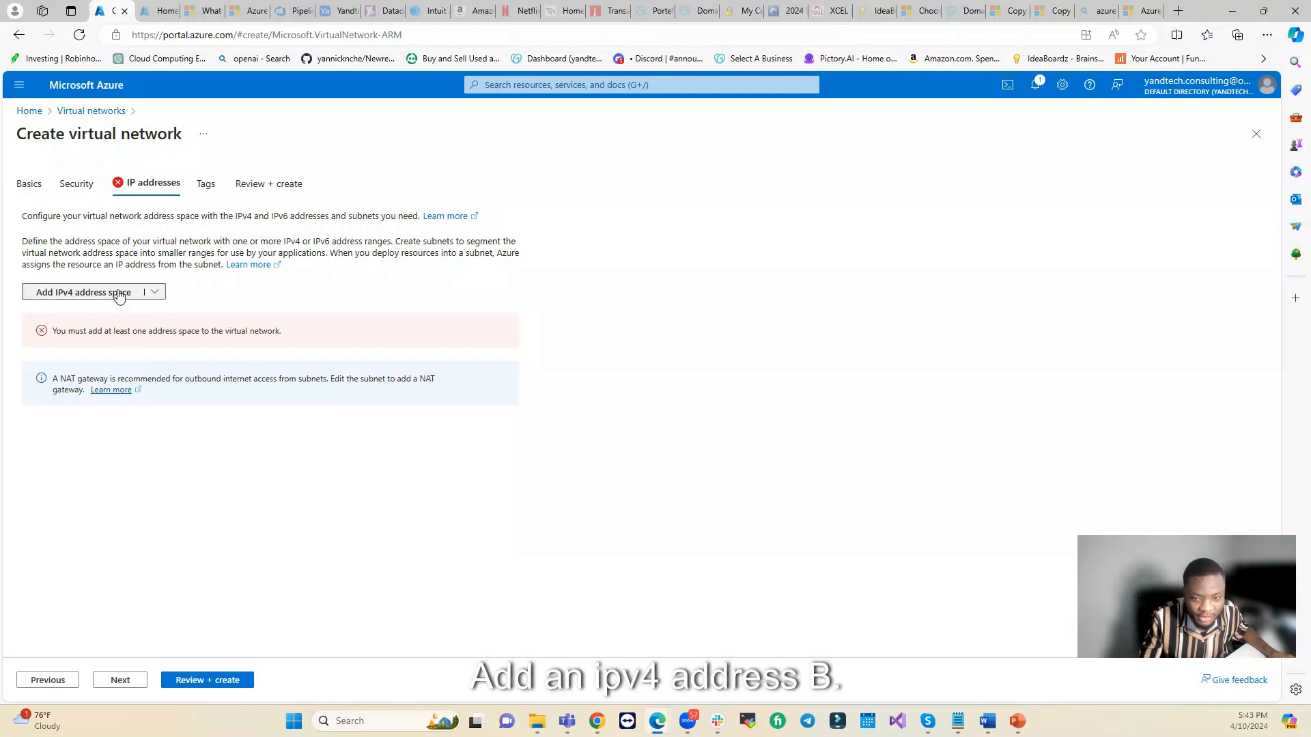
{"action": "left_click", "coordinate": [83, 292]}
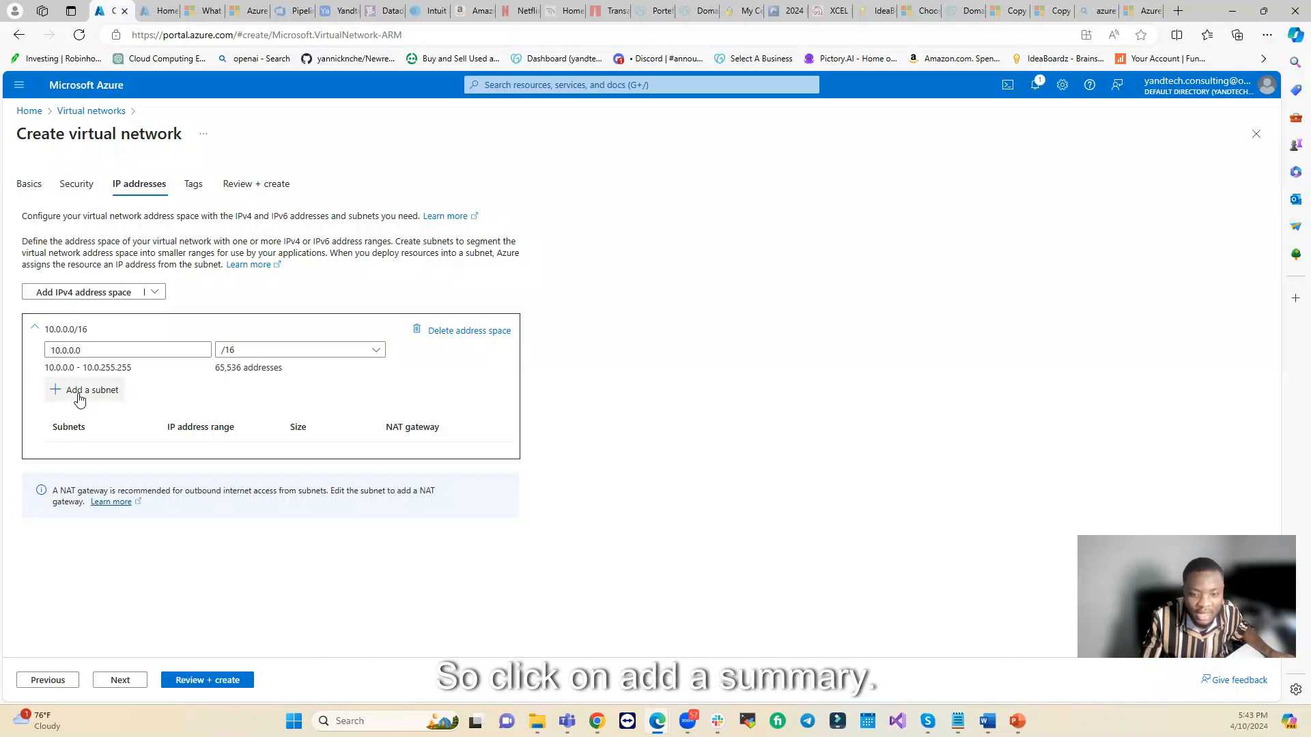
Step: Add a subnet named SubnetA to the 10.0.0.0/16 address space, keeping the default starting address and /24 size
{"action": "left_click", "coordinate": [104, 396]}
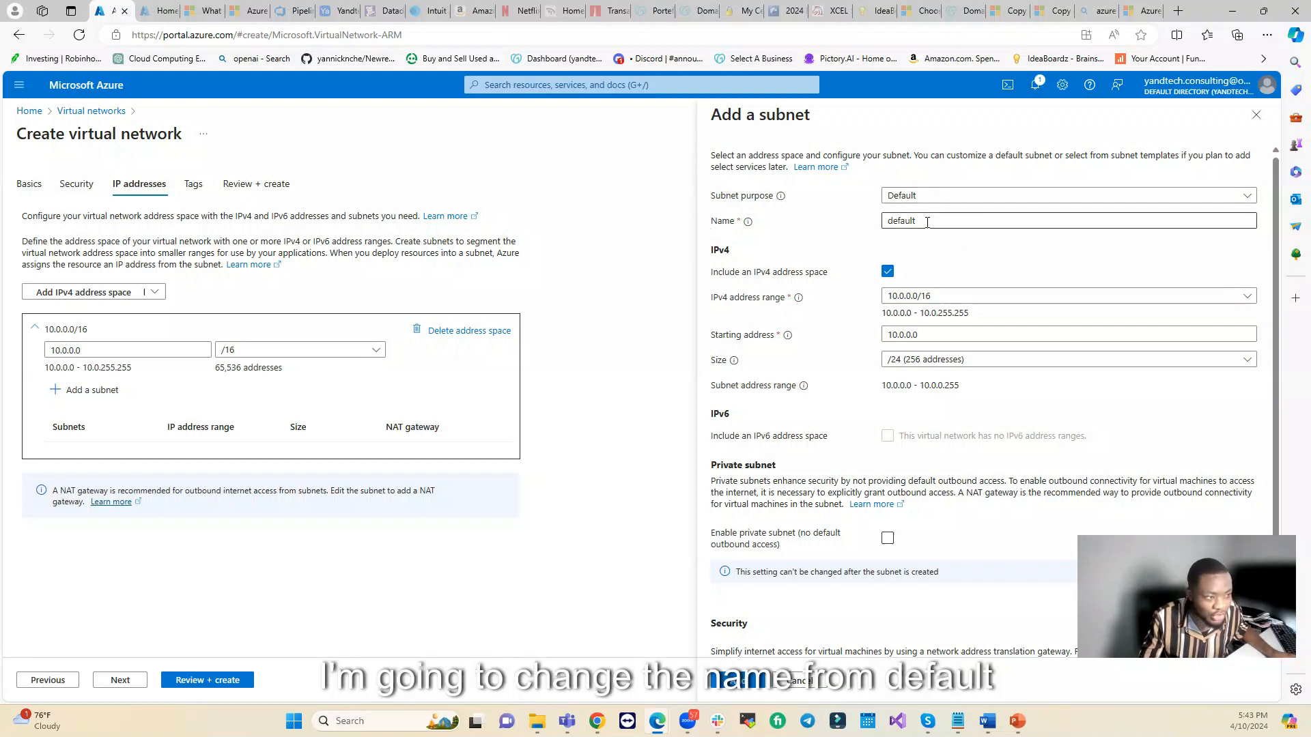
{"action": "left_click_drag", "start_coordinate": [927, 222], "coordinate": [880, 226]}
{"action": "type", "text": "SubnetA"}
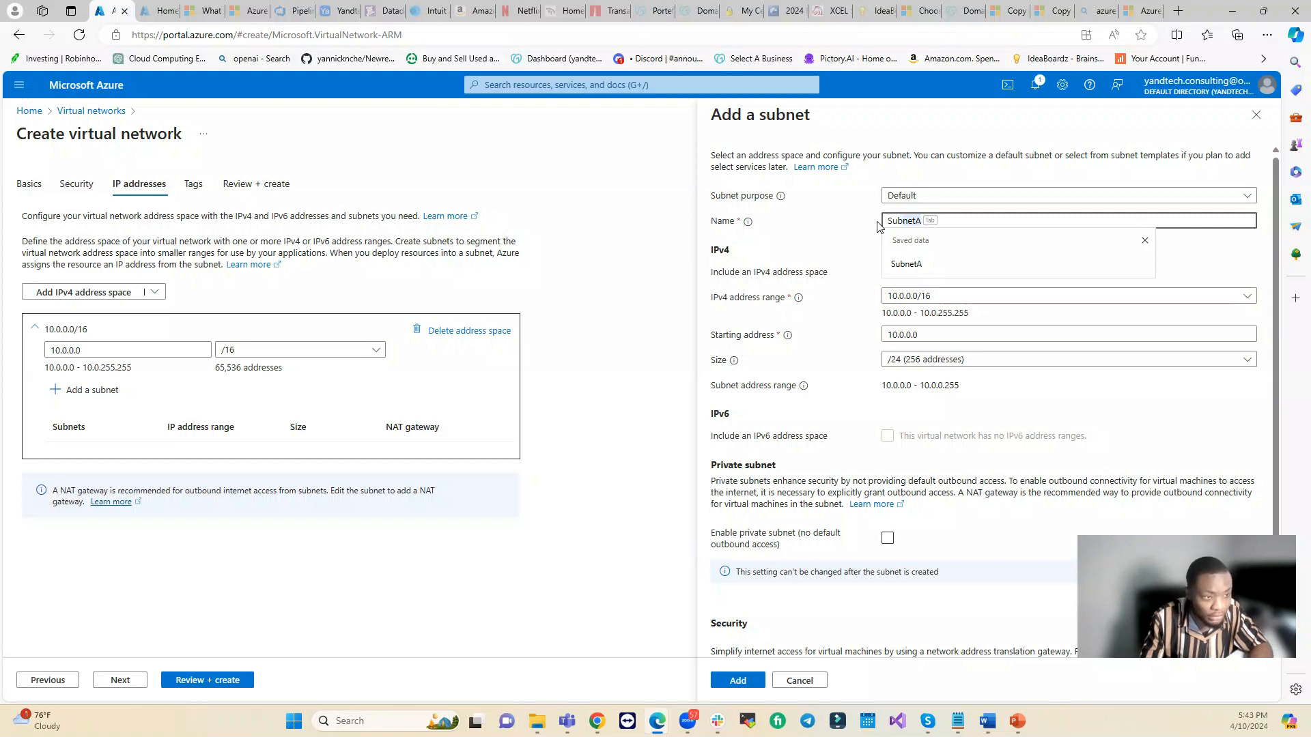
{"action": "type", "text": "A"}
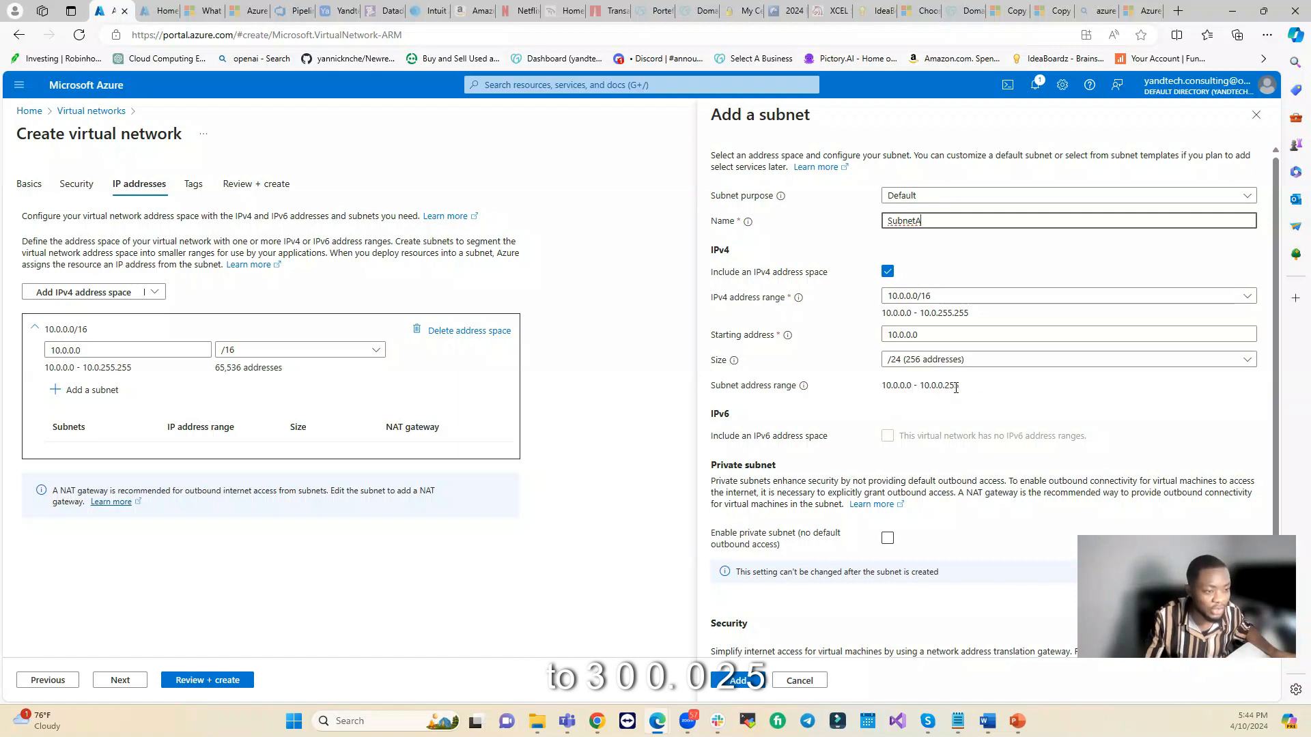
{"action": "scroll", "coordinate": [880, 341], "scroll_direction": "down", "scroll_amount": 2}
{"action": "scroll", "coordinate": [880, 345], "scroll_direction": "up", "scroll_amount": 2}
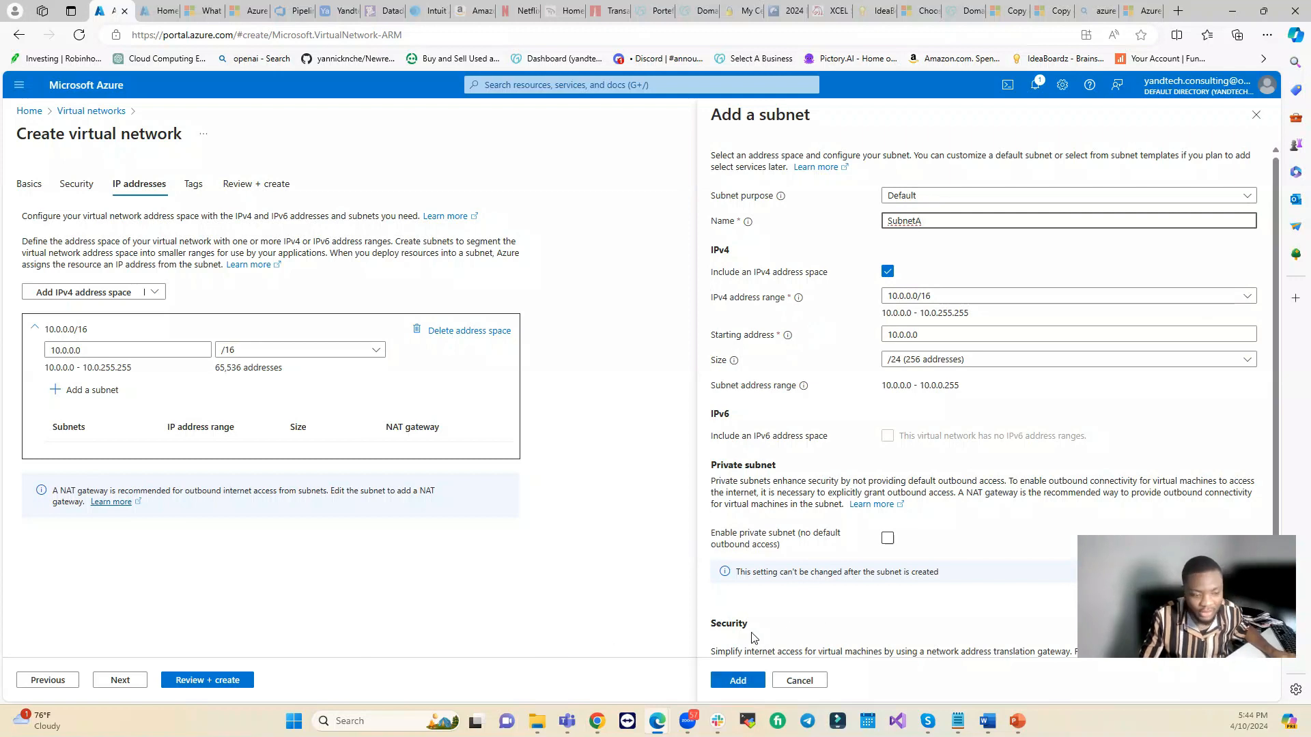
{"action": "left_click", "coordinate": [739, 681]}
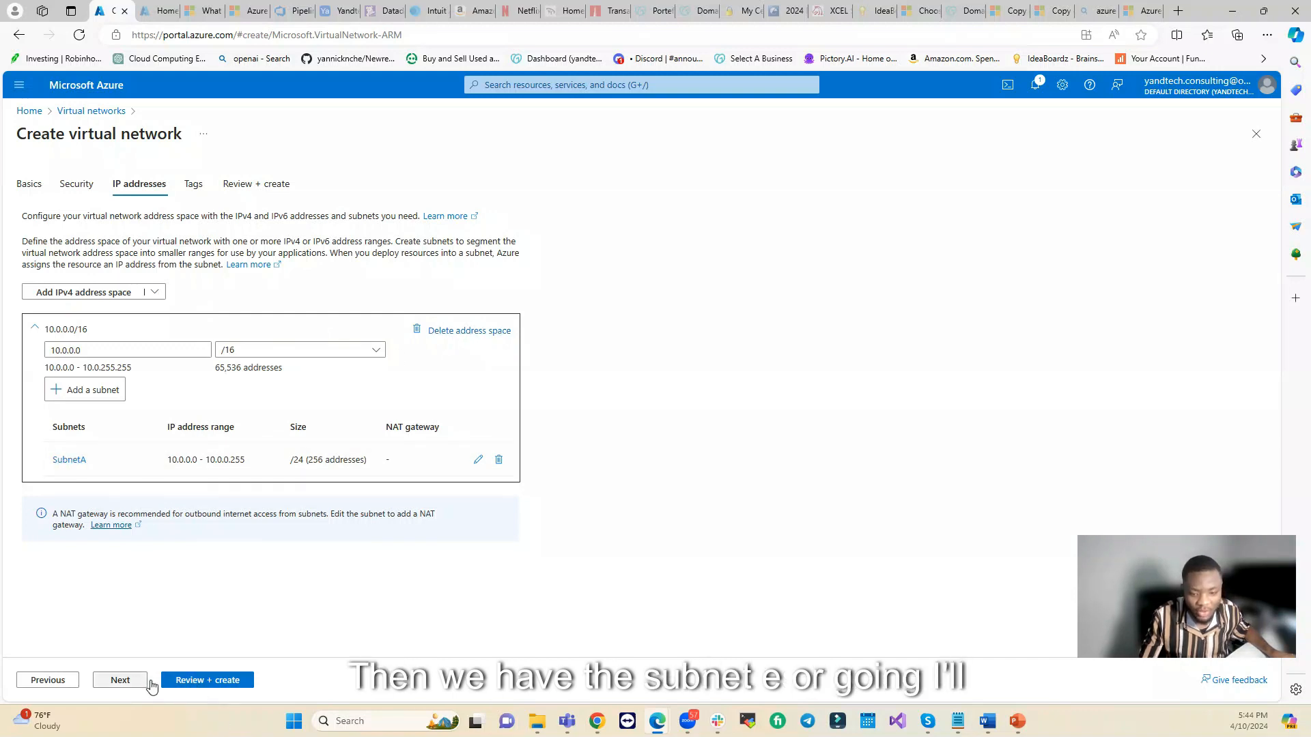
Step: Review and create the Storage-Vnet virtual network, and open the deployed resource
{"action": "left_click", "coordinate": [192, 680]}
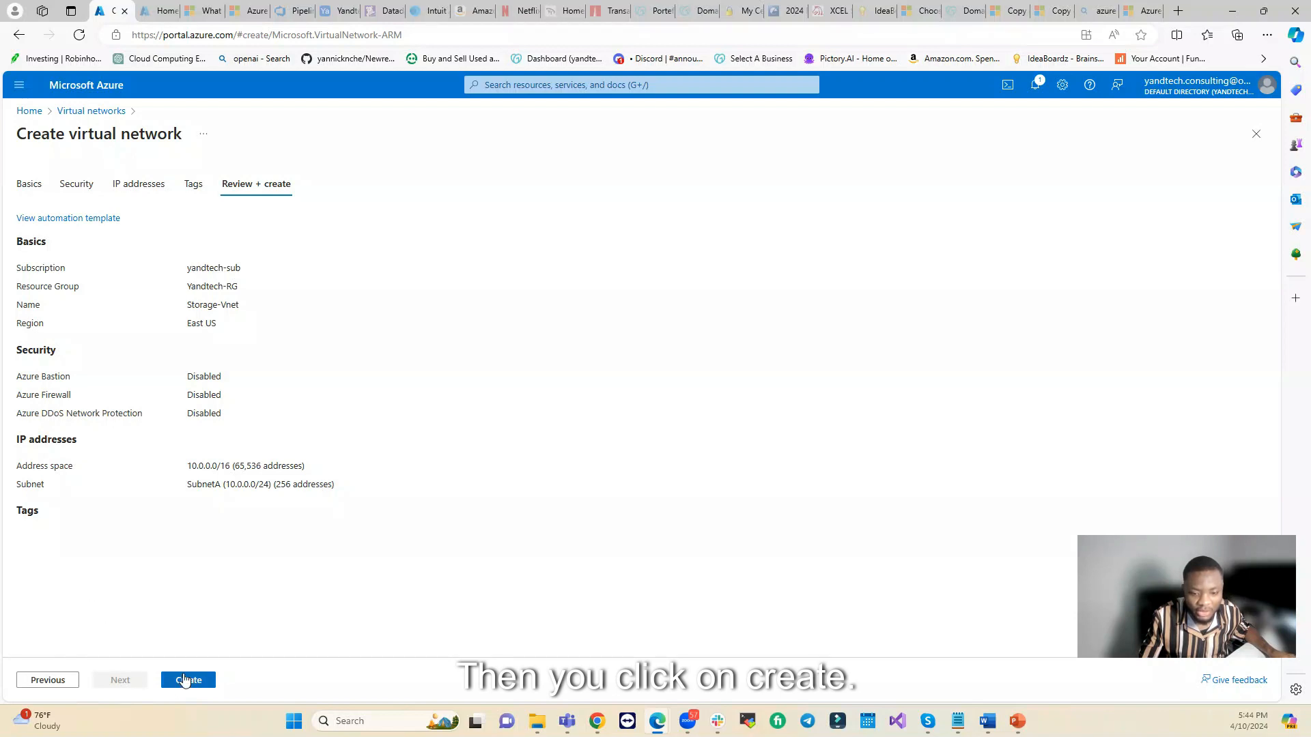
{"action": "left_click", "coordinate": [184, 680]}
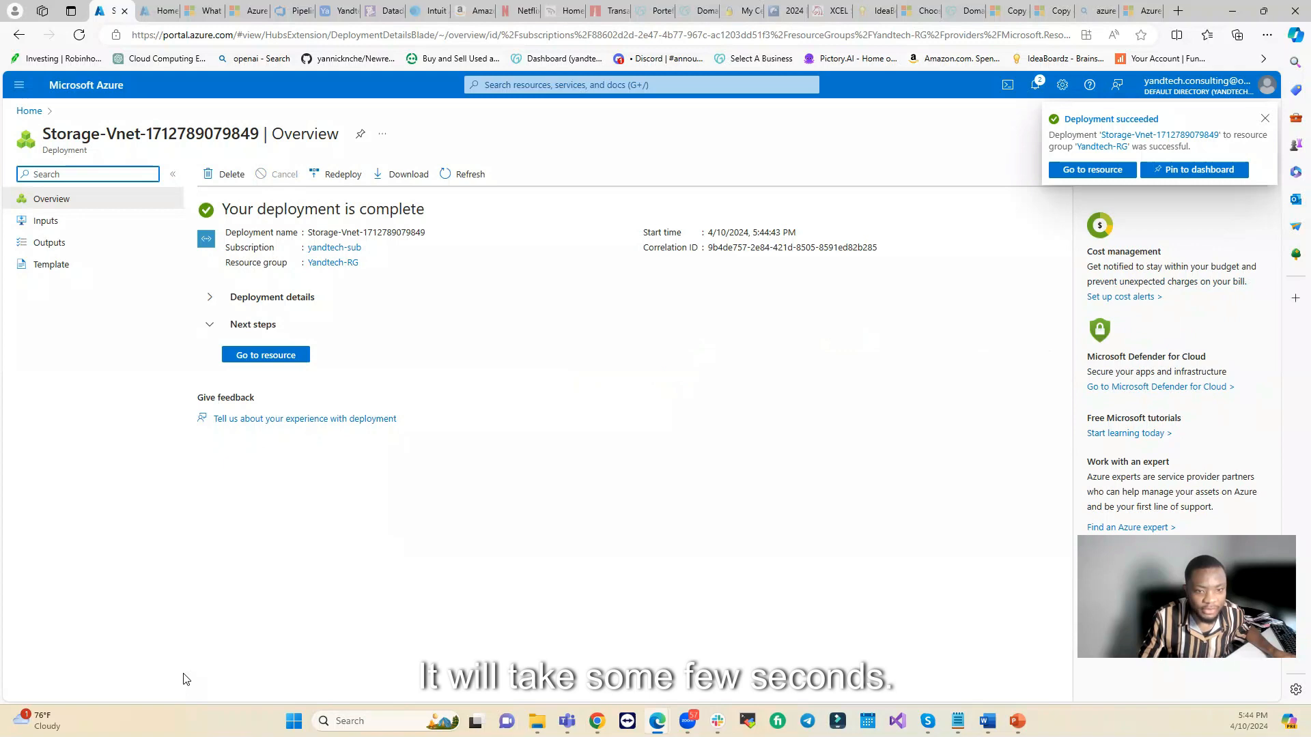
{"action": "left_click", "coordinate": [273, 360]}
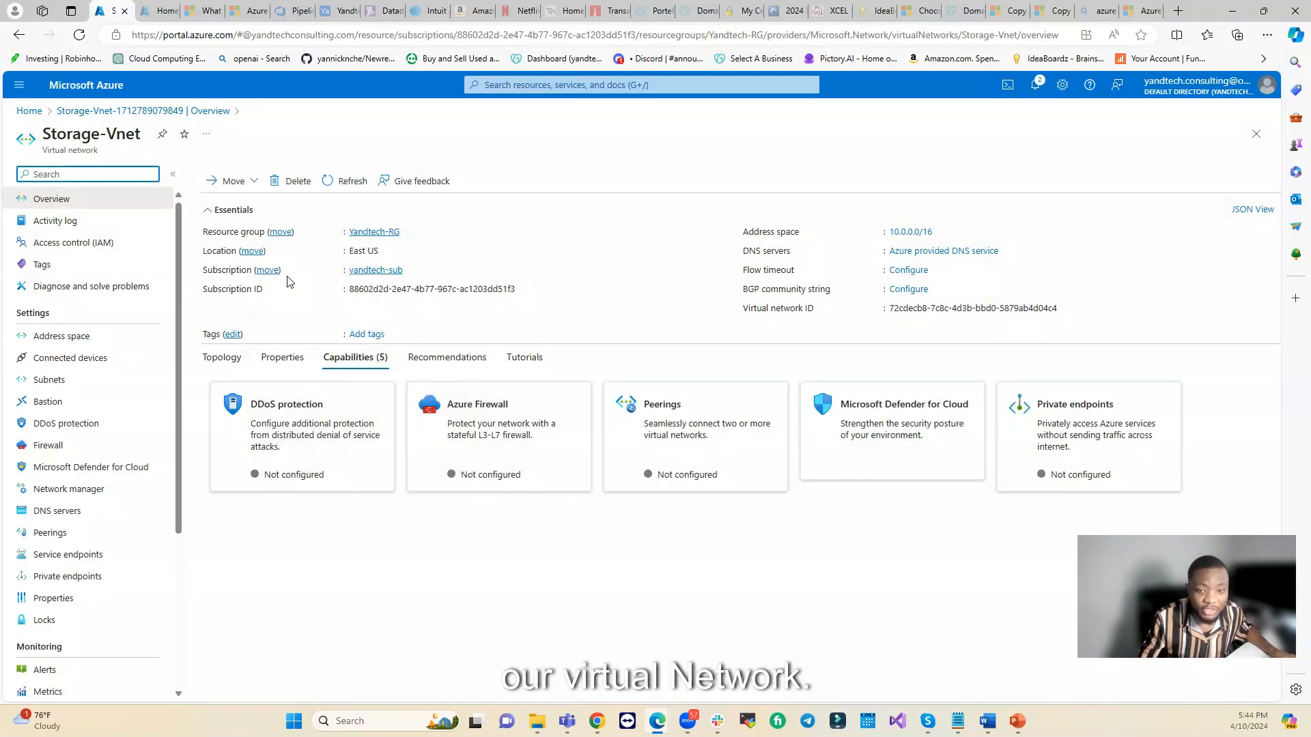
Step: Examine the address space, subnets and connected devices of Storage-Vnet
{"action": "left_click", "coordinate": [67, 341]}
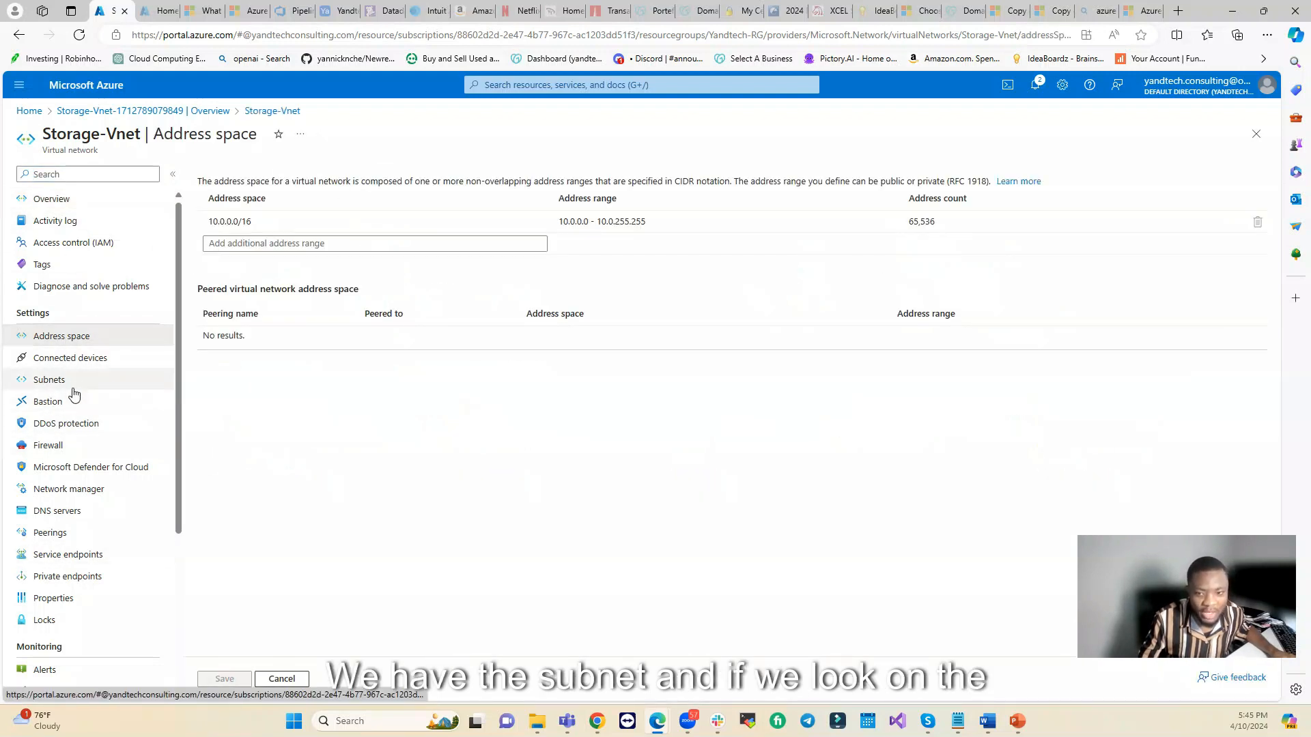
{"action": "left_click", "coordinate": [73, 383]}
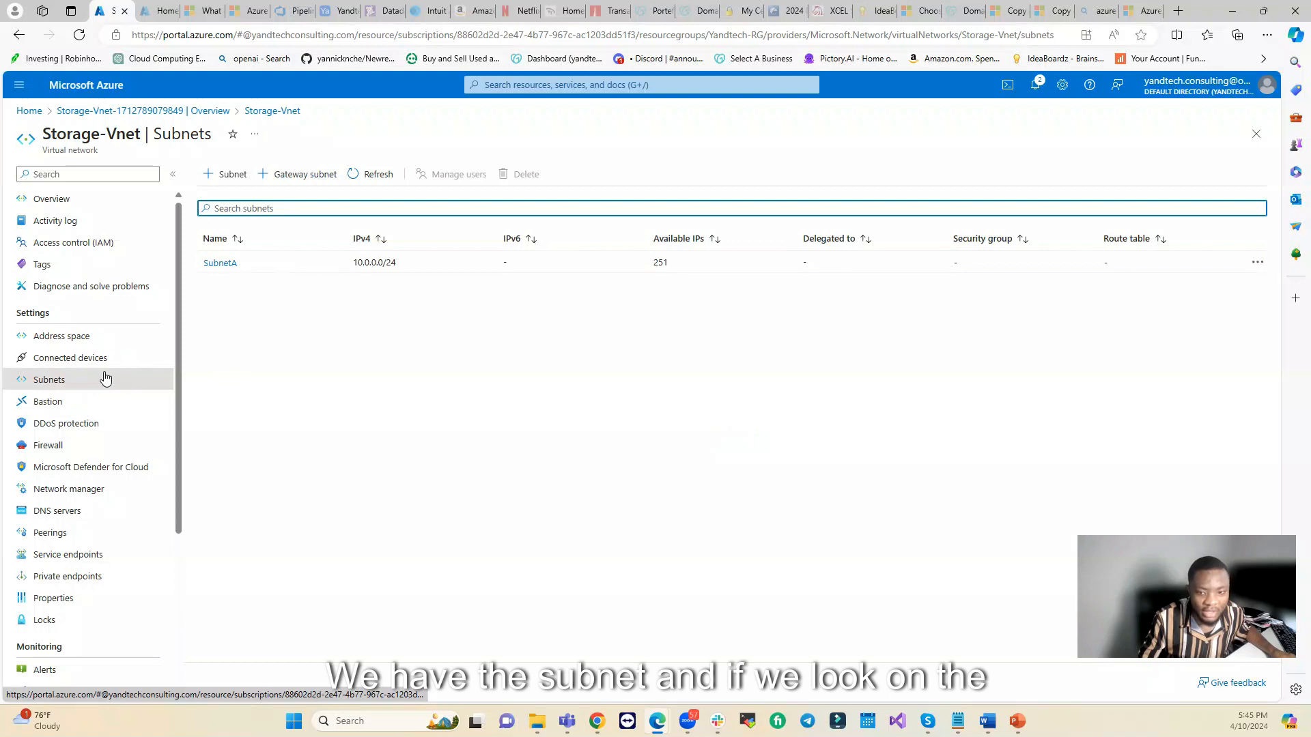
{"action": "left_click", "coordinate": [71, 362]}
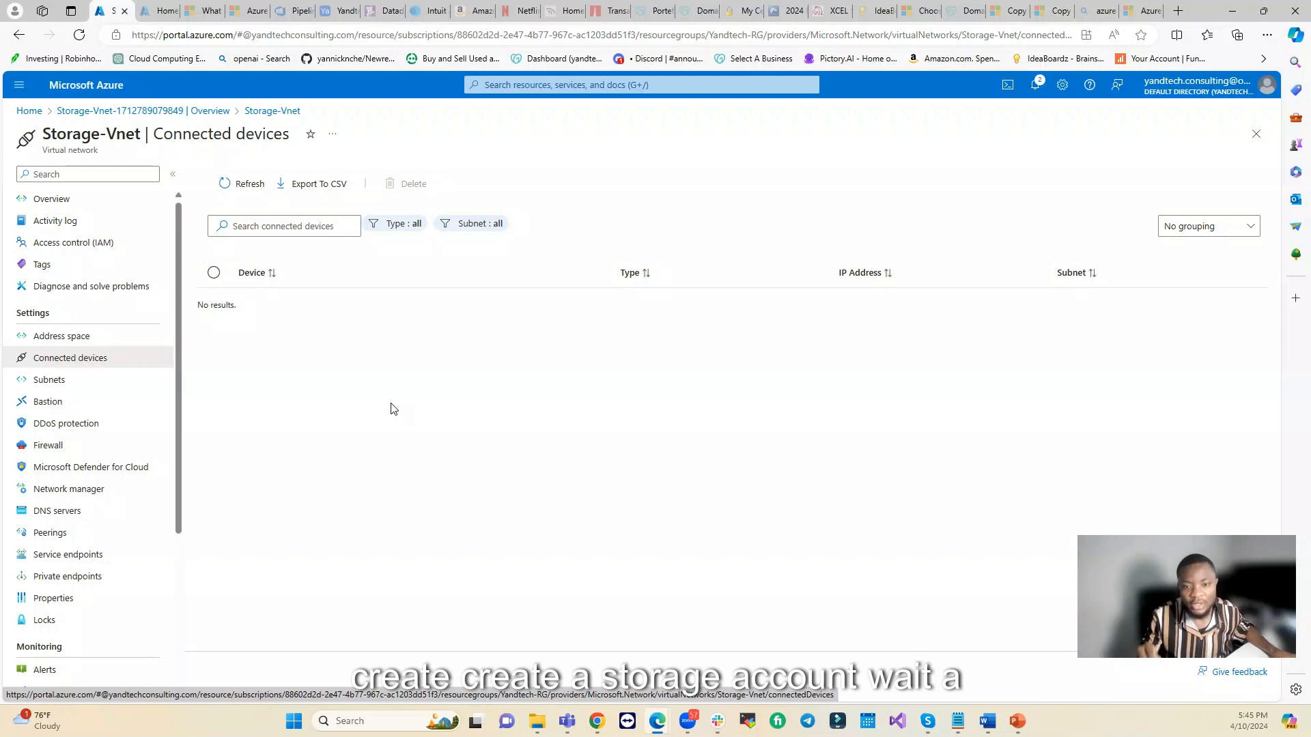
Step: Go to the storage accounts list and start creating a new storage account
{"action": "left_click", "coordinate": [157, 11]}
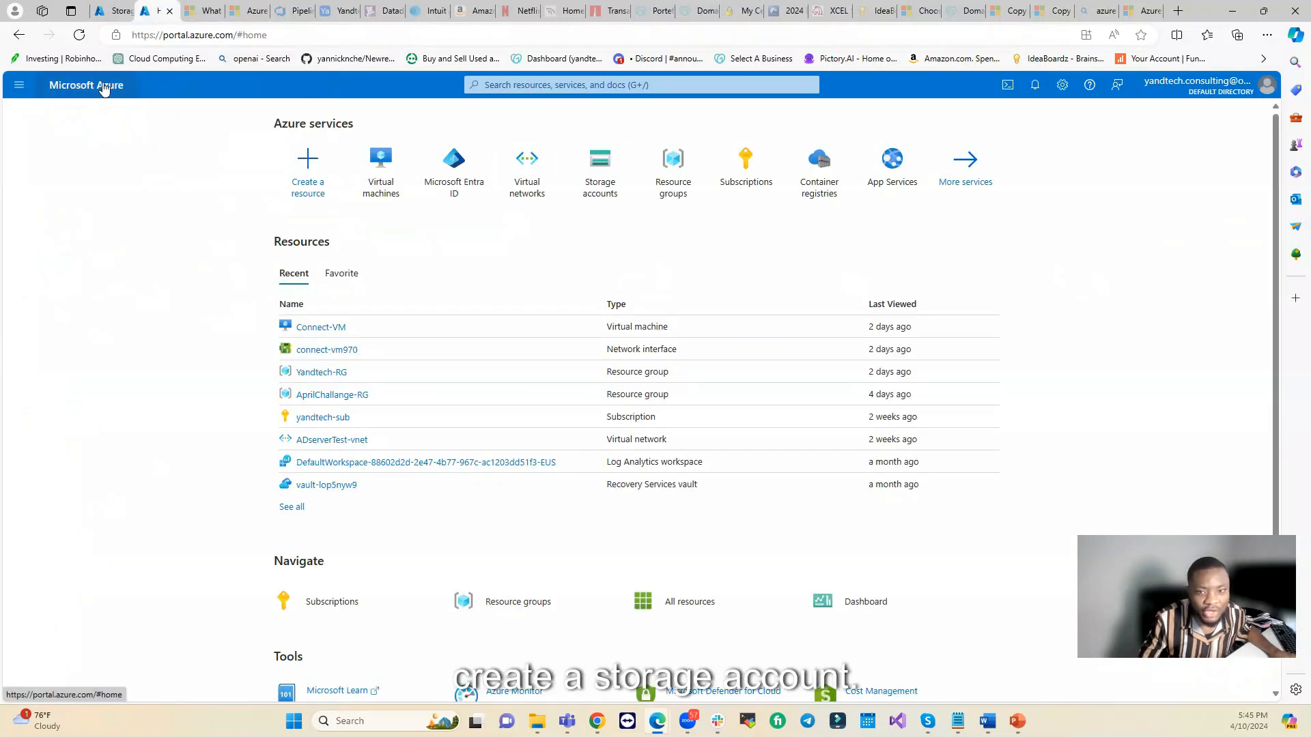
{"action": "left_click", "coordinate": [109, 10]}
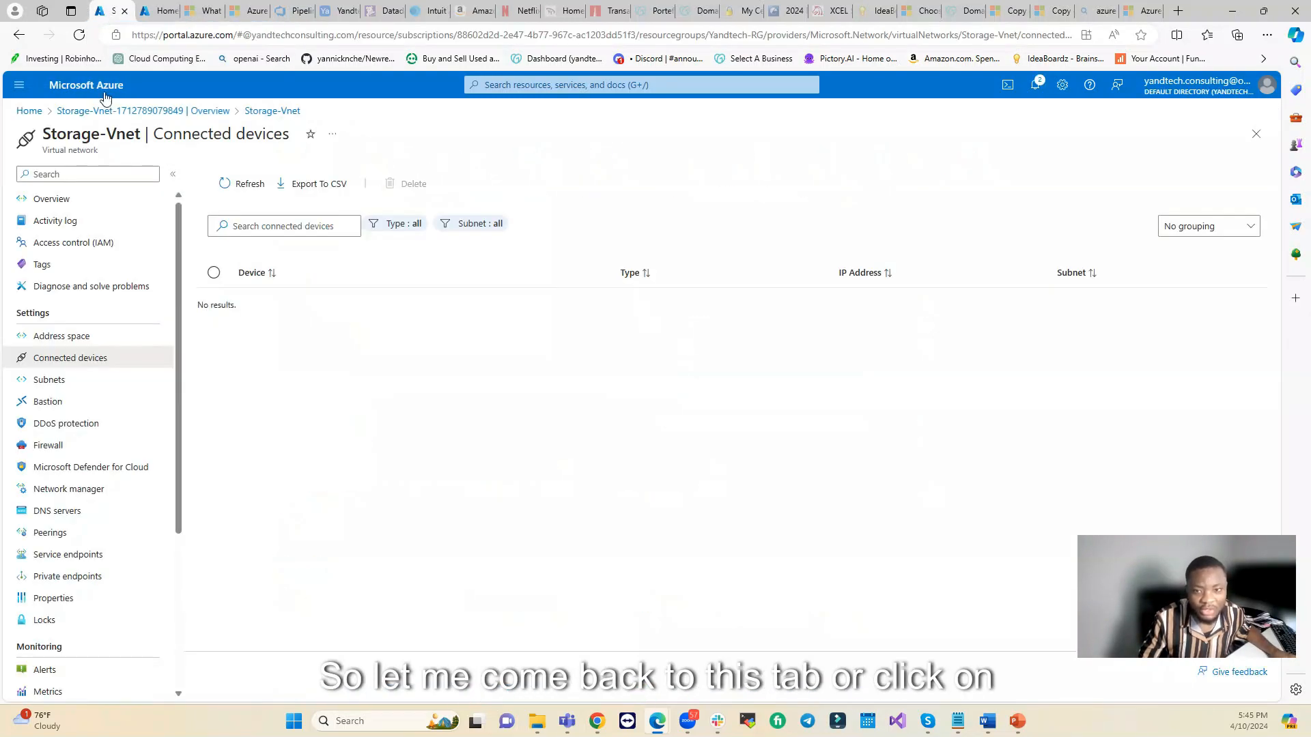
{"action": "left_click", "coordinate": [20, 85]}
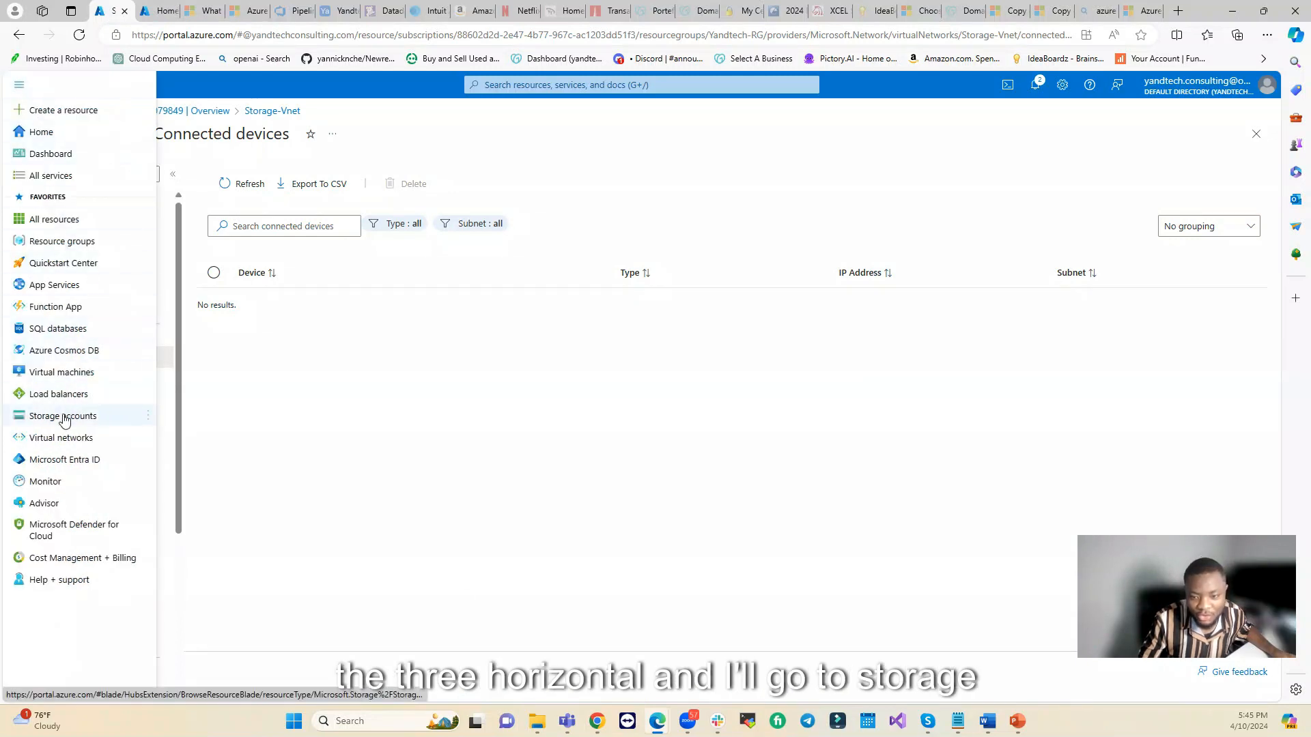
{"action": "left_click", "coordinate": [64, 416]}
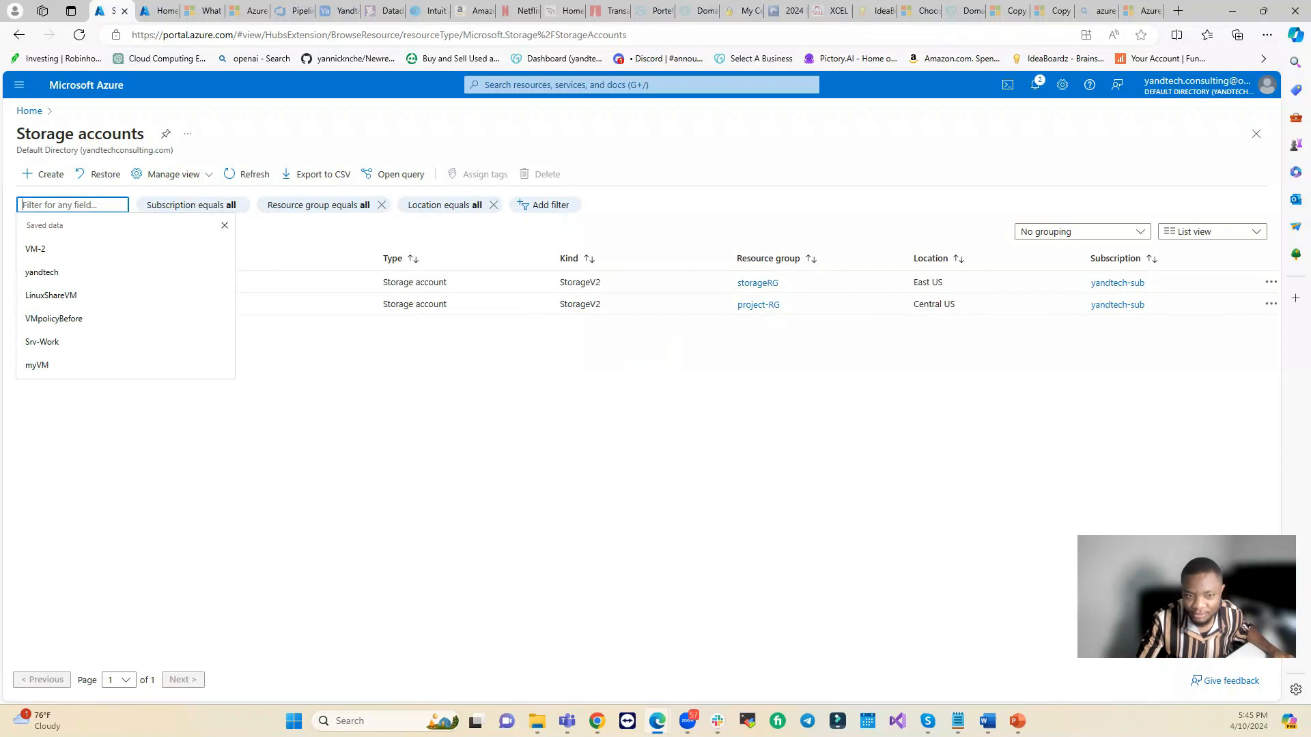
{"action": "left_click", "coordinate": [490, 469]}
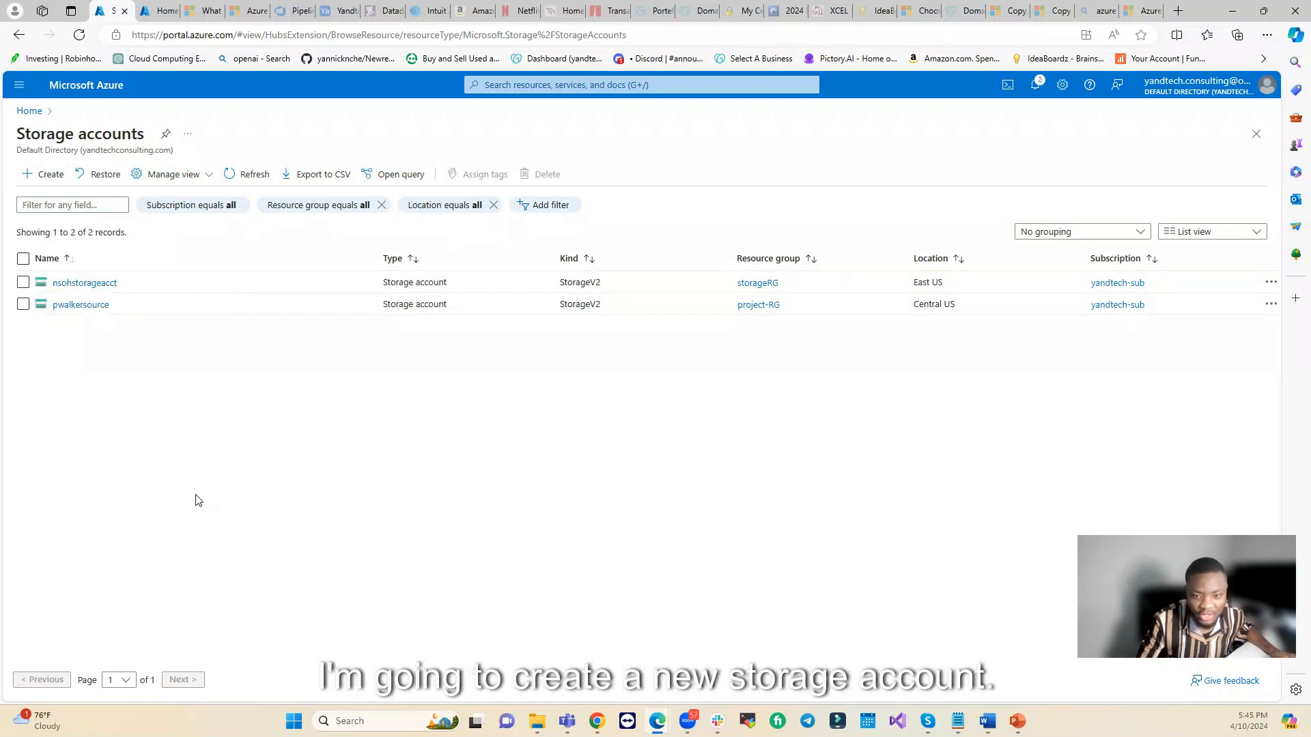
{"action": "left_click", "coordinate": [43, 176]}
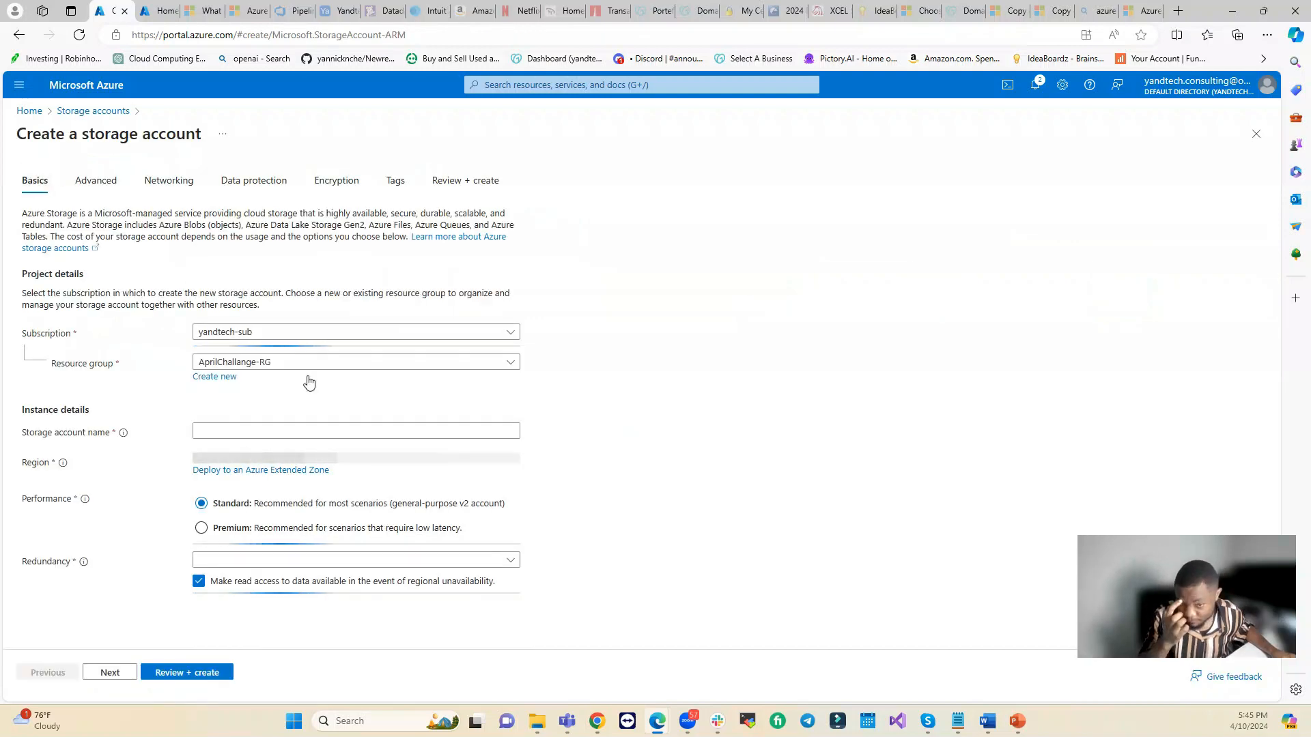
Step: Assign the new storage account to the Yandtech-RG resource group and name it yandtechstore318
{"action": "left_click", "coordinate": [509, 364]}
{"action": "left_click", "coordinate": [225, 533]}
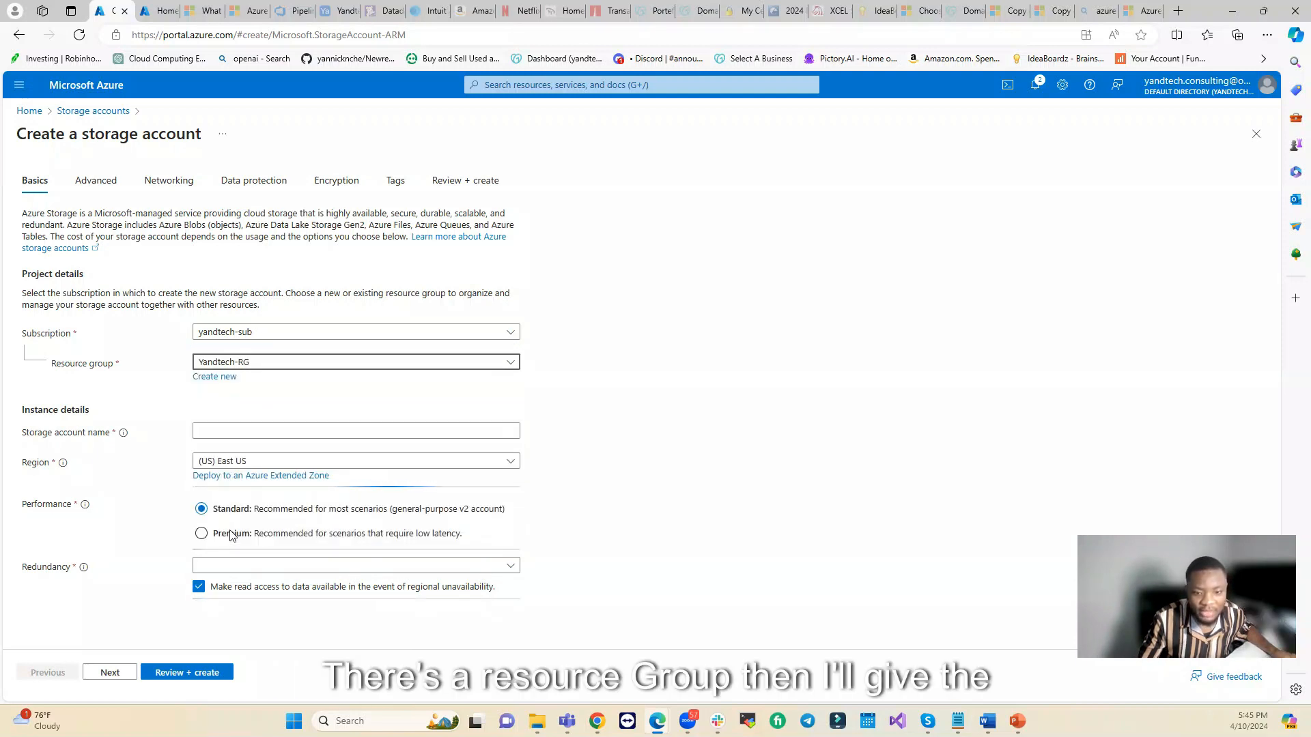
{"action": "left_click", "coordinate": [216, 431]}
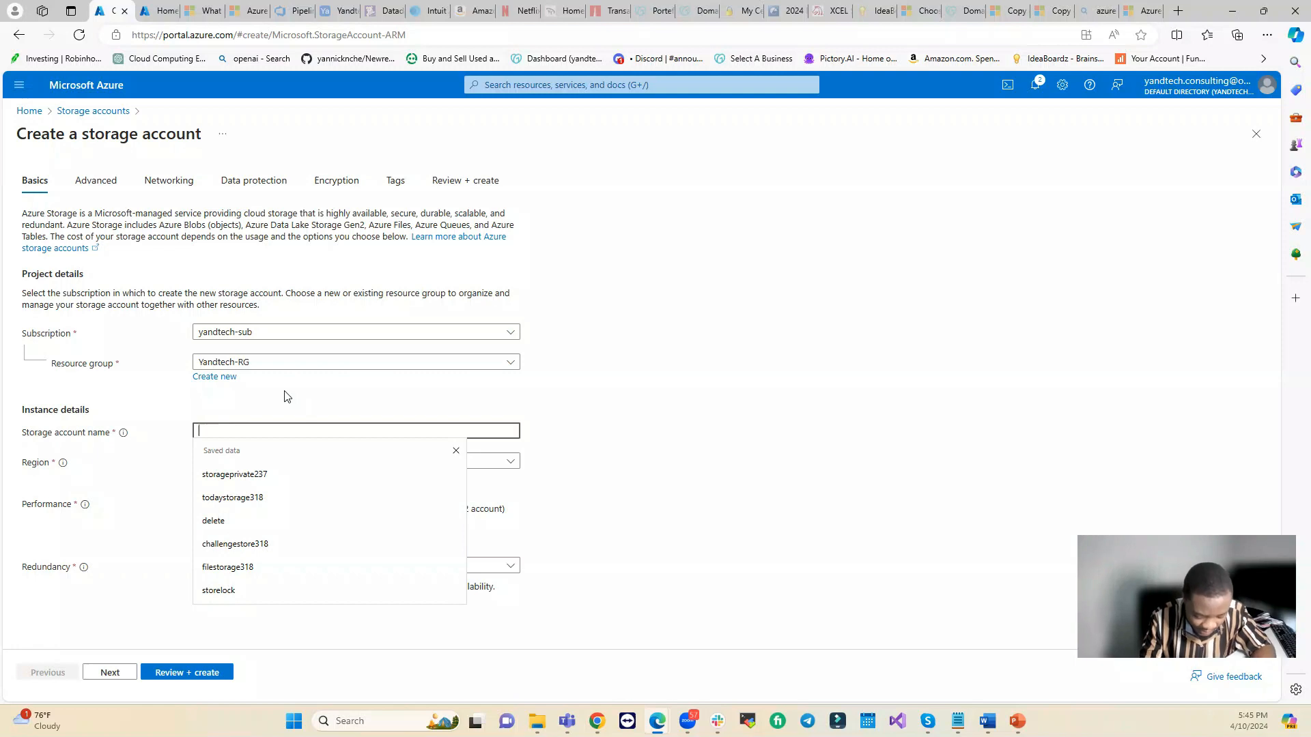
{"action": "type", "text": "yandtechs"}
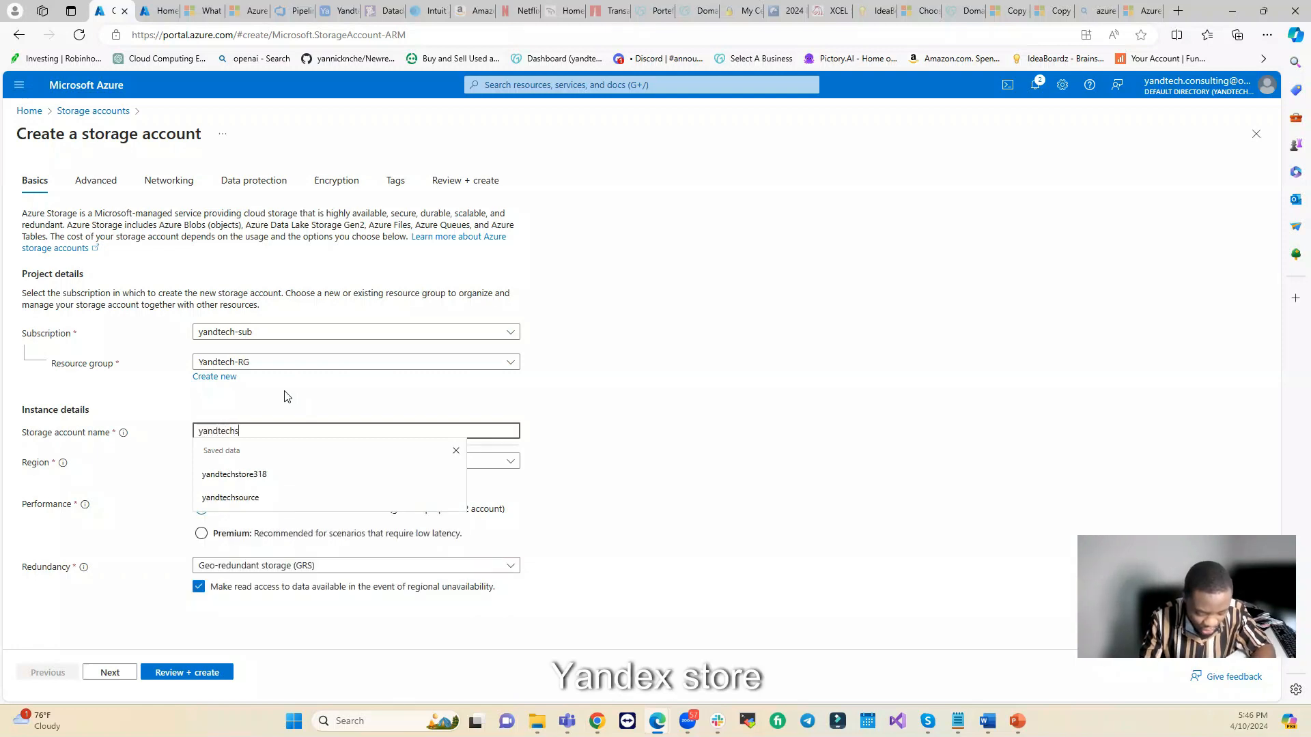
{"action": "type", "text": "tore"}
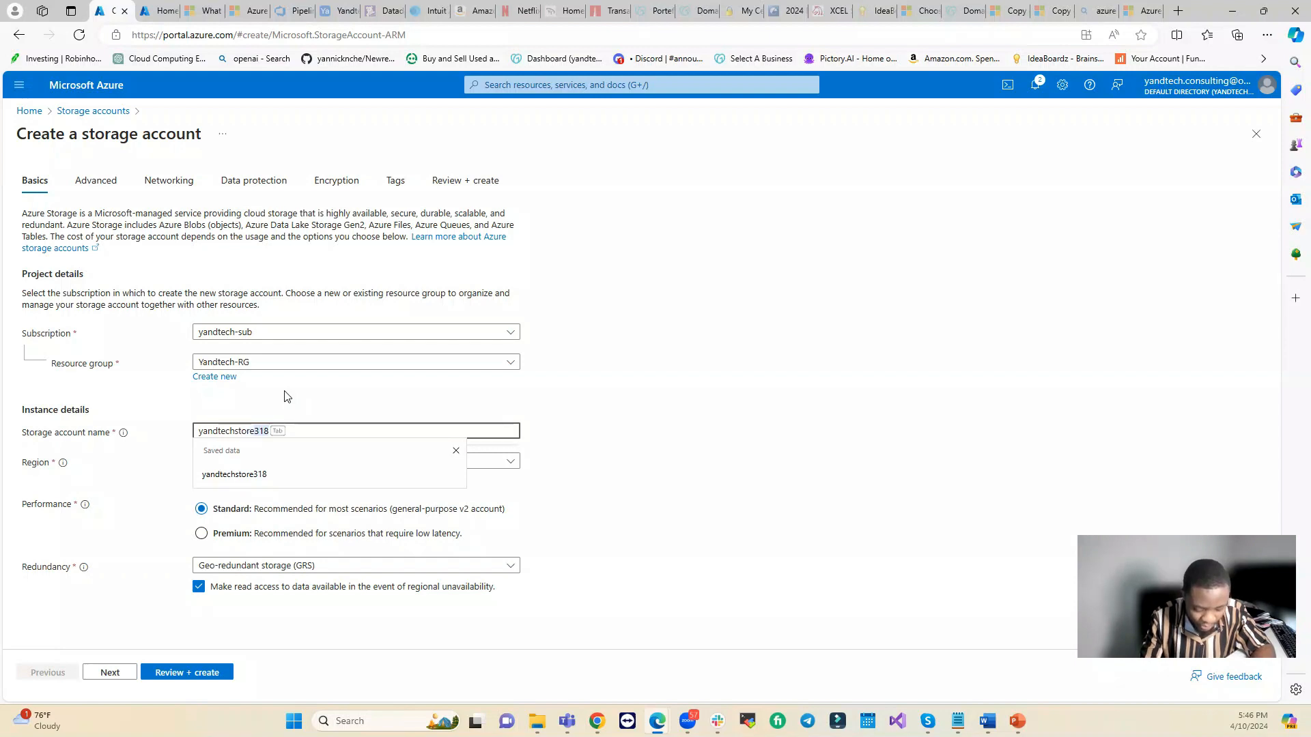
{"action": "key", "text": "Tab"}
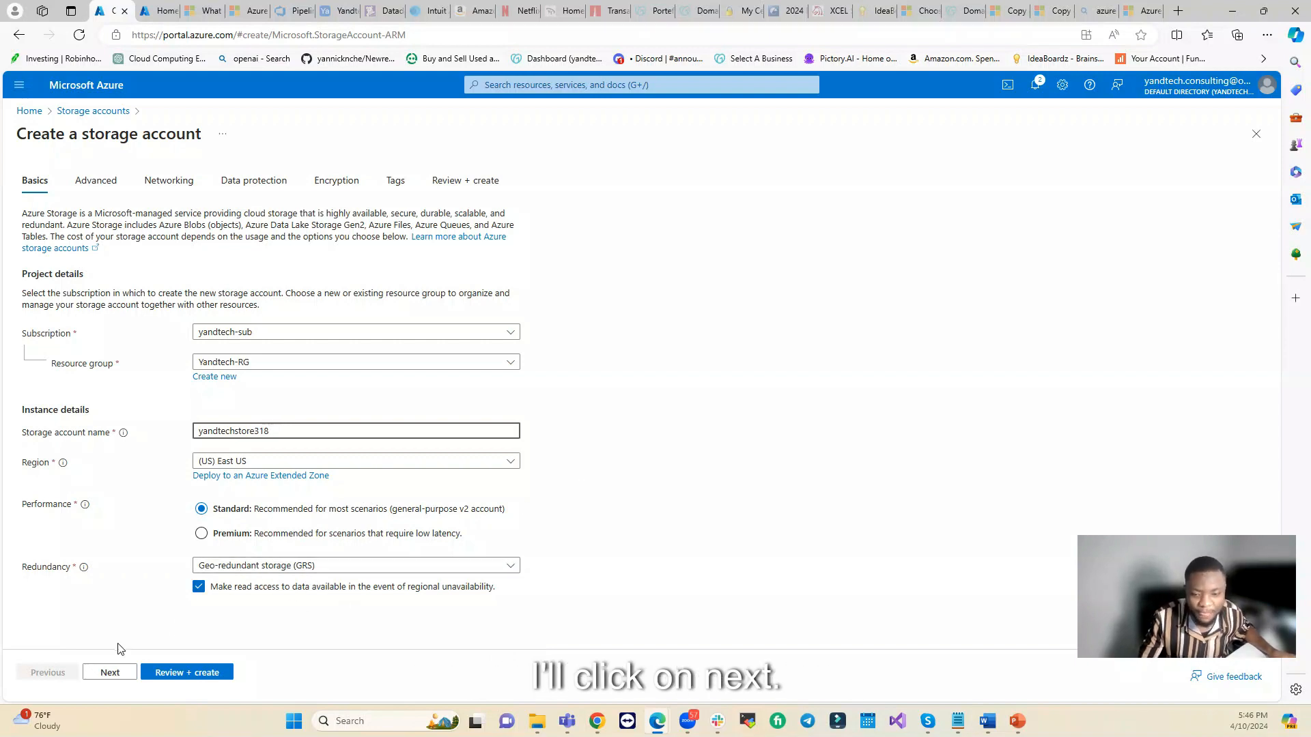
Step: Keep the default advanced settings and set network access to Disable public access and use private access
{"action": "left_click", "coordinate": [110, 672]}
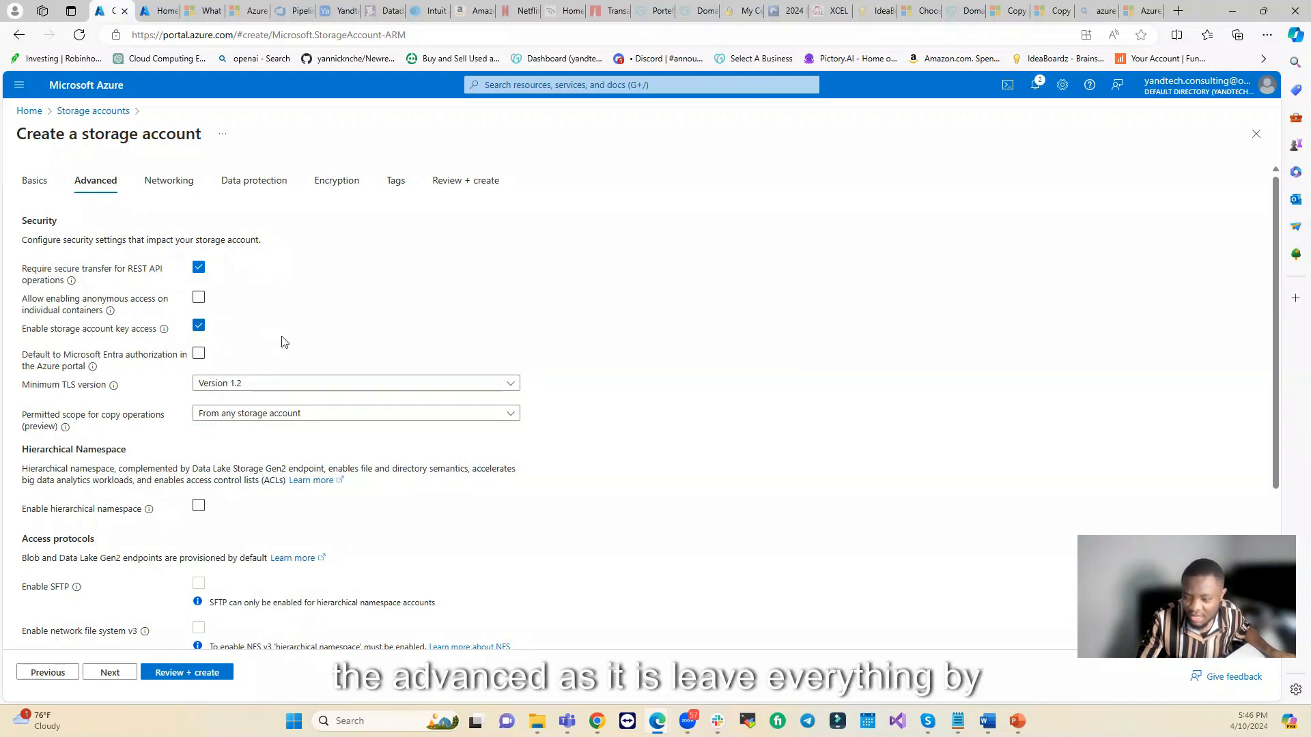
{"action": "scroll", "coordinate": [285, 360], "scroll_direction": "down", "scroll_amount": 3}
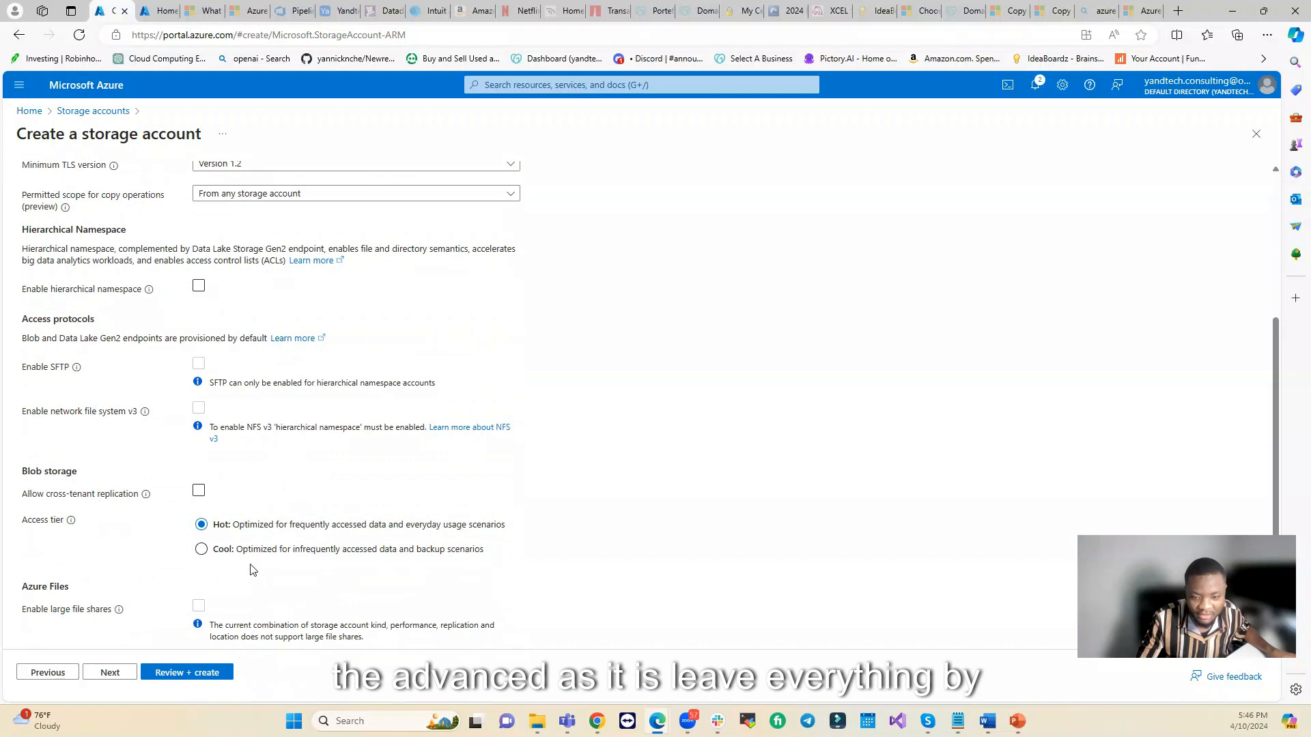
{"action": "left_click", "coordinate": [113, 673]}
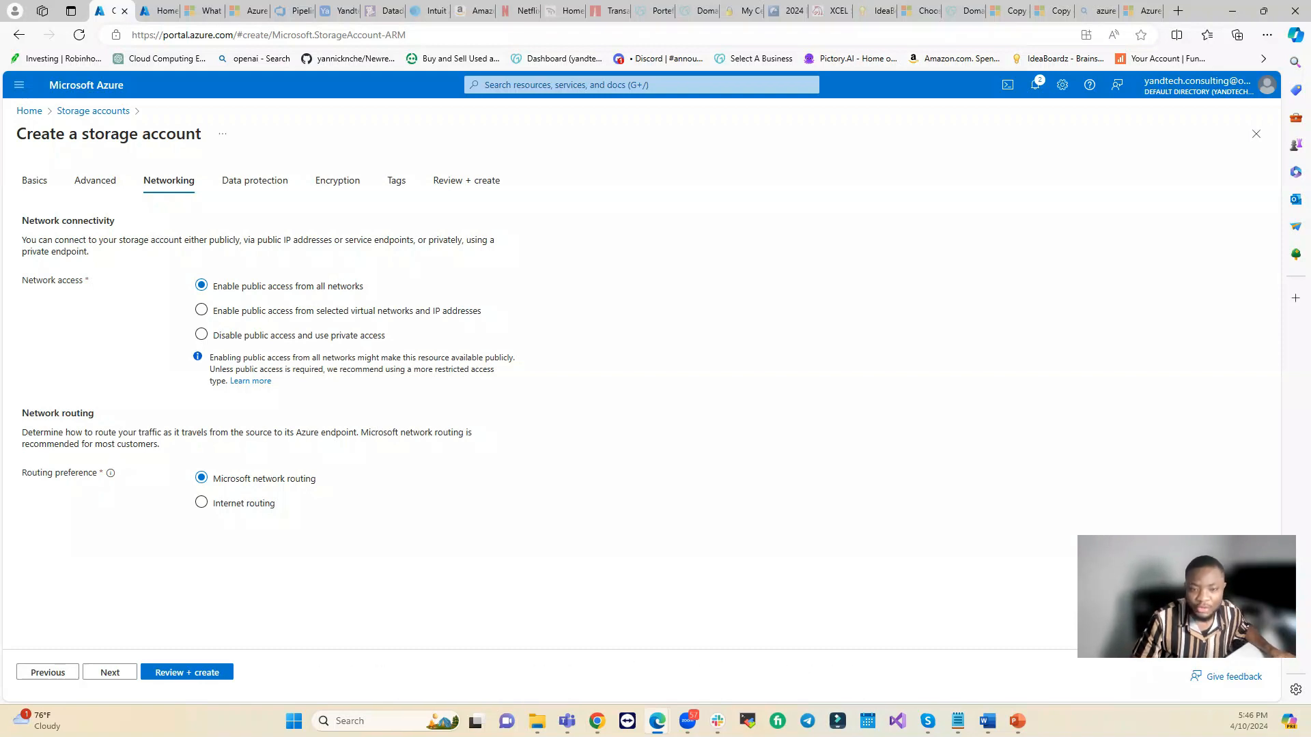
{"action": "left_click", "coordinate": [202, 336]}
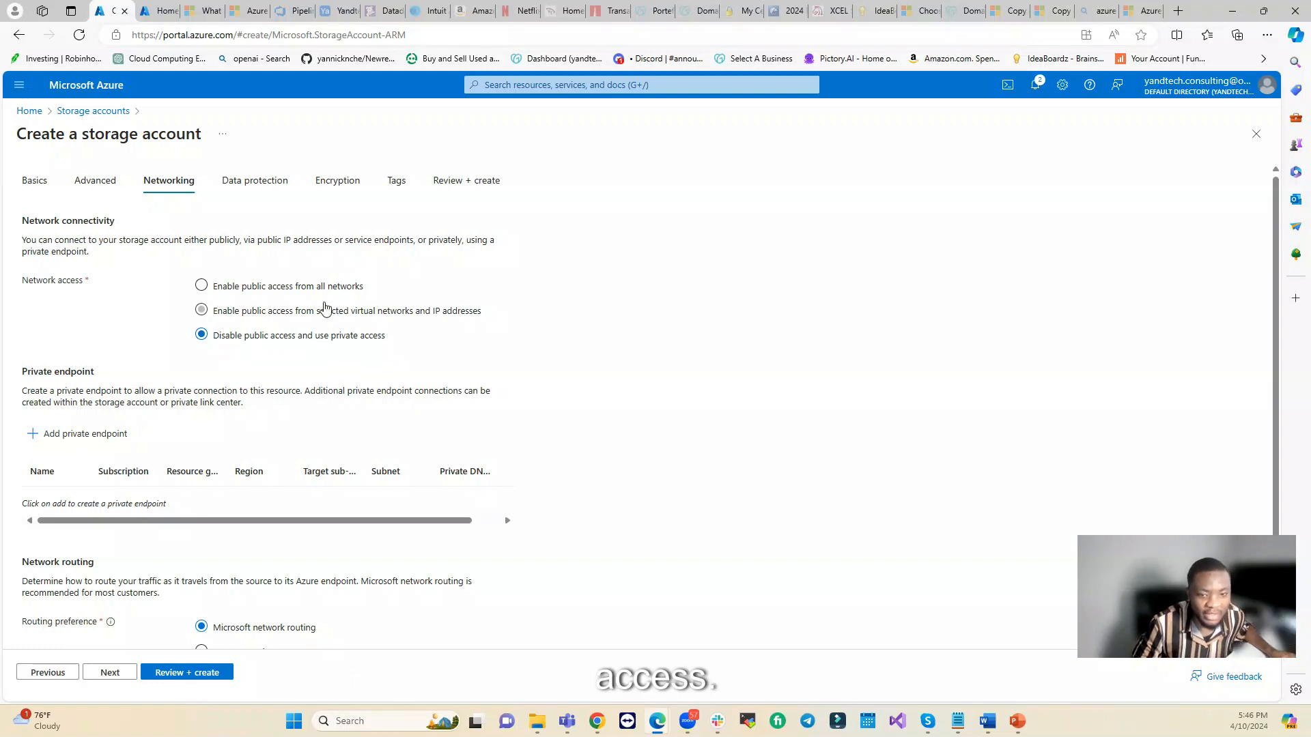
Step: Add a private endpoint named privateEndpoint, keeping blob as its storage sub-resource
{"action": "scroll", "coordinate": [323, 309], "scroll_direction": "down", "scroll_amount": 1}
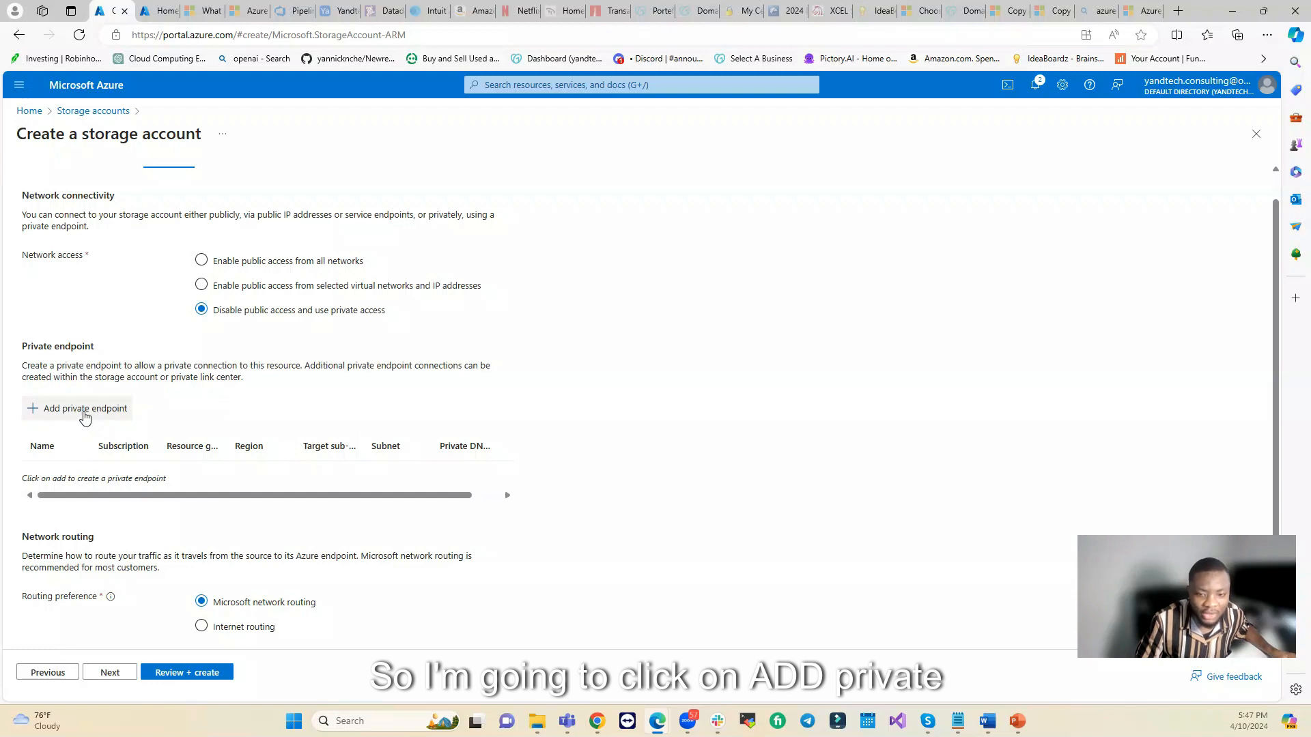
{"action": "left_click", "coordinate": [86, 410]}
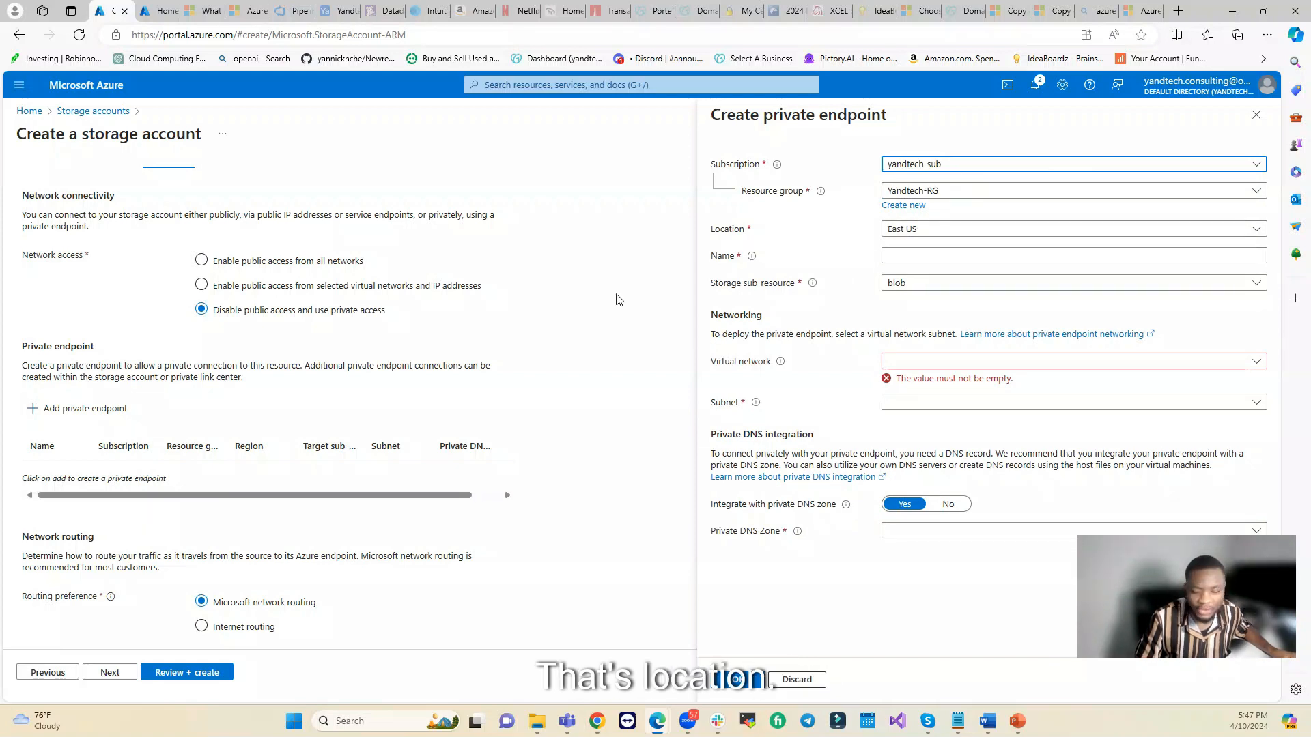
{"action": "left_click", "coordinate": [893, 256]}
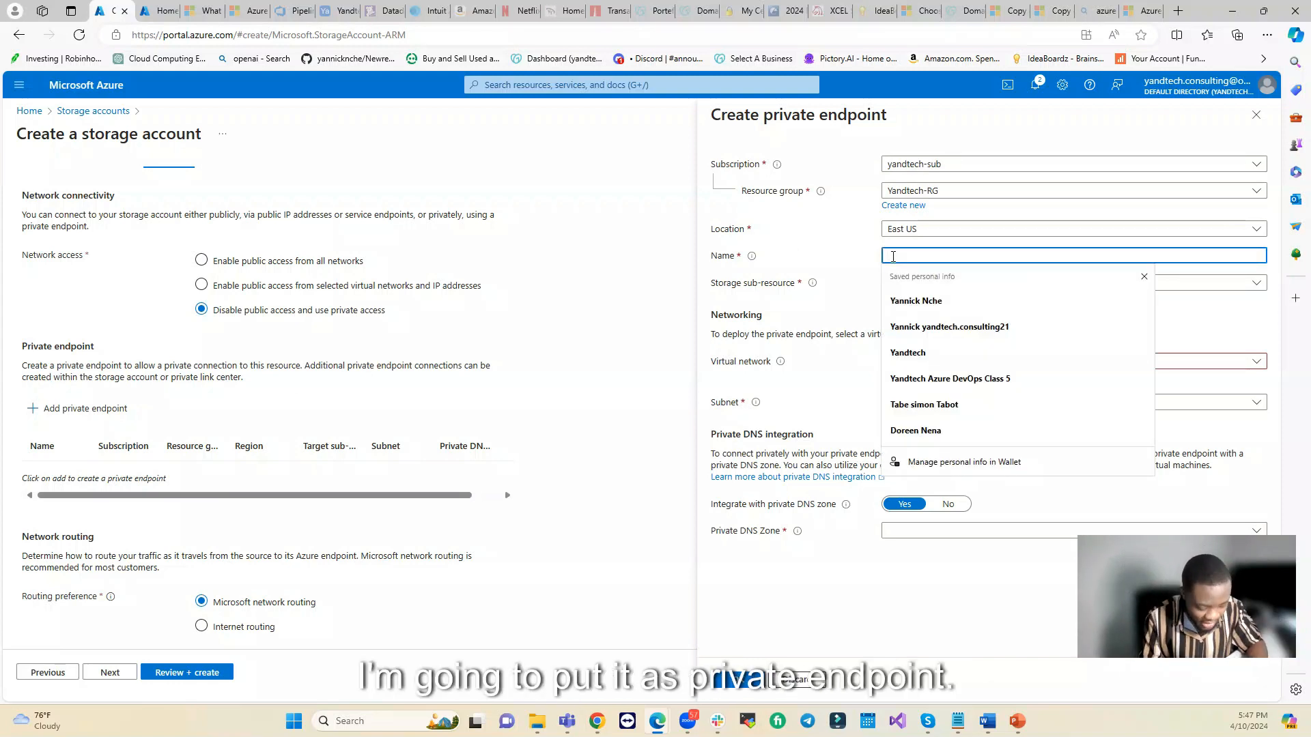
{"action": "type", "text": "privateEn"}
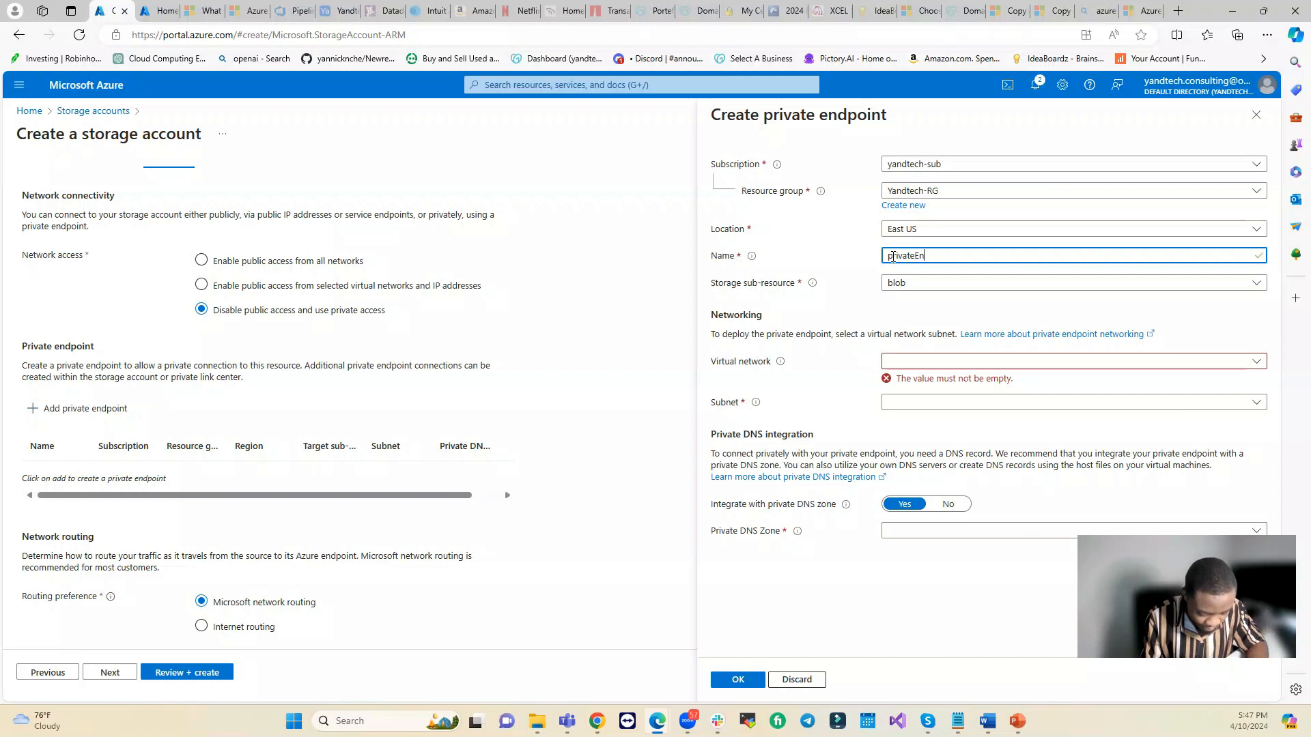
{"action": "type", "text": "dpoint"}
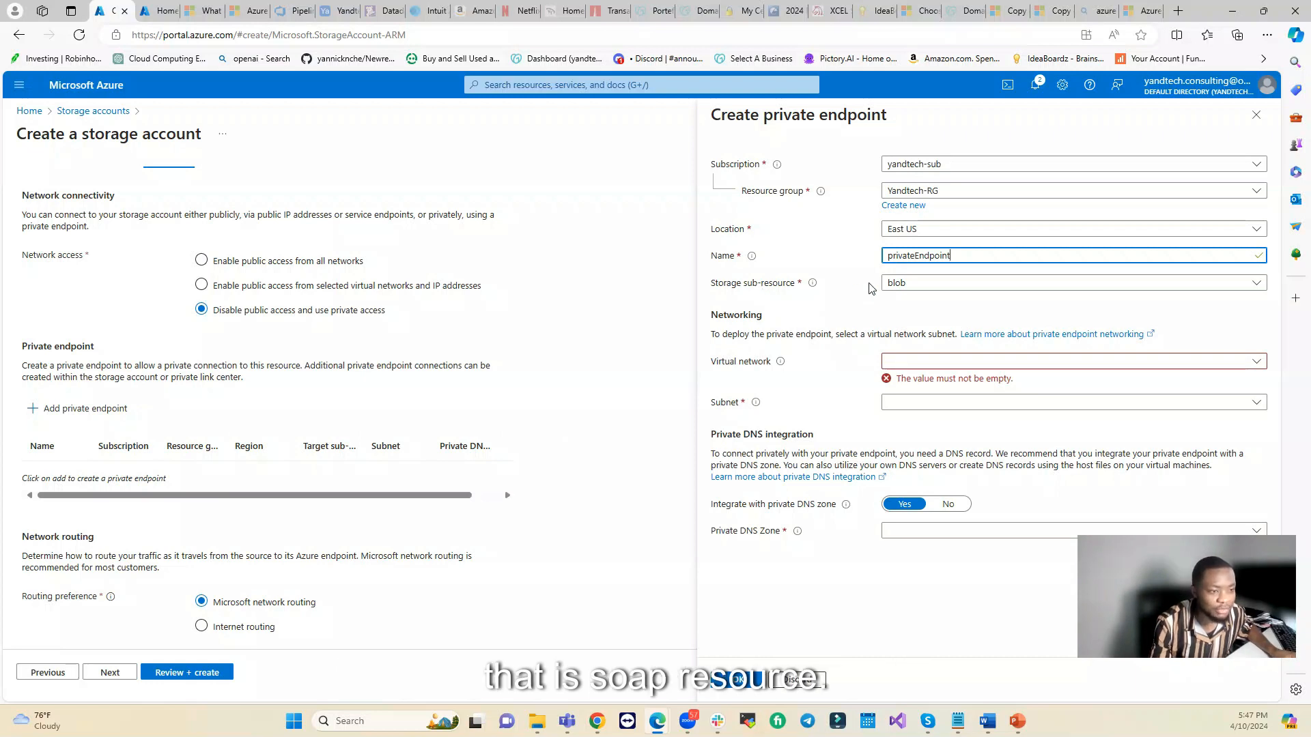
{"action": "left_click", "coordinate": [917, 290]}
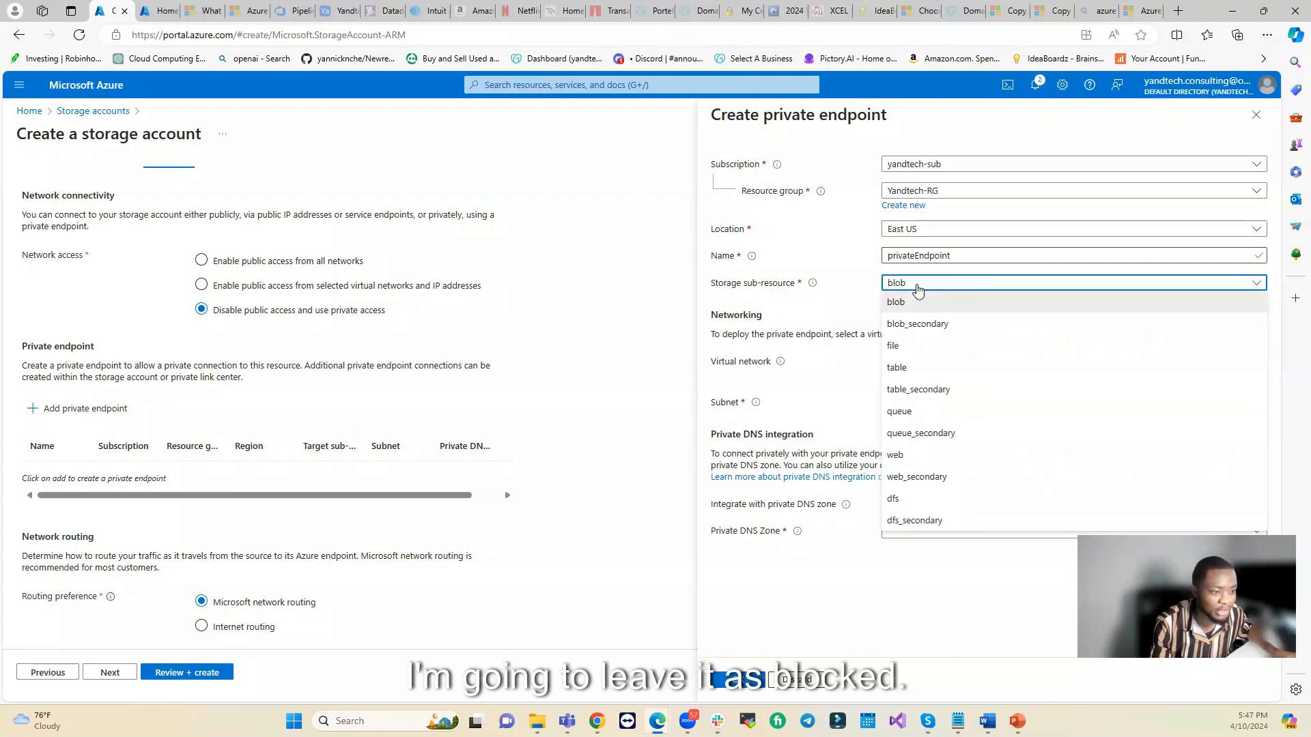
{"action": "left_click", "coordinate": [917, 287]}
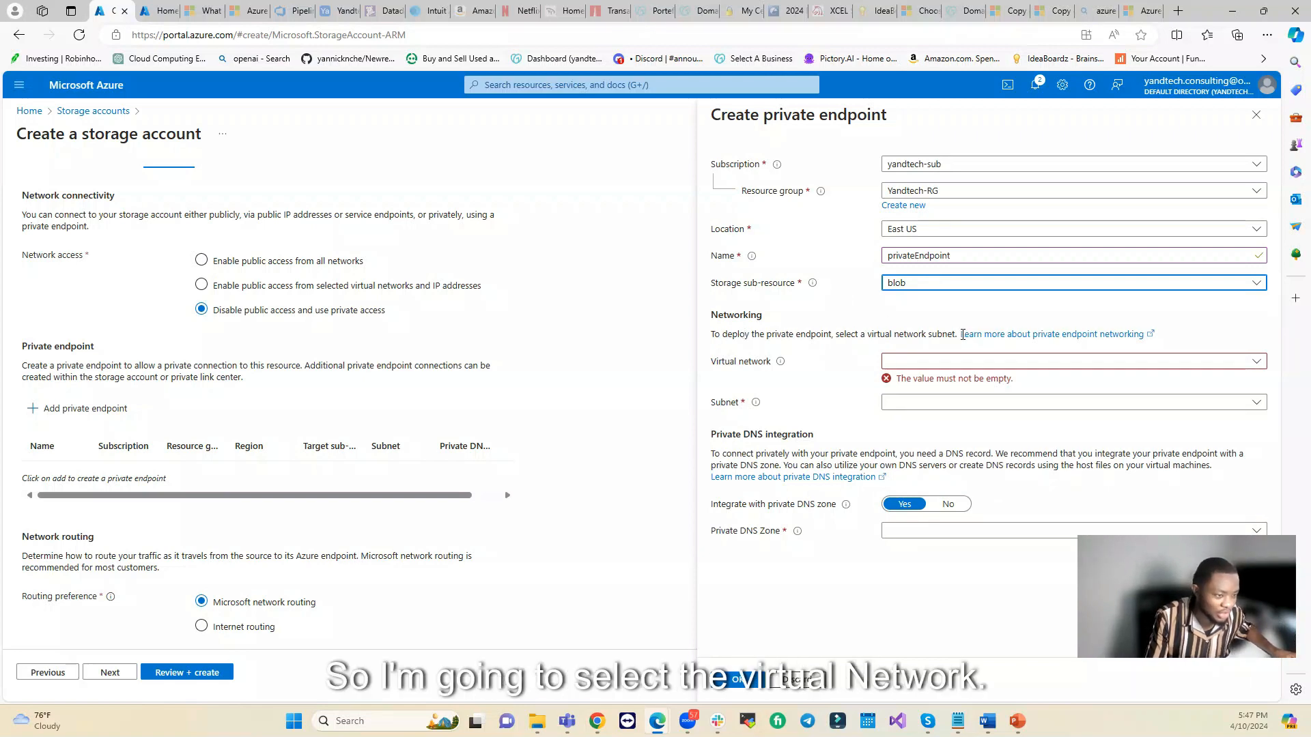
Step: Connect the private endpoint to SubnetA in the Storage-Vnet virtual network and confirm it with the default private DNS integration
{"action": "left_click", "coordinate": [1254, 362]}
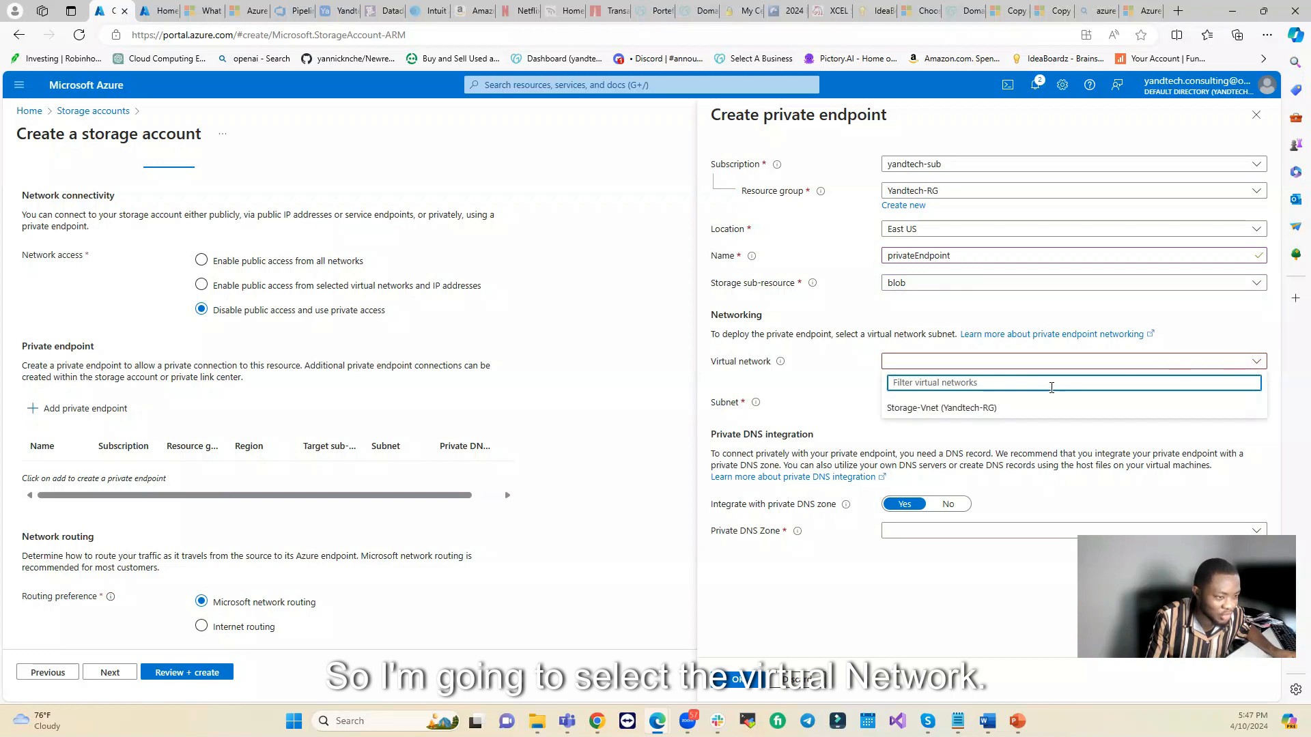
{"action": "left_click", "coordinate": [925, 409]}
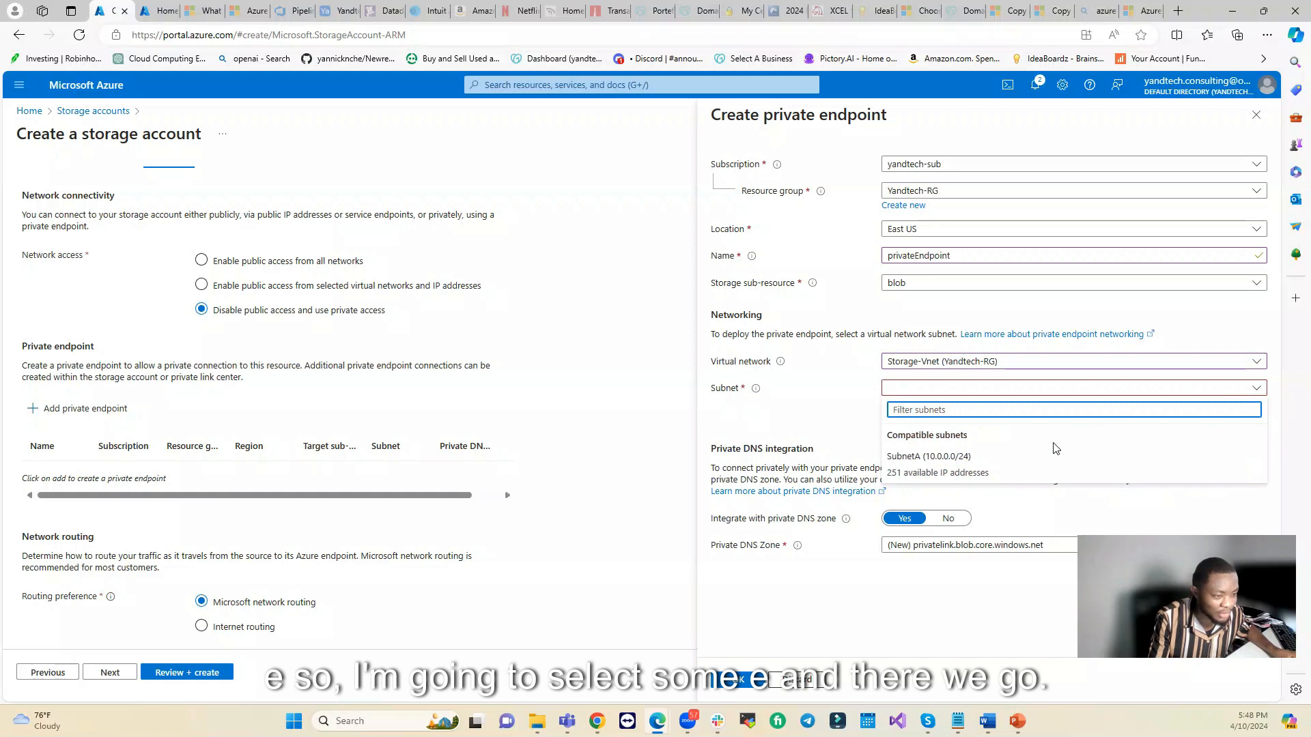
{"action": "left_click", "coordinate": [950, 461]}
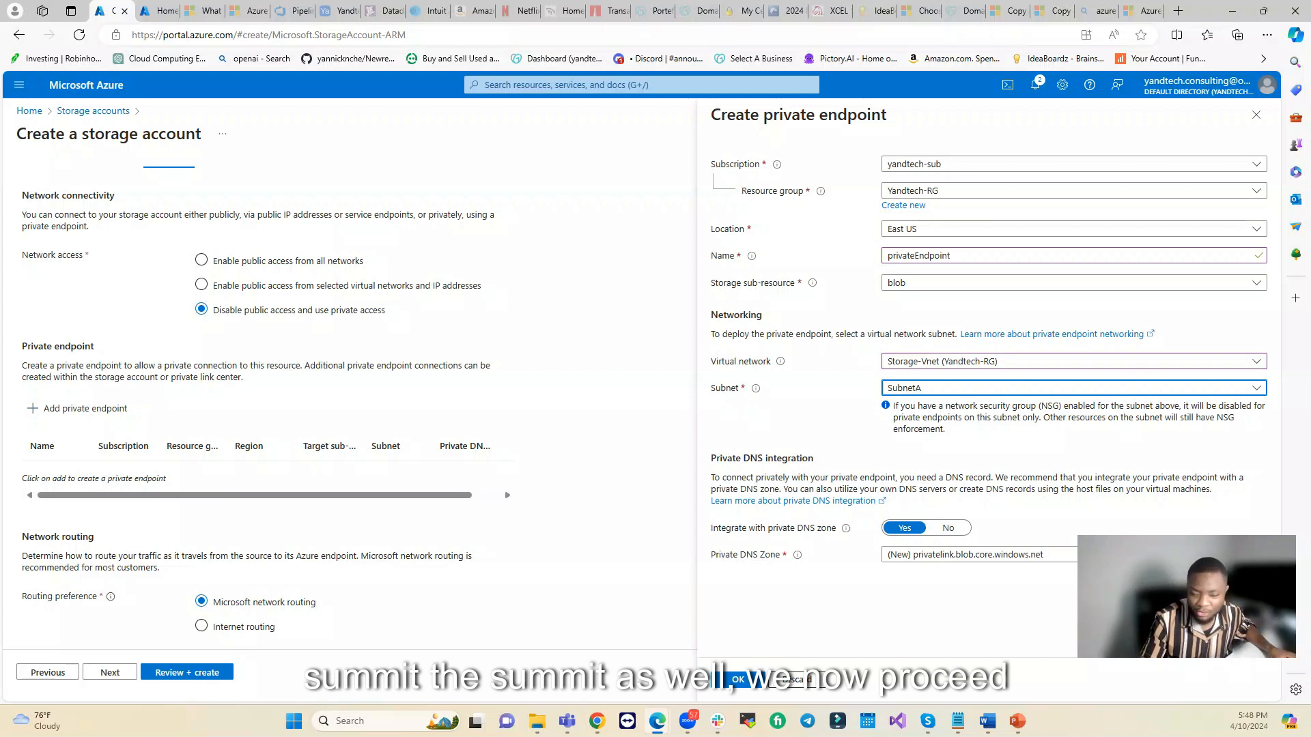
{"action": "left_click", "coordinate": [732, 679]}
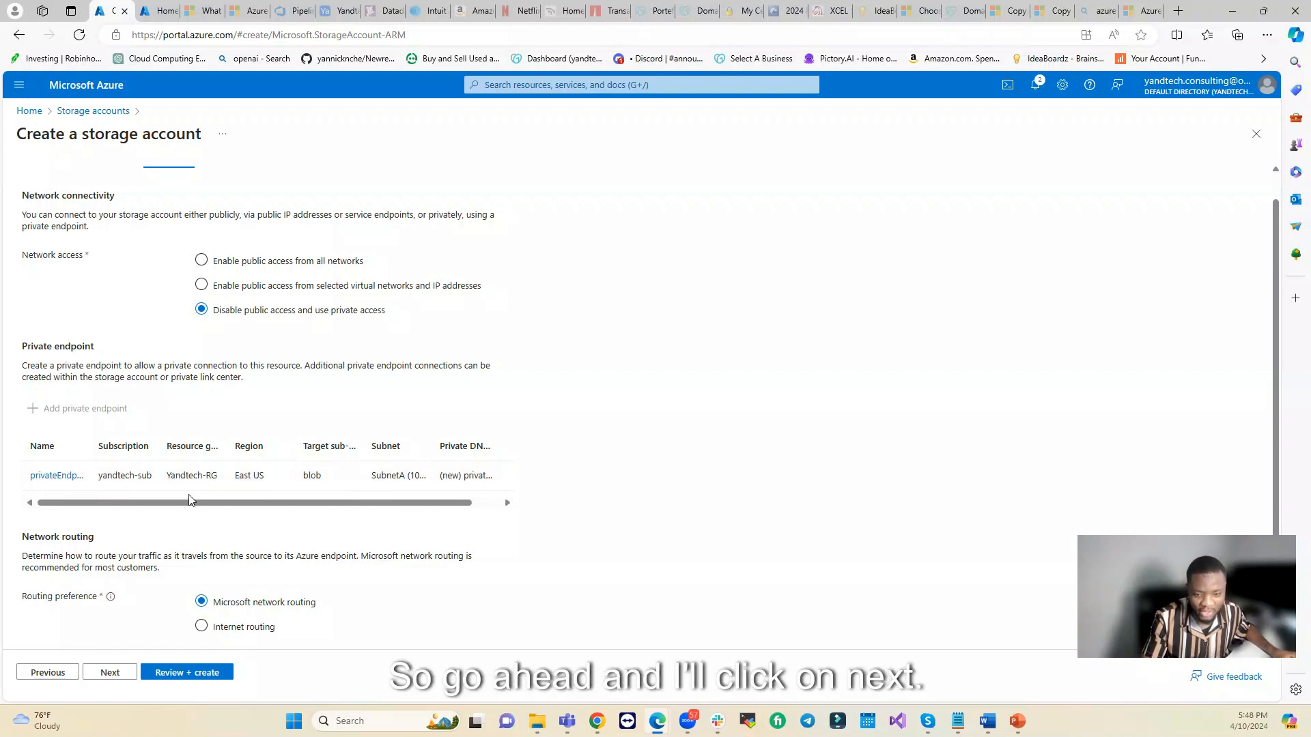
Step: Keep the default data protection settings, review and create the storage account, and open the deployed resource
{"action": "left_click", "coordinate": [106, 675]}
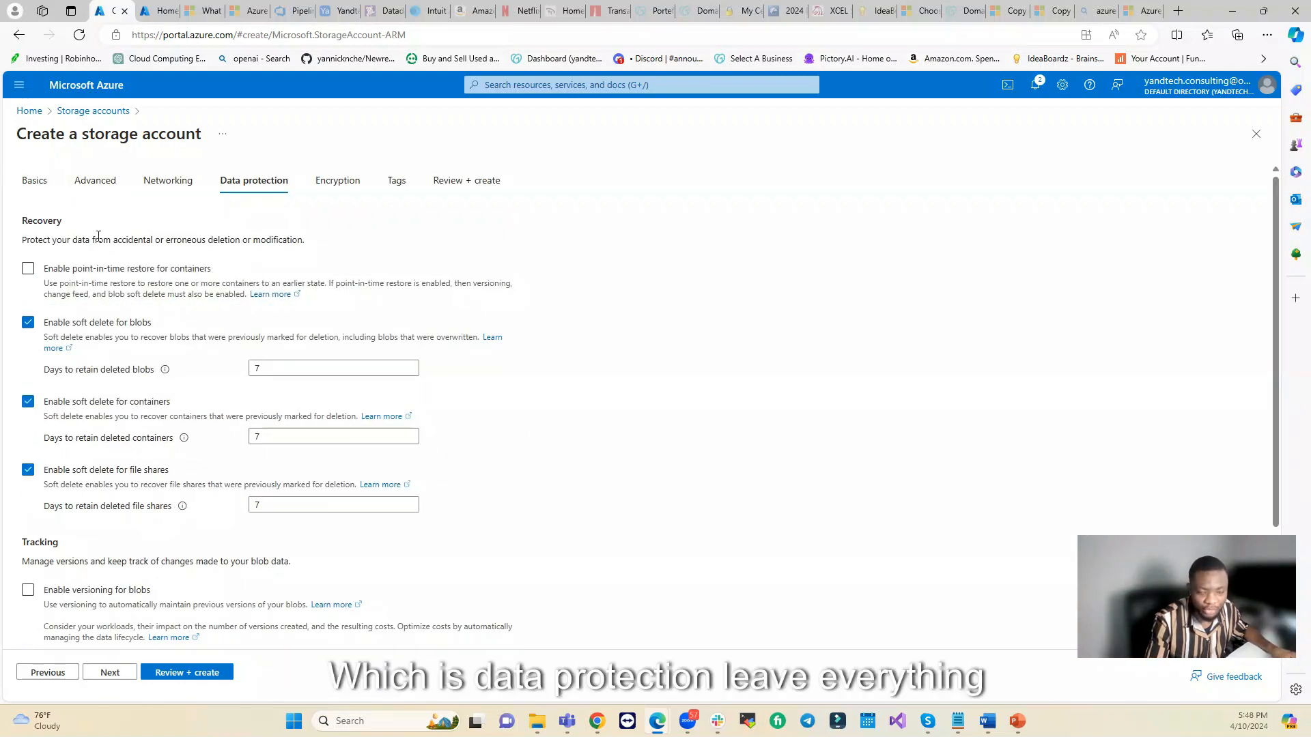
{"action": "left_click", "coordinate": [182, 674]}
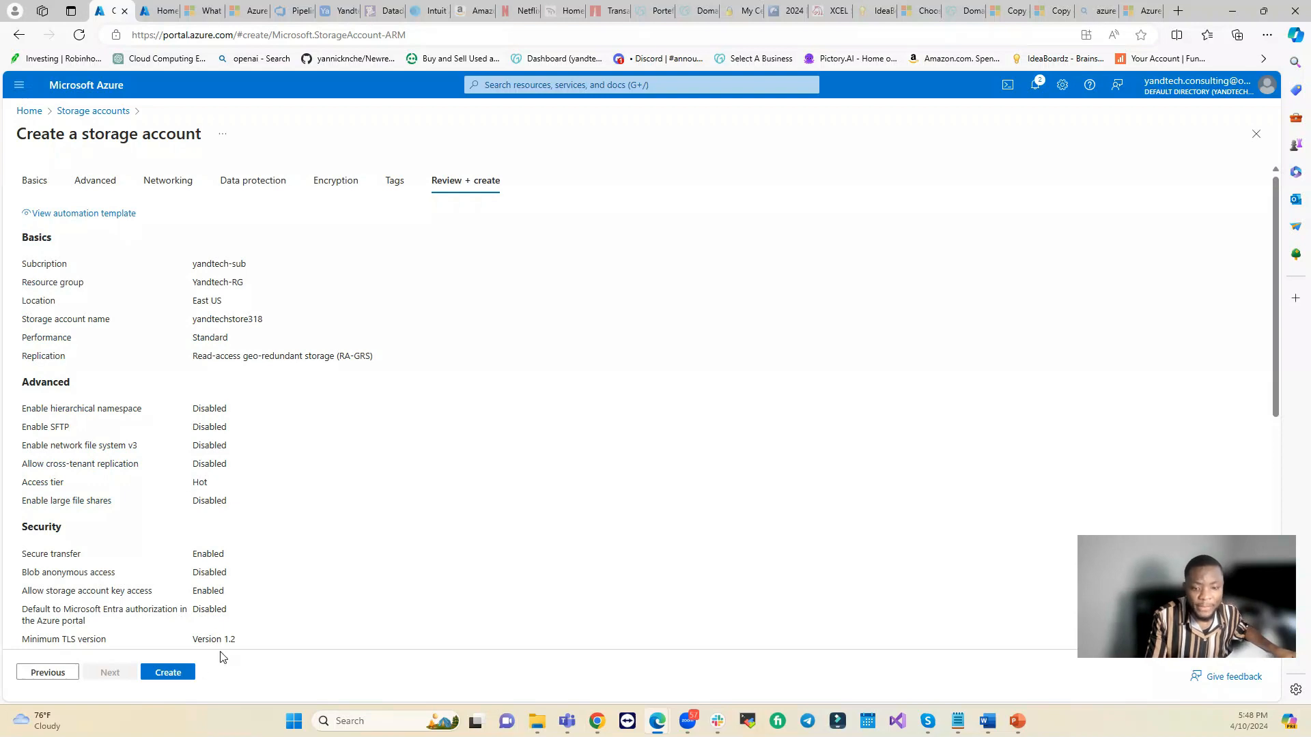
{"action": "left_click", "coordinate": [168, 672]}
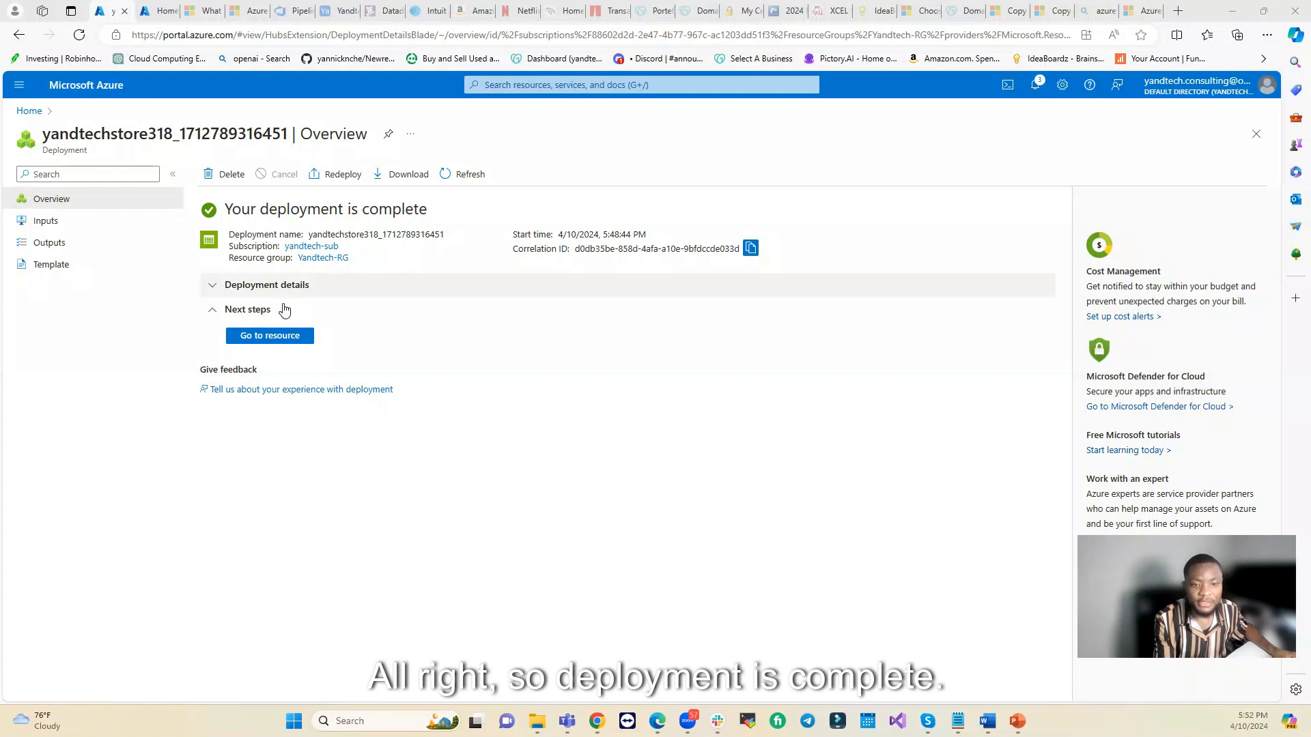
{"action": "left_click", "coordinate": [273, 339]}
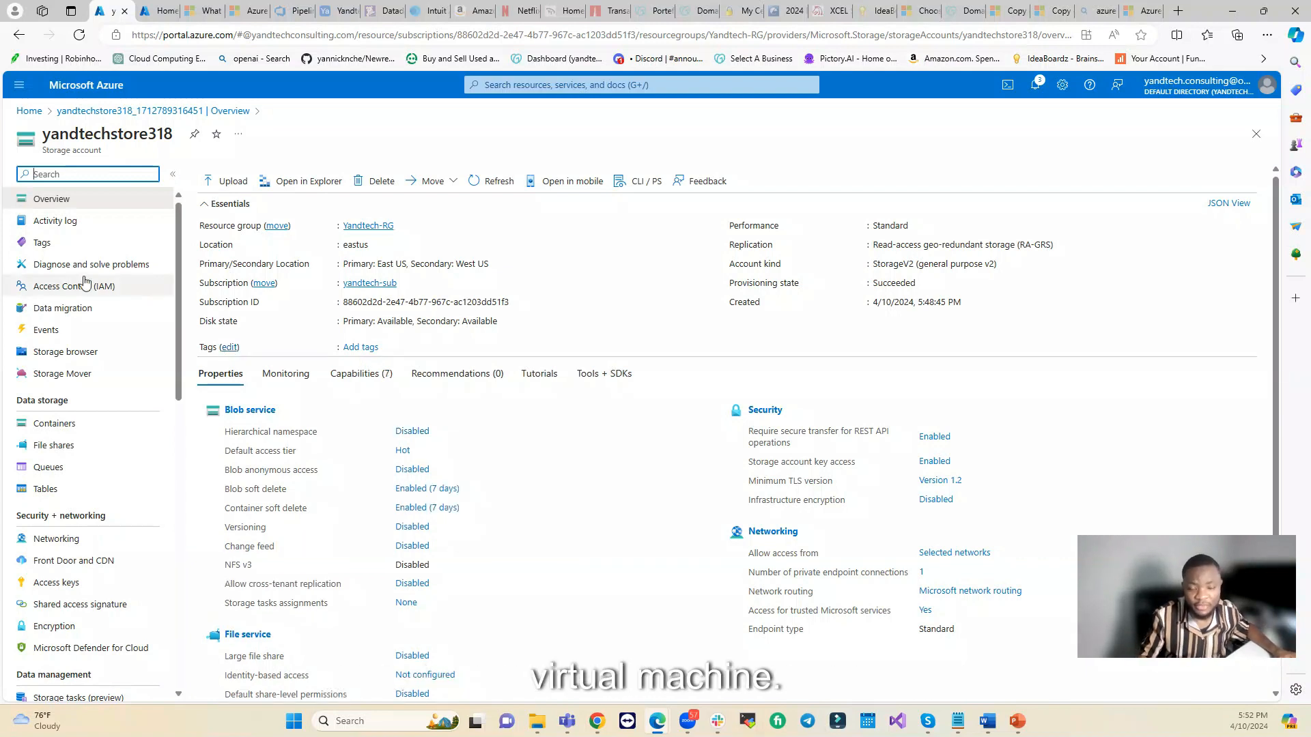
Step: Open the access keys of the yandtechstore318 storage account, reveal the key under key1 and copy it
{"action": "scroll", "coordinate": [74, 225], "scroll_direction": "down", "scroll_amount": 1}
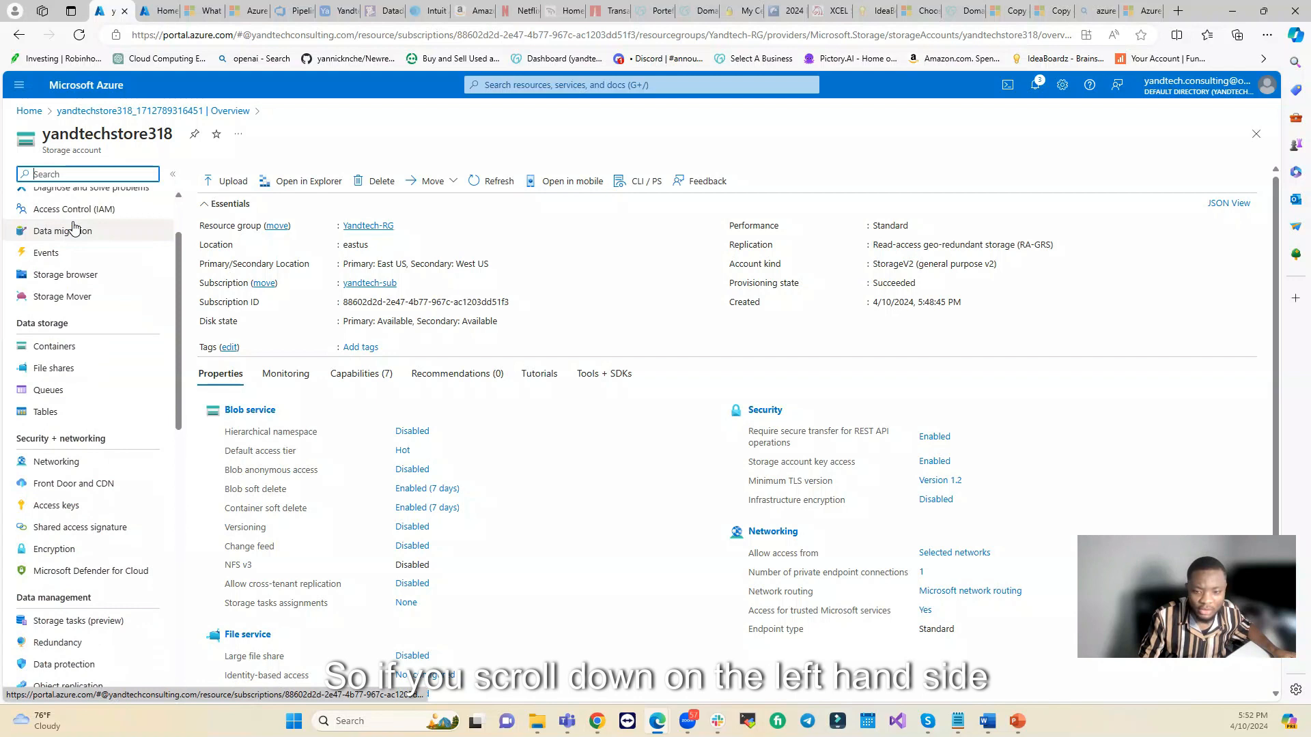
{"action": "scroll", "coordinate": [74, 227], "scroll_direction": "down", "scroll_amount": 1}
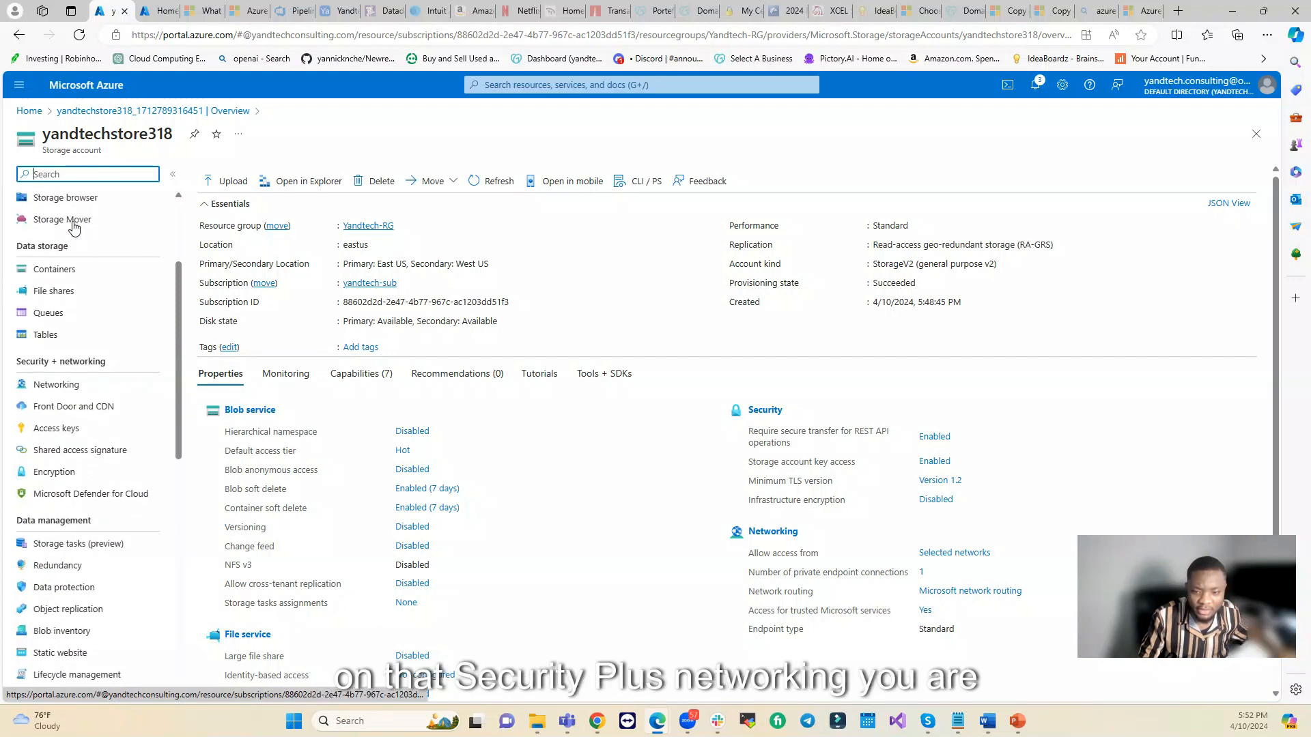
{"action": "left_click", "coordinate": [68, 431]}
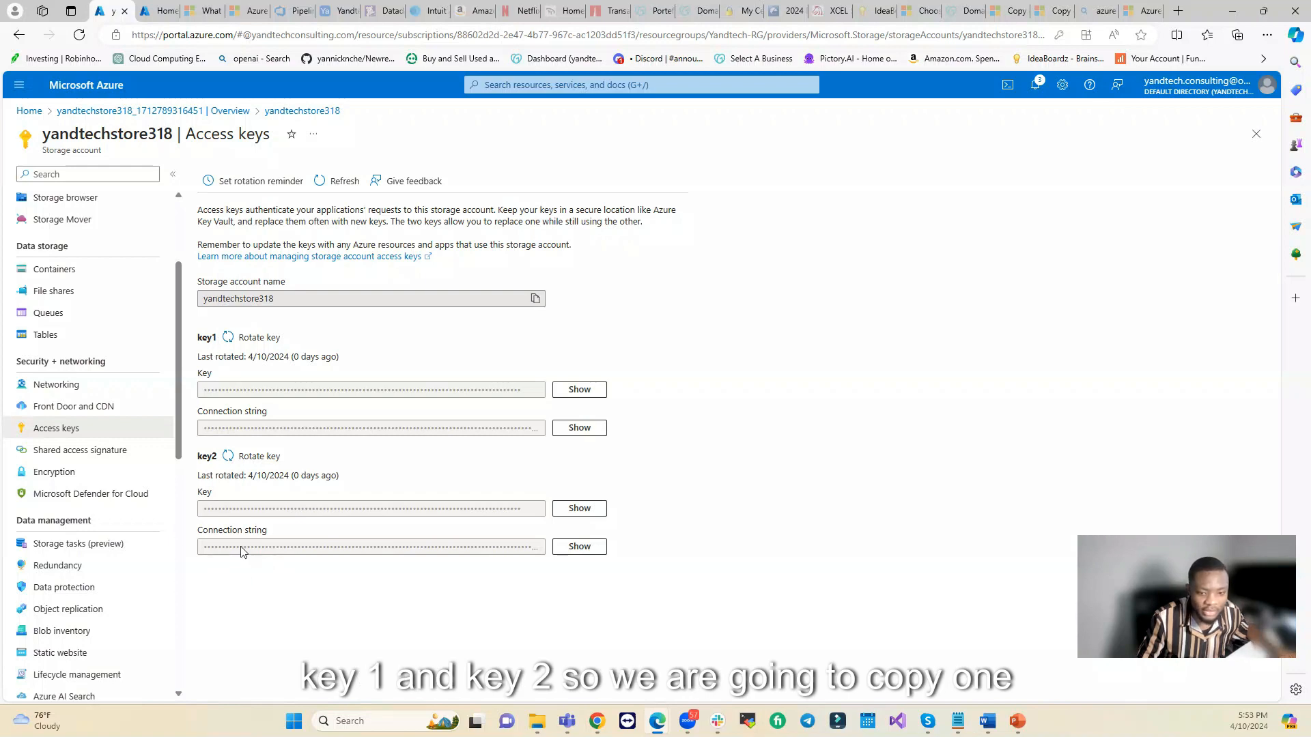
{"action": "left_click", "coordinate": [579, 390]}
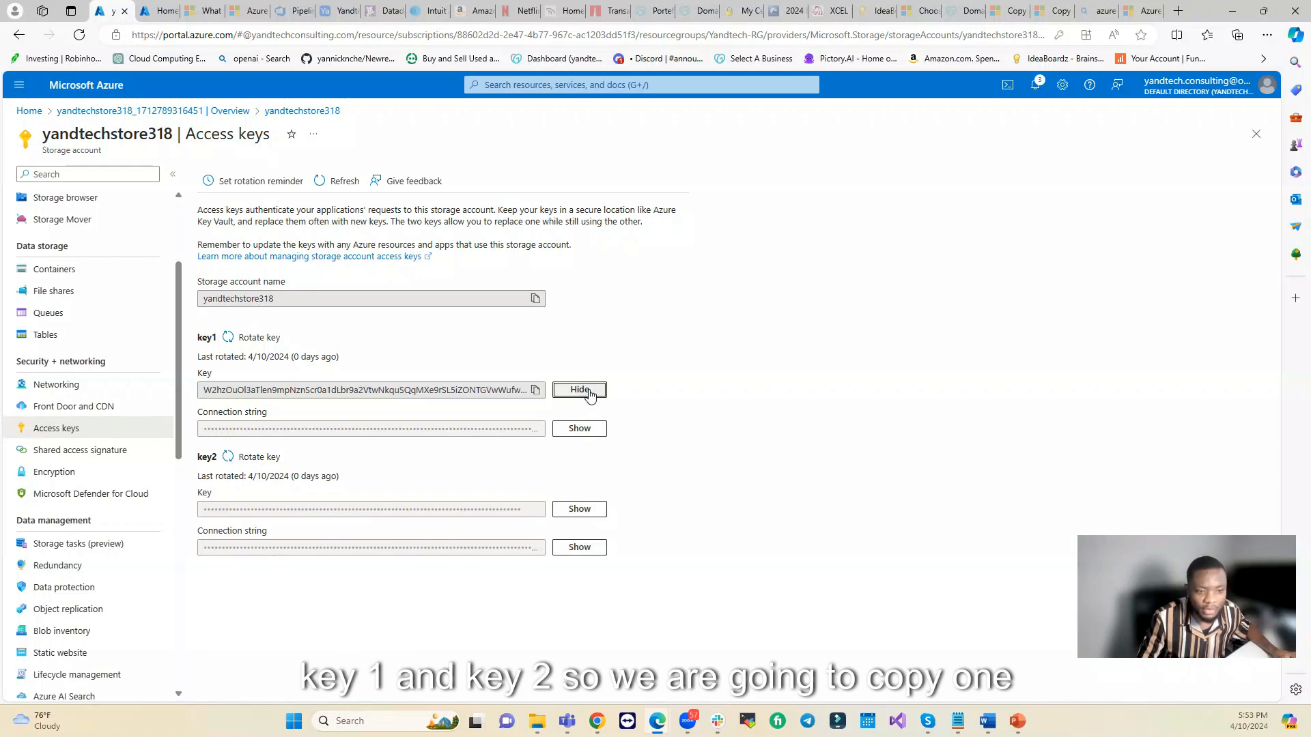
{"action": "left_click", "coordinate": [535, 390]}
Step: Switch to the Notepad note on network access to the storage account and paste the storage access key below the list
{"action": "mouse_move", "coordinate": [961, 718]}
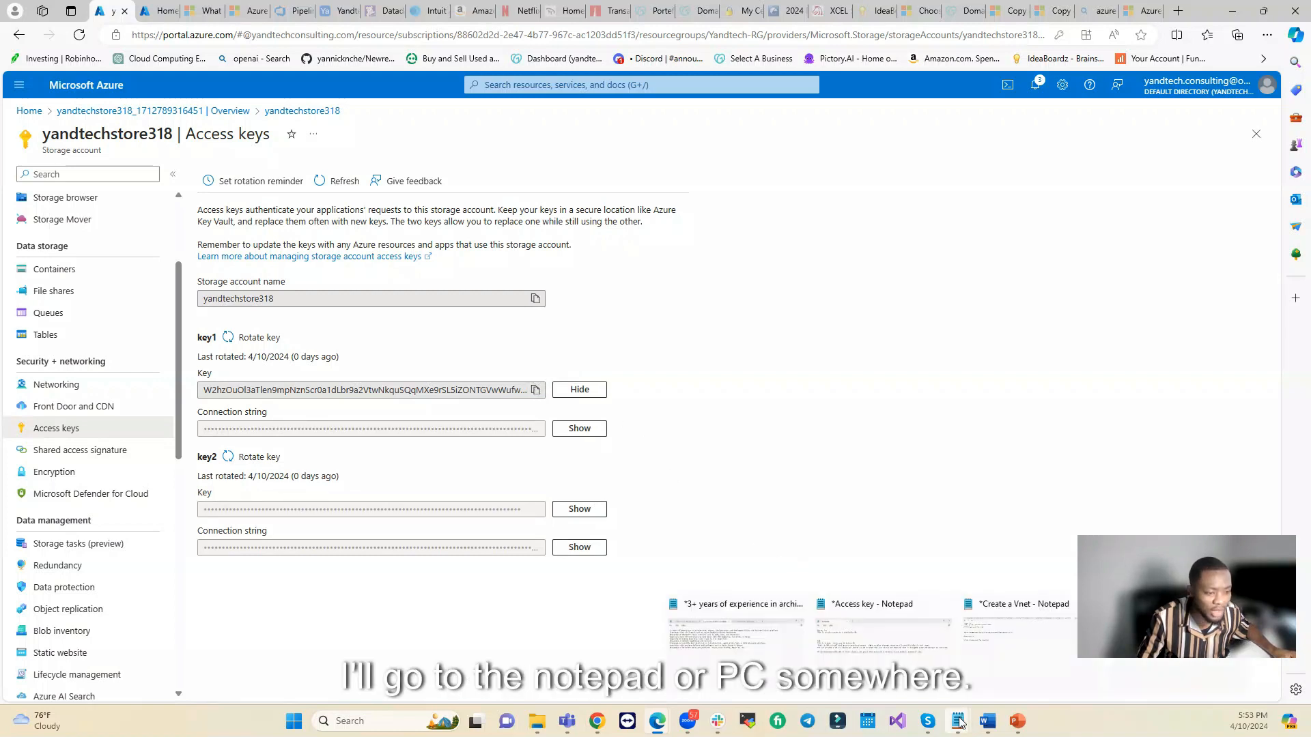
{"action": "left_click", "coordinate": [1065, 639]}
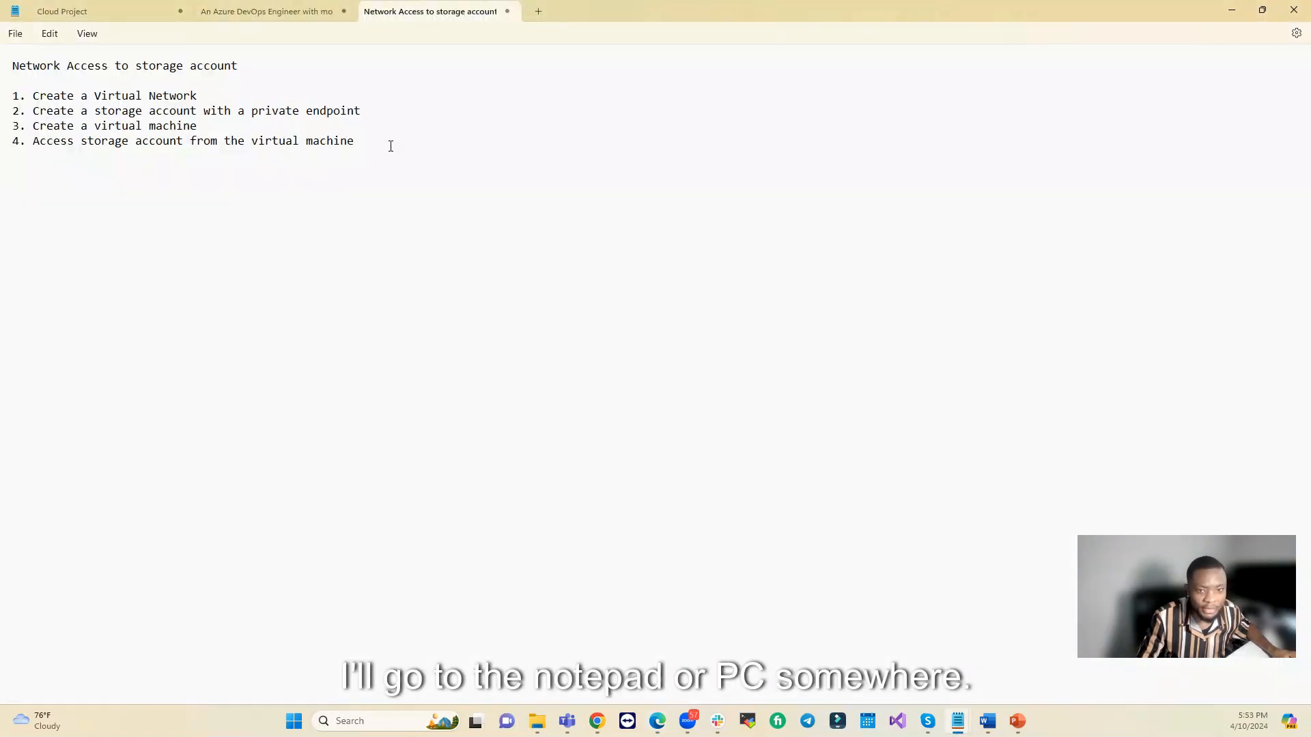
{"action": "key", "text": "Return"}
{"action": "key", "text": "Return"}
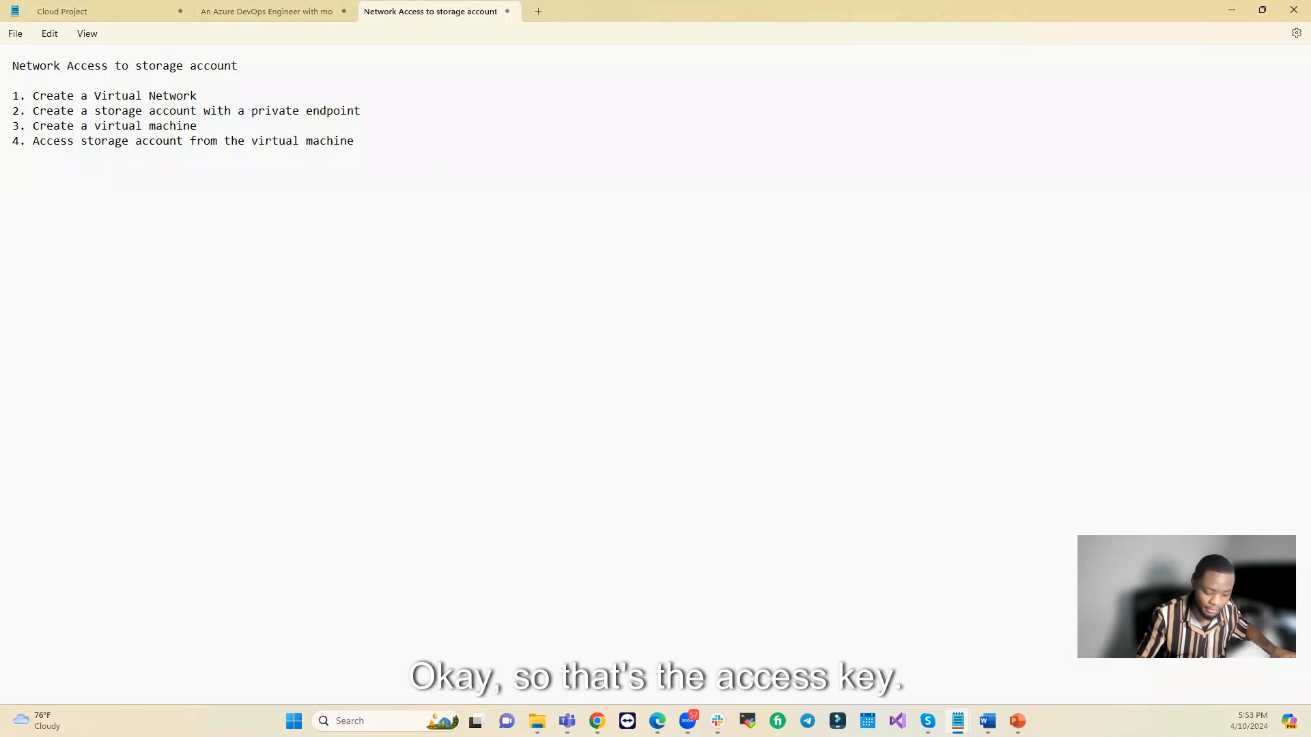
{"action": "key", "text": "ctrl+v"}
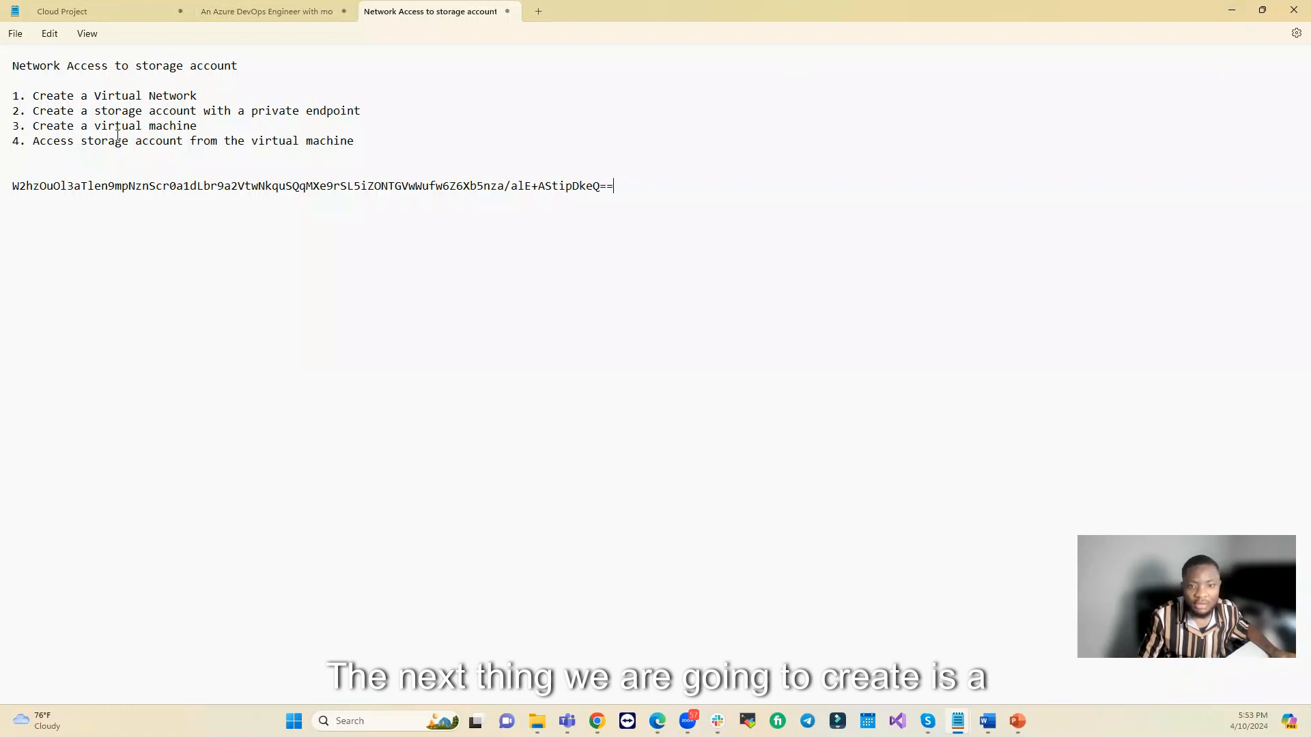
Step: Return to the Azure portal in the browser and open the list of virtual machines
{"action": "left_click", "coordinate": [1234, 13]}
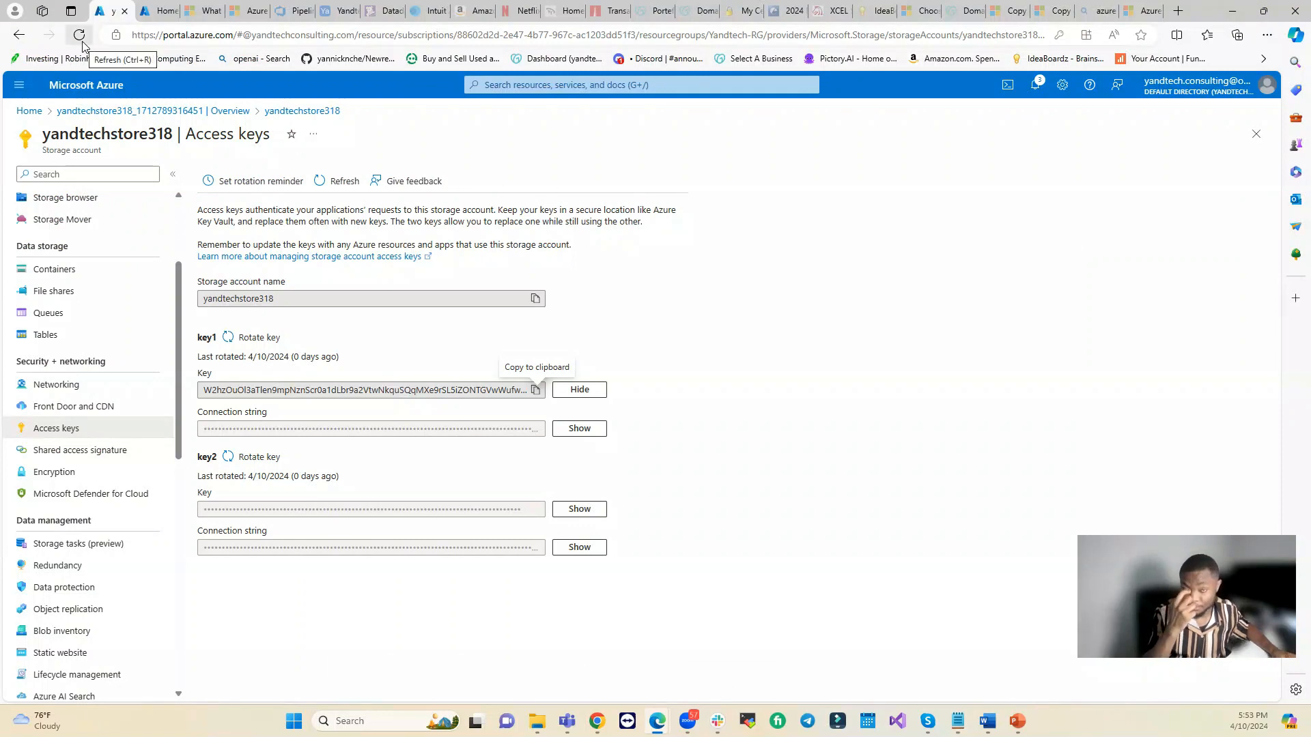
{"action": "left_click", "coordinate": [20, 87]}
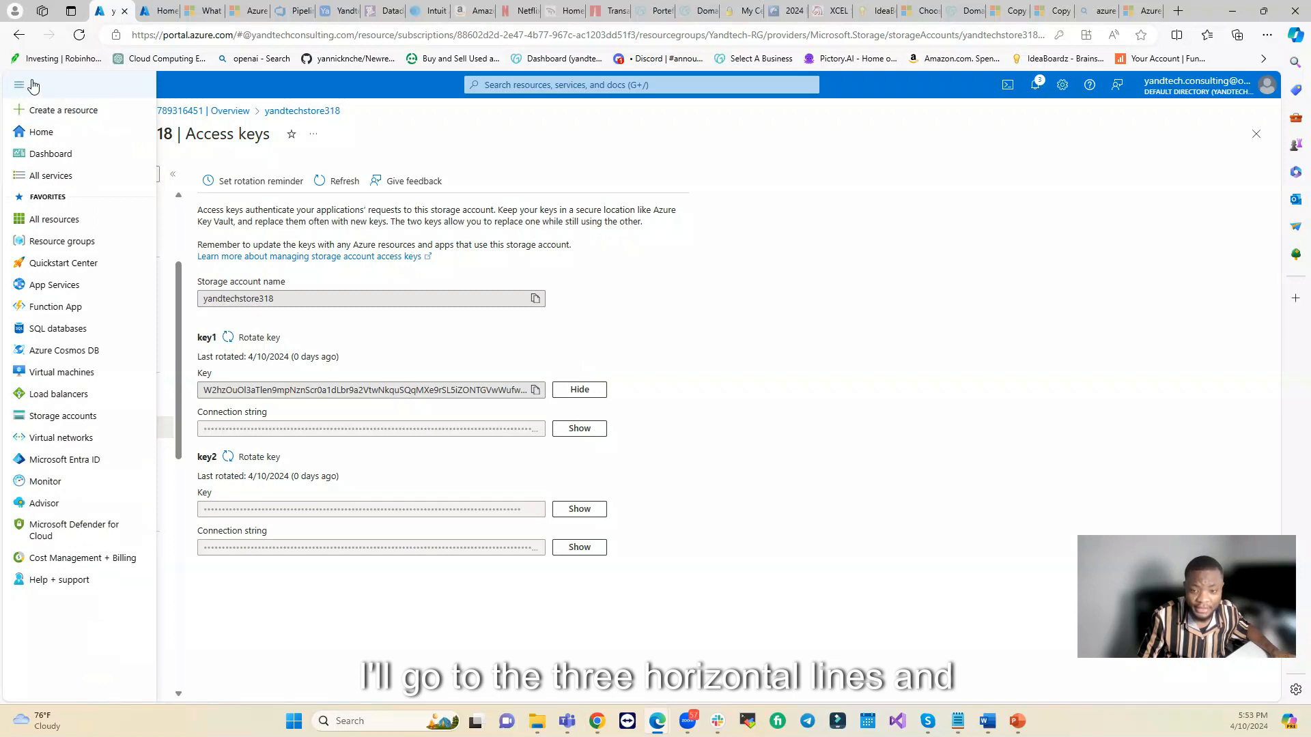
{"action": "left_click", "coordinate": [50, 374]}
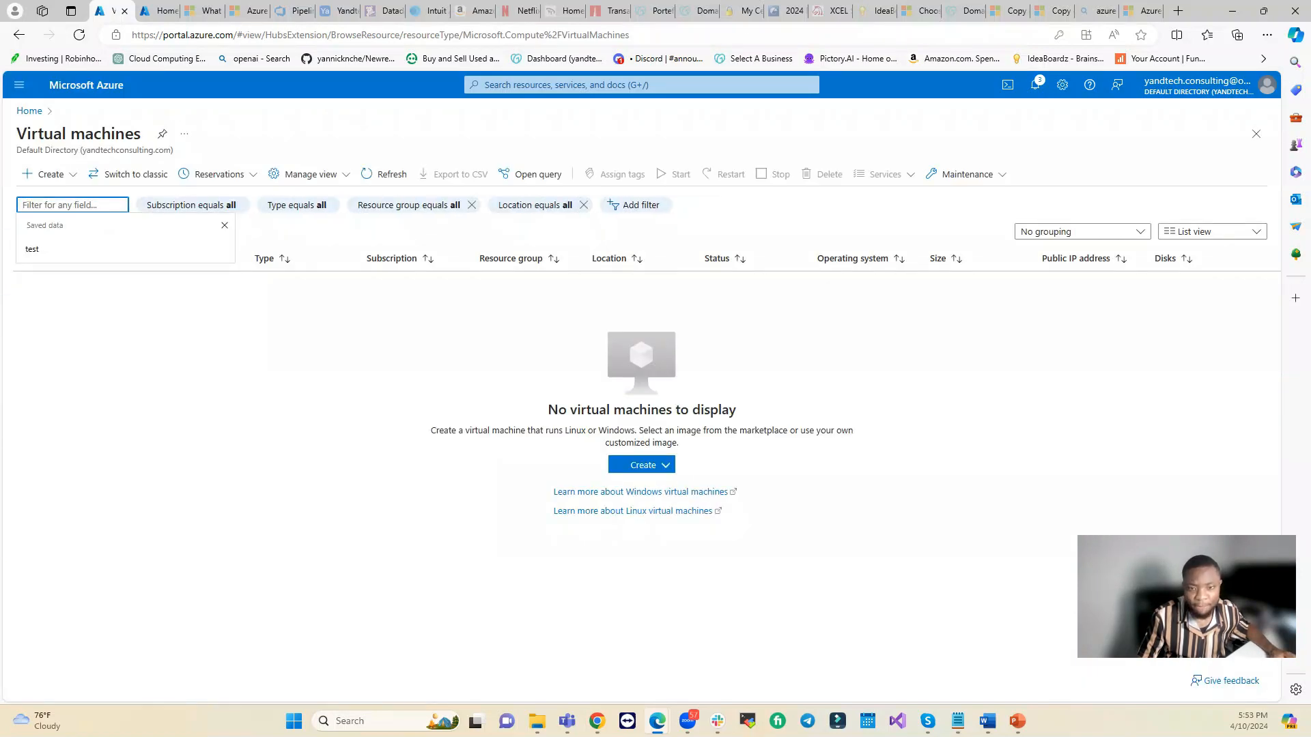
Step: Start creating an Azure virtual machine in the Yandtech-RG resource group and name it Storage-VM
{"action": "left_click", "coordinate": [43, 174]}
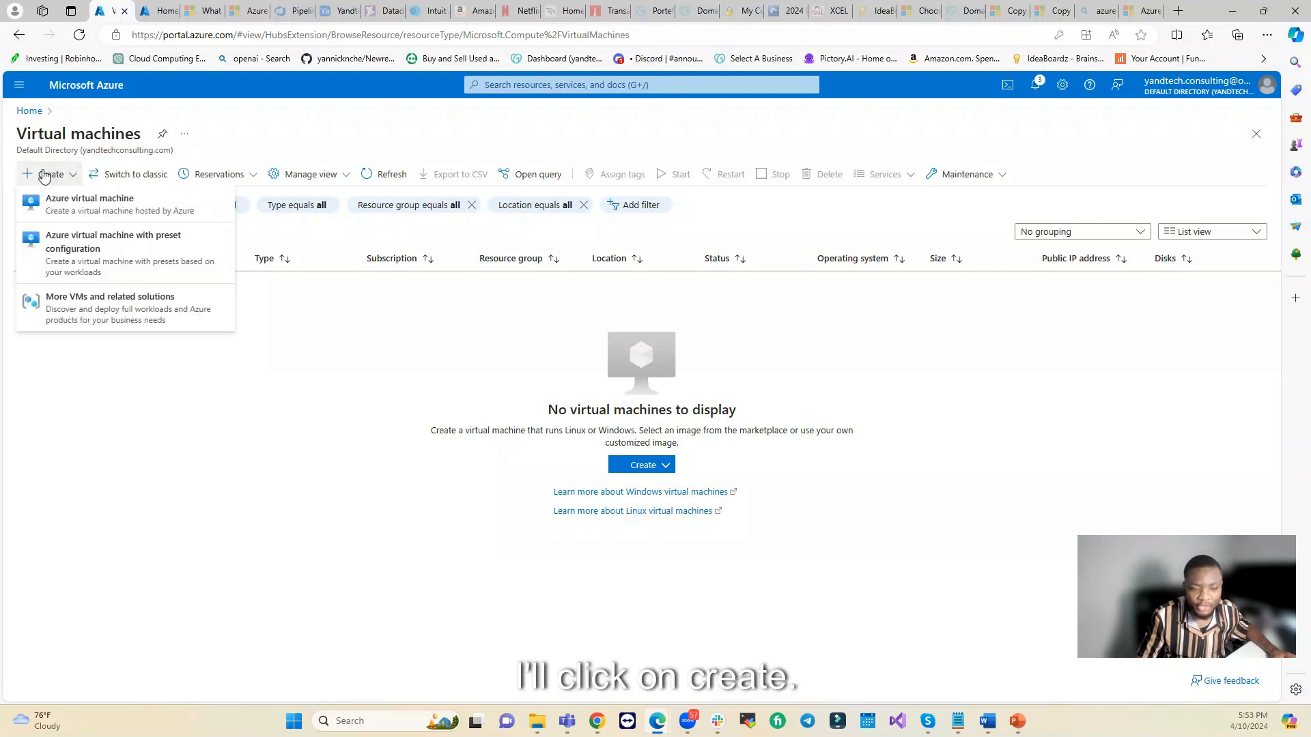
{"action": "left_click", "coordinate": [65, 203]}
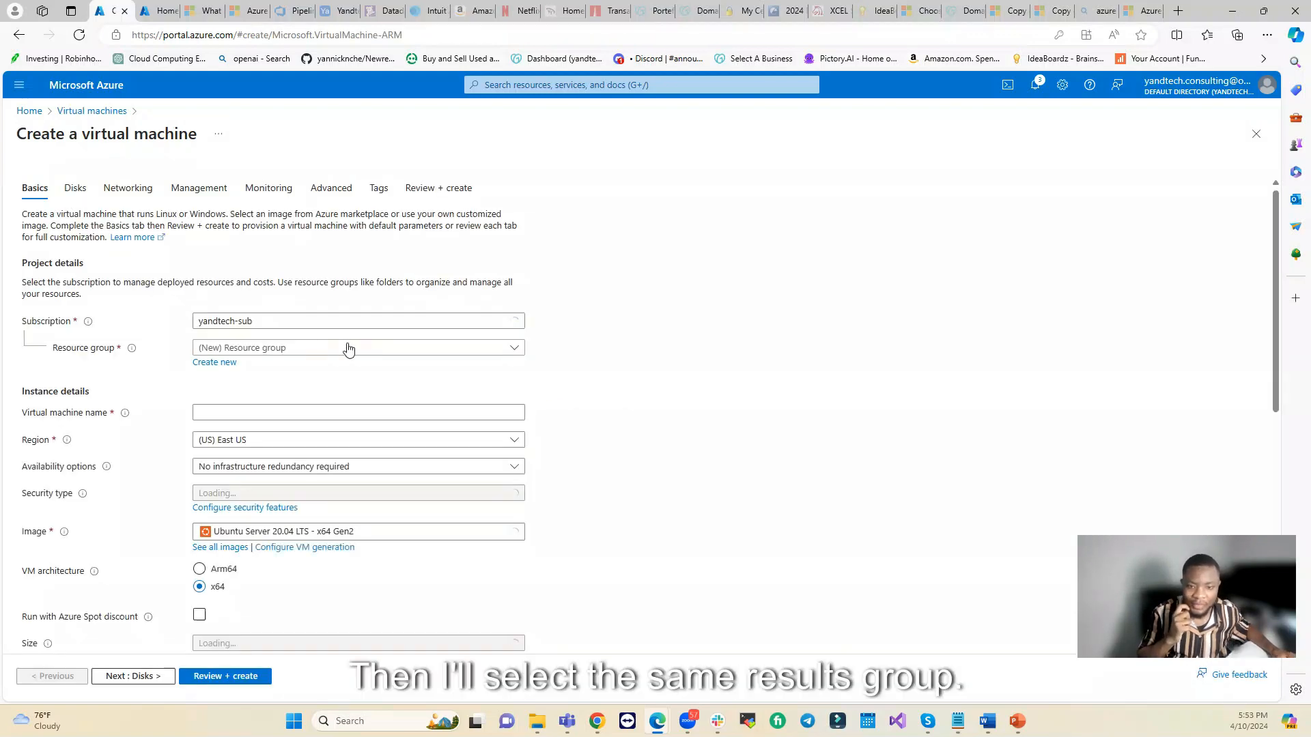
{"action": "left_click", "coordinate": [349, 349]}
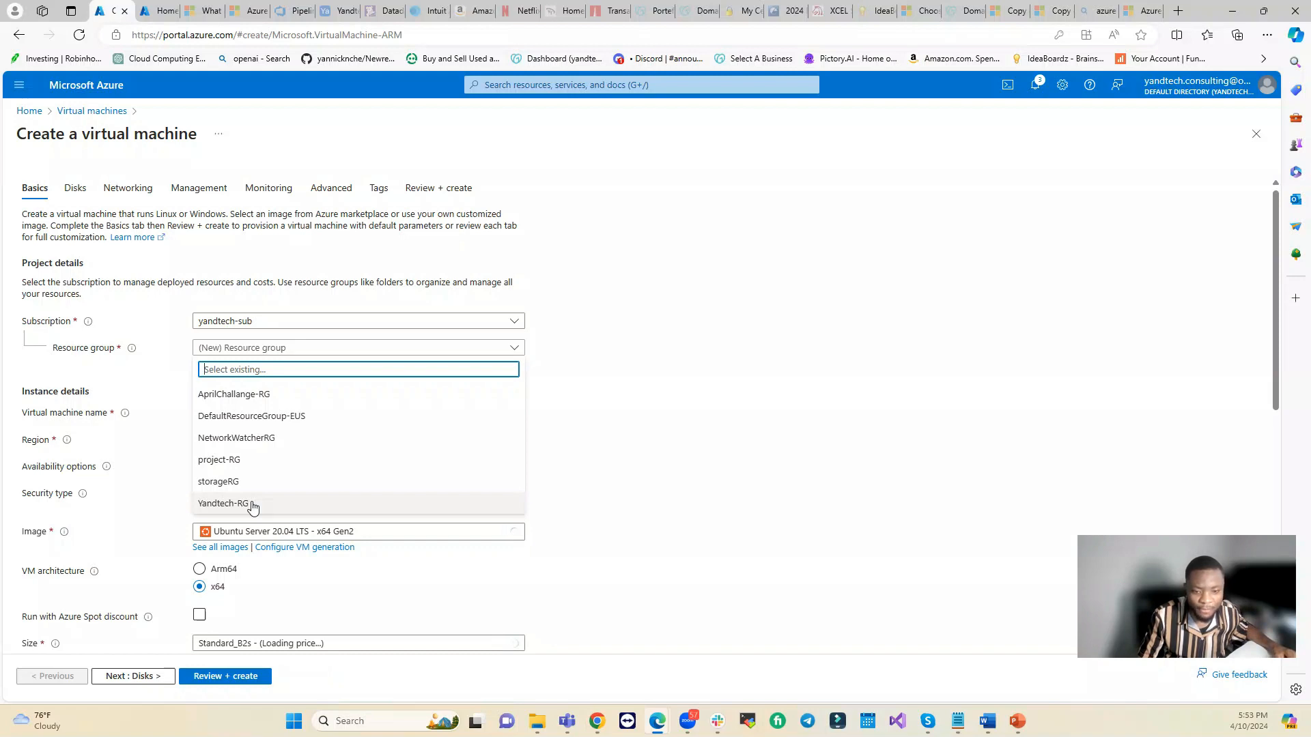
{"action": "left_click", "coordinate": [252, 505]}
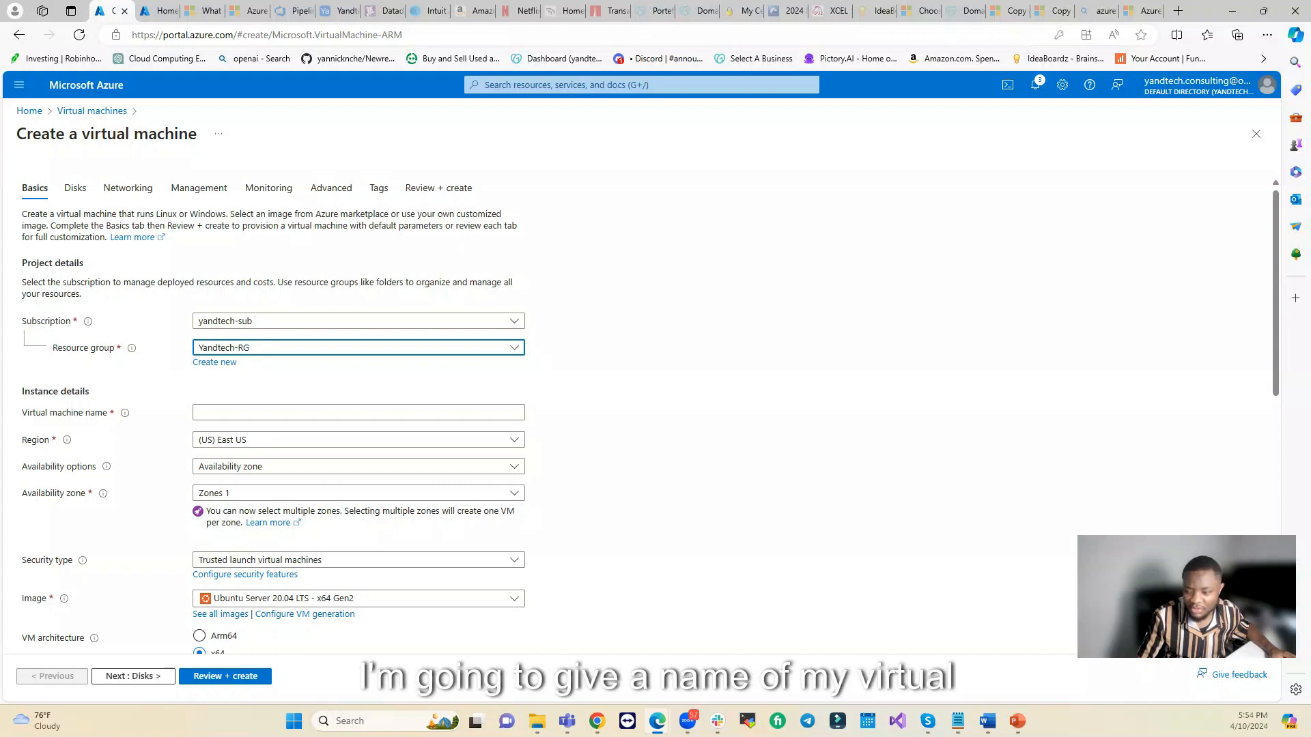
{"action": "left_click", "coordinate": [272, 411]}
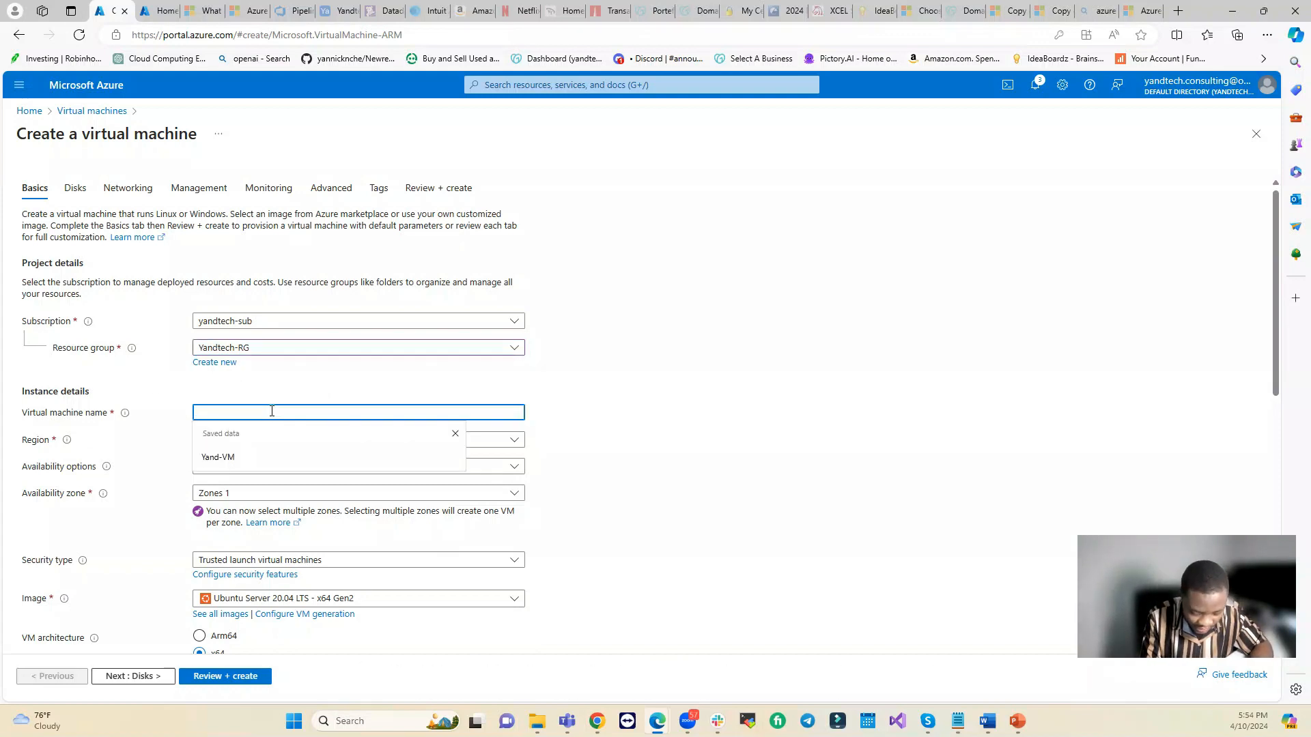
{"action": "type", "text": "Sto"}
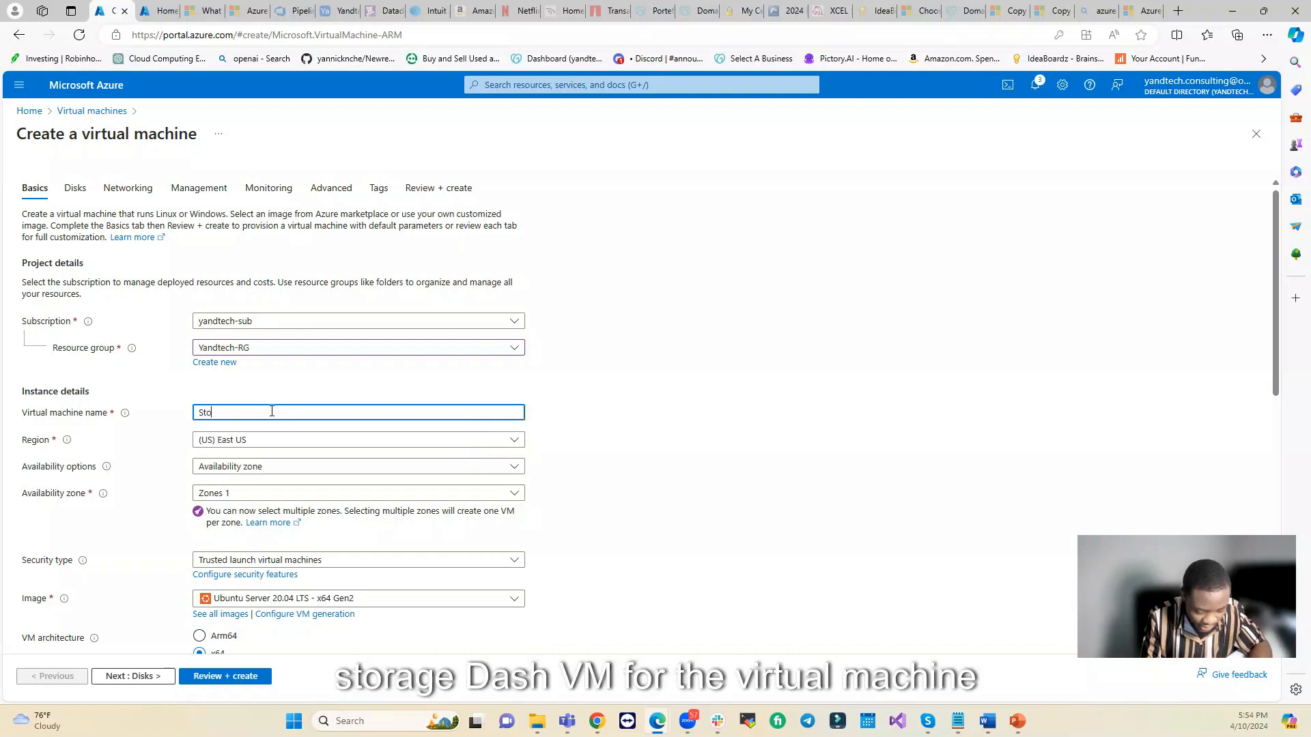
{"action": "type", "text": "rage-VM"}
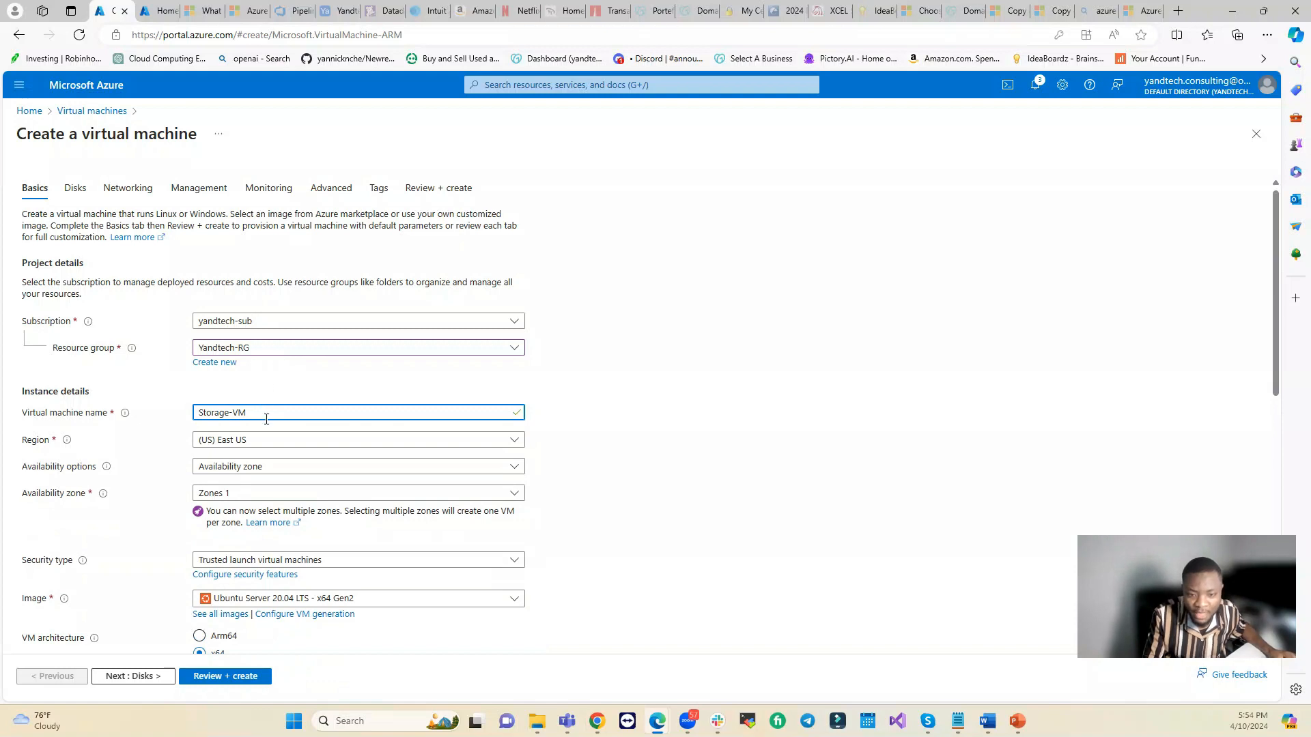
Step: Set availability to No infrastructure redundancy required and choose the Windows Server 2022 Datacenter: Azure Edition - x64 Gen2 image
{"action": "left_click", "coordinate": [340, 472]}
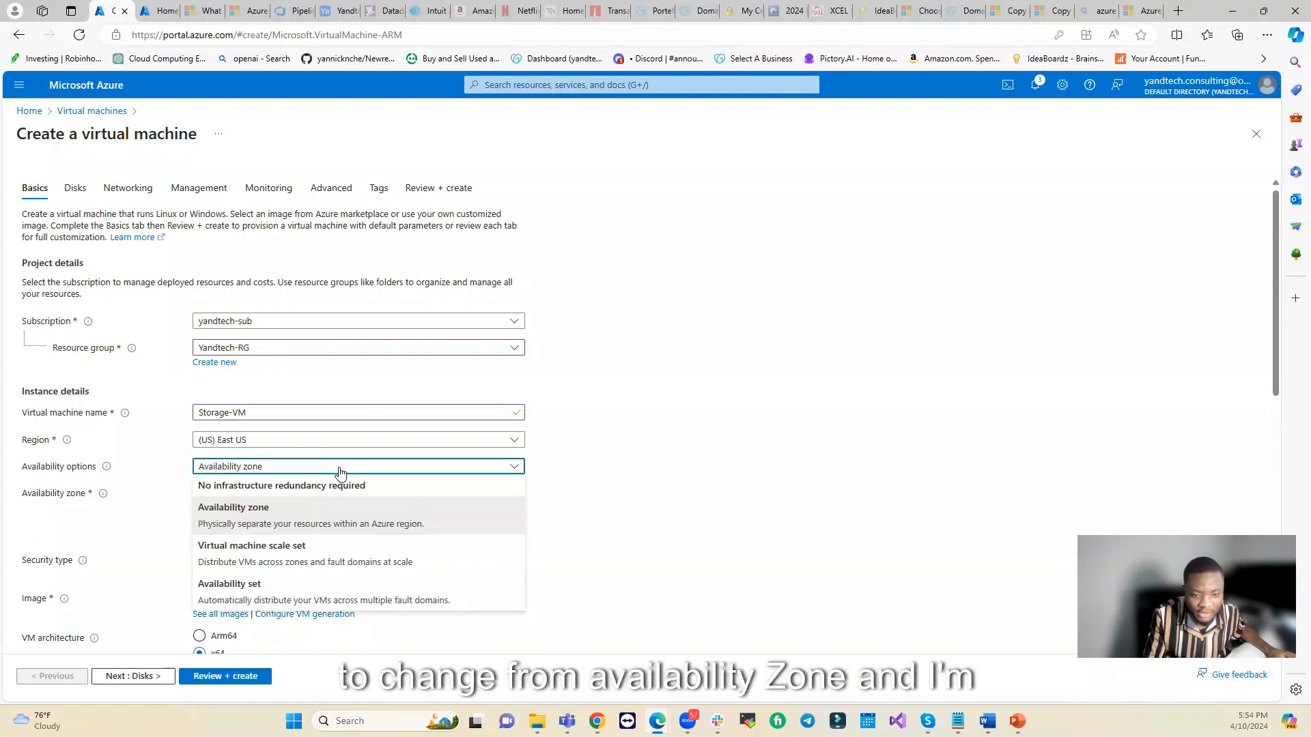
{"action": "left_click", "coordinate": [302, 488]}
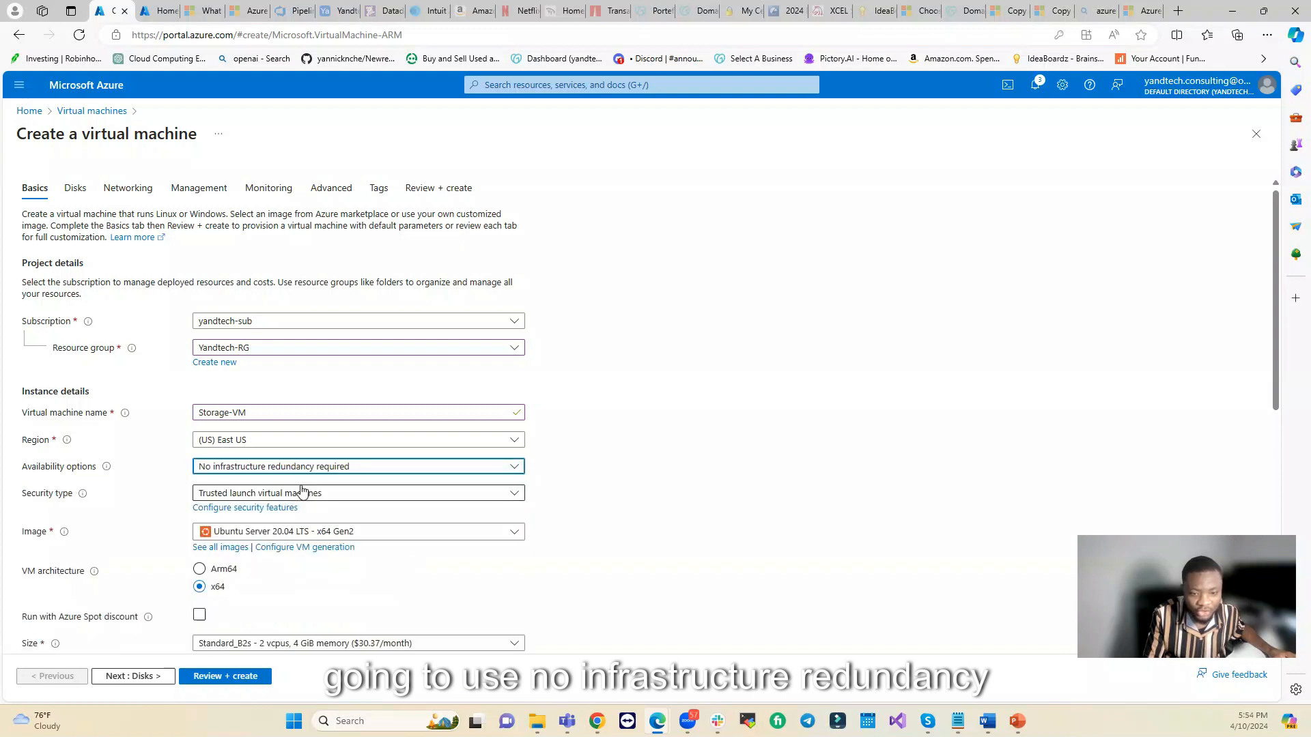
{"action": "scroll", "coordinate": [360, 432], "scroll_direction": "down", "scroll_amount": 1}
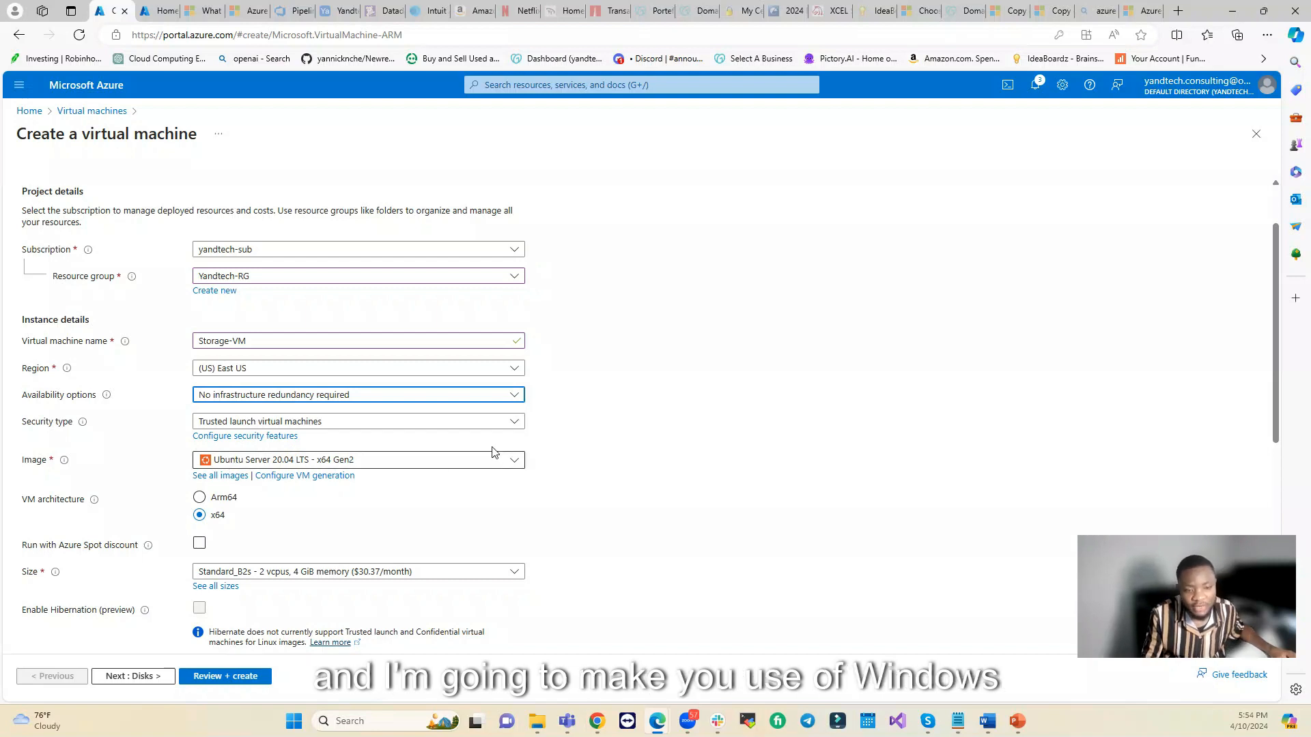
{"action": "left_click", "coordinate": [515, 462]}
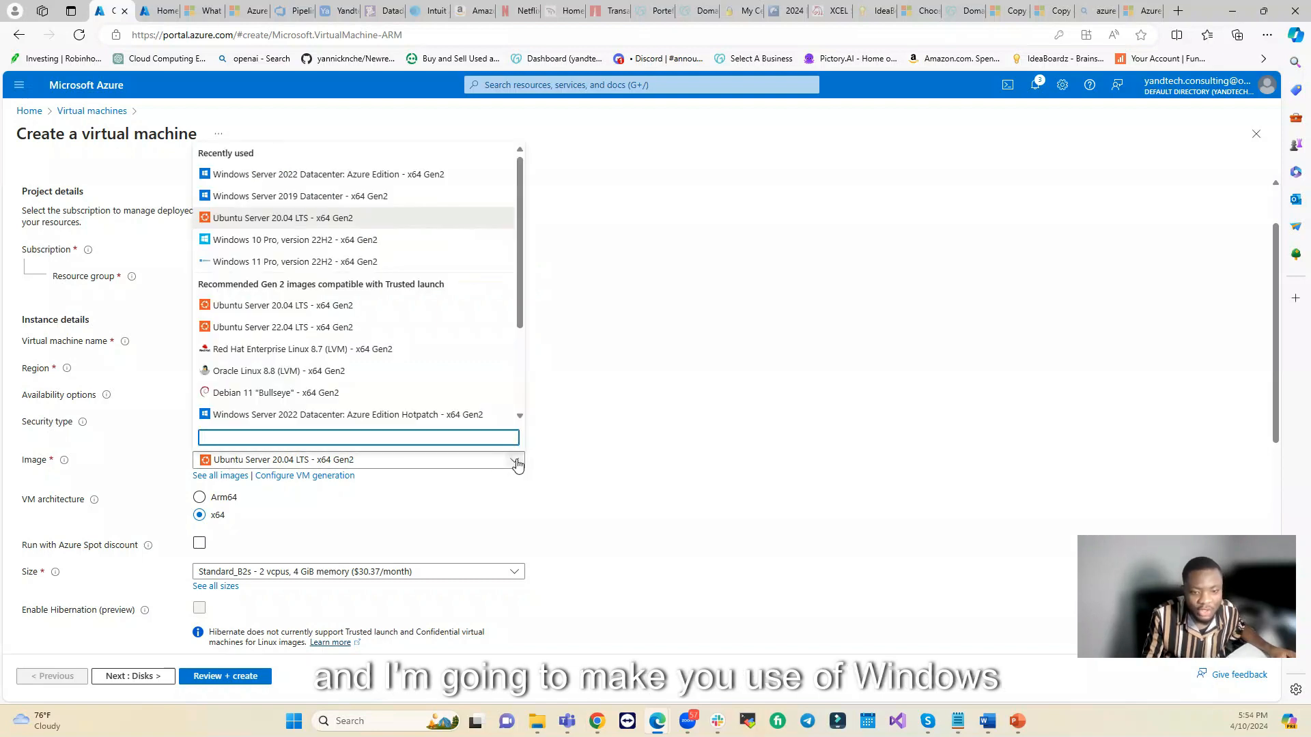
{"action": "scroll", "coordinate": [331, 345], "scroll_direction": "down", "scroll_amount": 1}
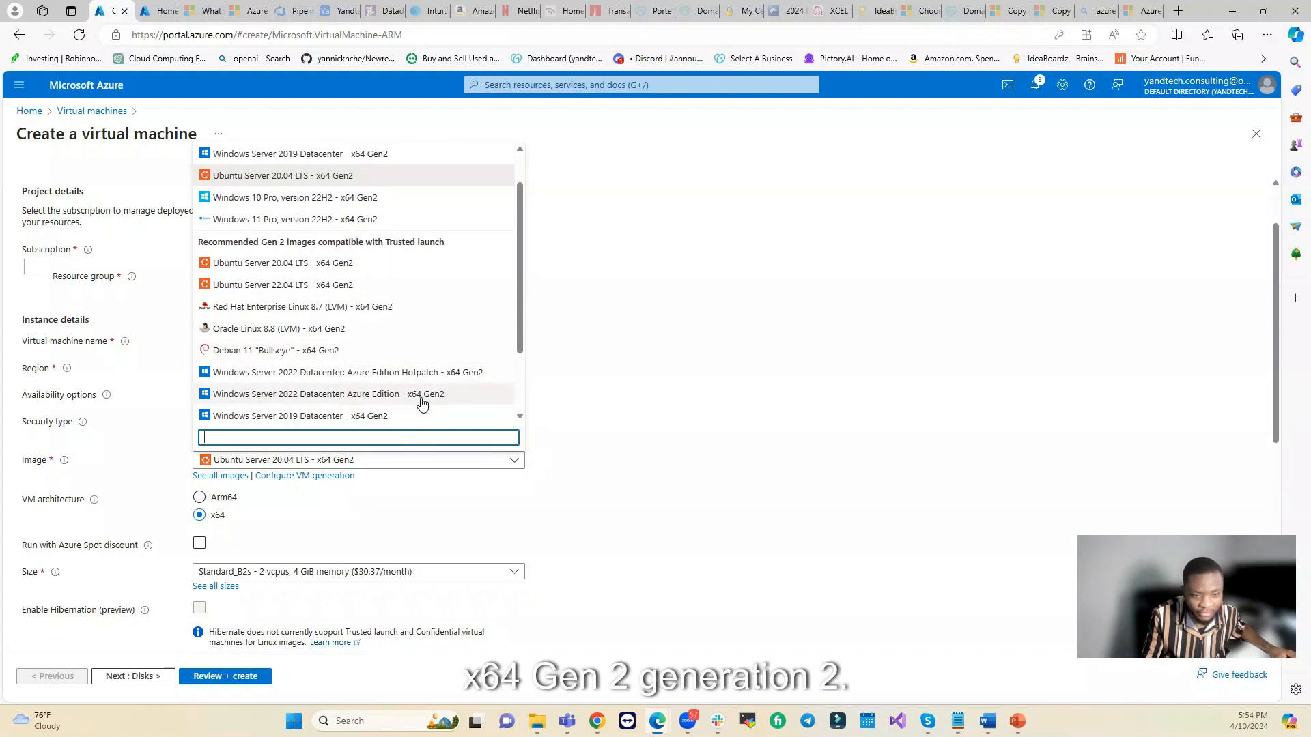
{"action": "left_click", "coordinate": [381, 395]}
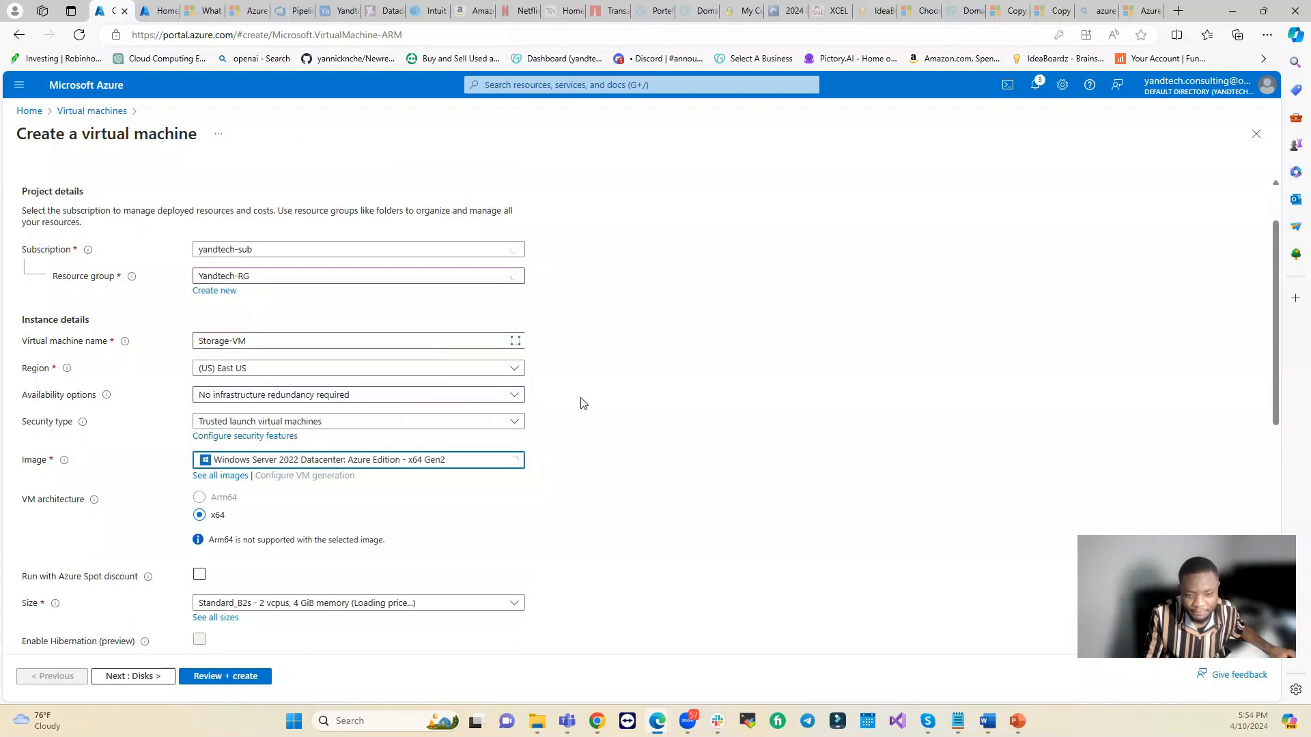
Step: Set the administrator username to yandtech, replace the prefilled password with the account password, and confirm it
{"action": "scroll", "coordinate": [580, 404], "scroll_direction": "down", "scroll_amount": 2}
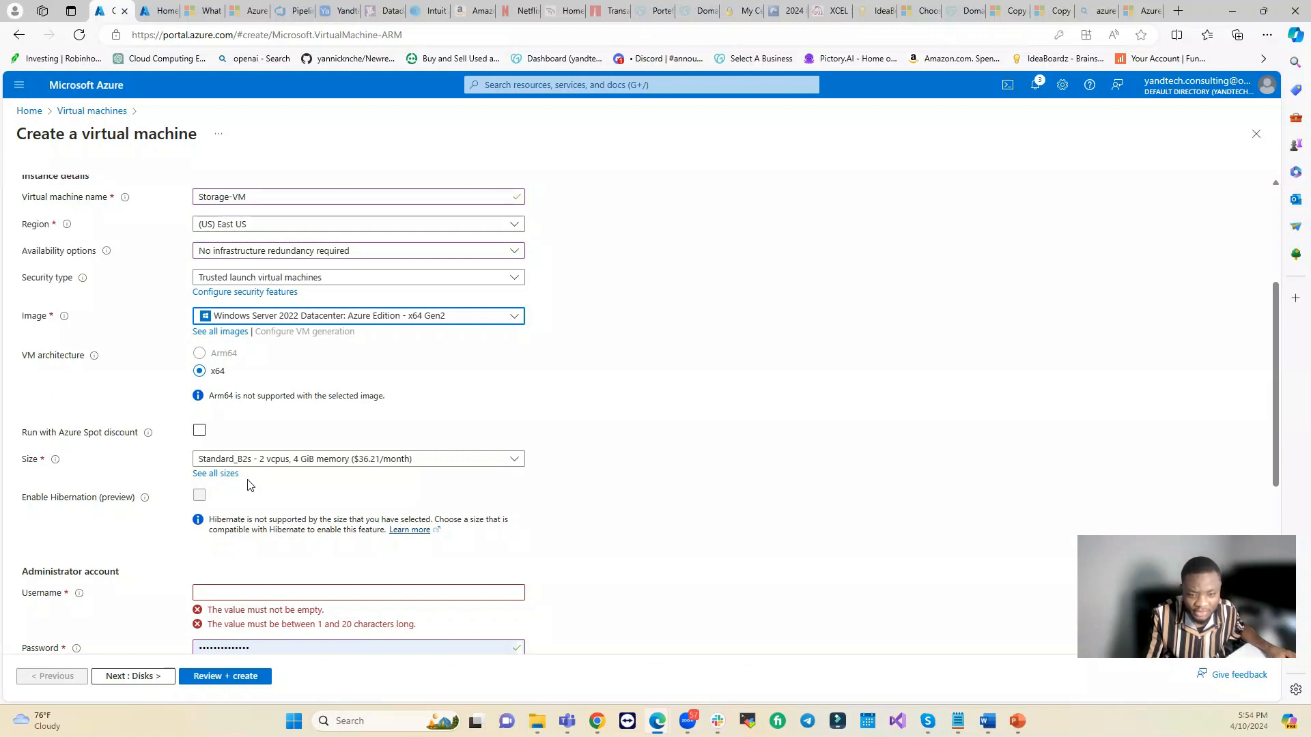
{"action": "scroll", "coordinate": [247, 486], "scroll_direction": "down", "scroll_amount": 2}
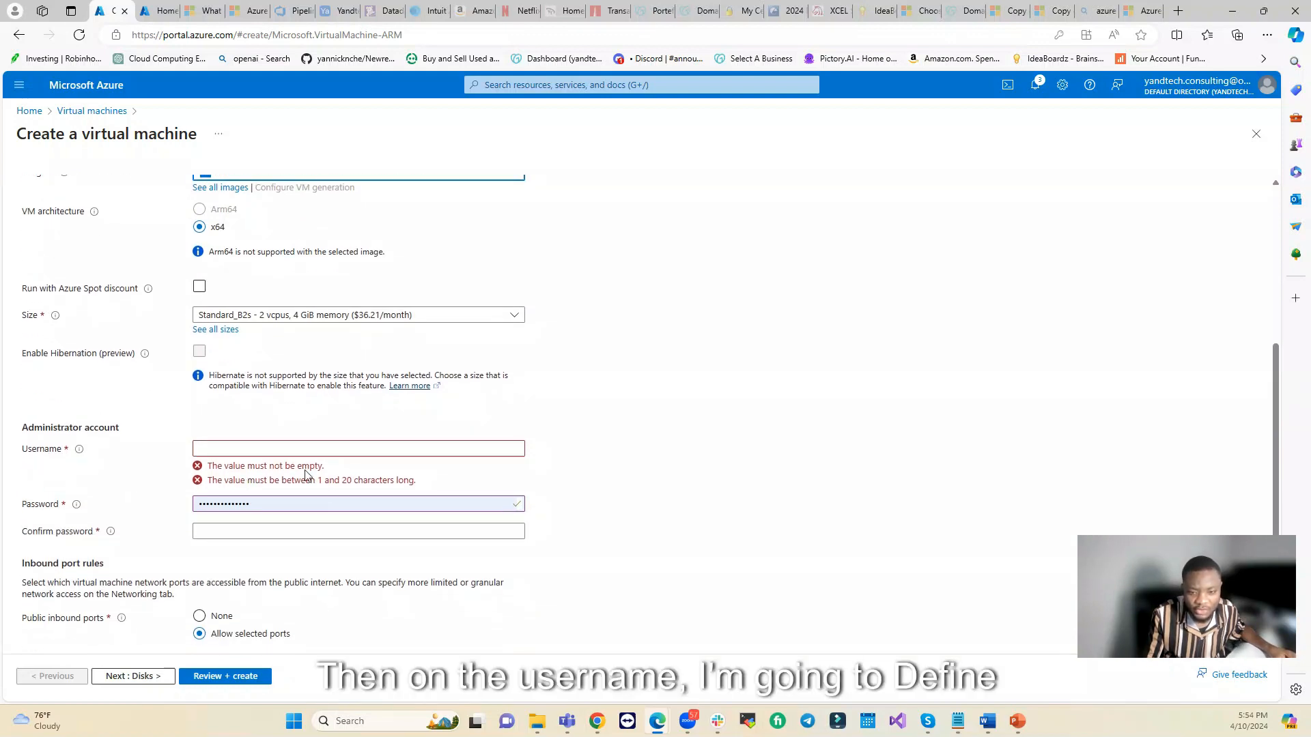
{"action": "left_click", "coordinate": [269, 448]}
{"action": "type", "text": "yandtech"}
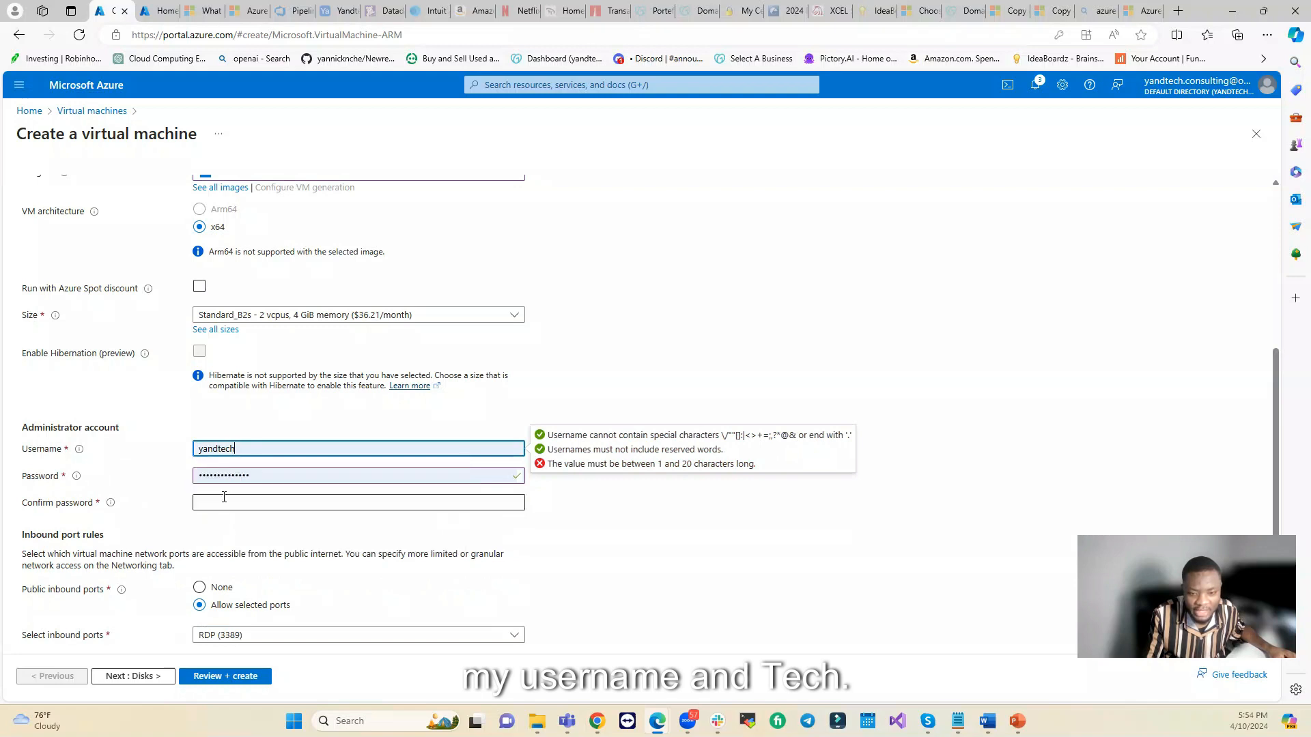
{"action": "left_click", "coordinate": [254, 476]}
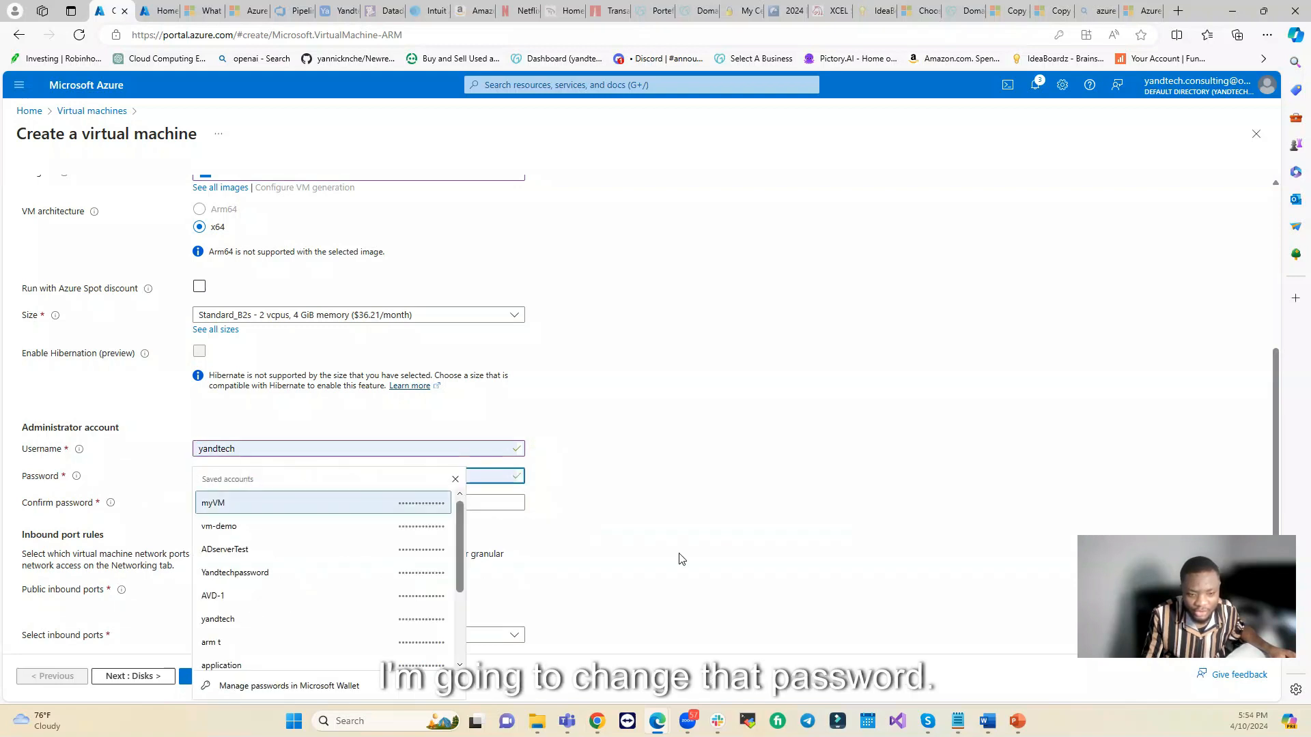
{"action": "key", "text": "BackSpace"}
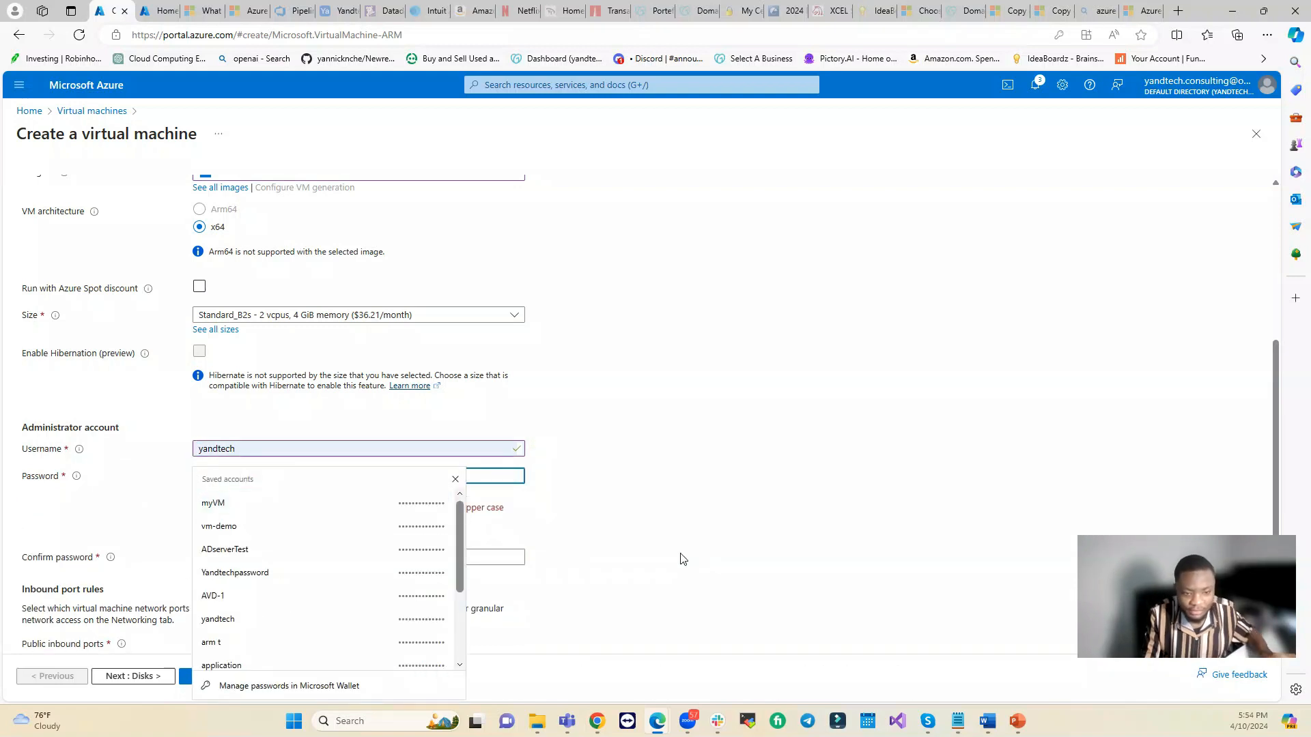
{"action": "left_click", "coordinate": [458, 478]}
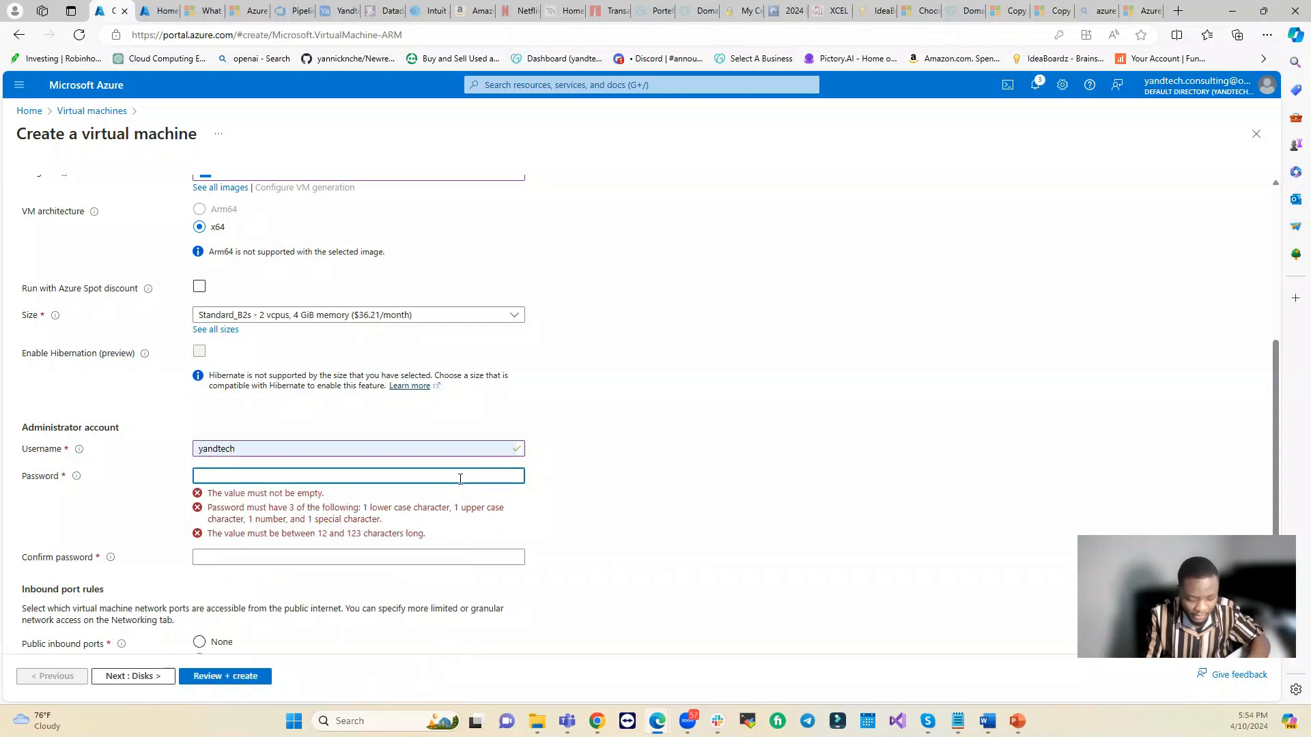
{"action": "type", "text": "•••••"}
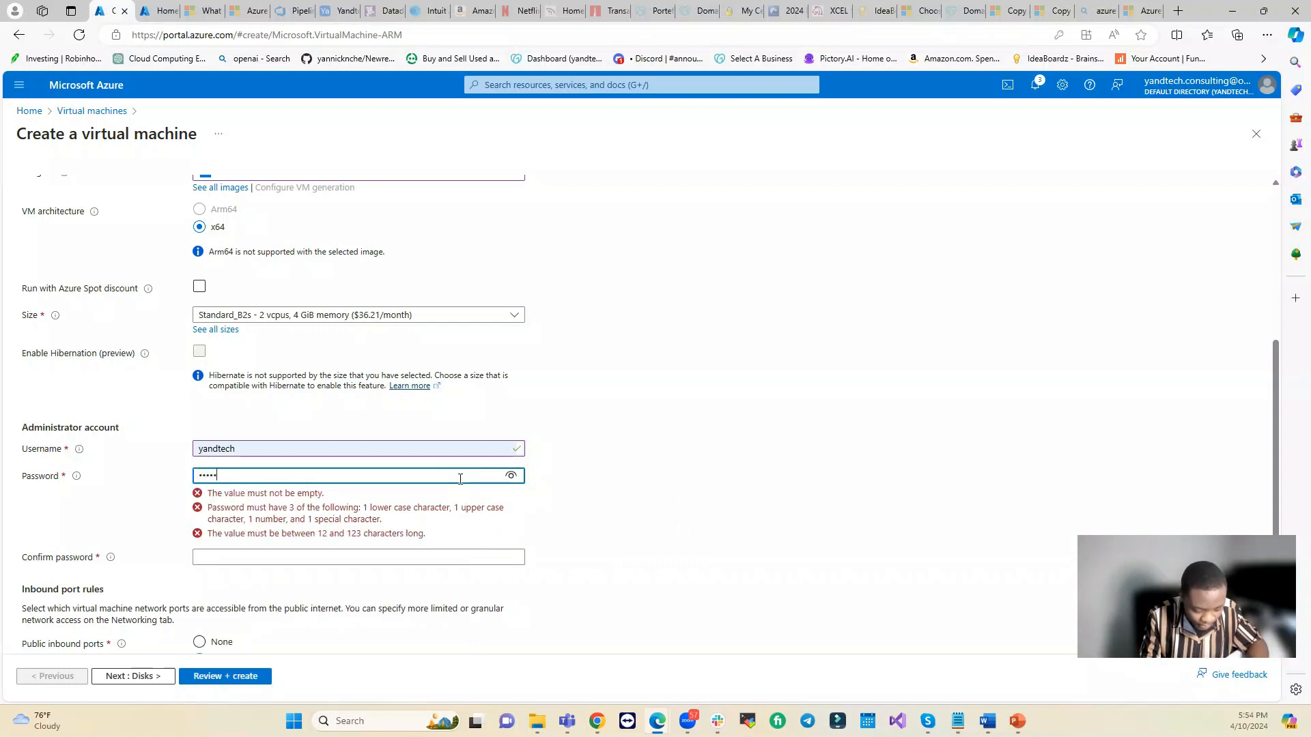
{"action": "type", "text": "•"}
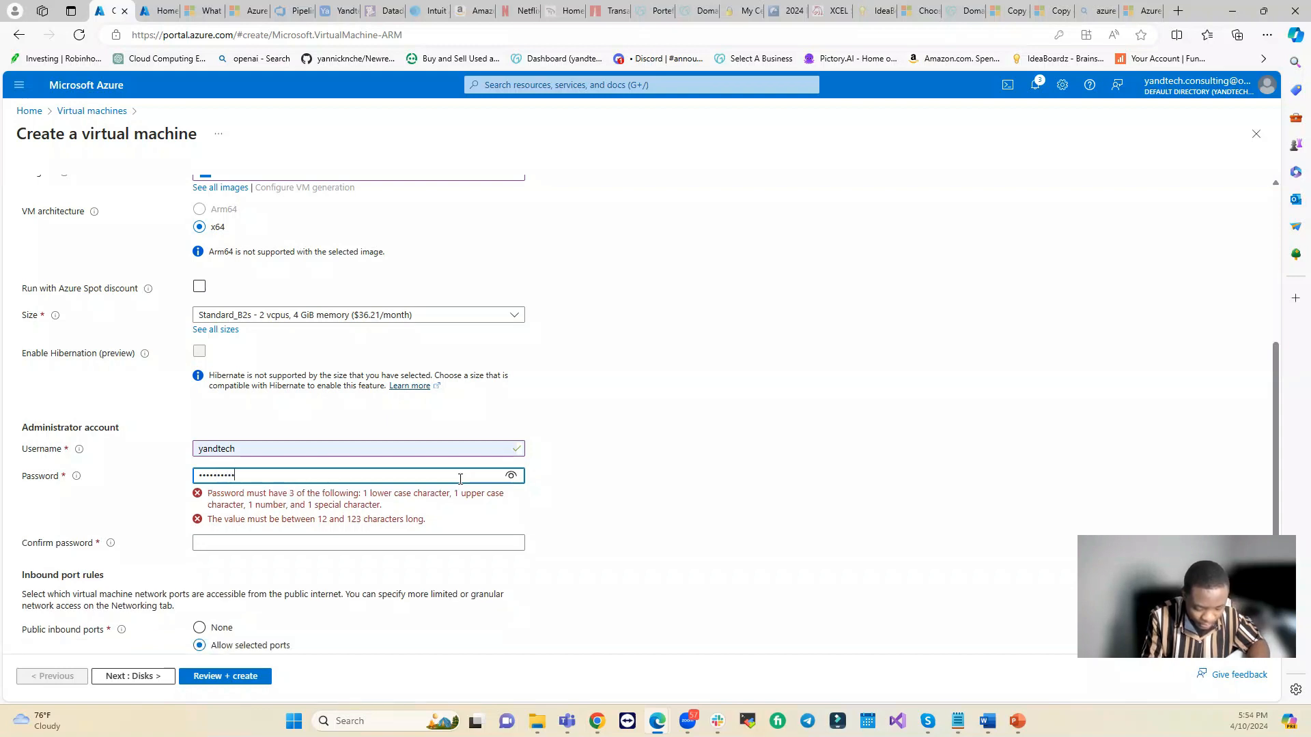
{"action": "key", "text": "Tab"}
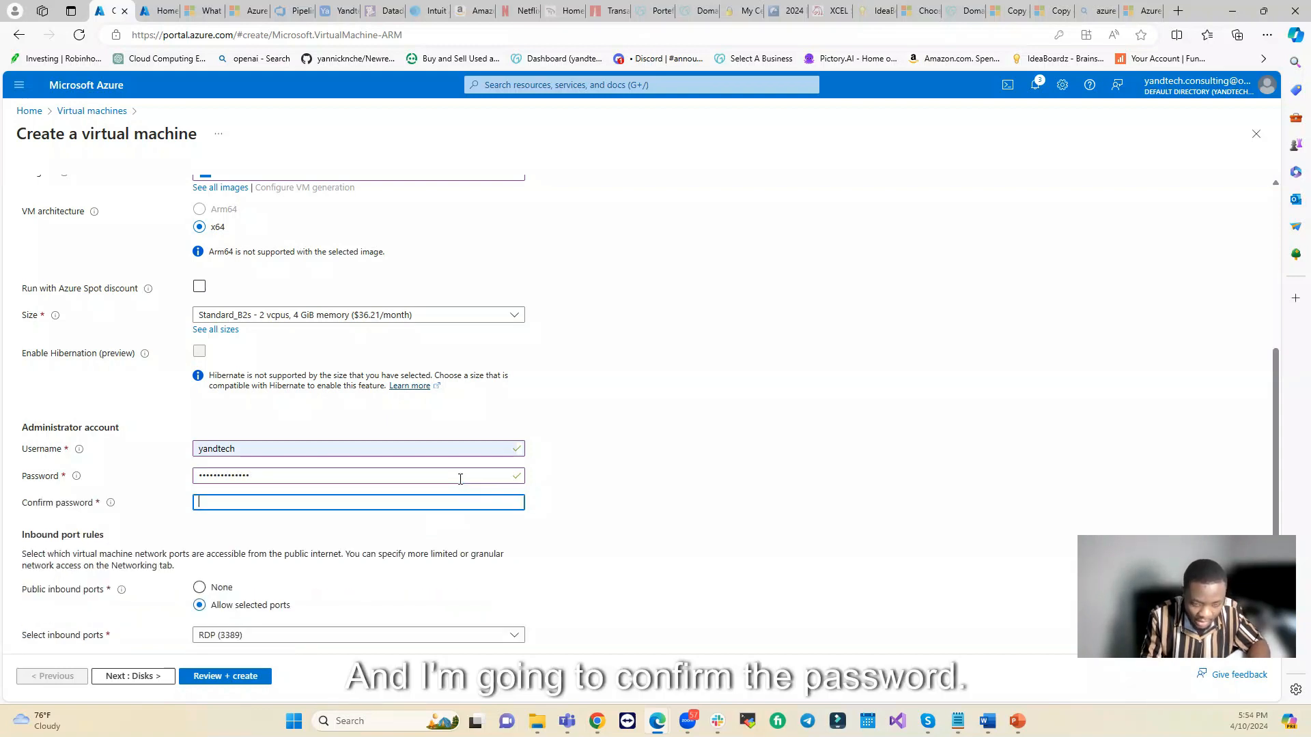
{"action": "type", "text": "•"}
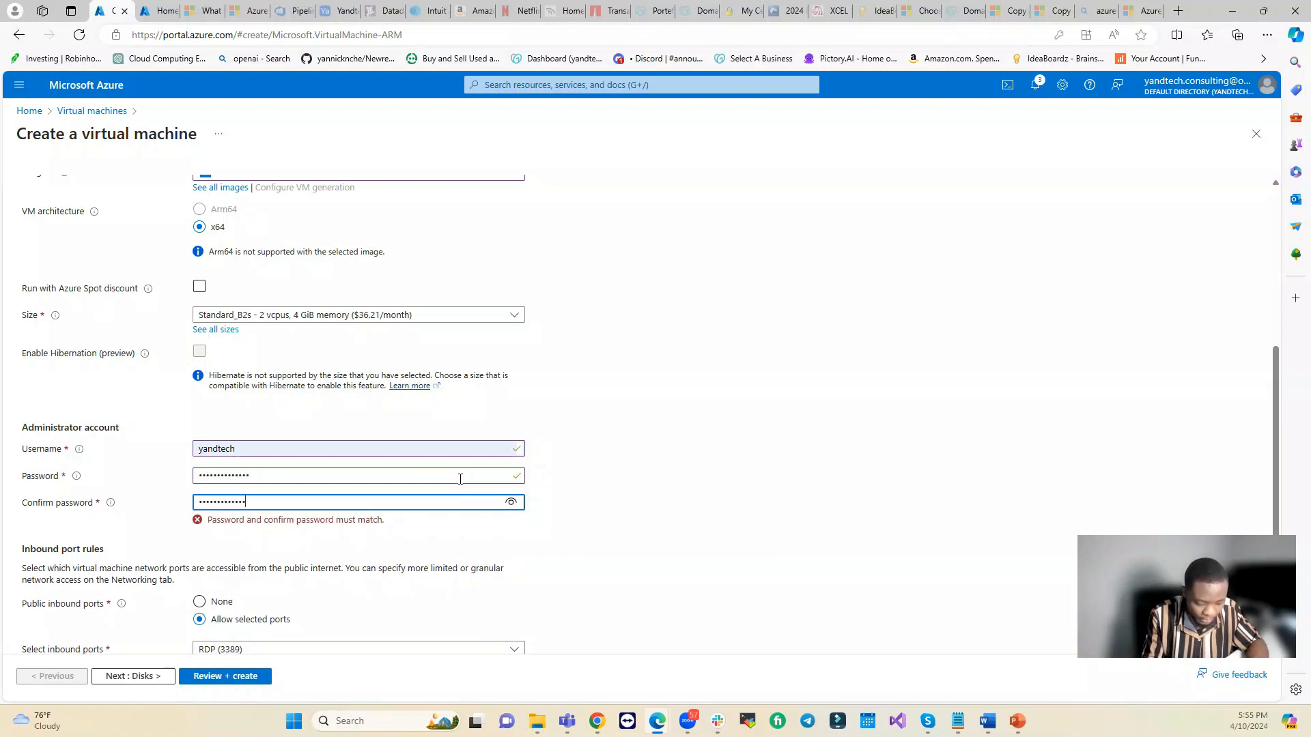
{"action": "left_click", "coordinate": [708, 428]}
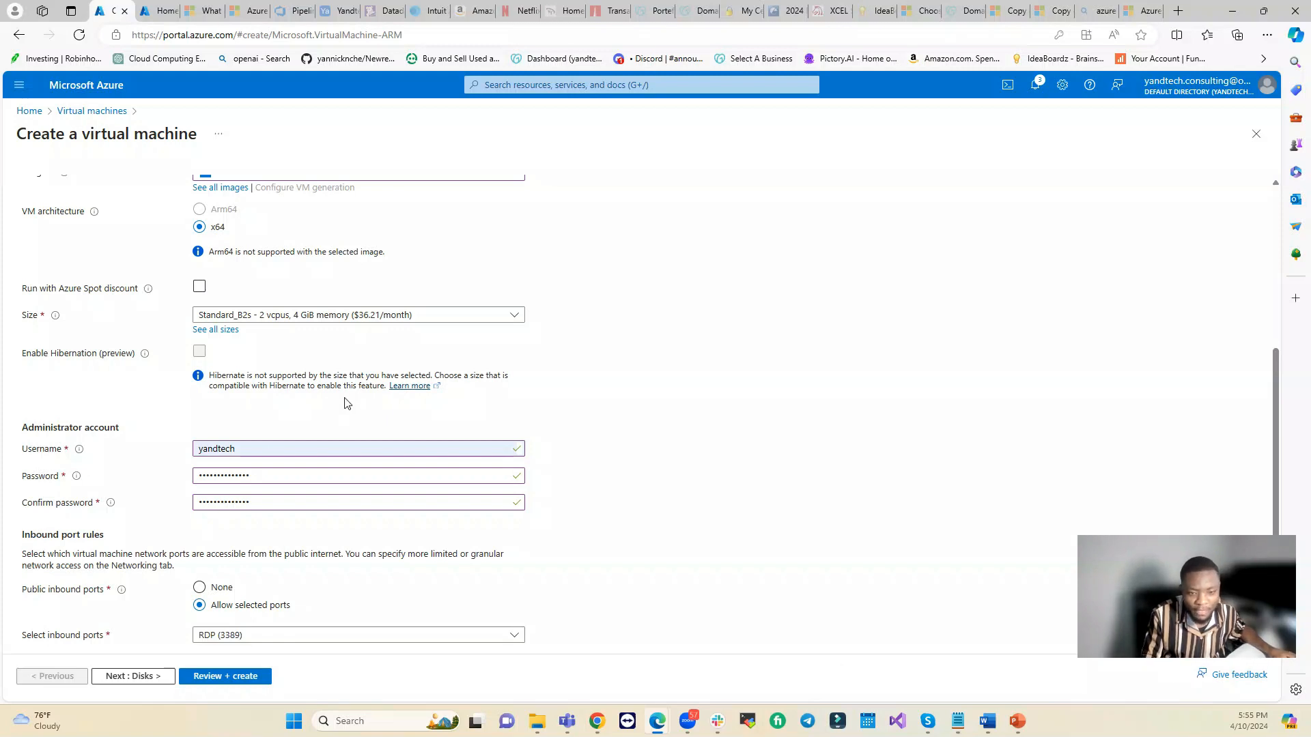
Step: Keep the default inbound port, disk and networking settings, with Storage-Vnet and SubnetA, and proceed to the management options
{"action": "scroll", "coordinate": [652, 370], "scroll_direction": "down", "scroll_amount": 1}
{"action": "scroll", "coordinate": [652, 370], "scroll_direction": "down", "scroll_amount": 2}
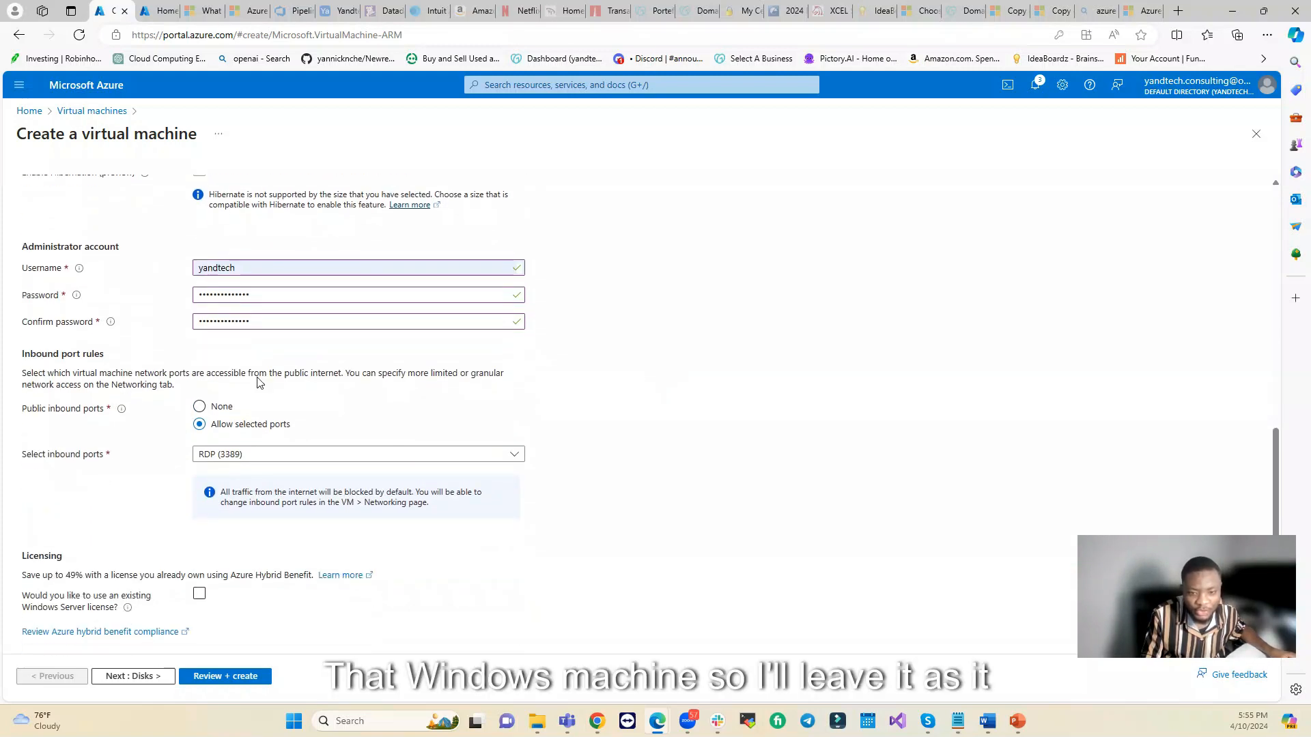
{"action": "left_click", "coordinate": [146, 675]}
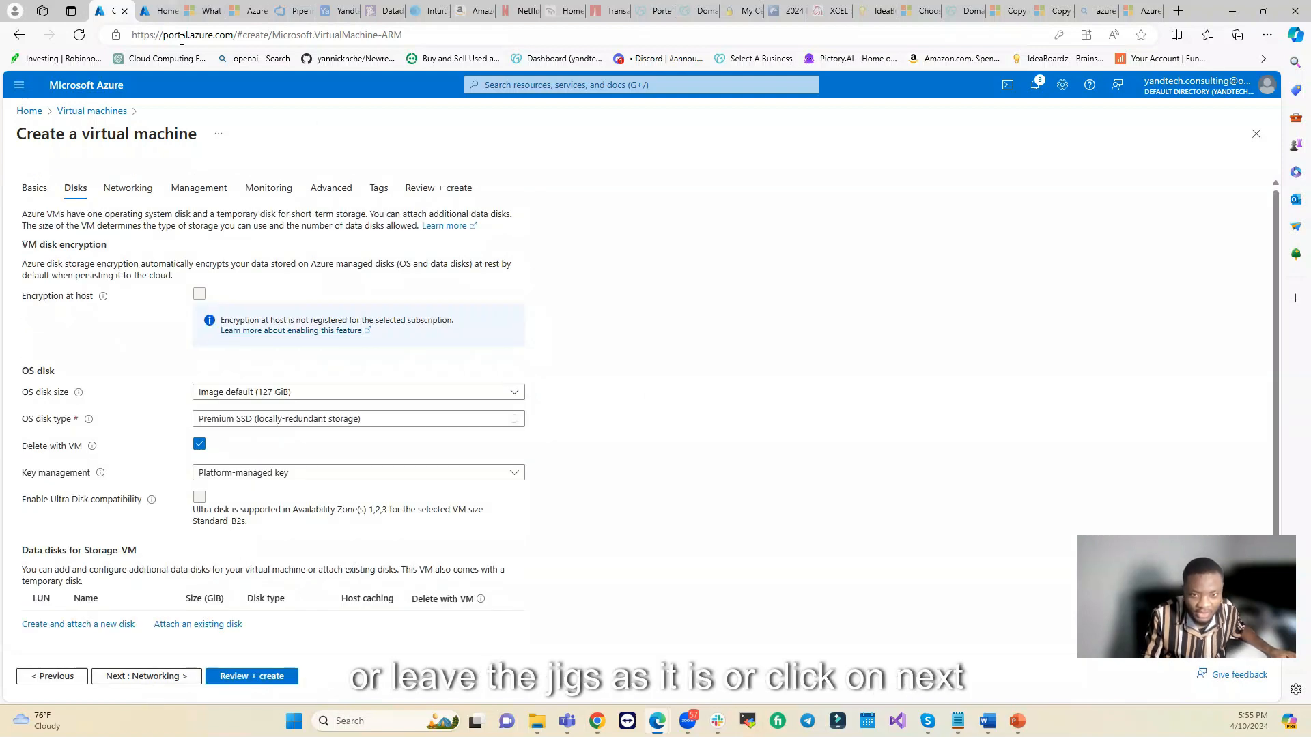
{"action": "left_click", "coordinate": [134, 679]}
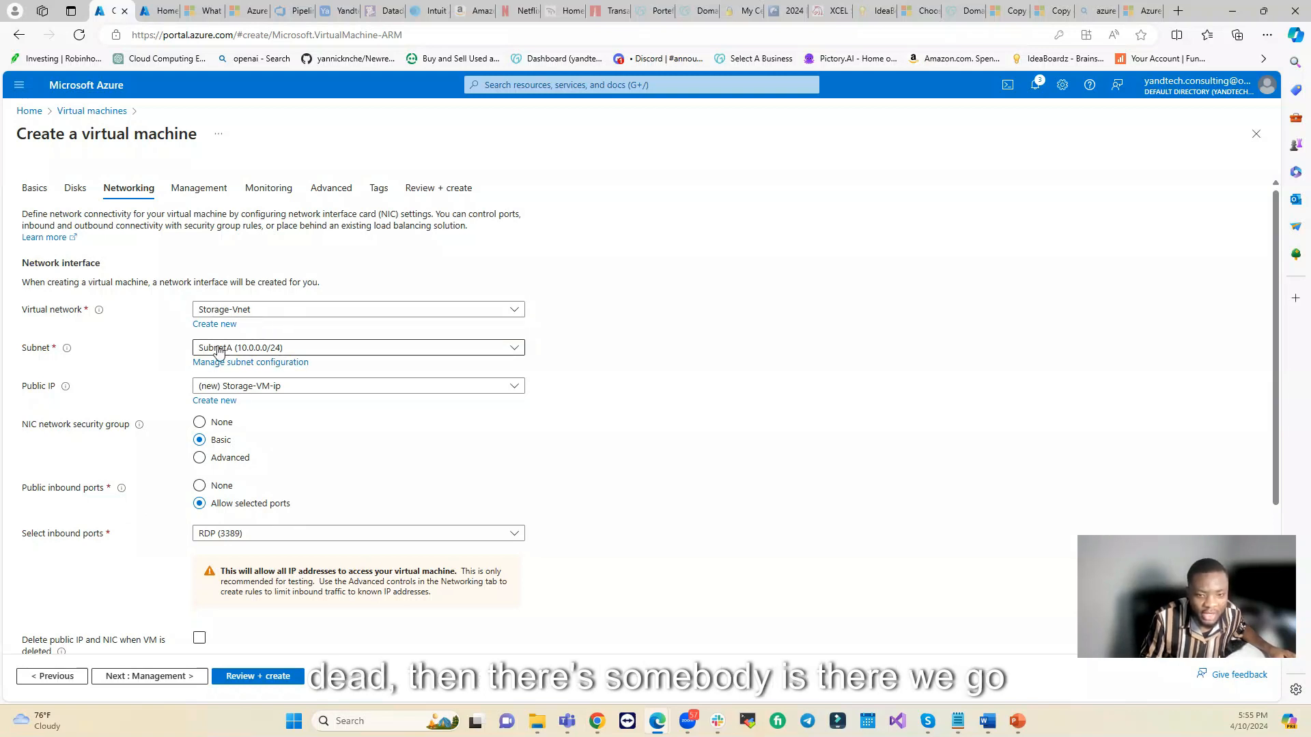
{"action": "scroll", "coordinate": [342, 345], "scroll_direction": "down", "scroll_amount": 3}
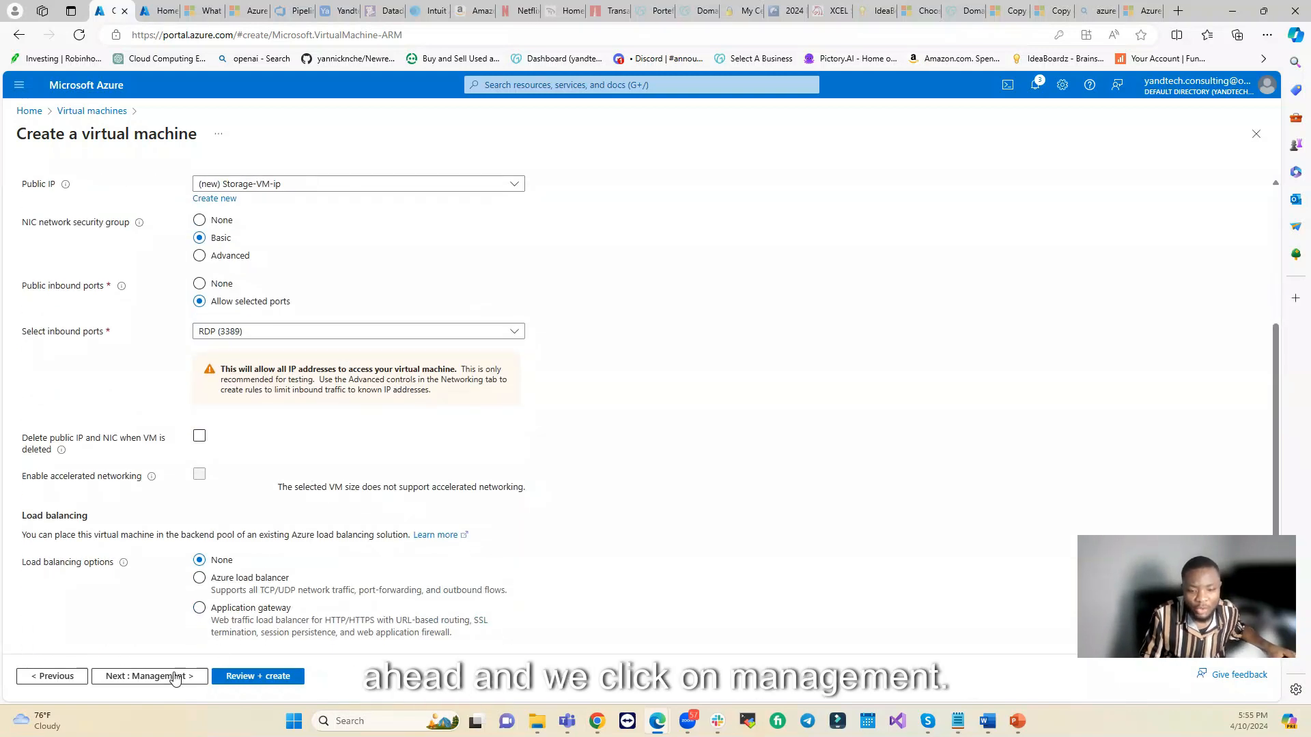
{"action": "left_click", "coordinate": [103, 674]}
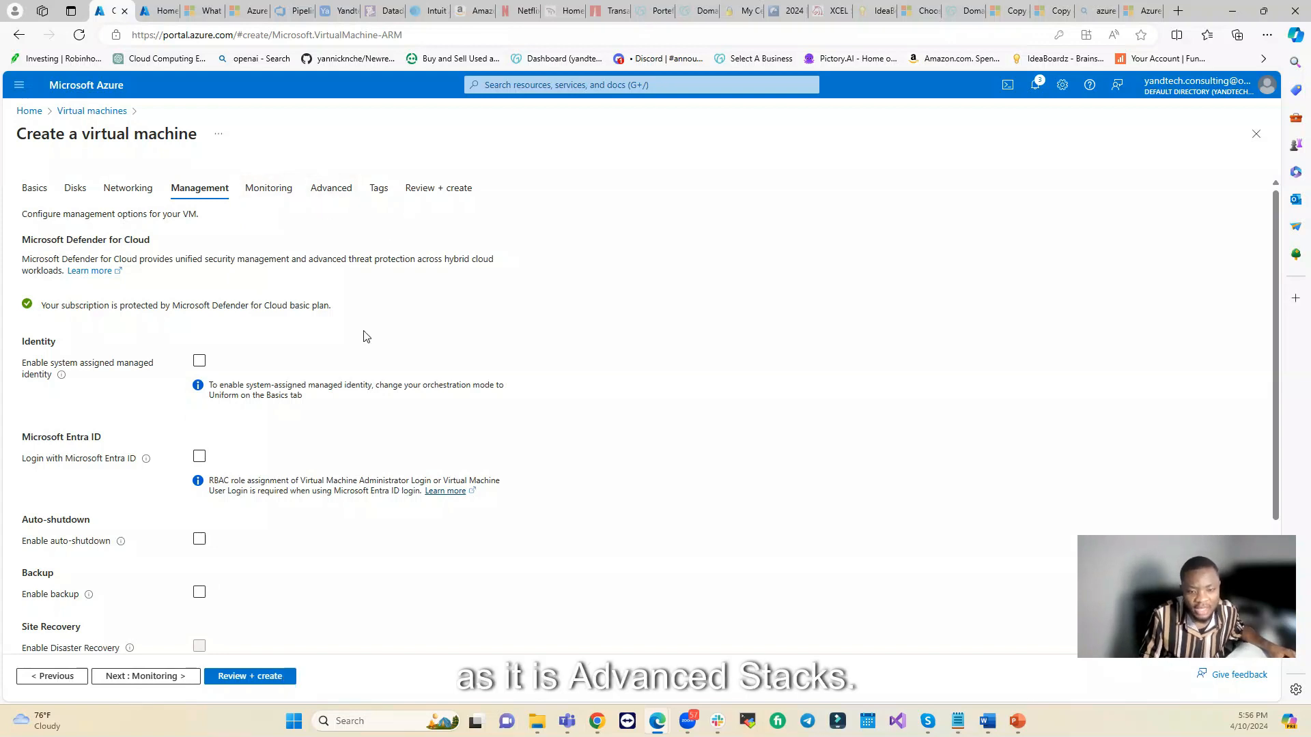
Step: Keep the default management settings, review and create the virtual machine, and open the deployed resource
{"action": "left_click", "coordinate": [240, 677]}
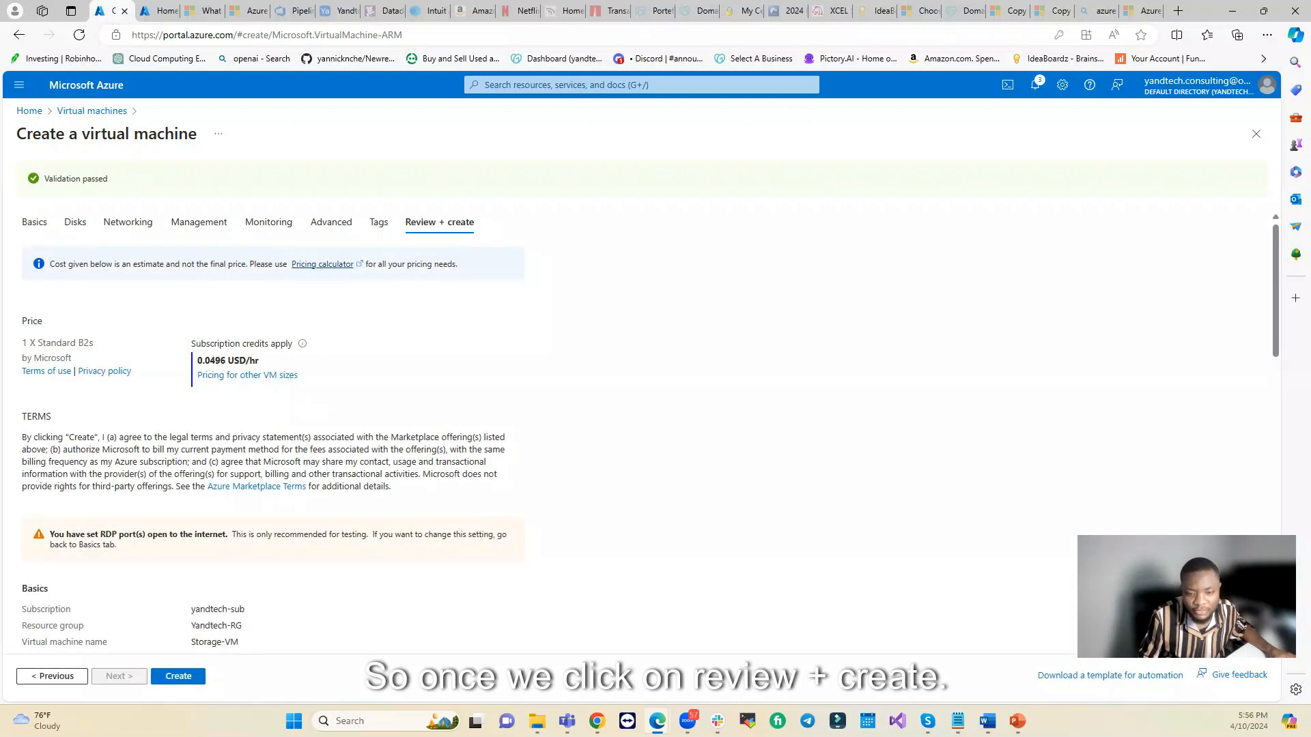
{"action": "left_click", "coordinate": [173, 677]}
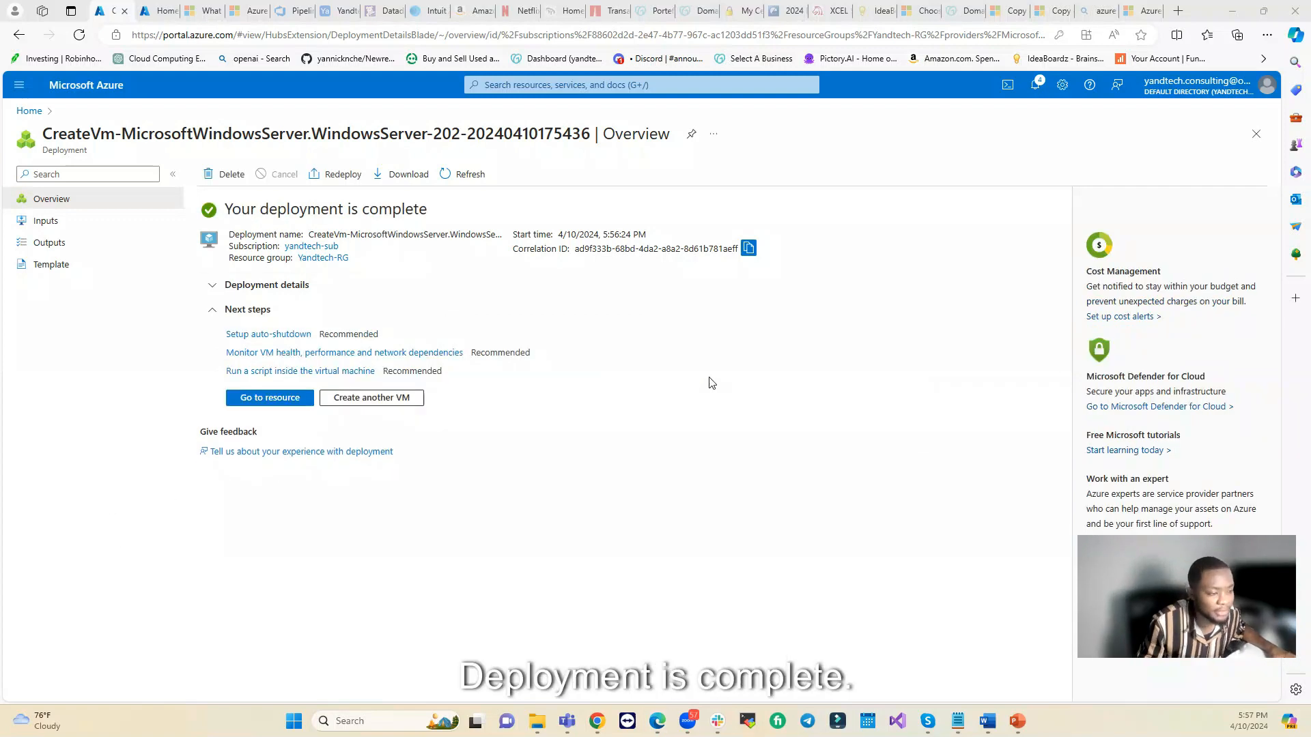
{"action": "left_click", "coordinate": [277, 400]}
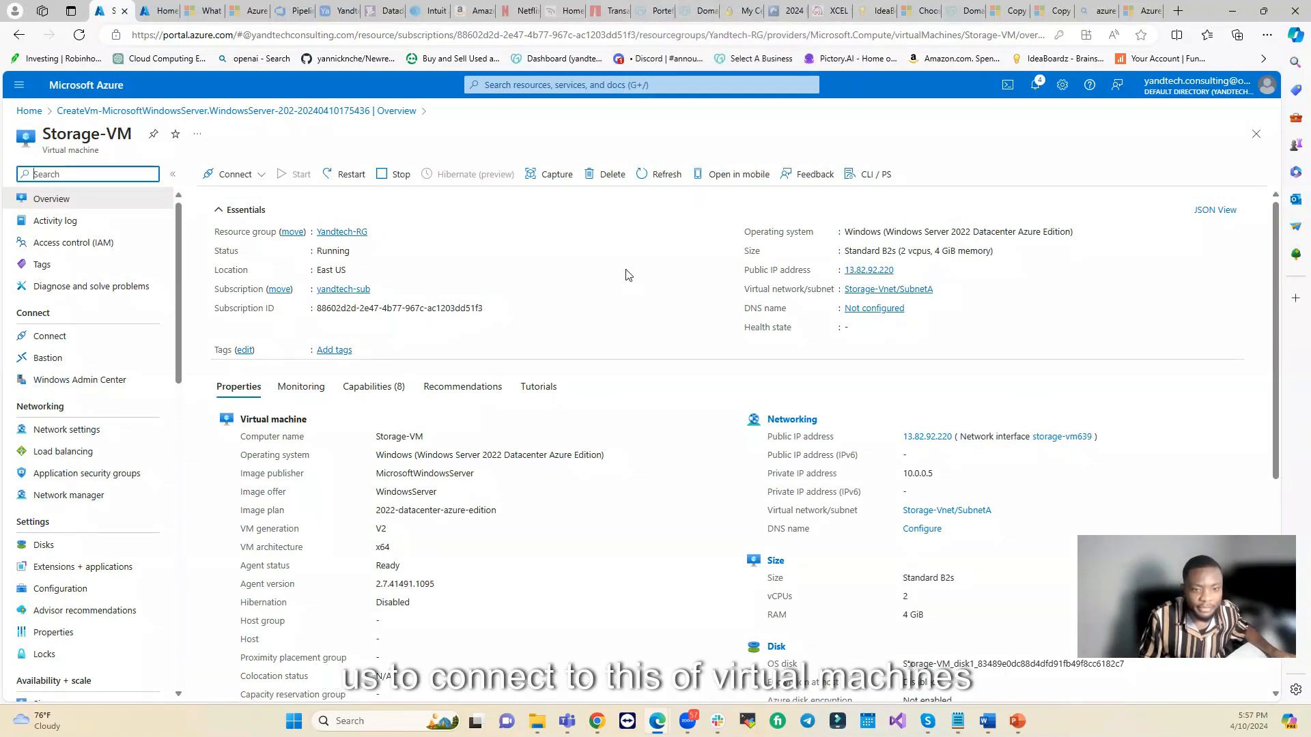
Step: Download and keep the native RDP file for Storage-VM, and start the remote desktop connection from it
{"action": "left_click", "coordinate": [260, 175]}
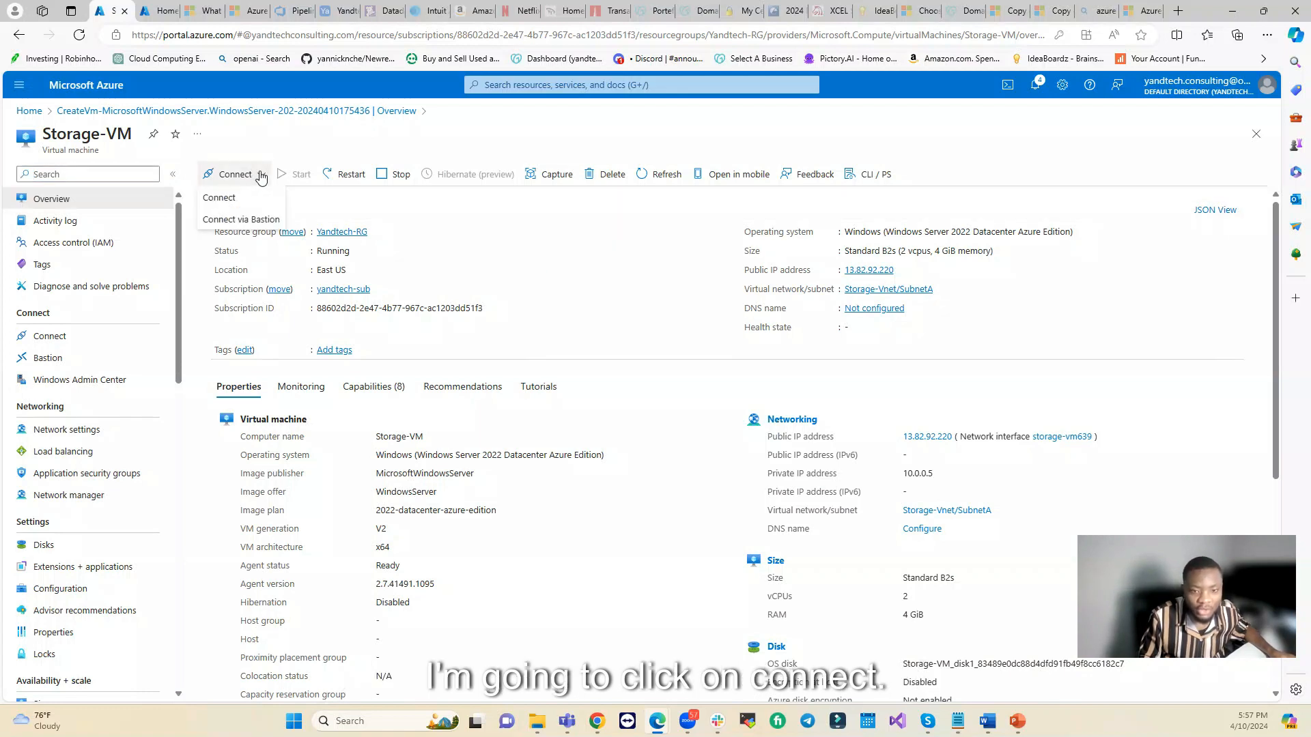
{"action": "left_click", "coordinate": [233, 199]}
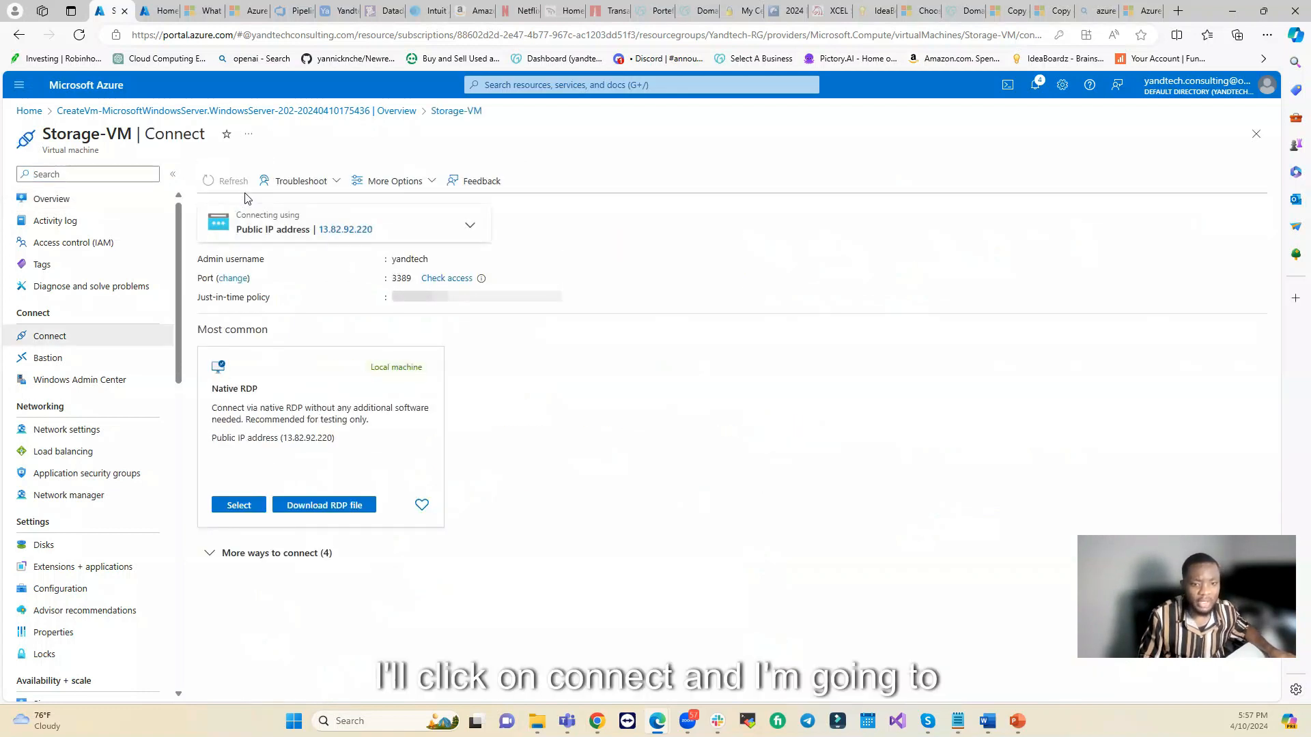
{"action": "left_click", "coordinate": [328, 506]}
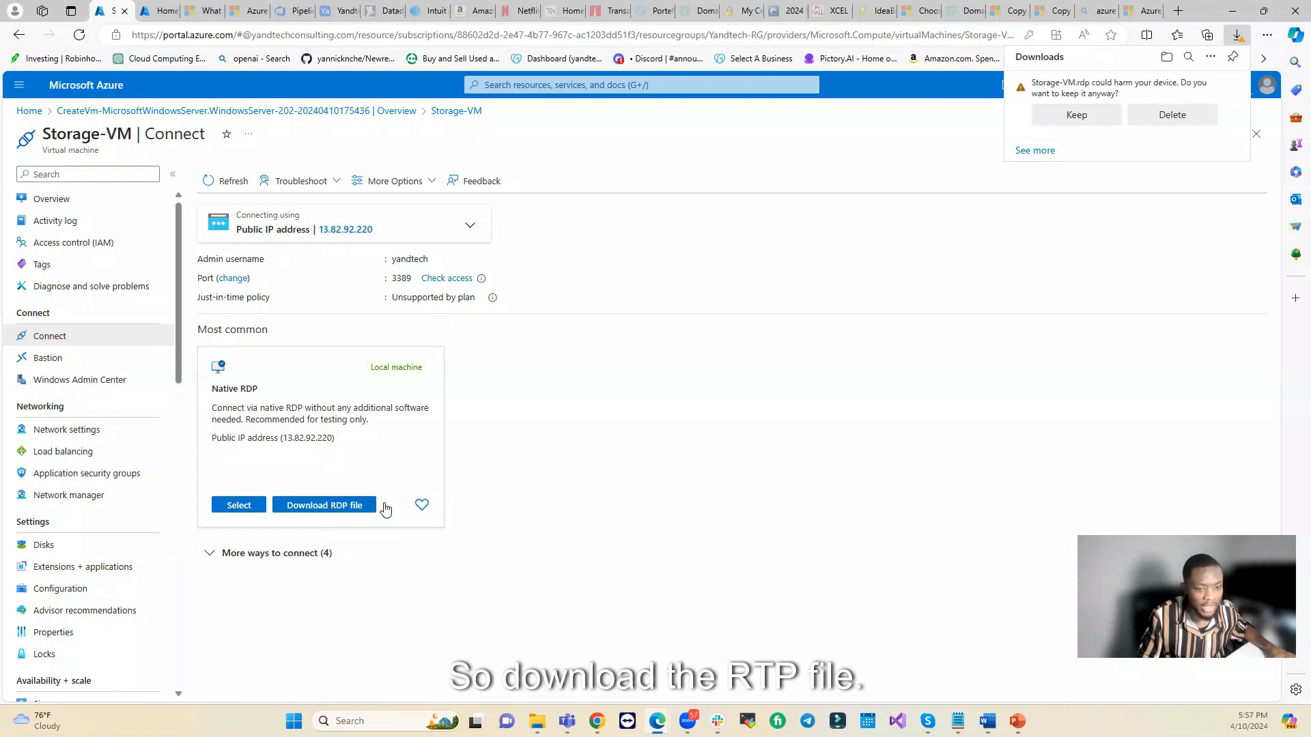
{"action": "left_click", "coordinate": [1073, 115]}
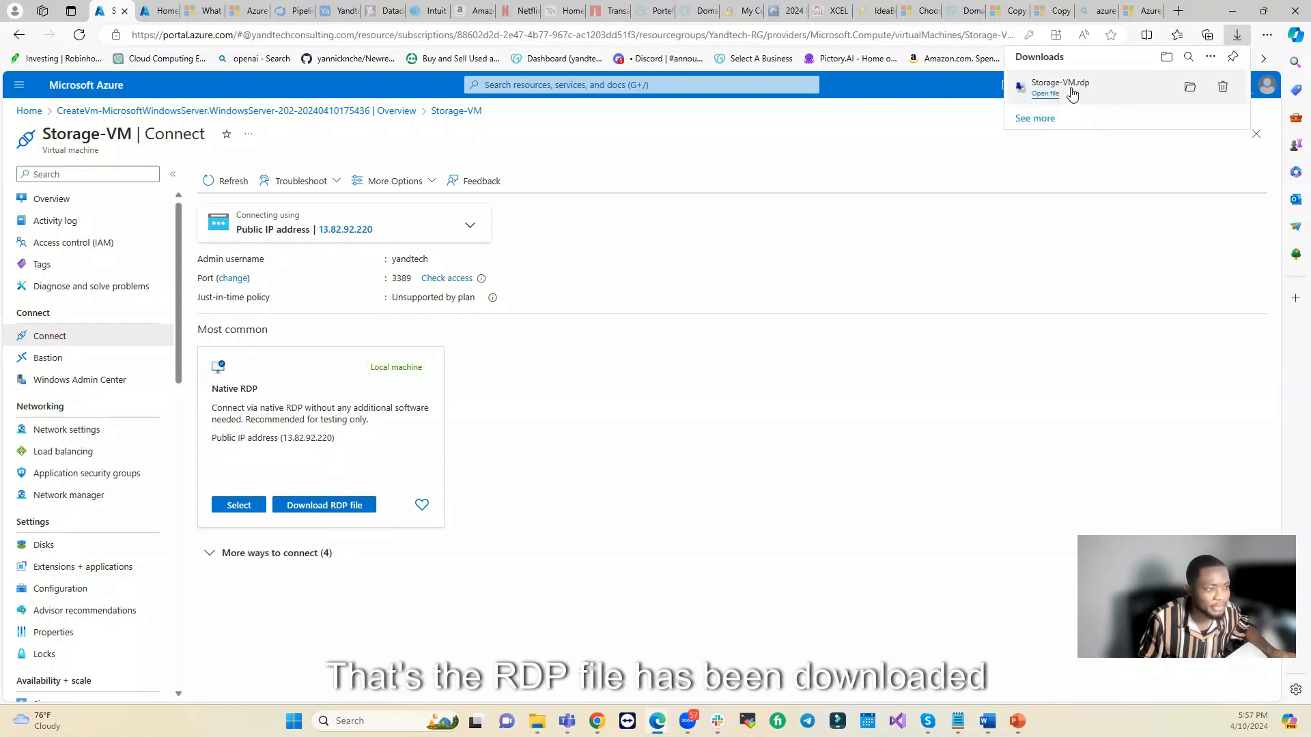
{"action": "left_click", "coordinate": [1076, 92]}
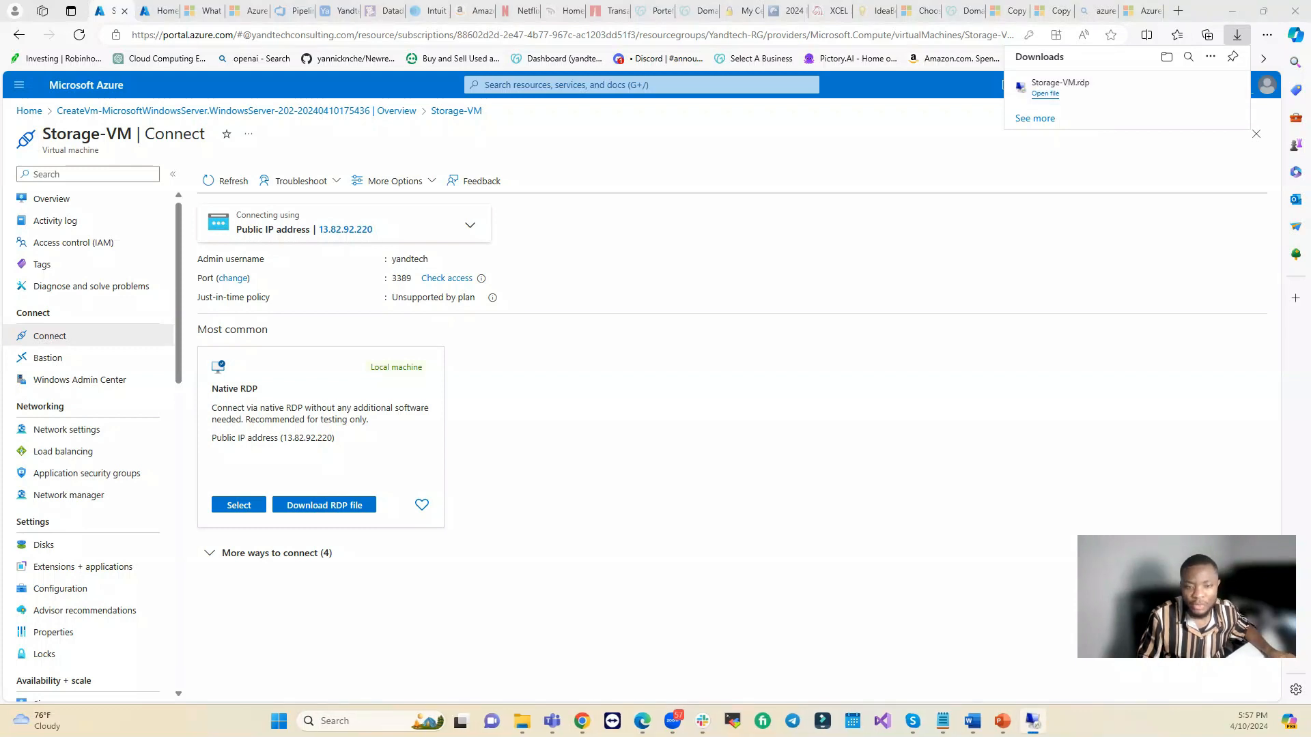
{"action": "left_click", "coordinate": [580, 307]}
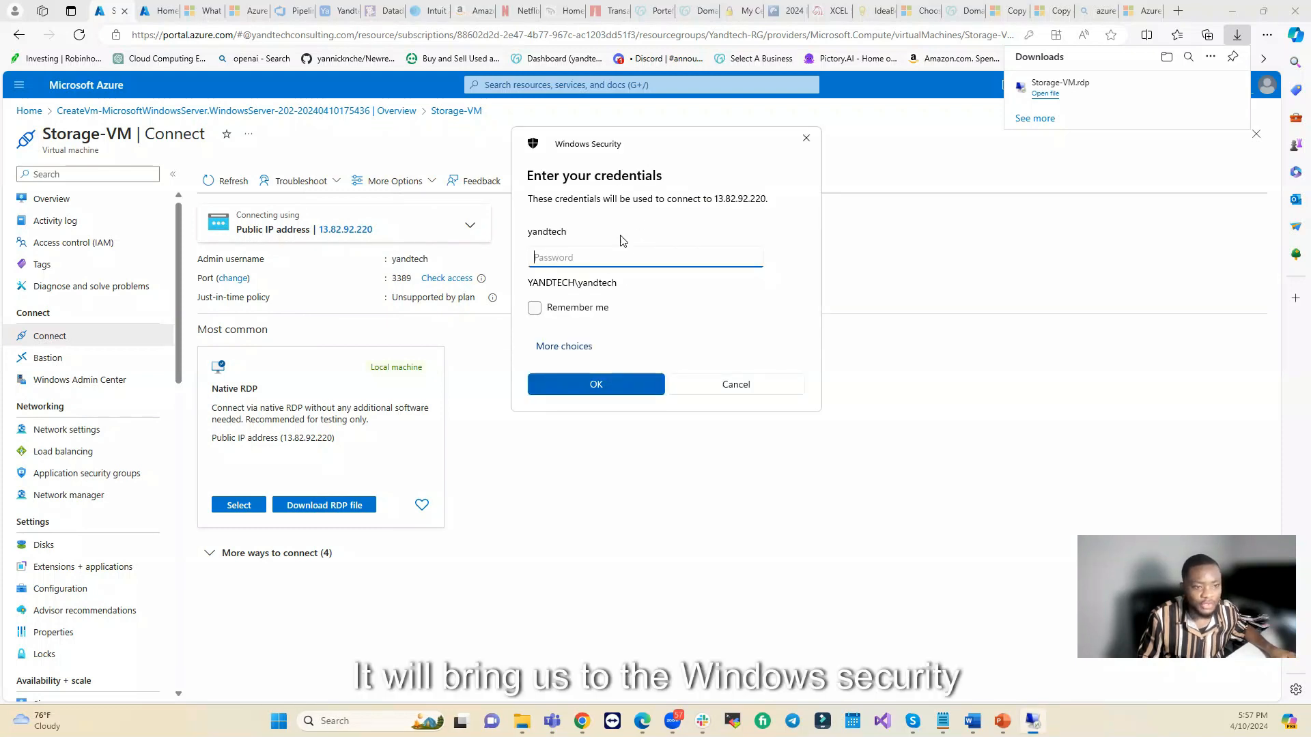
Step: Sign in to the remote machine using a different account with username yandtech and the account password, accepting the untrusted certificate
{"action": "left_click", "coordinate": [574, 347]}
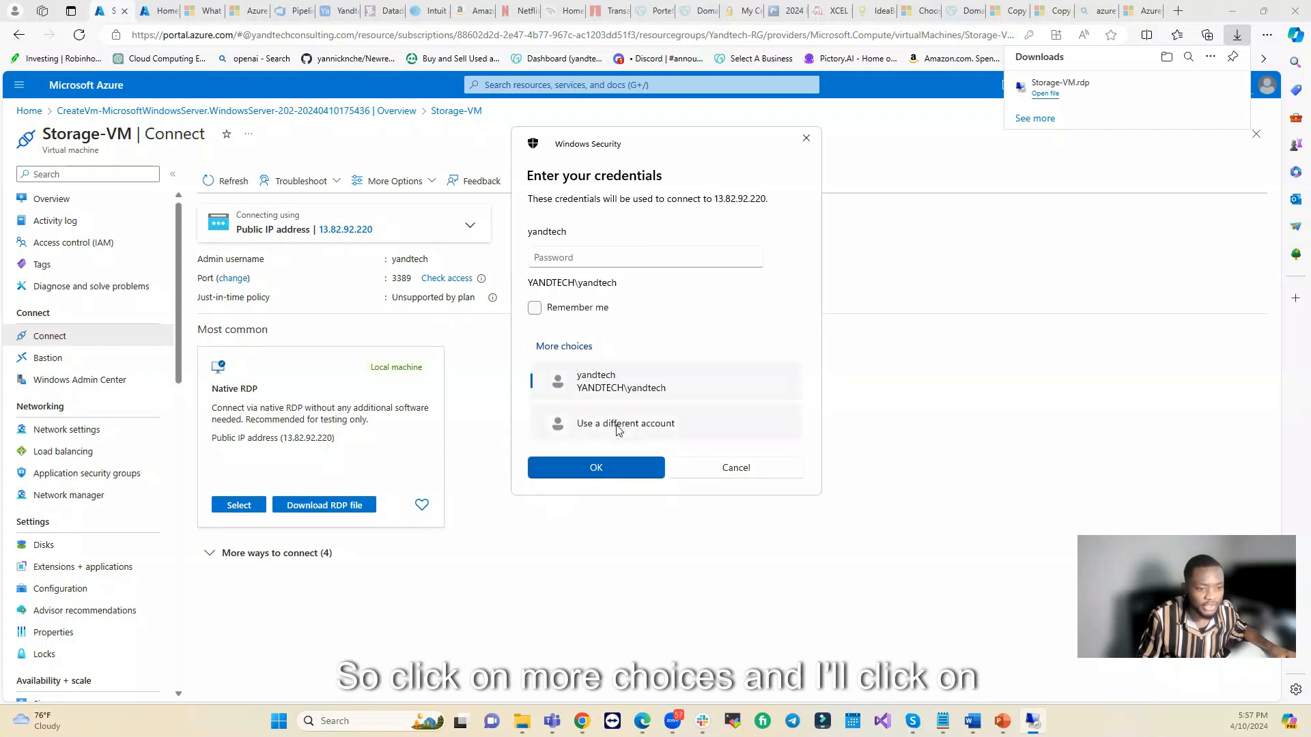
{"action": "left_click", "coordinate": [618, 427]}
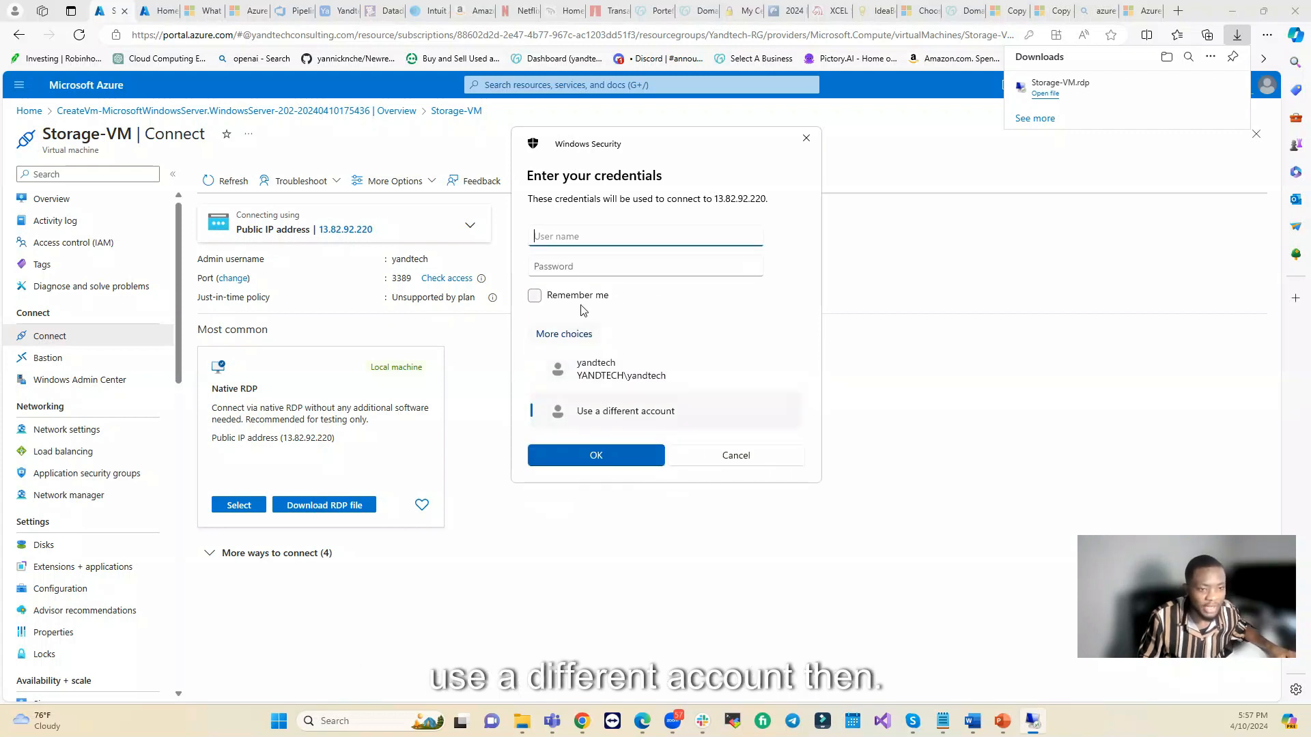
{"action": "type", "text": "yand"}
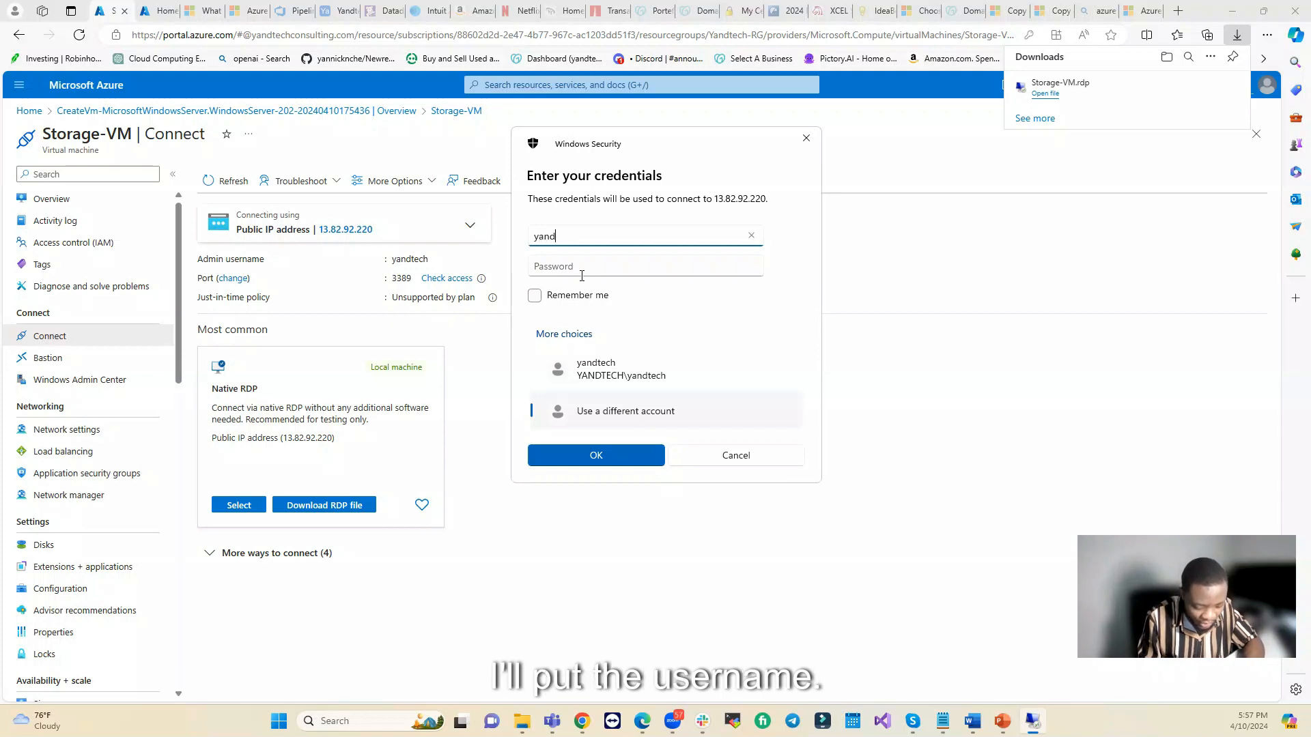
{"action": "type", "text": "tech"}
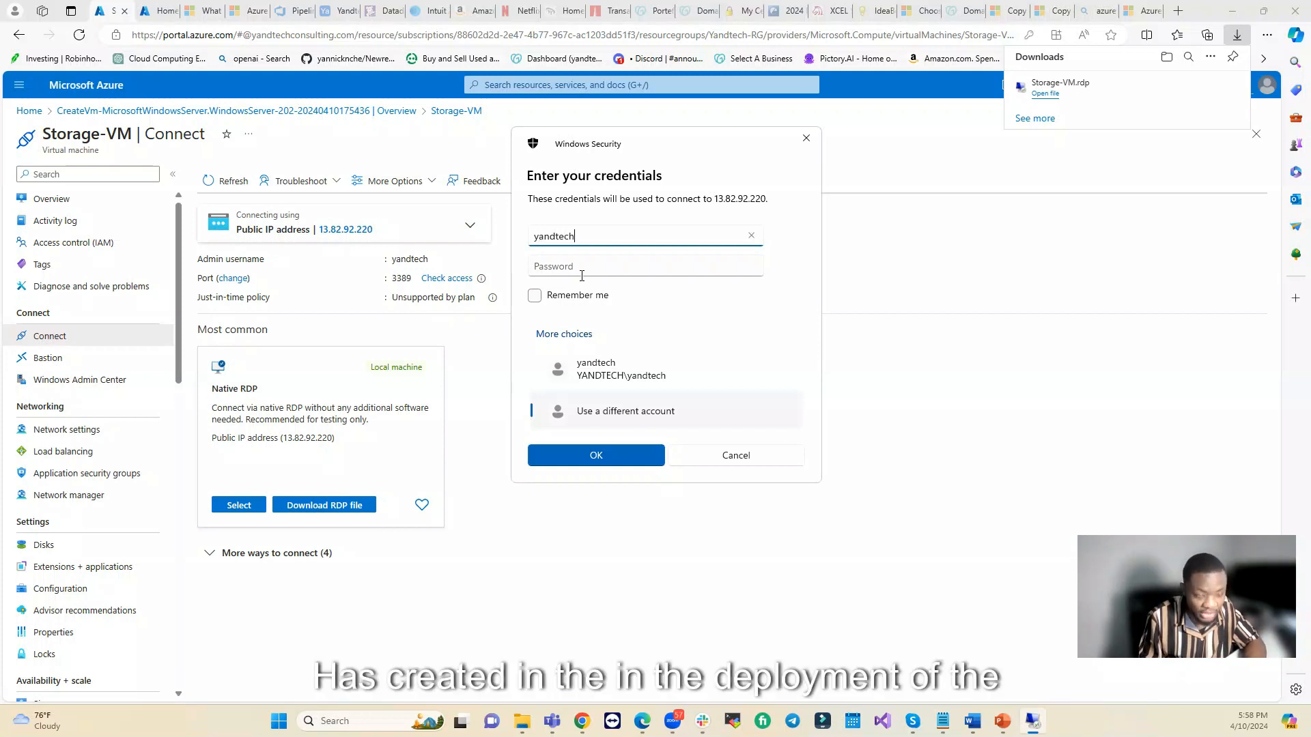
{"action": "left_click", "coordinate": [576, 267]}
{"action": "type", "text": "••"}
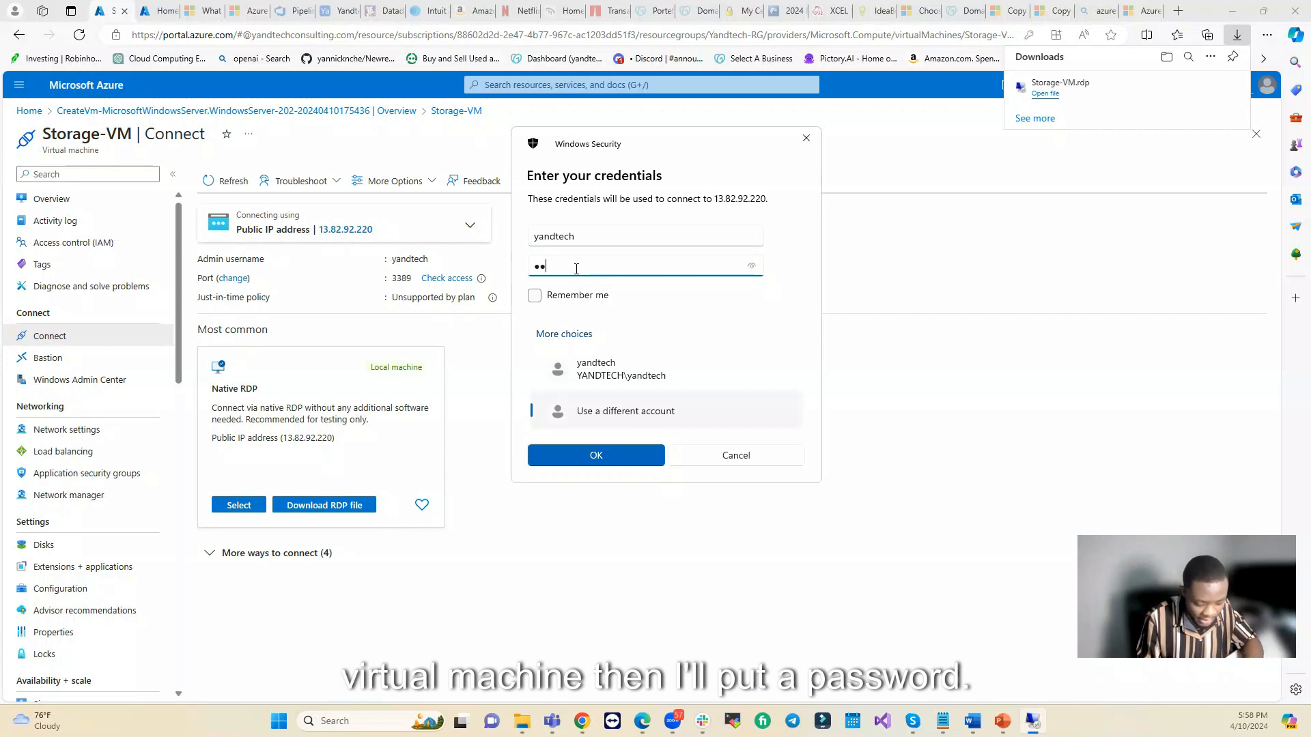
{"action": "type", "text": "••"}
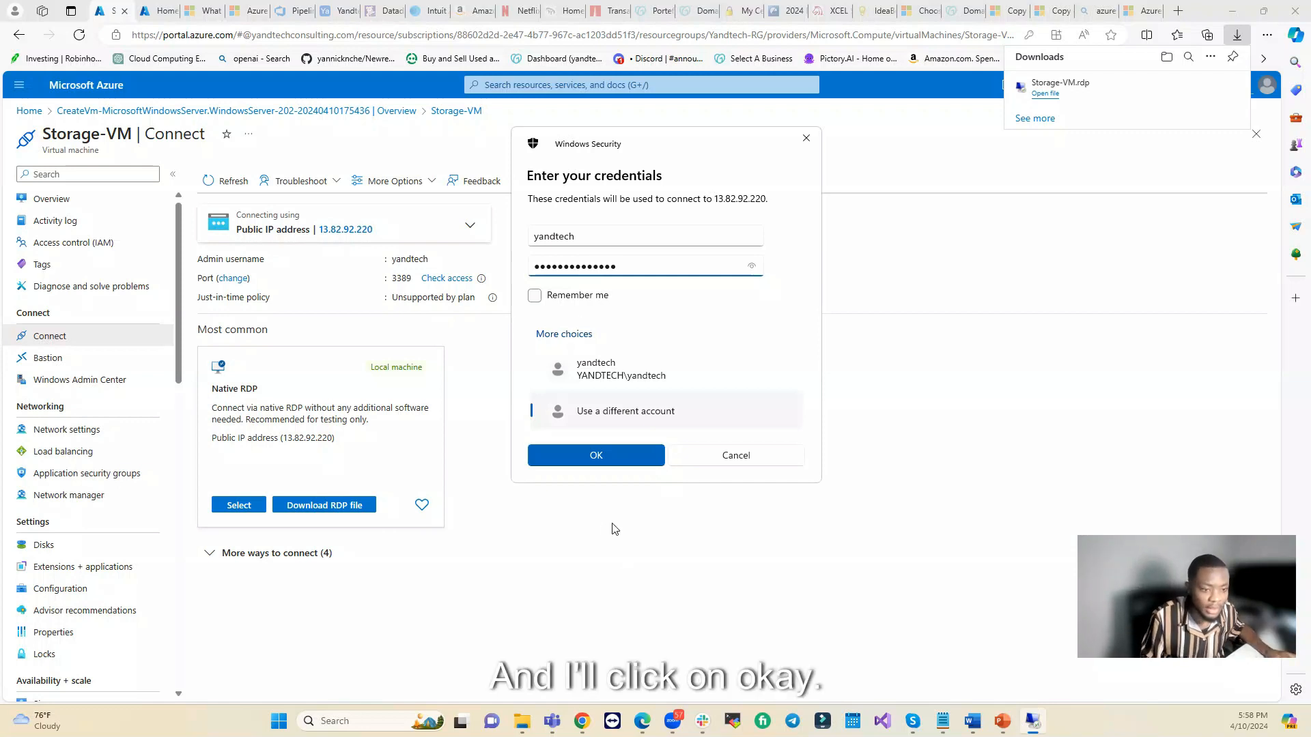
{"action": "left_click", "coordinate": [635, 457]}
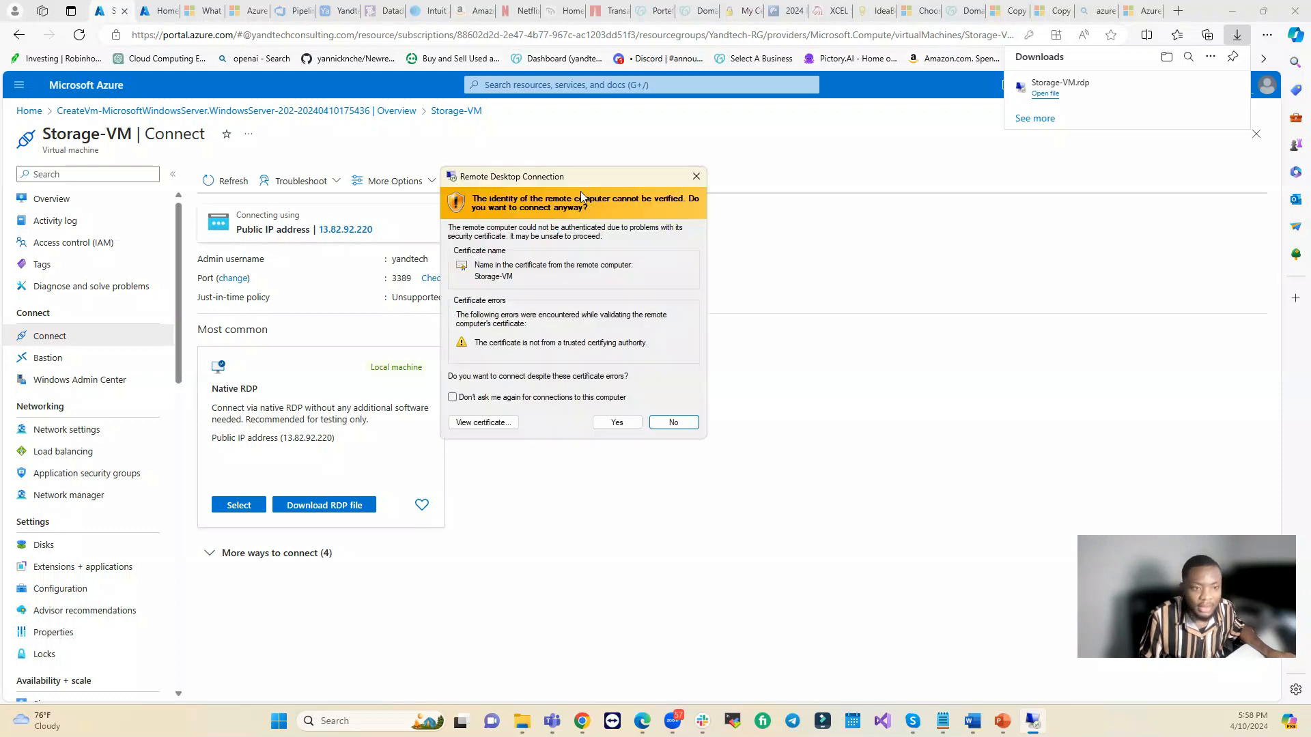
{"action": "left_click", "coordinate": [628, 427]}
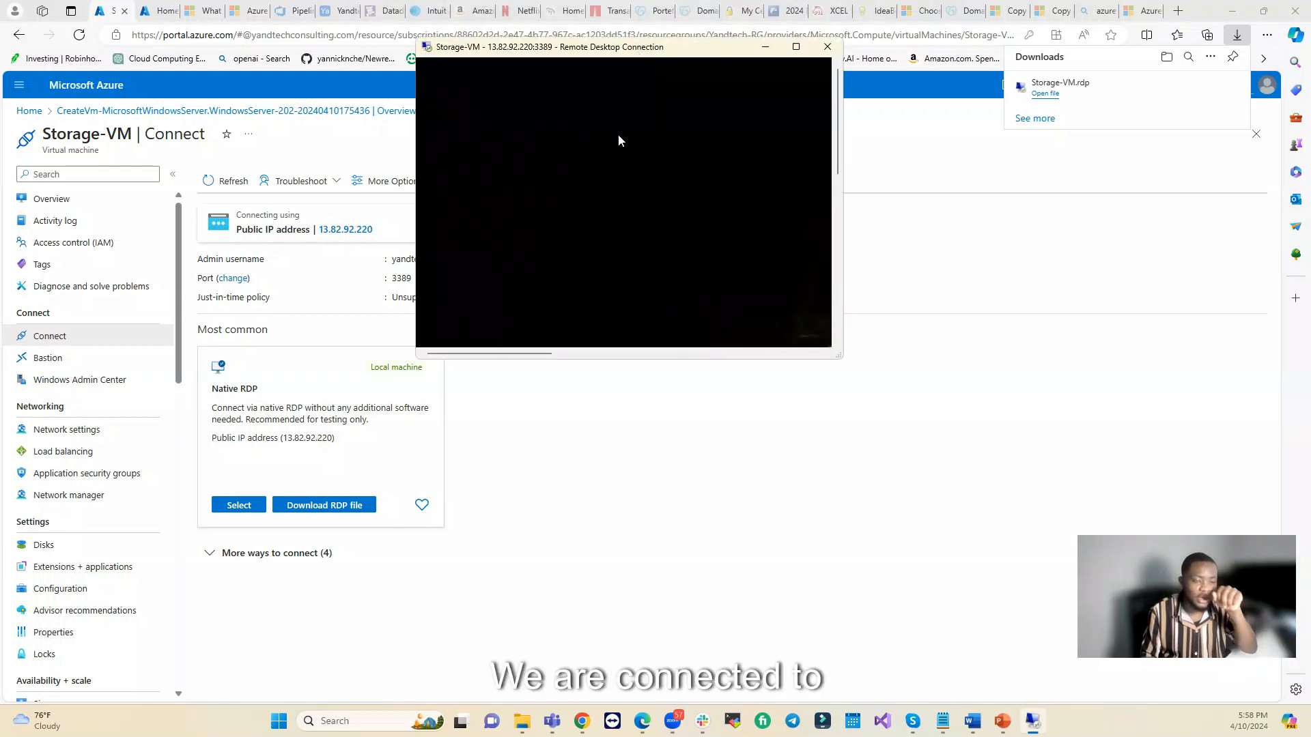
Step: Maximize the remote session, allow the PC to be discoverable on the network, and minimize Server Manager
{"action": "left_click", "coordinate": [796, 46]}
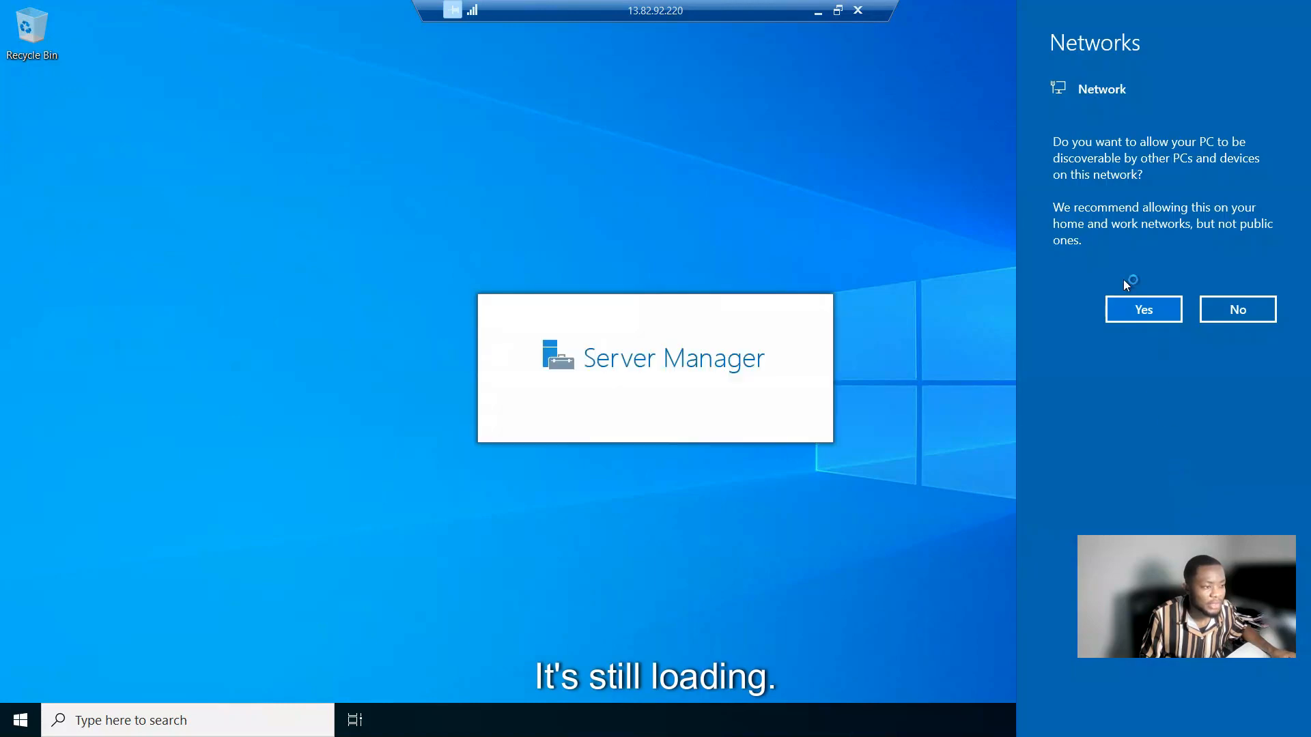
{"action": "left_click", "coordinate": [1151, 319]}
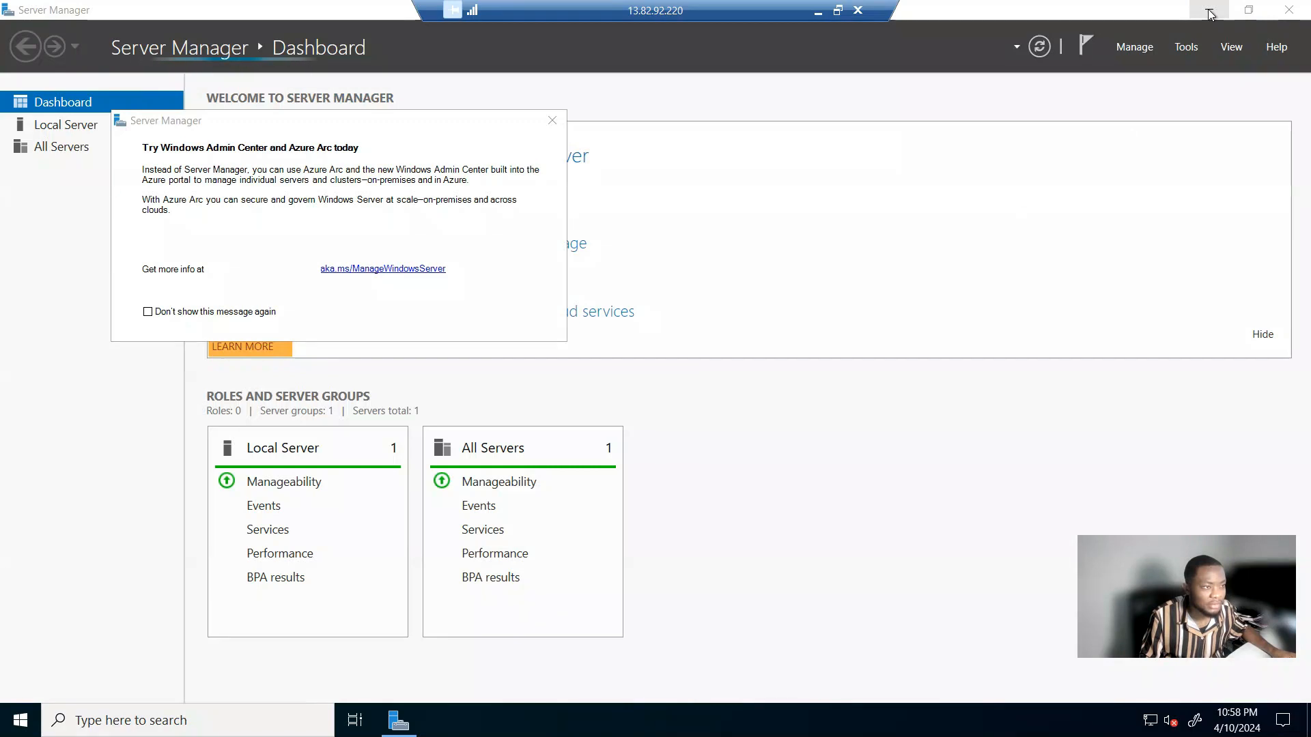
{"action": "left_click", "coordinate": [1209, 10]}
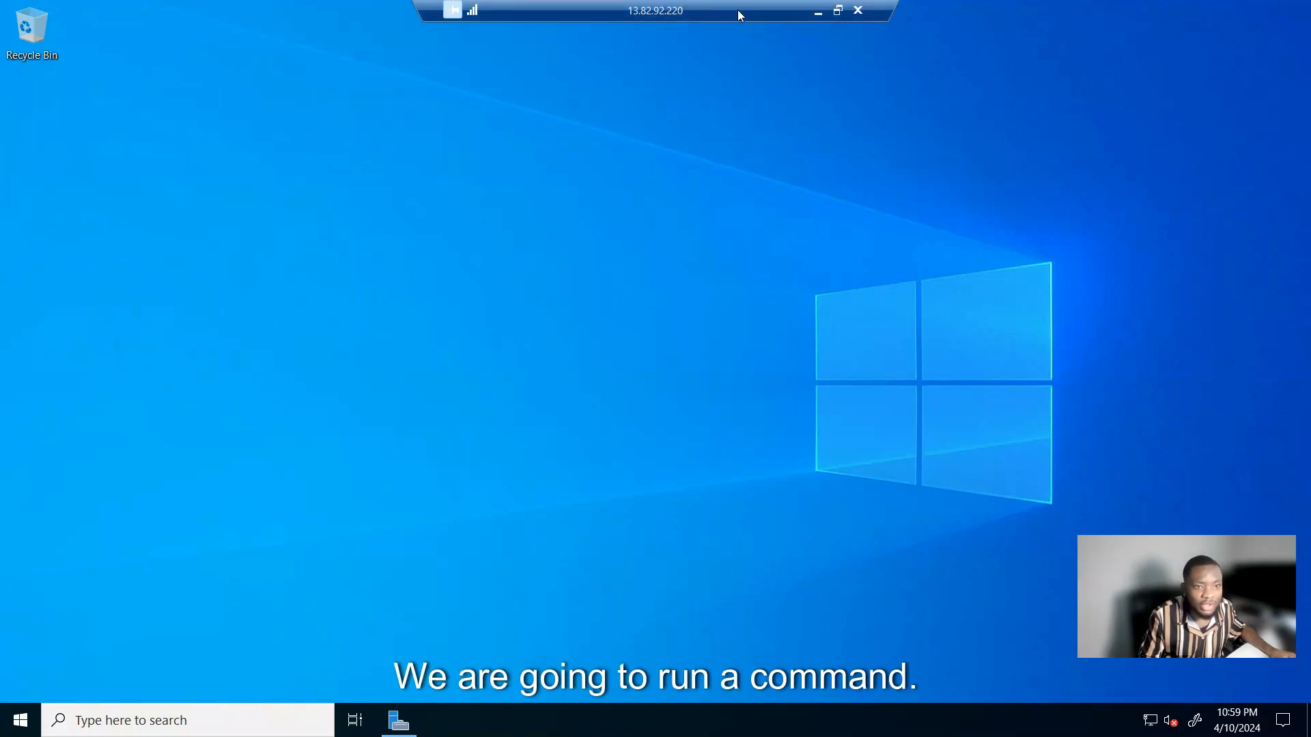
{"action": "mouse_move", "coordinate": [734, 11]}
{"action": "left_mouse_down"}
{"action": "mouse_move", "coordinate": [722, 27]}
{"action": "mouse_move", "coordinate": [747, 21]}
{"action": "left_mouse_up"}
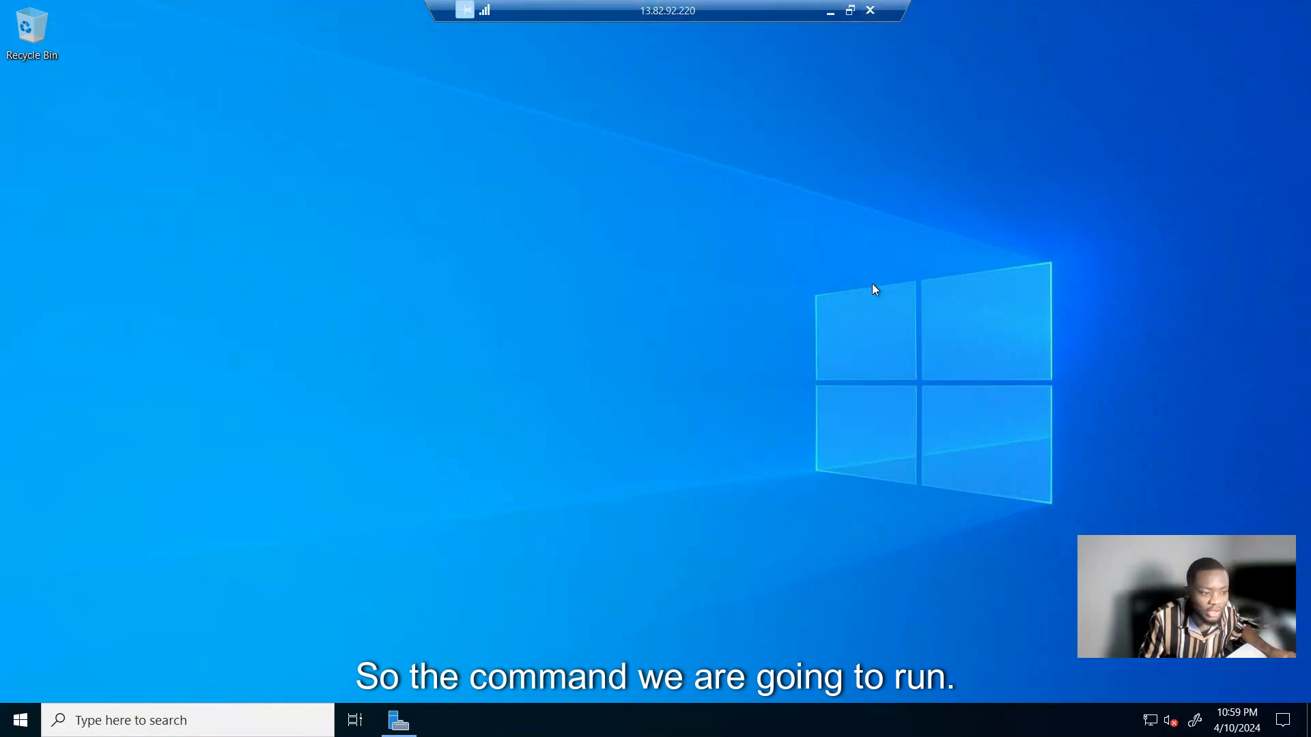
Step: Open Notepad on the virtual machine and begin the command text with nslookup followed by a space
{"action": "left_click", "coordinate": [177, 718]}
{"action": "type", "text": "noot"}
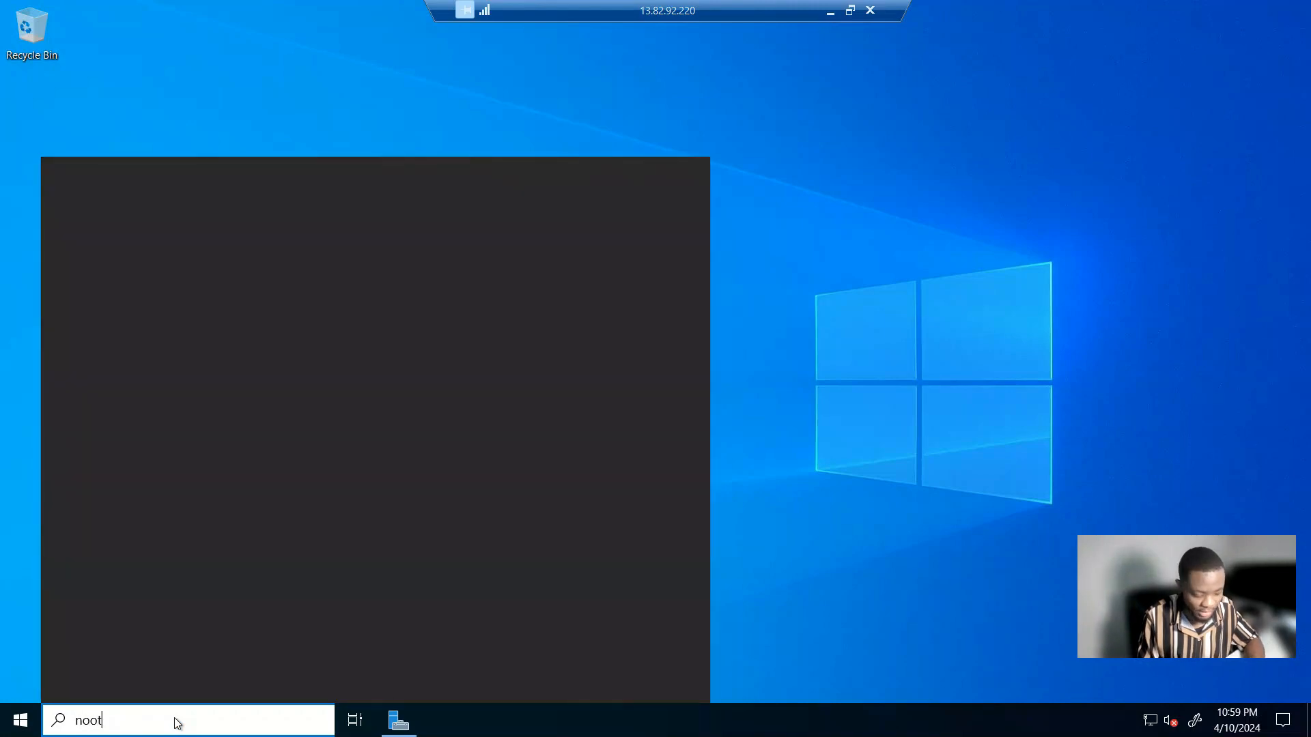
{"action": "key", "text": "BackSpace"}
{"action": "key", "text": "BackSpace"}
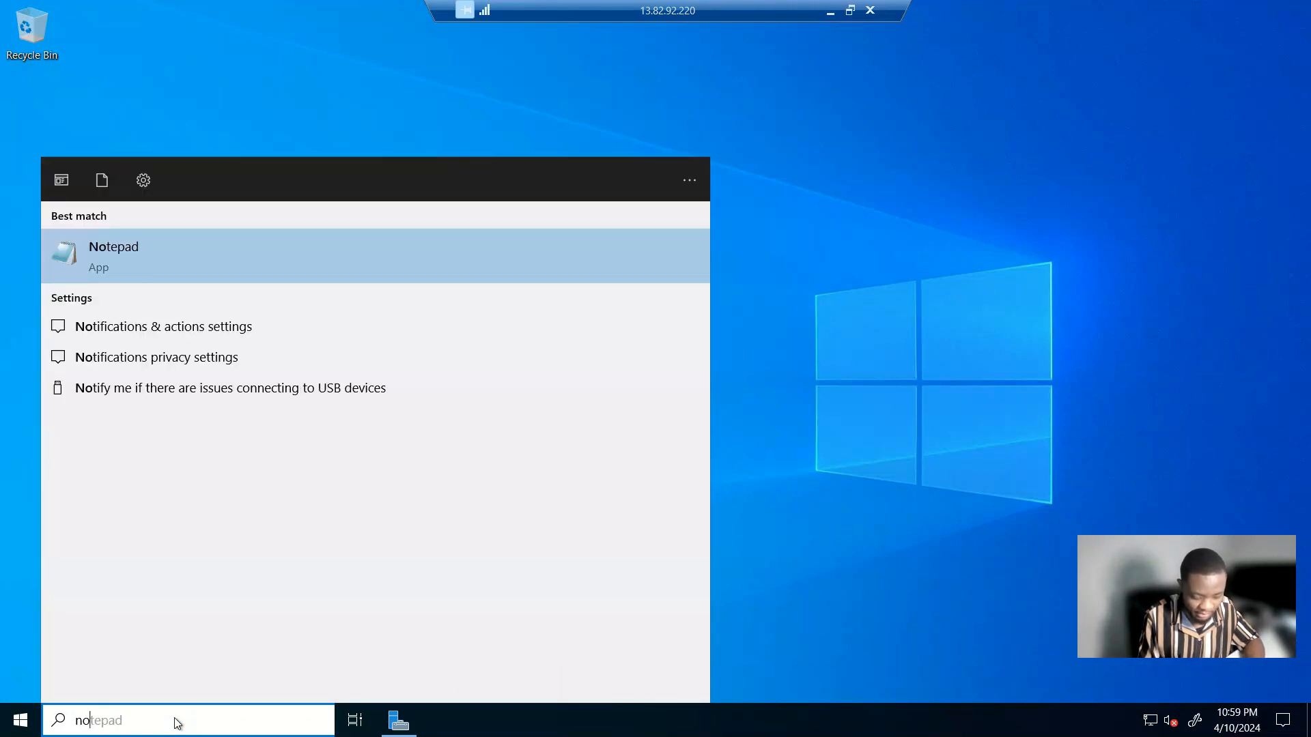
{"action": "type", "text": "te"}
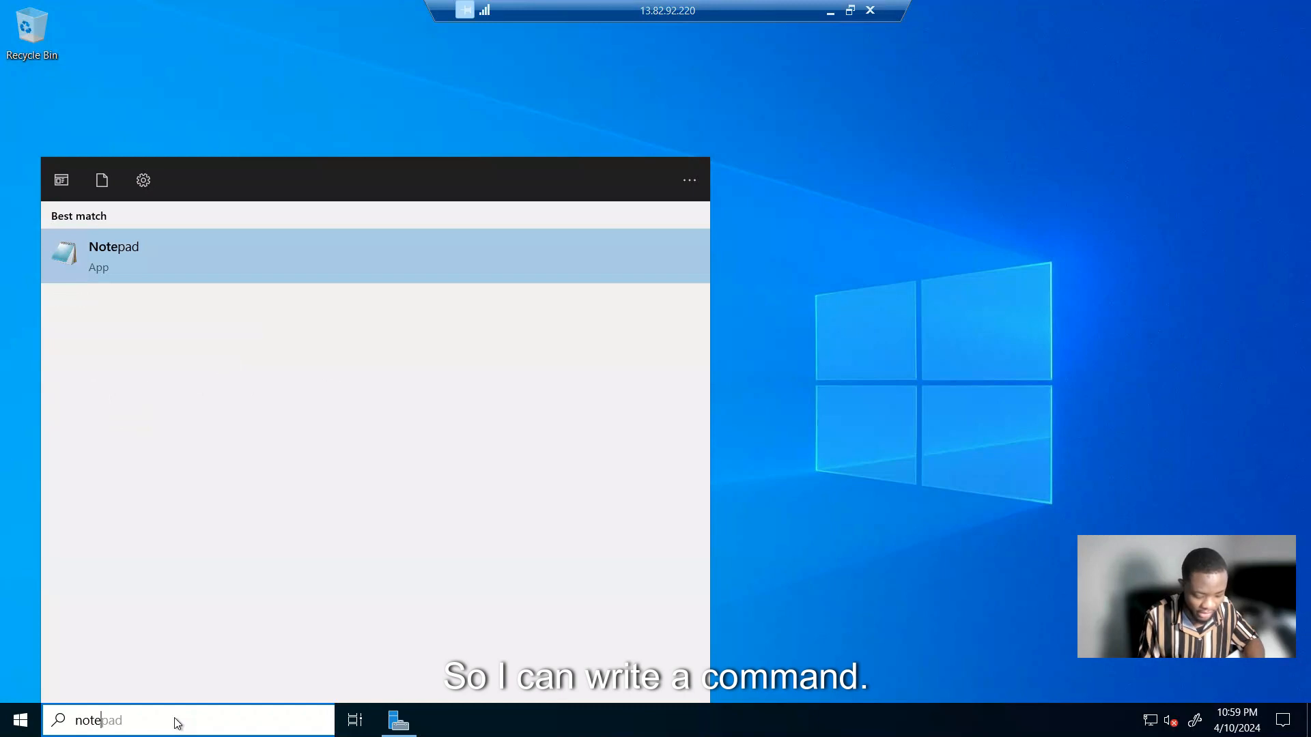
{"action": "type", "text": "pa"}
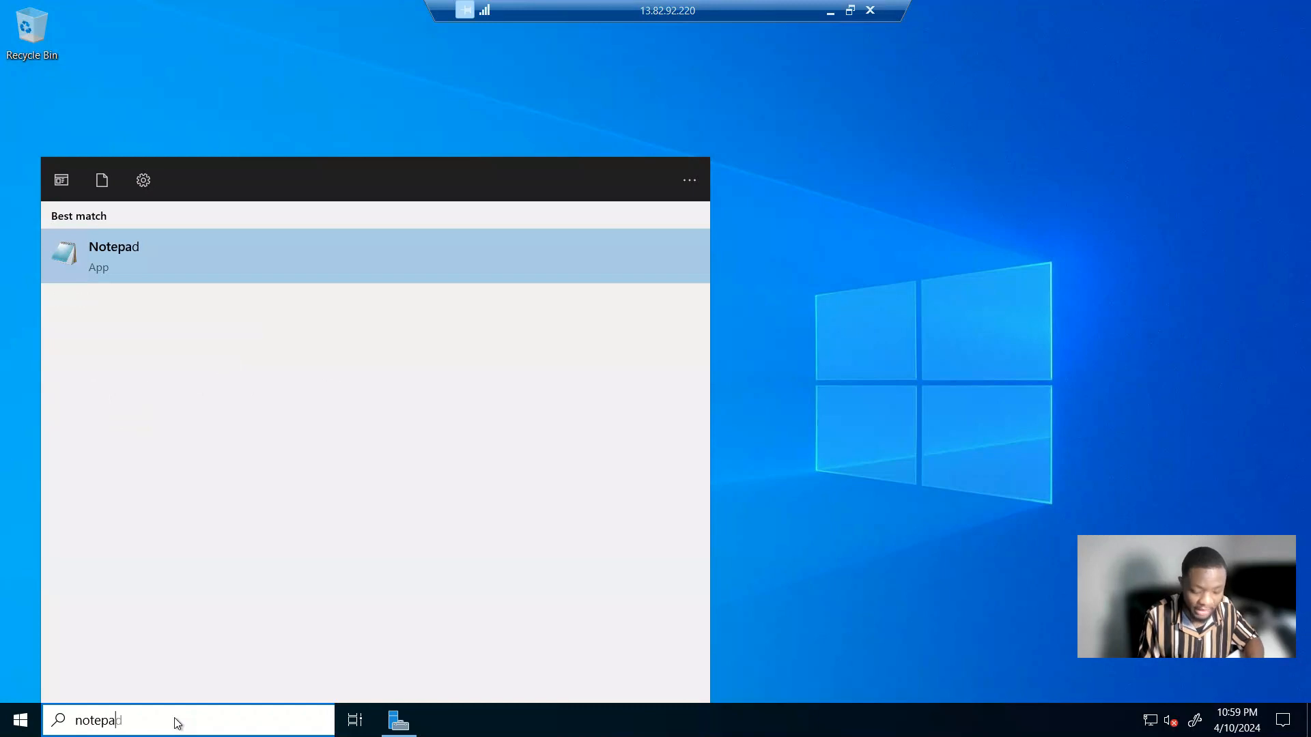
{"action": "left_click", "coordinate": [202, 275]}
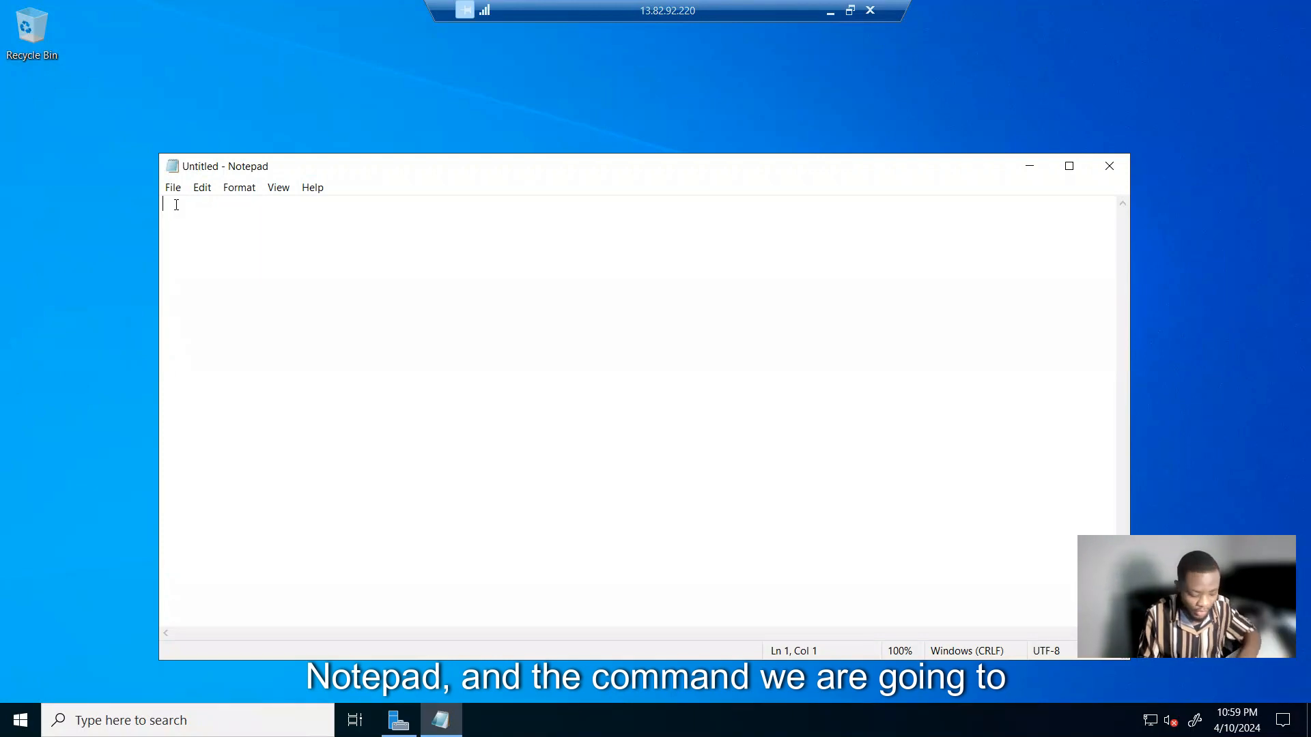
{"action": "type", "text": "nslo"}
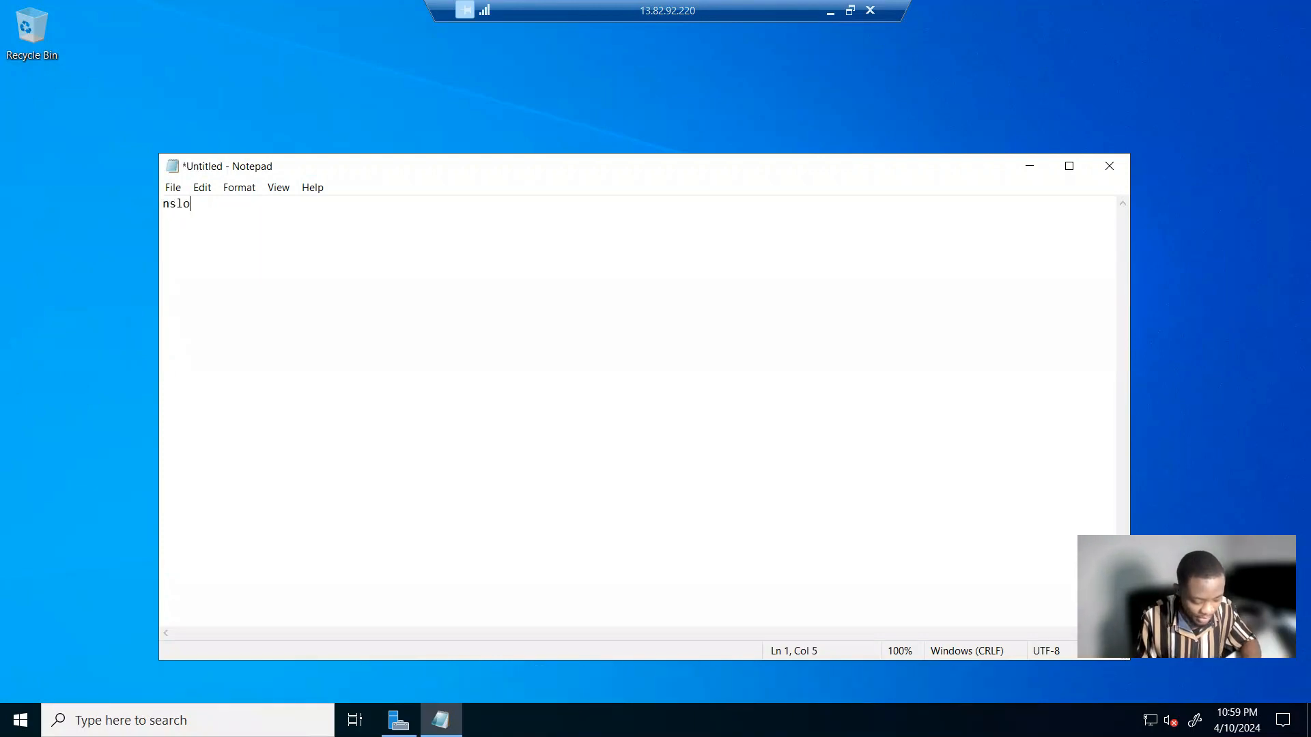
{"action": "type", "text": "oku"}
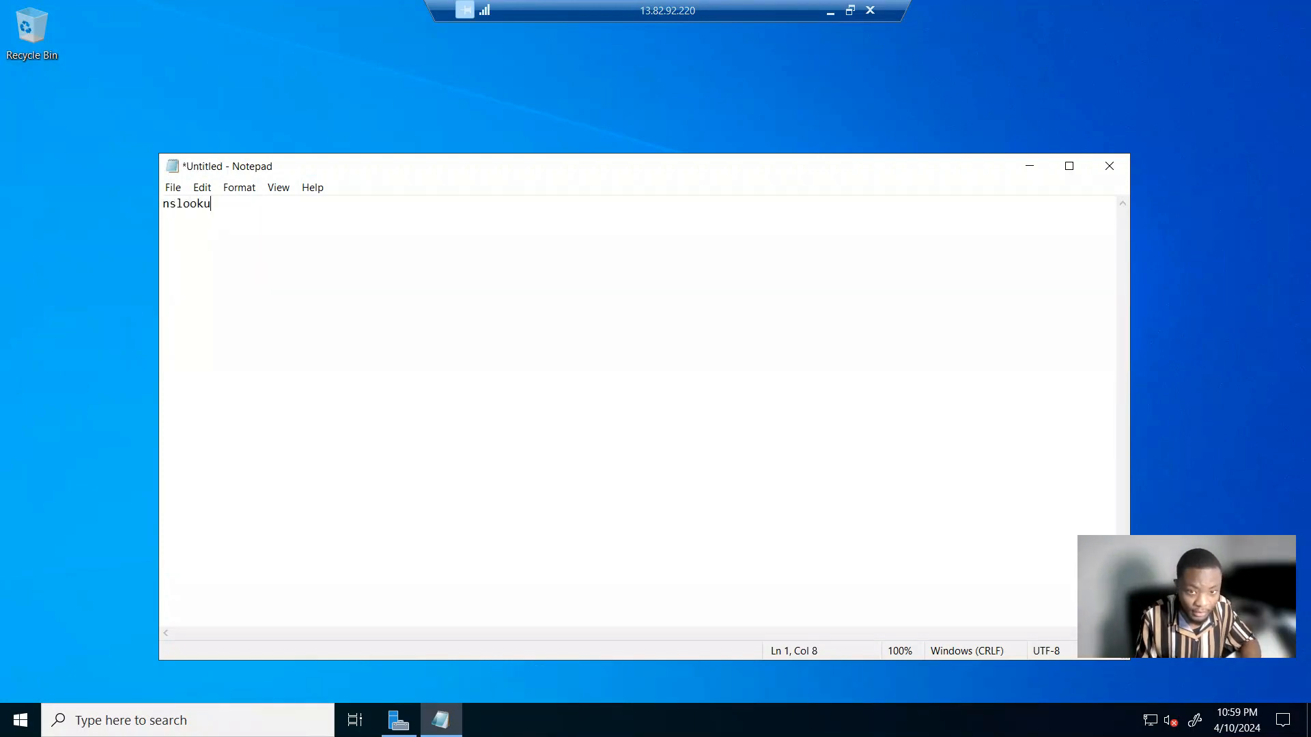
{"action": "type", "text": "p"}
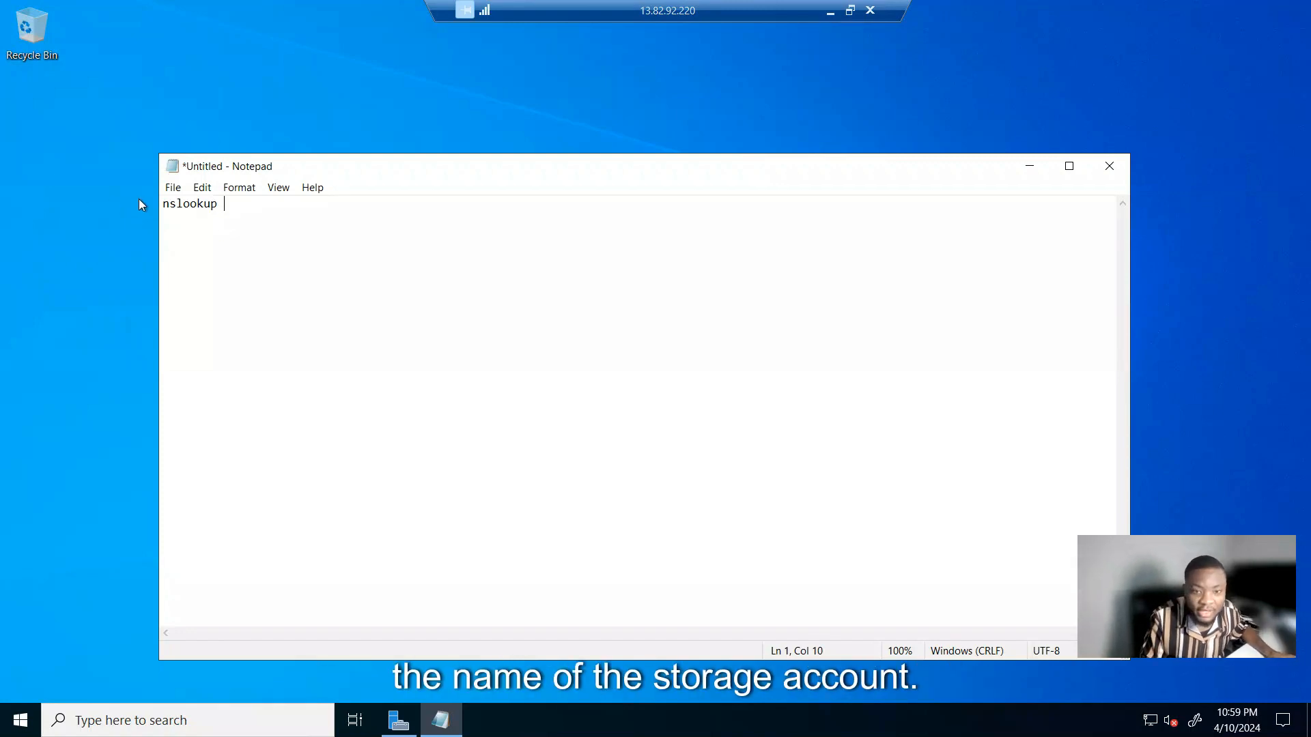
Step: Switch to the Azure portal and open the storage account yandtechstore318
{"action": "left_click", "coordinate": [832, 10]}
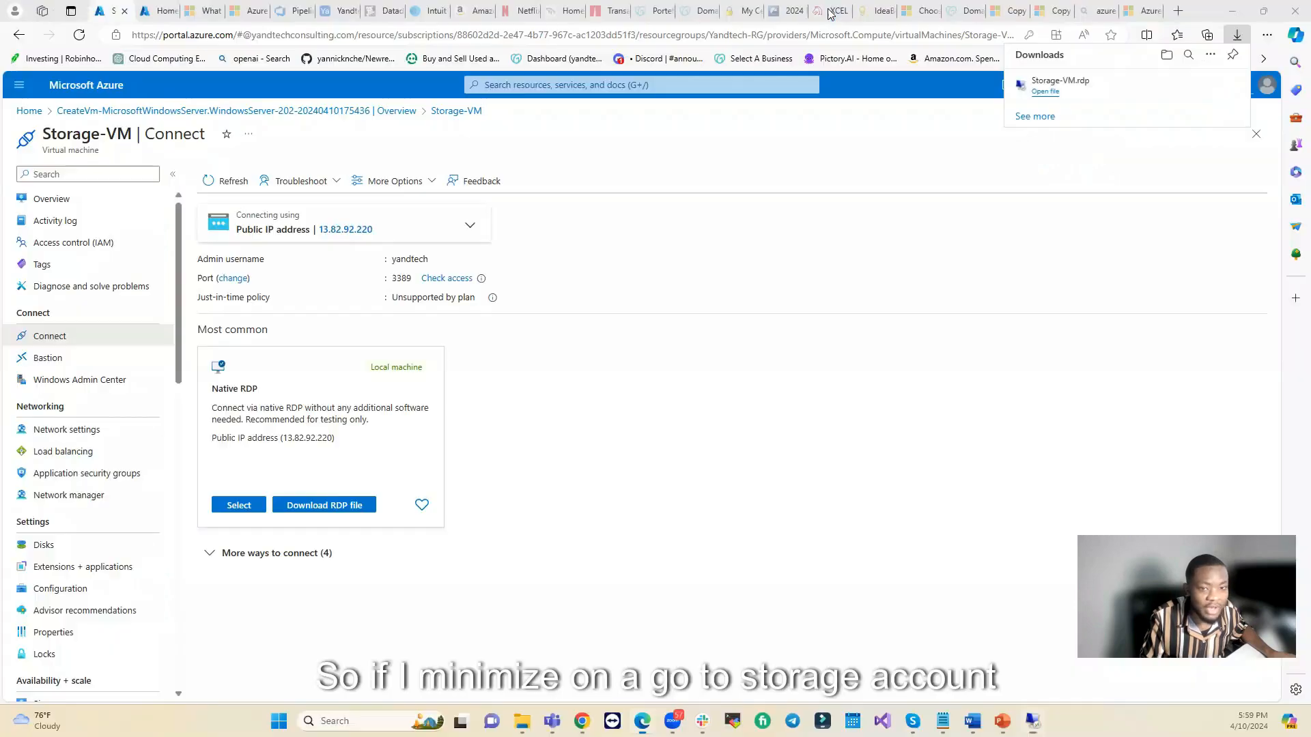
{"action": "left_click", "coordinate": [19, 85]}
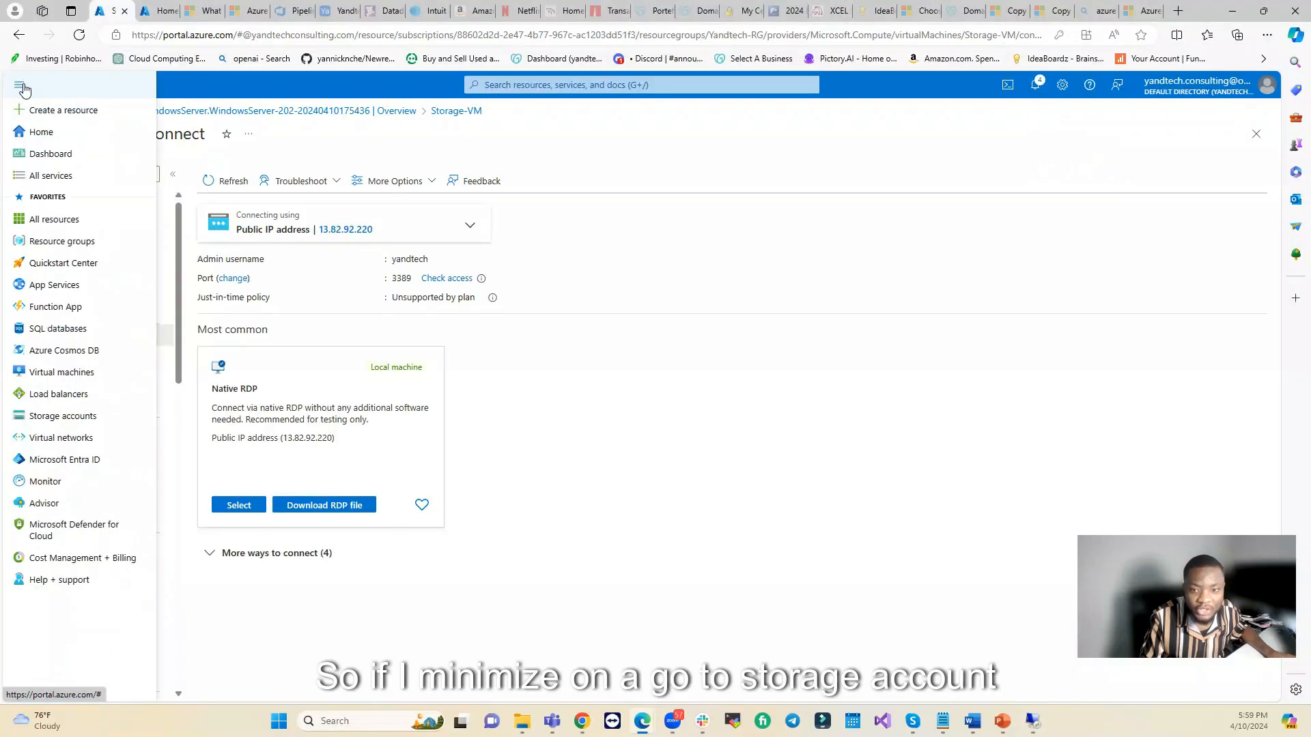
{"action": "left_click", "coordinate": [60, 417]}
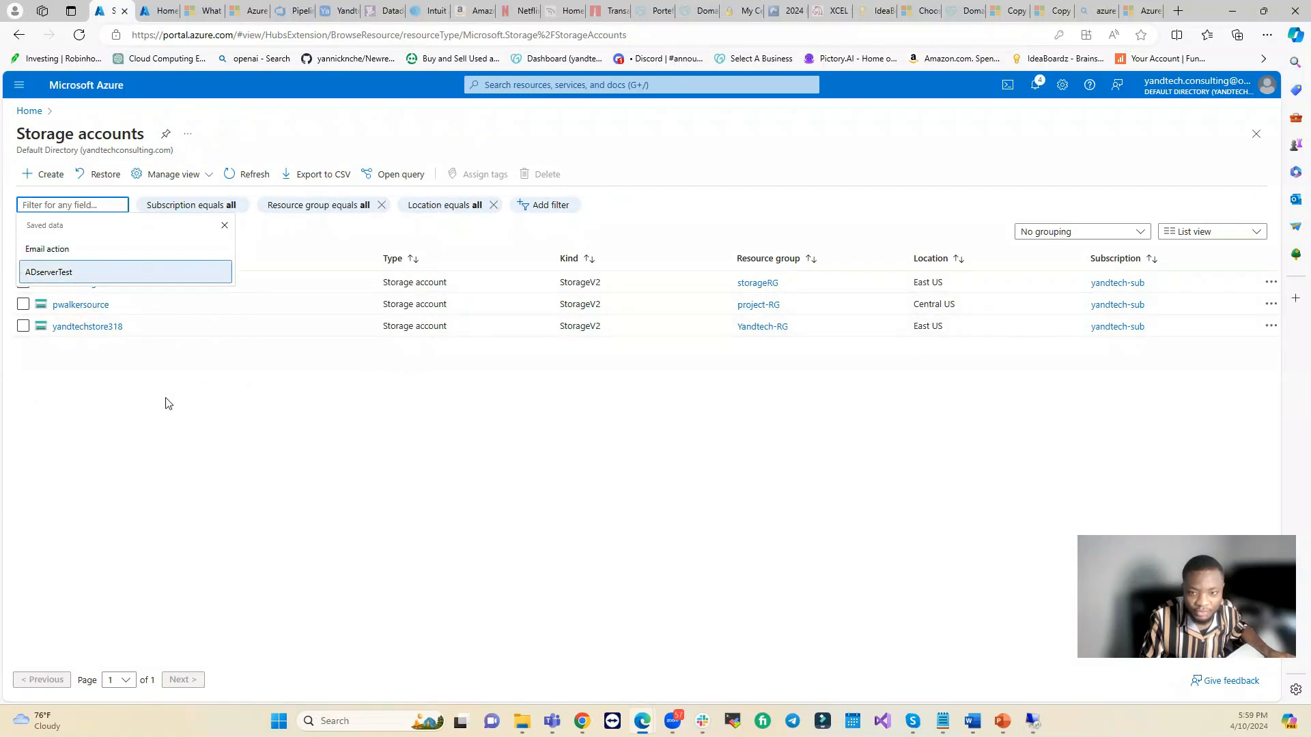
{"action": "left_click", "coordinate": [150, 442]}
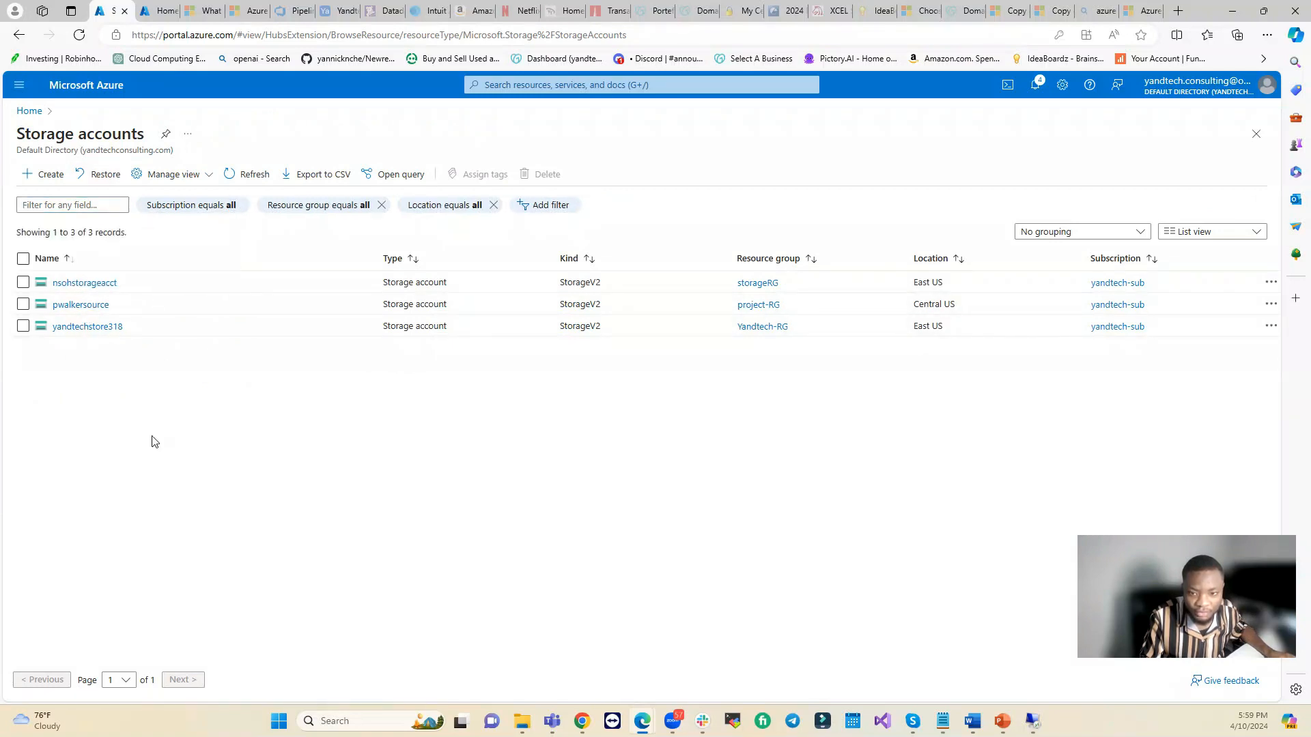
{"action": "left_click", "coordinate": [85, 327]}
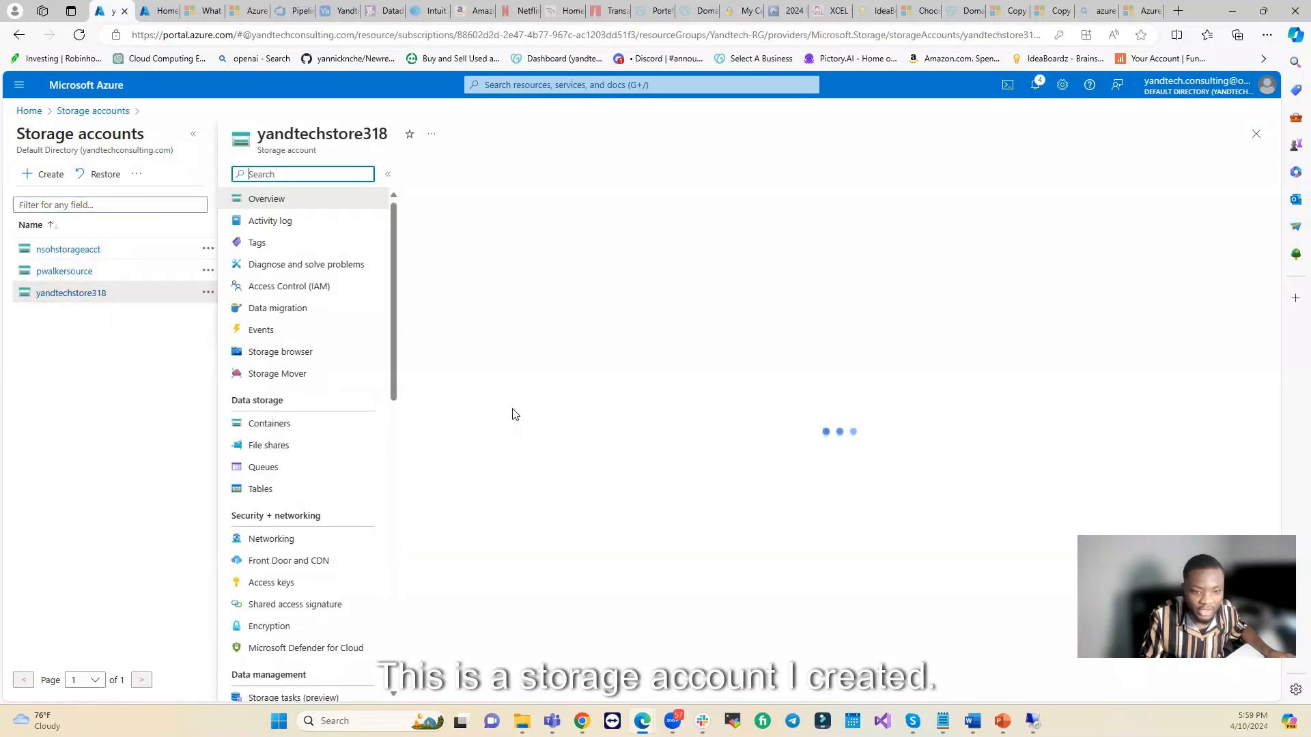
Step: Copy the storage account name from the account's Access keys page and return to the Storage-VM remote session
{"action": "left_click", "coordinate": [278, 582]}
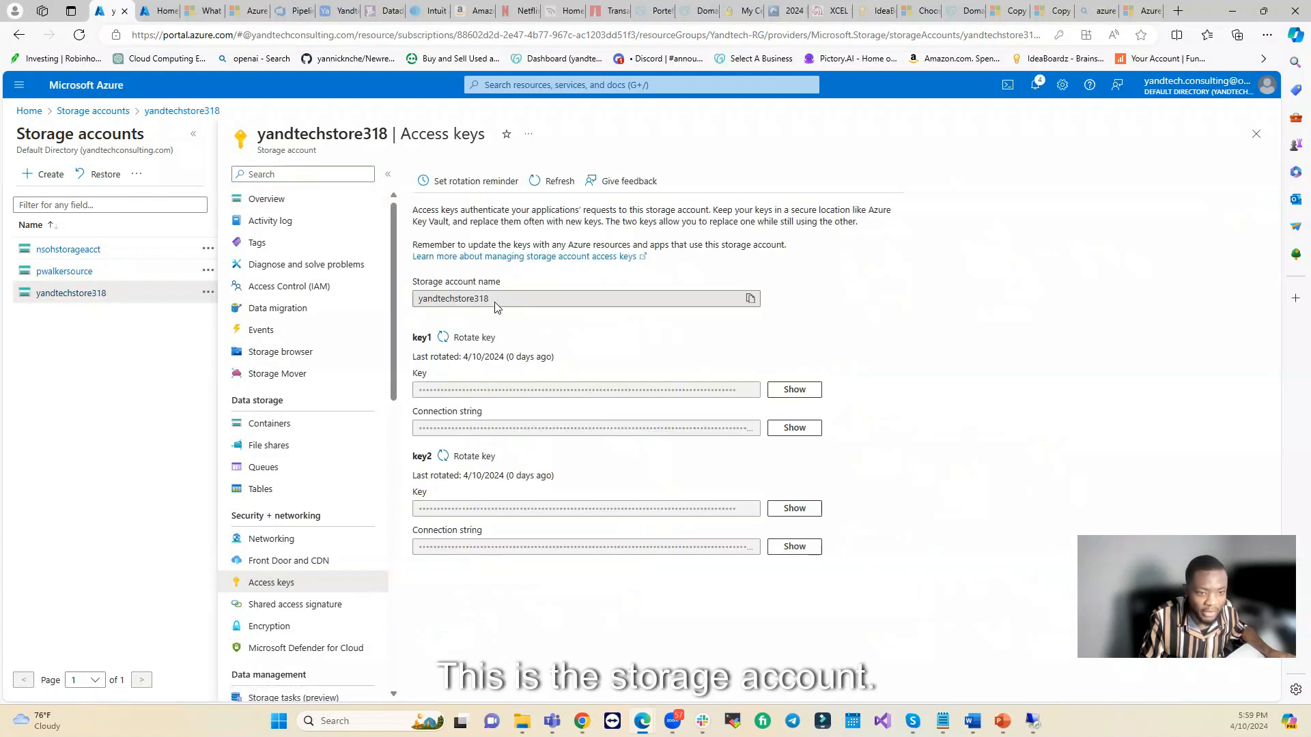
{"action": "left_click_drag", "start_coordinate": [500, 299], "coordinate": [425, 299]}
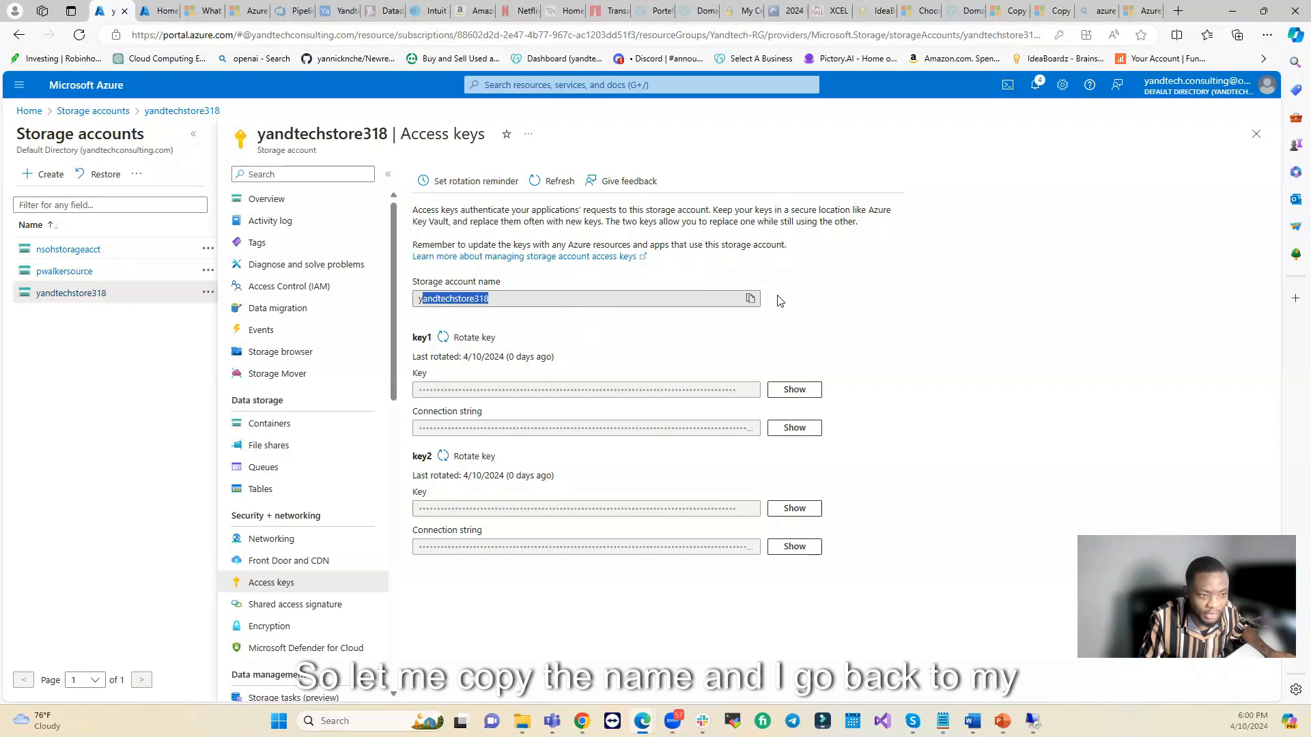
{"action": "left_click", "coordinate": [750, 300]}
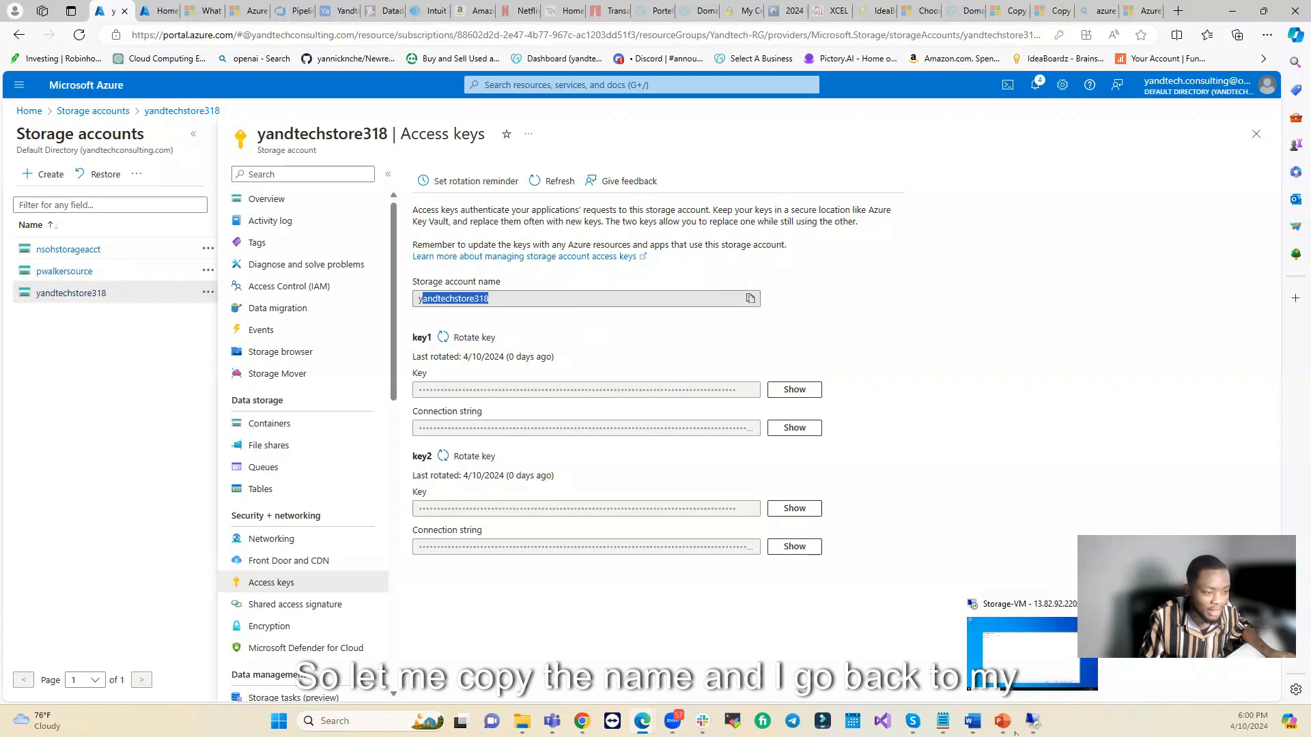
{"action": "left_click", "coordinate": [1032, 721]}
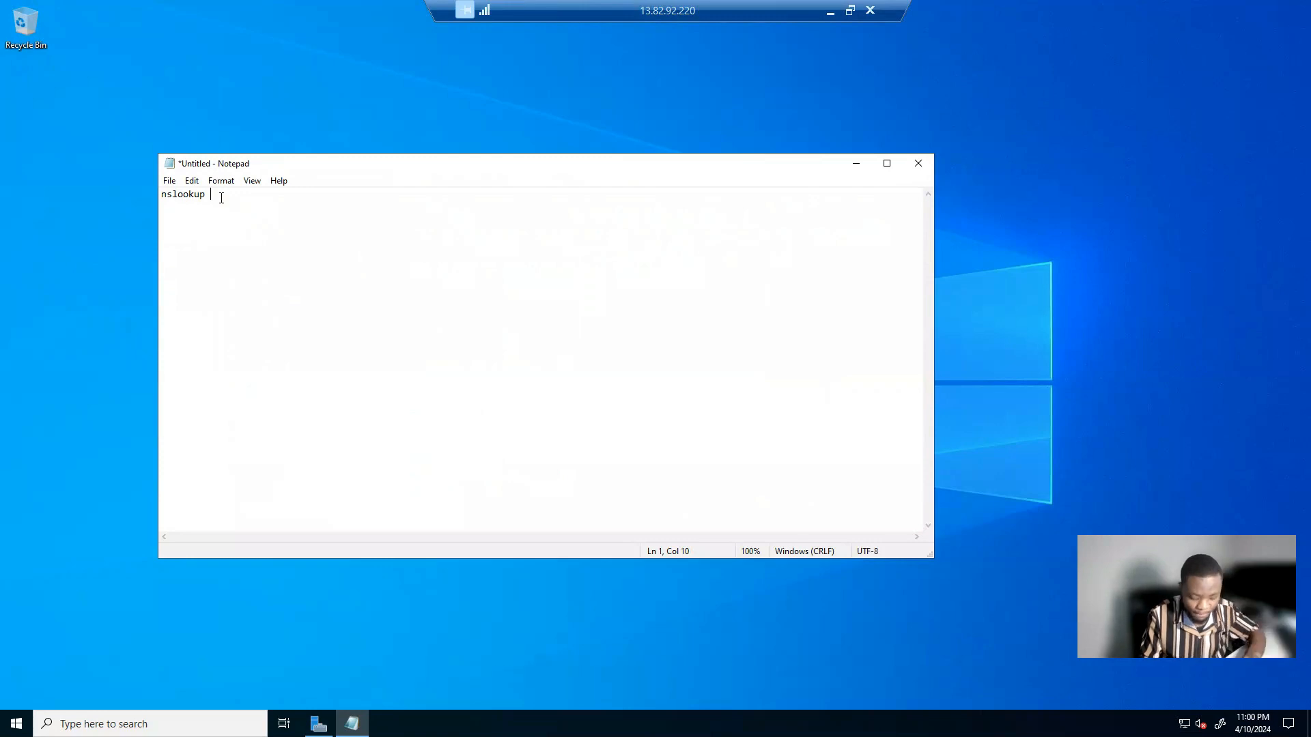
Step: Complete the Notepad command as nslookup yandtechstore318.blob.core.windows.net and copy the whole line
{"action": "type", "text": "yandtechstore318"}
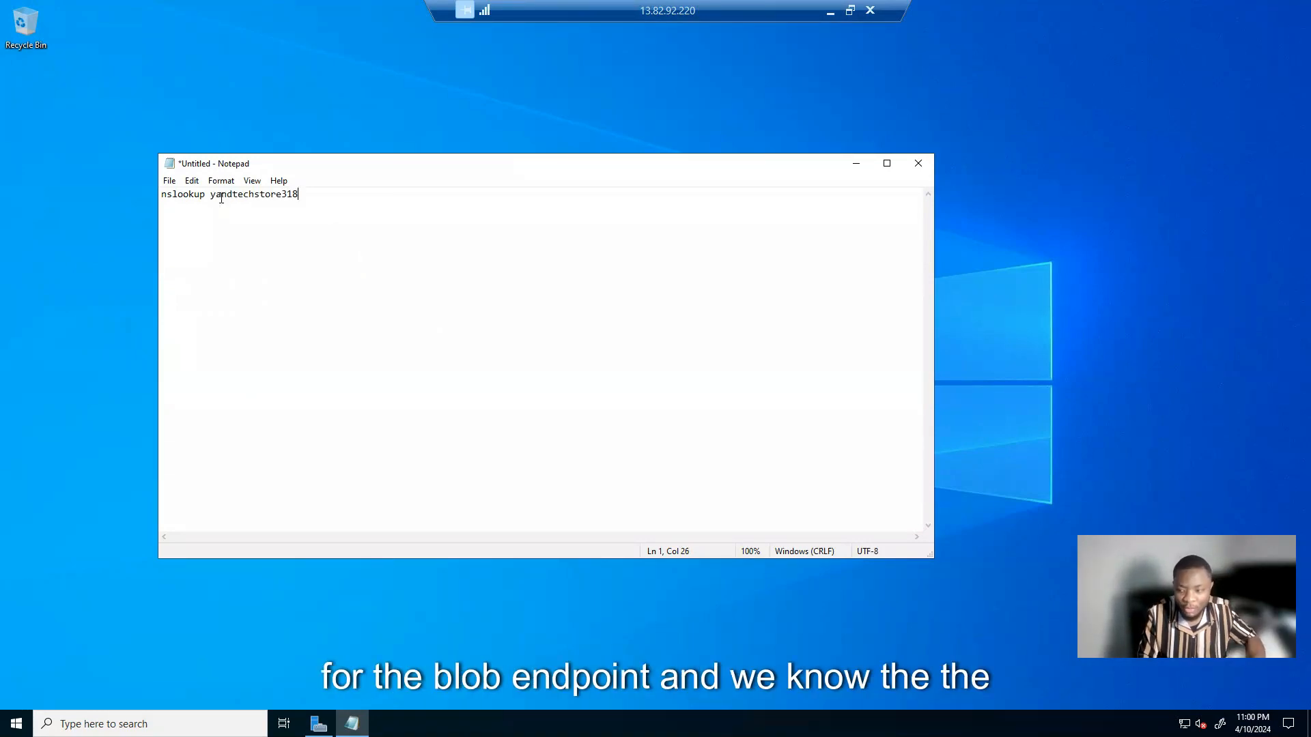
{"action": "type", "text": "."}
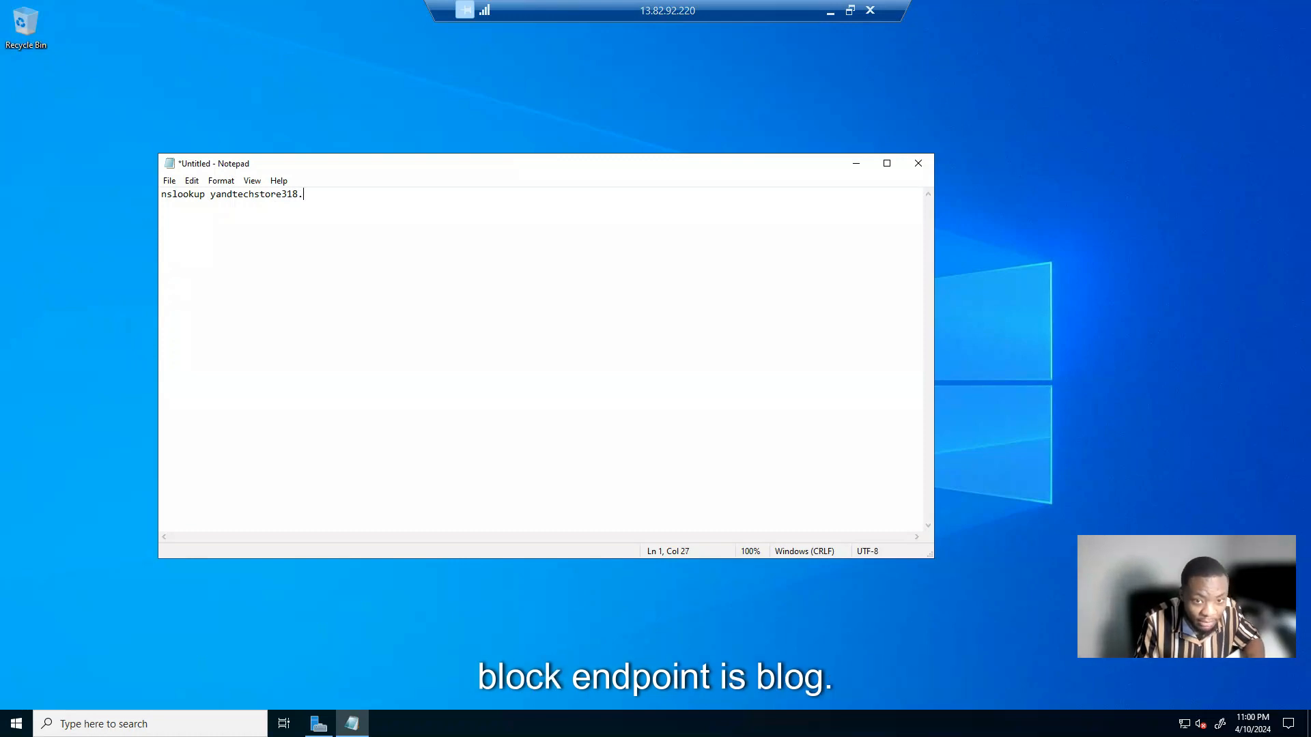
{"action": "type", "text": "blo"}
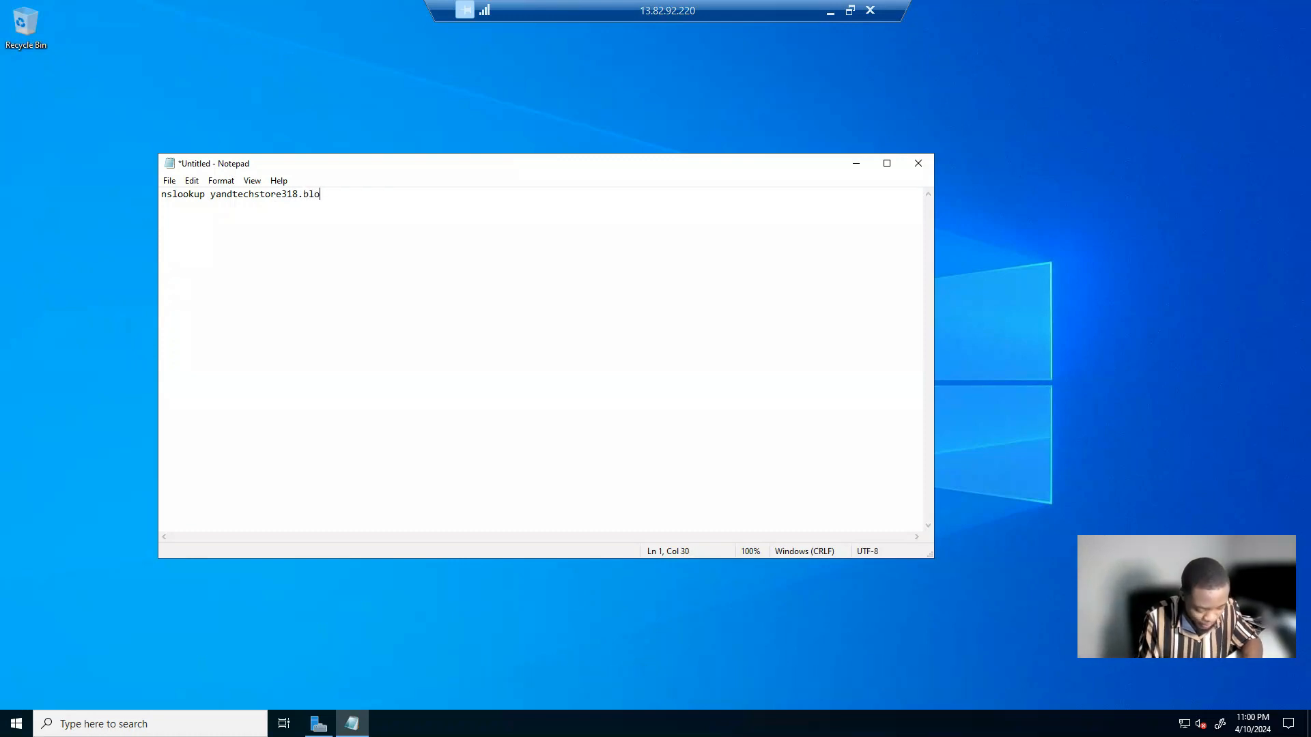
{"action": "type", "text": "b.co"}
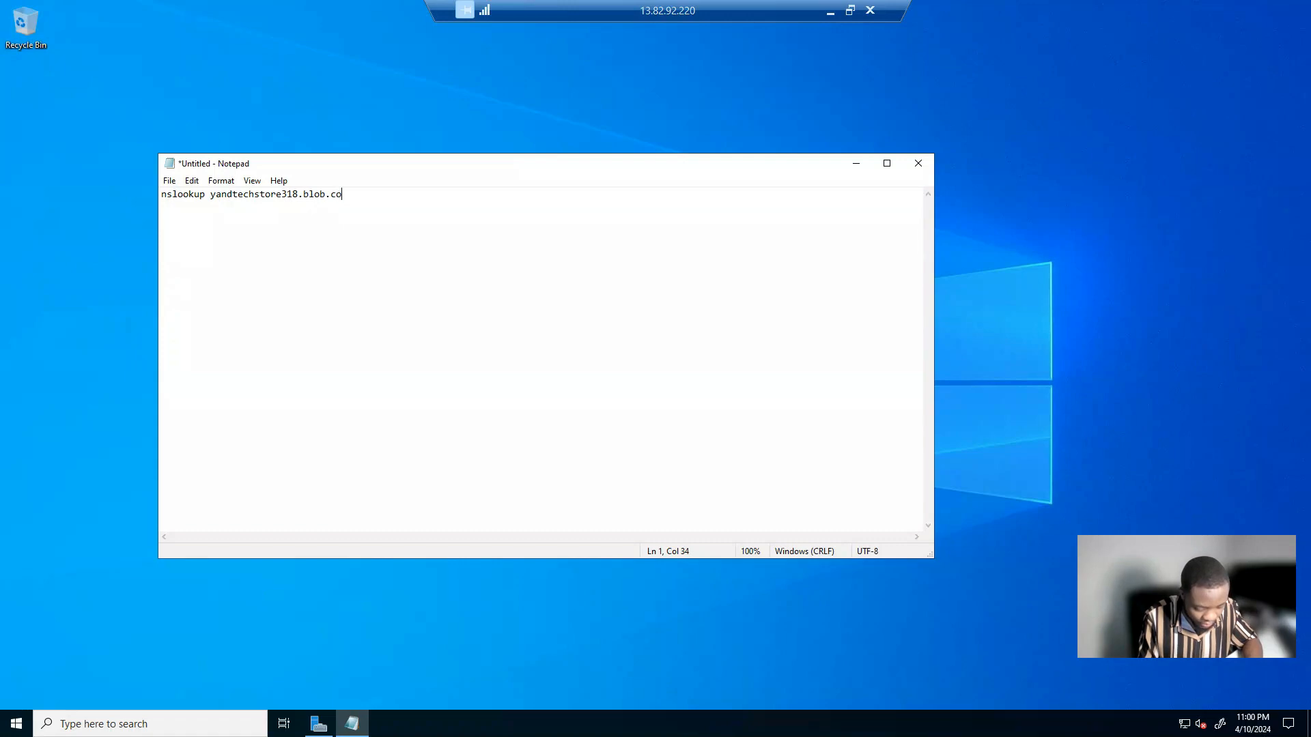
{"action": "type", "text": "re.window"}
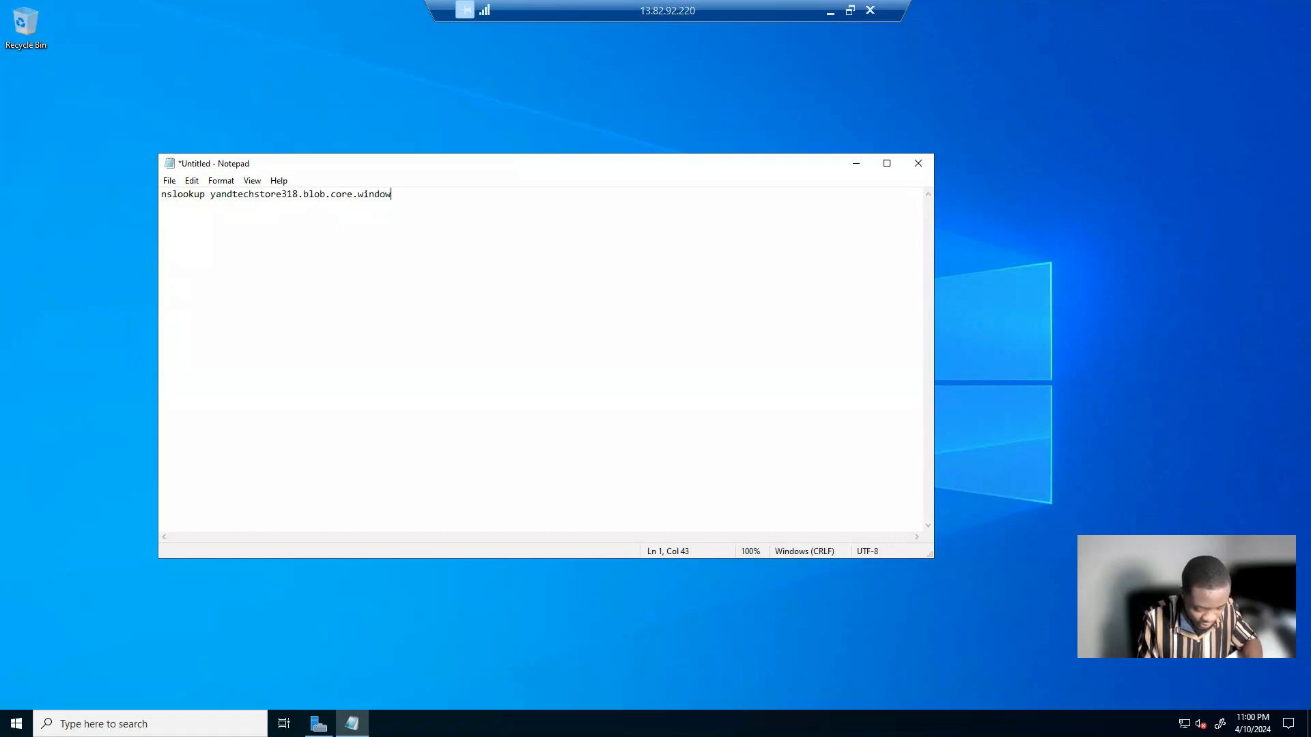
{"action": "type", "text": "s.net"}
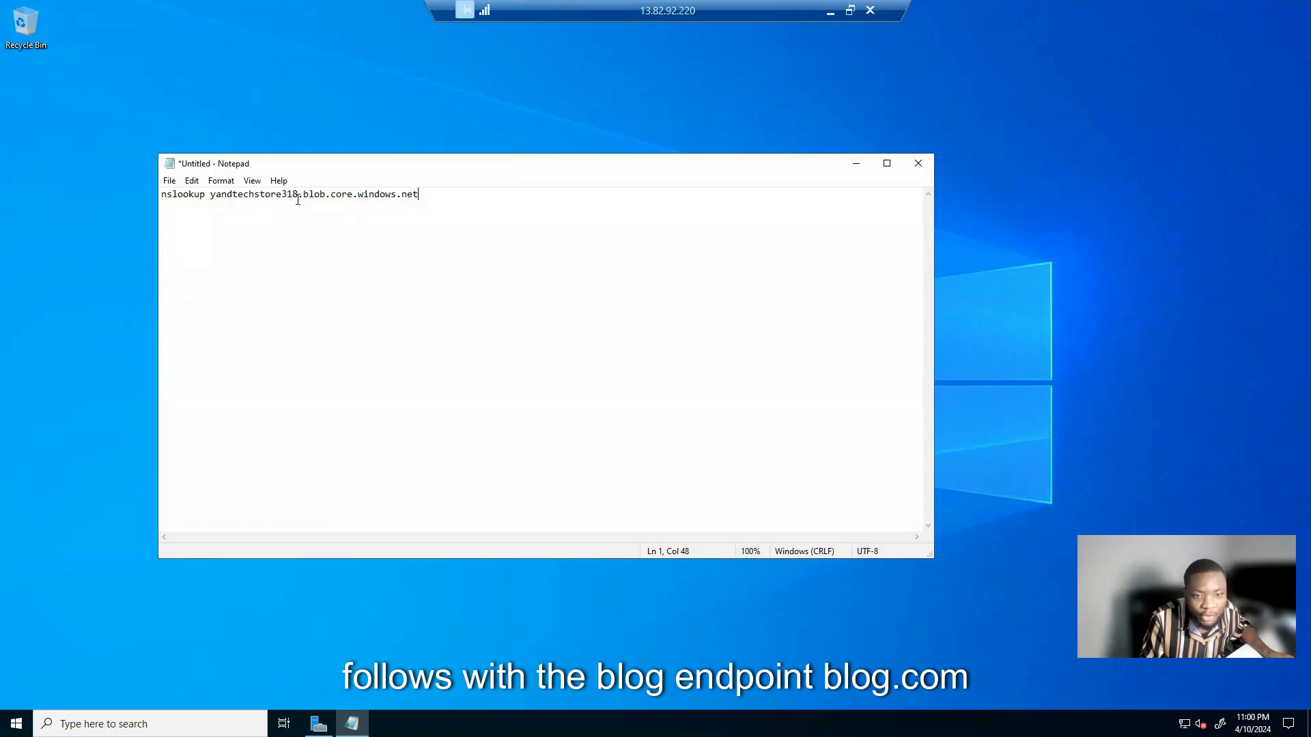
{"action": "left_click_drag", "start_coordinate": [418, 196], "coordinate": [164, 198]}
{"action": "key", "text": "ctrl+c"}
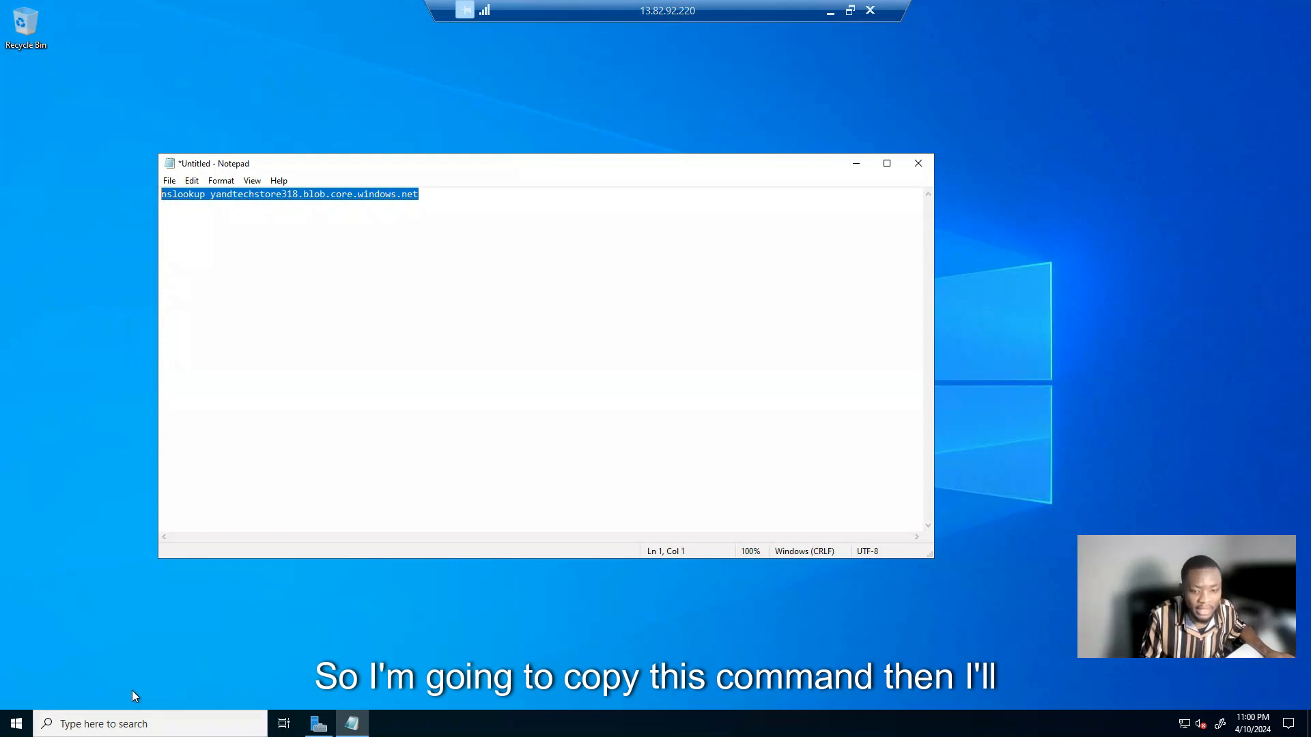
Step: Open Windows PowerShell as administrator on the virtual machine and run the copied nslookup command for the storage account's blob endpoint
{"action": "left_click", "coordinate": [157, 722]}
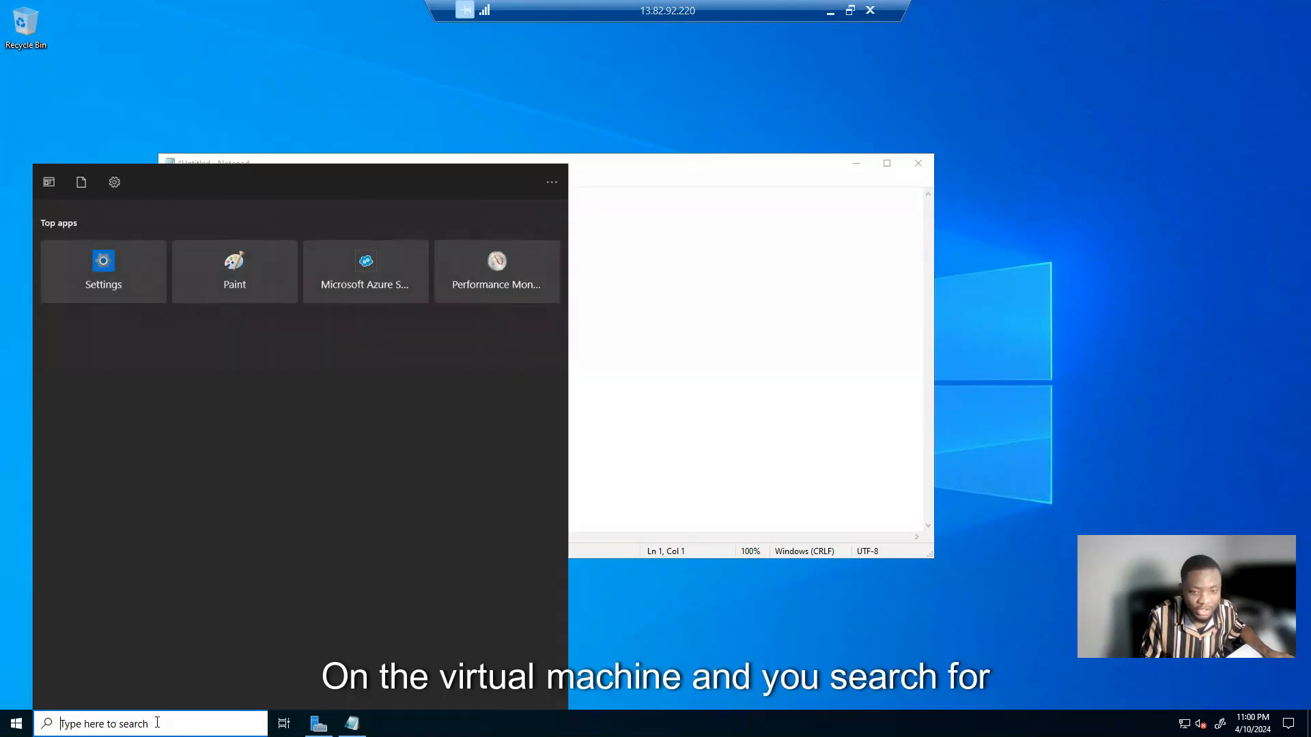
{"action": "type", "text": "power"}
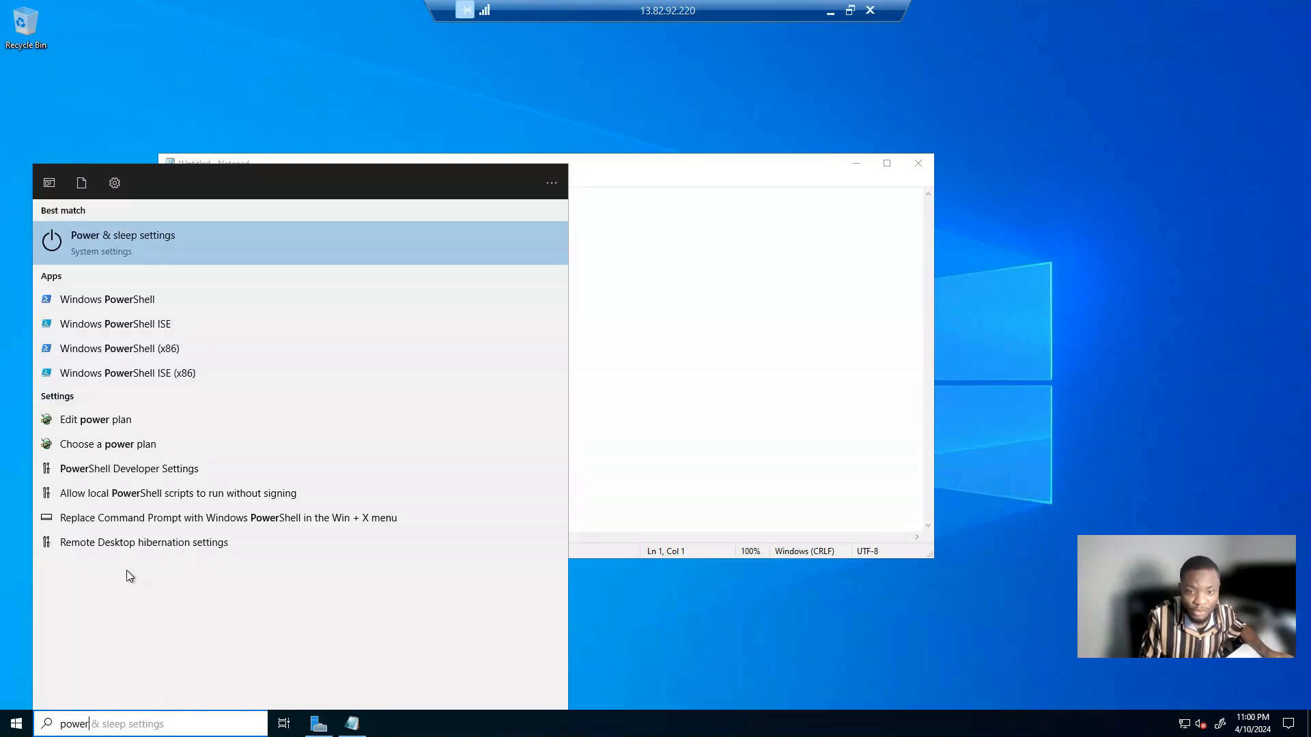
{"action": "right_click", "coordinate": [145, 301]}
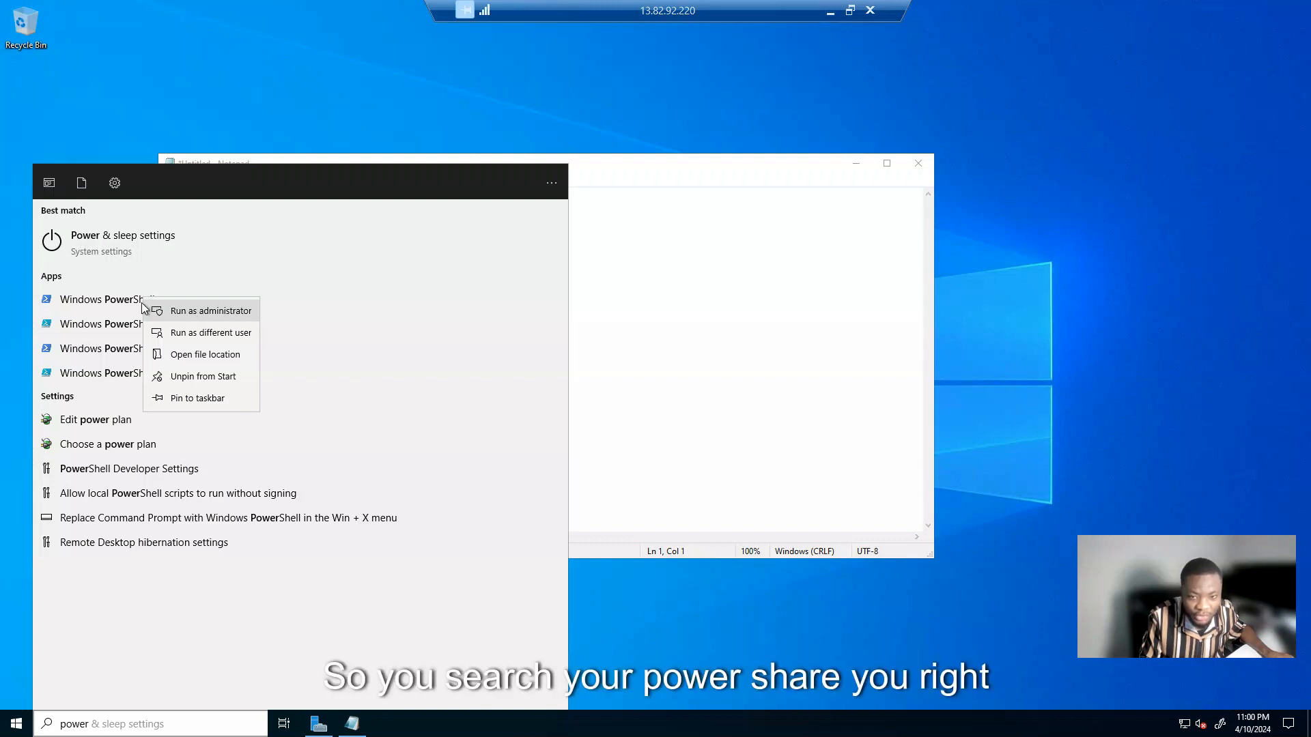
{"action": "left_click", "coordinate": [178, 313]}
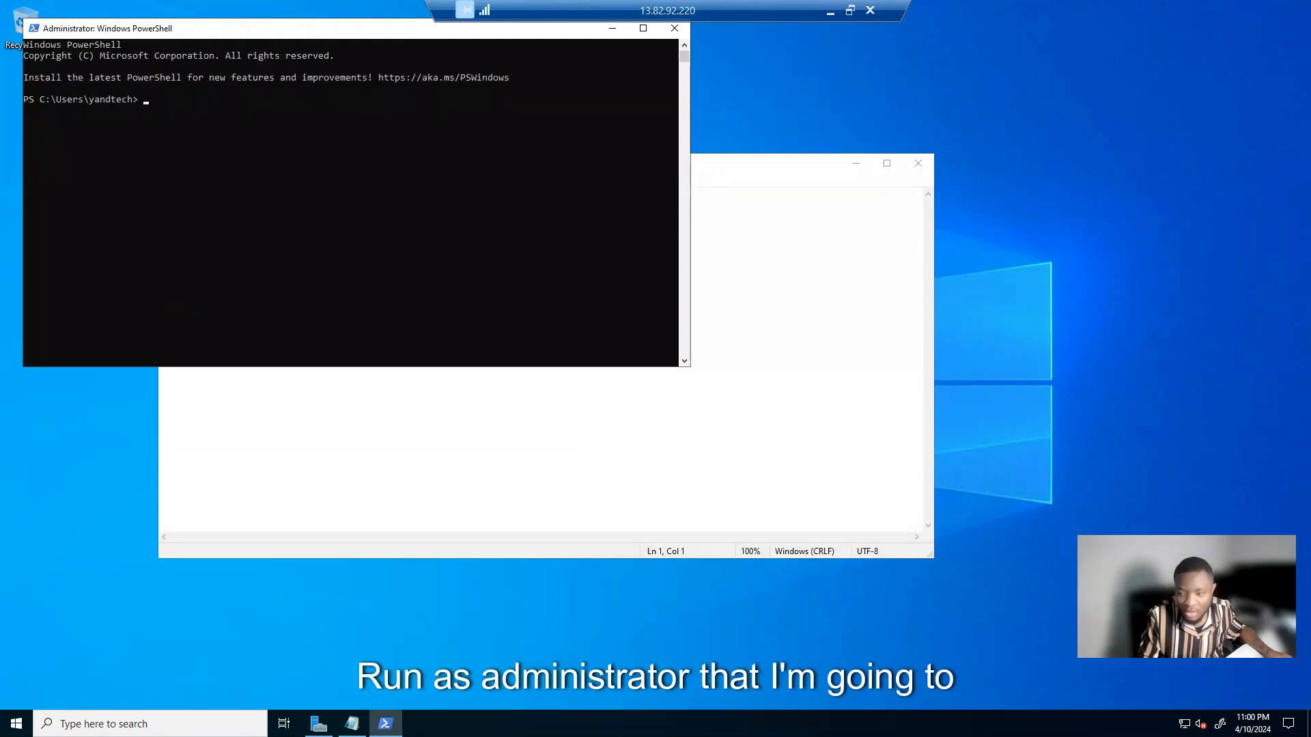
{"action": "right_click", "coordinate": [147, 105]}
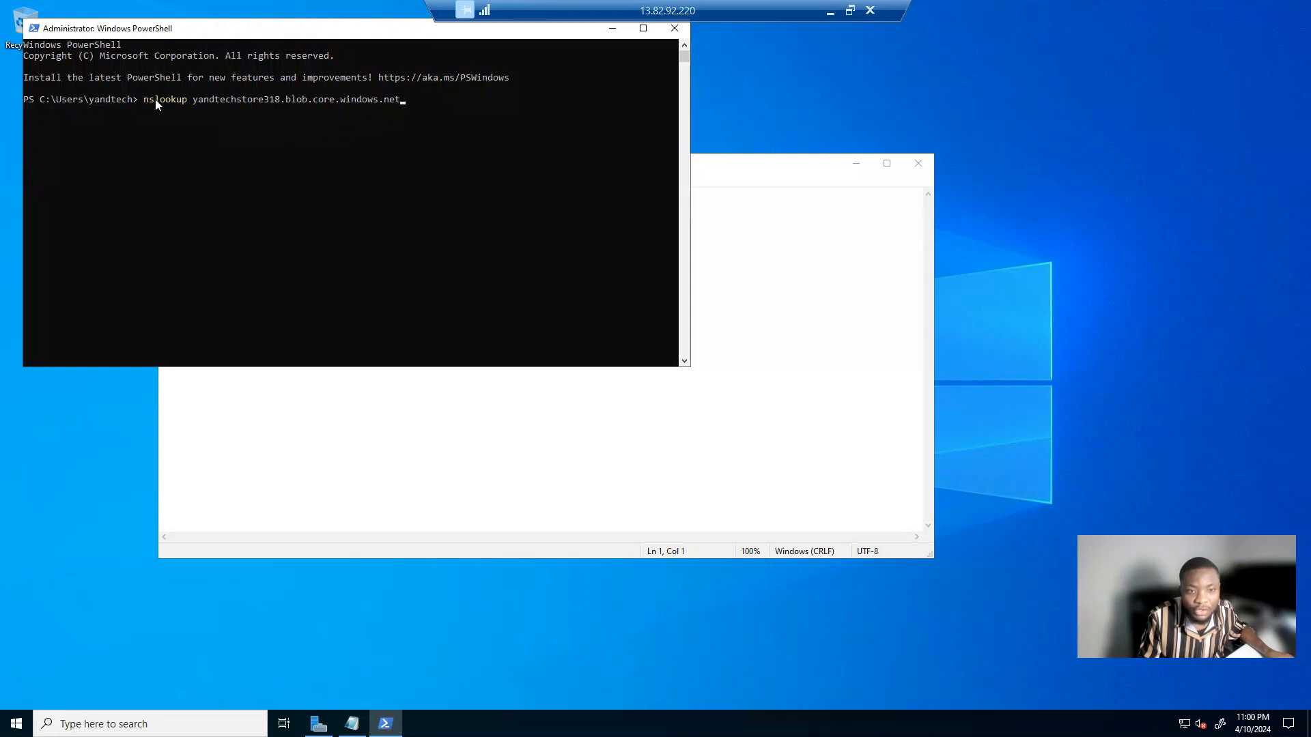
{"action": "key", "text": "Return"}
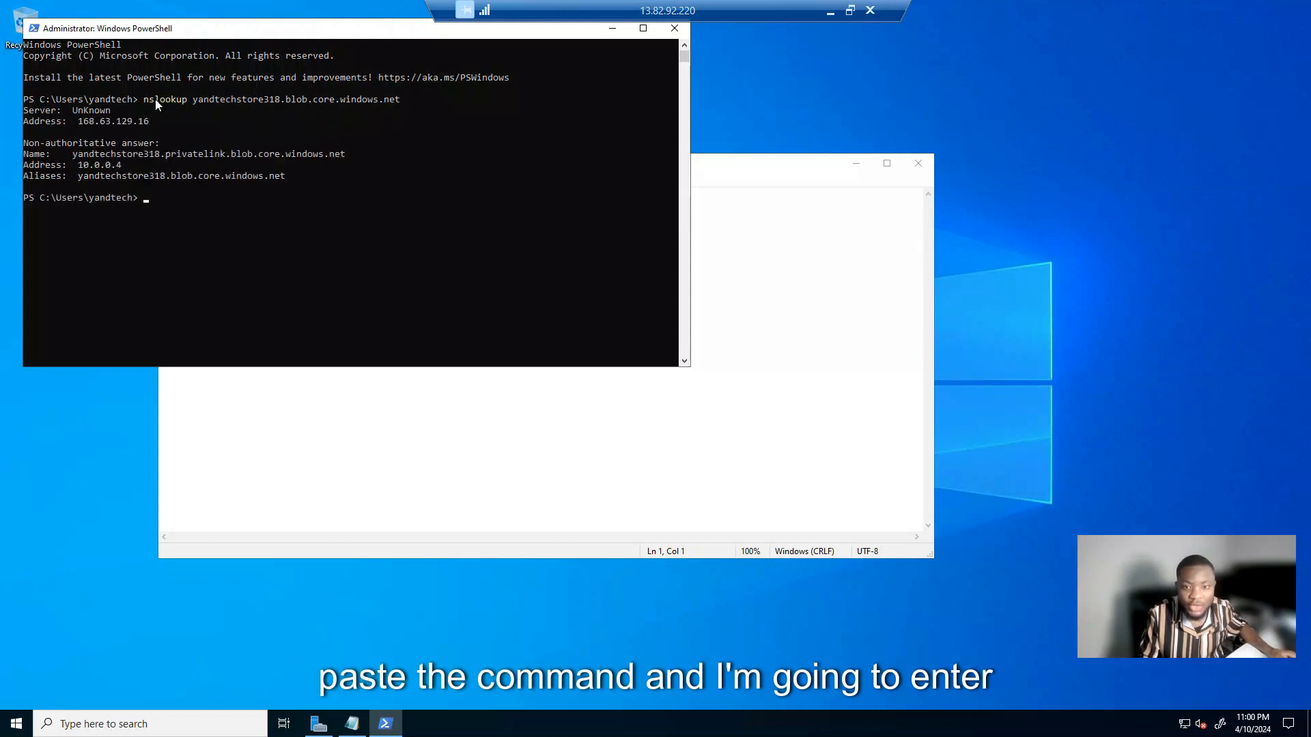
Step: Examine the server address, resolved IP address, private link name and alias in the nslookup output
{"action": "left_click_drag", "start_coordinate": [152, 124], "coordinate": [79, 124]}
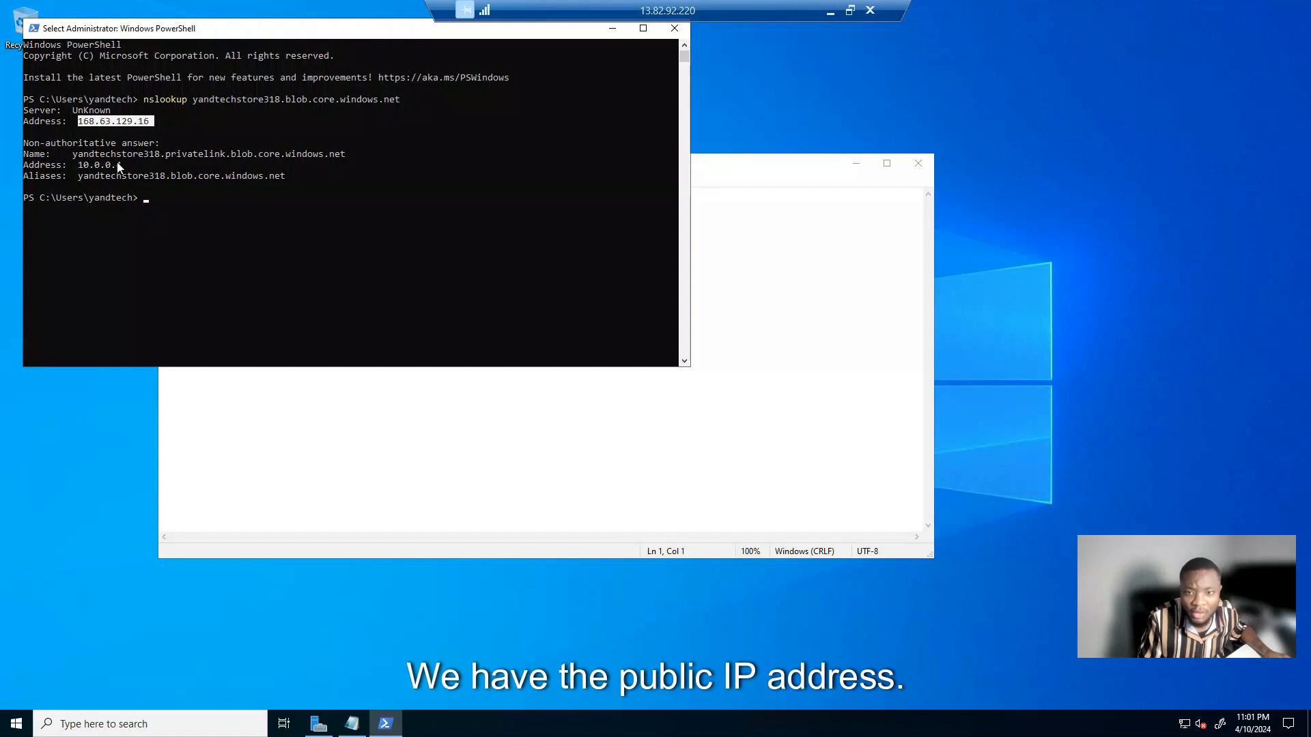
{"action": "left_click_drag", "start_coordinate": [126, 164], "coordinate": [84, 171]}
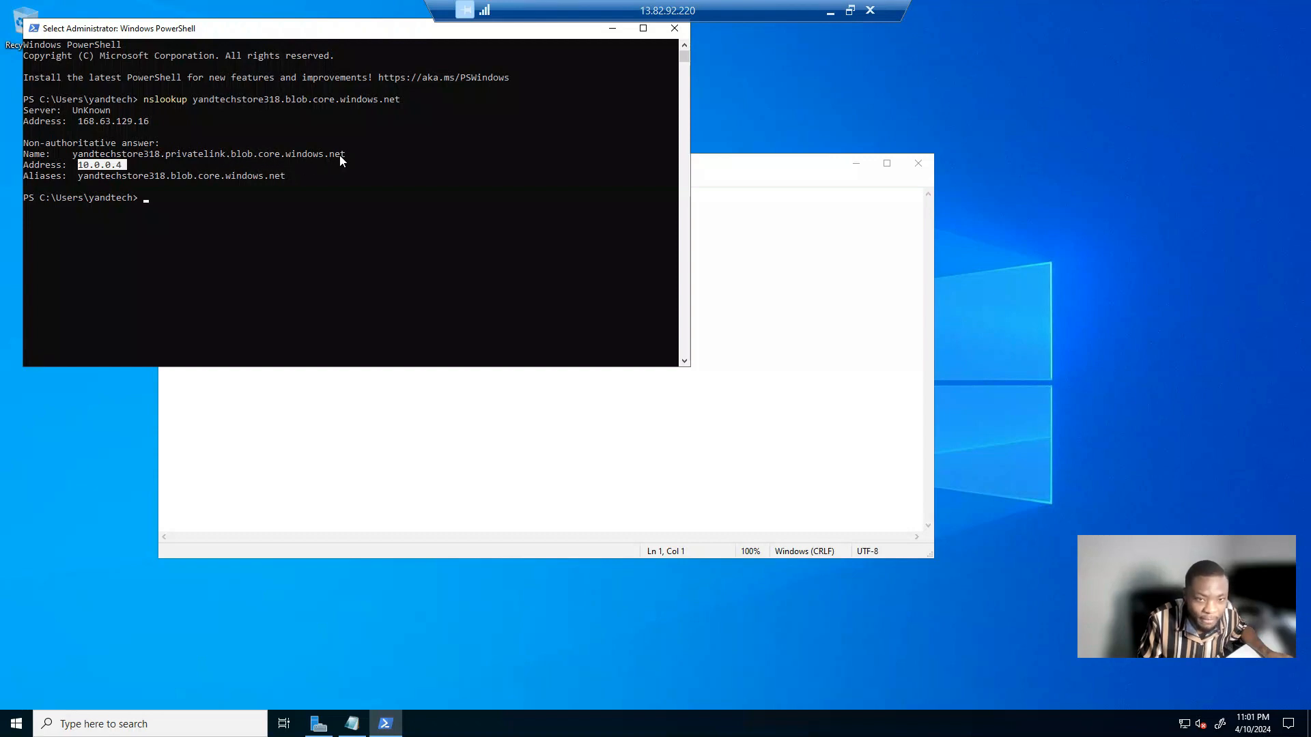
{"action": "left_click", "coordinate": [124, 165]}
{"action": "left_click_drag", "start_coordinate": [85, 171], "coordinate": [360, 159]}
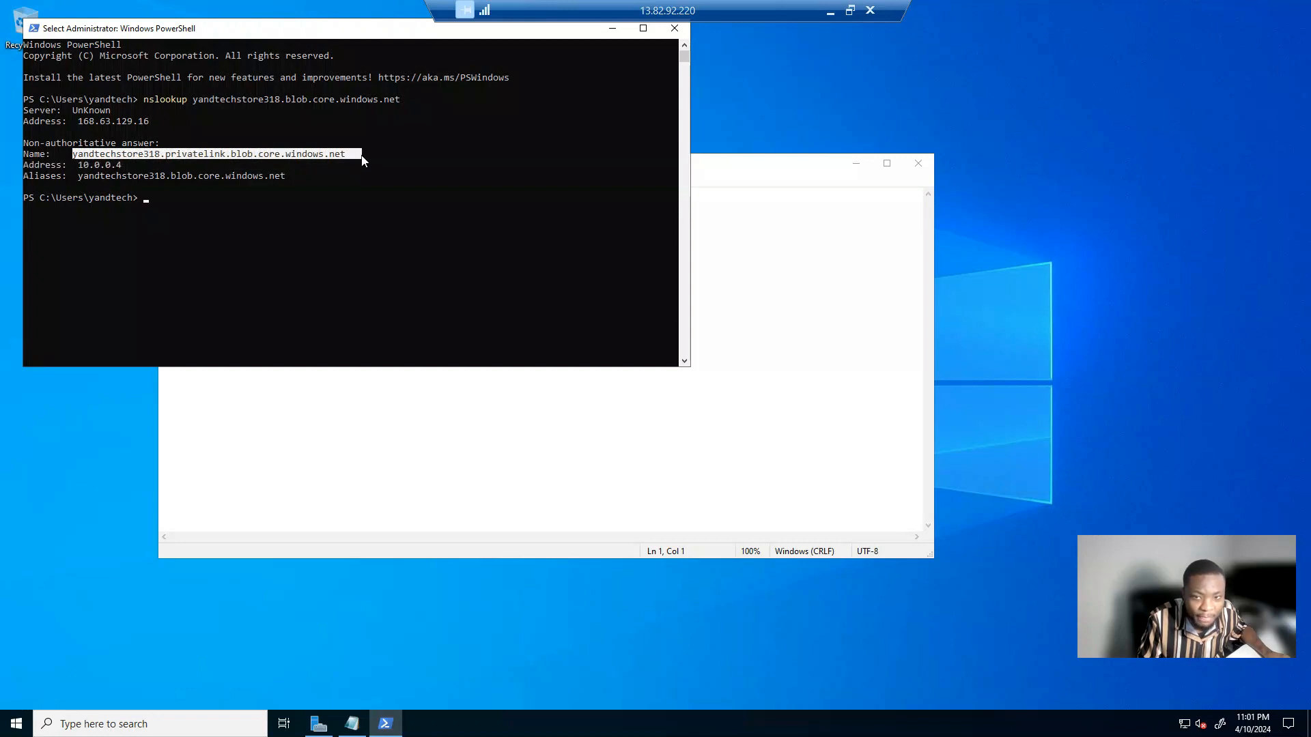
{"action": "left_click_drag", "start_coordinate": [286, 176], "coordinate": [92, 175]}
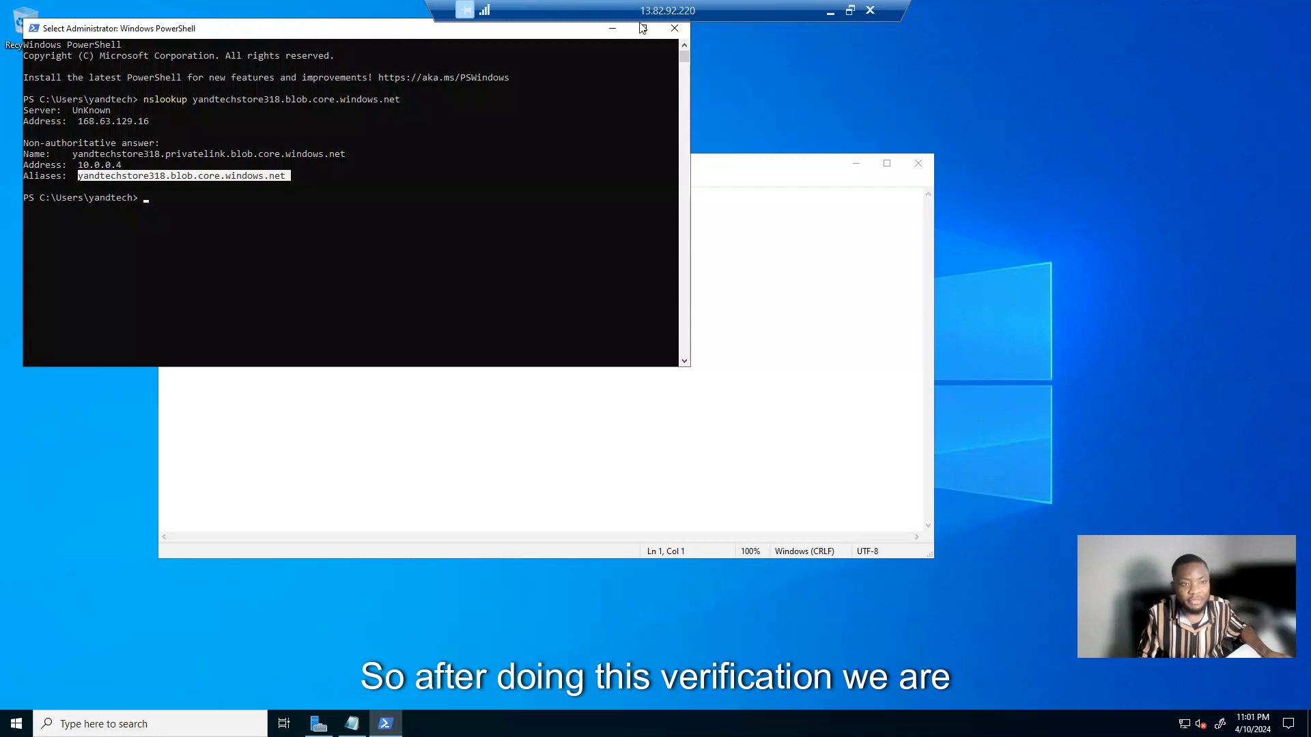
Step: Minimize PowerShell and Notepad and launch Microsoft Edge on the virtual machine
{"action": "left_click", "coordinate": [617, 32]}
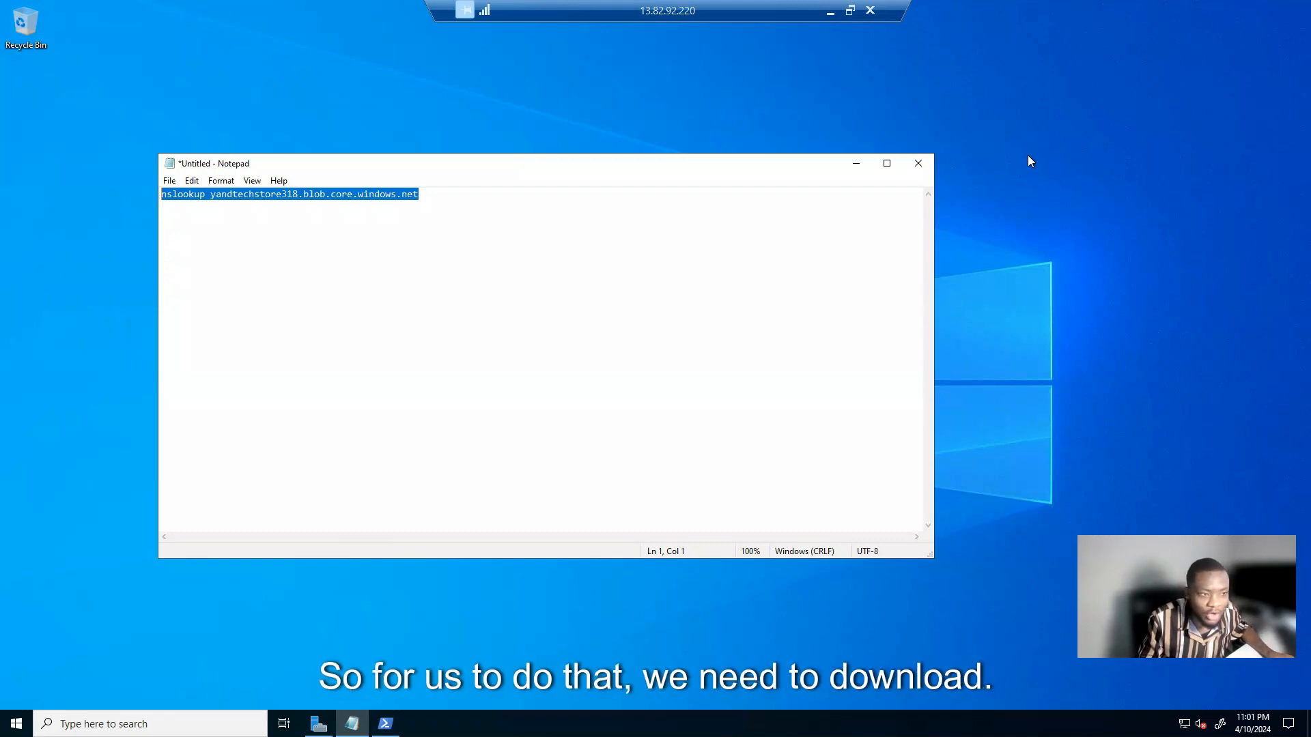
{"action": "left_click", "coordinate": [857, 166]}
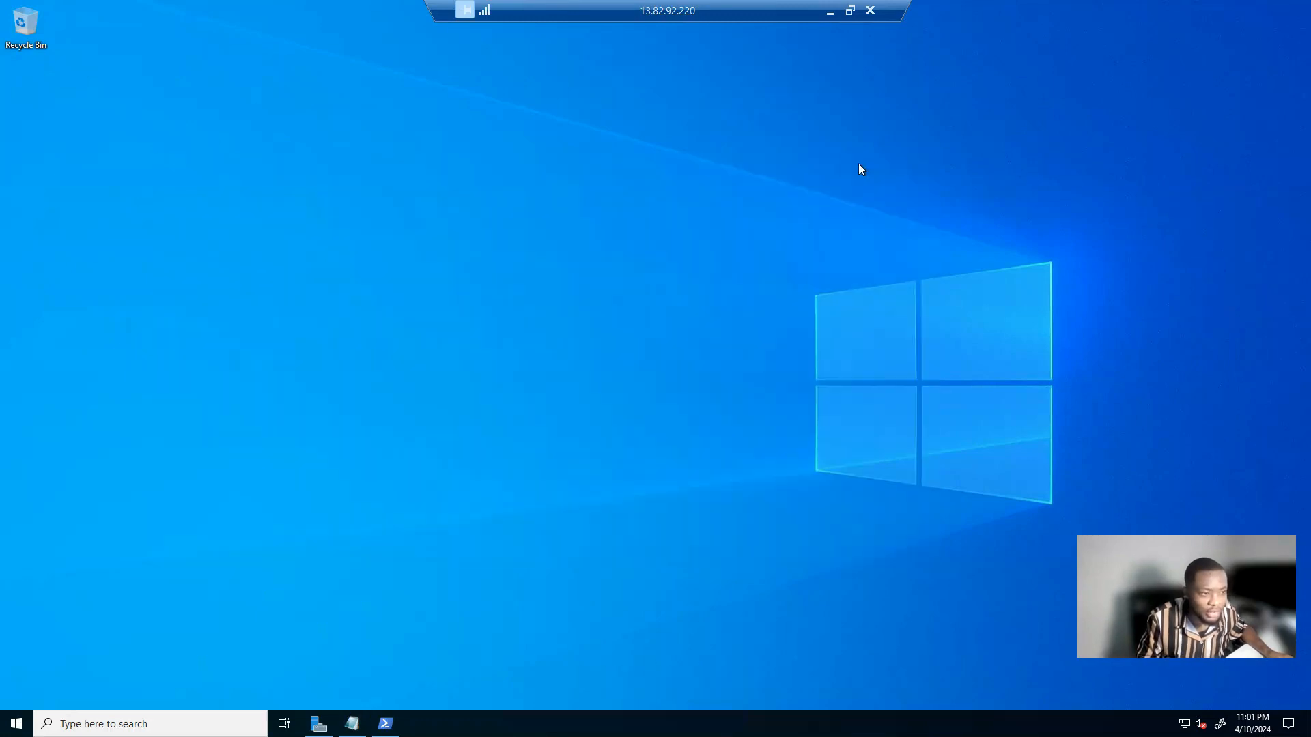
{"action": "left_click", "coordinate": [193, 725]}
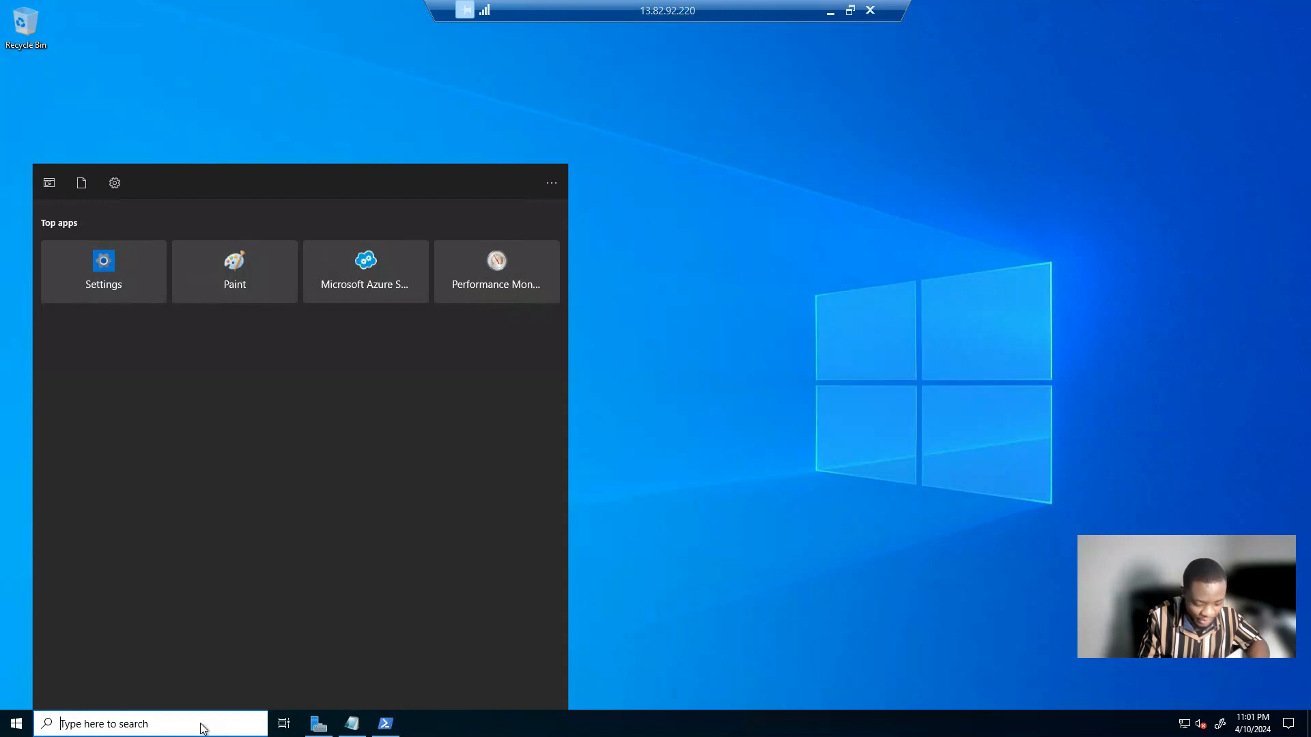
{"action": "type", "text": "edge"}
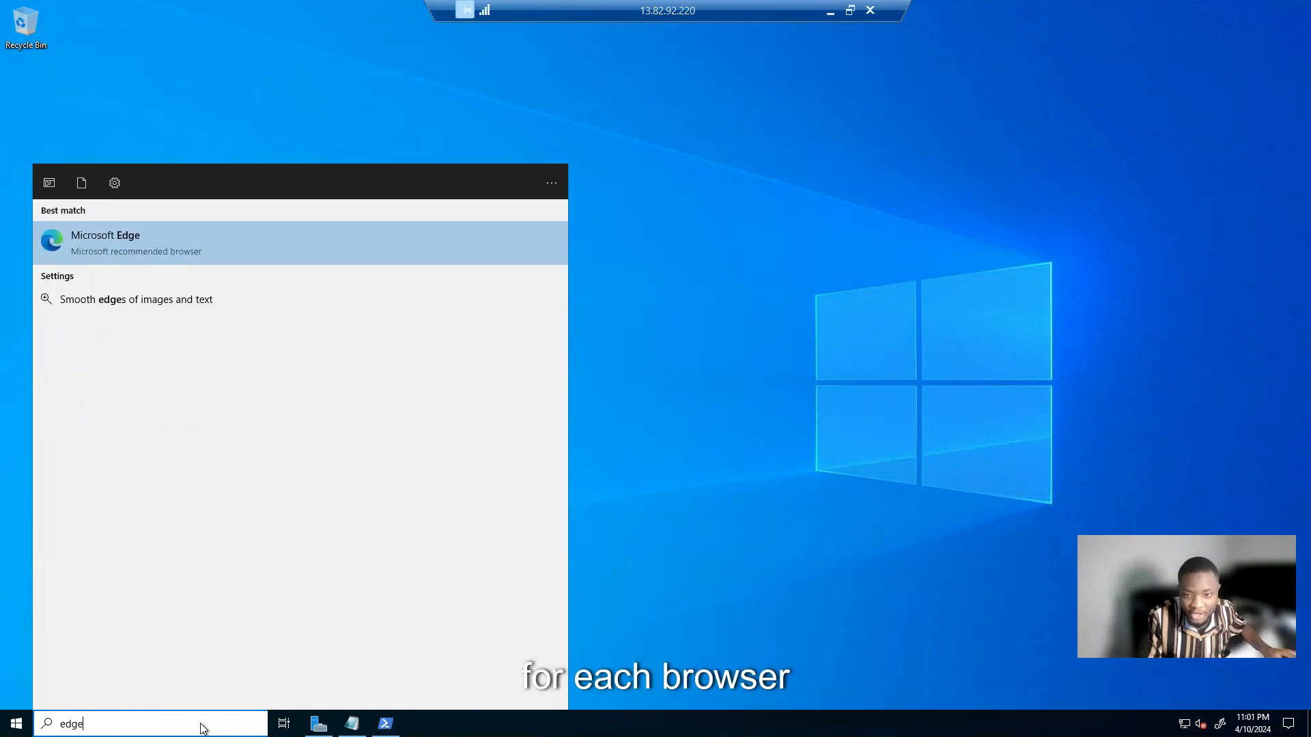
{"action": "left_click", "coordinate": [125, 234]}
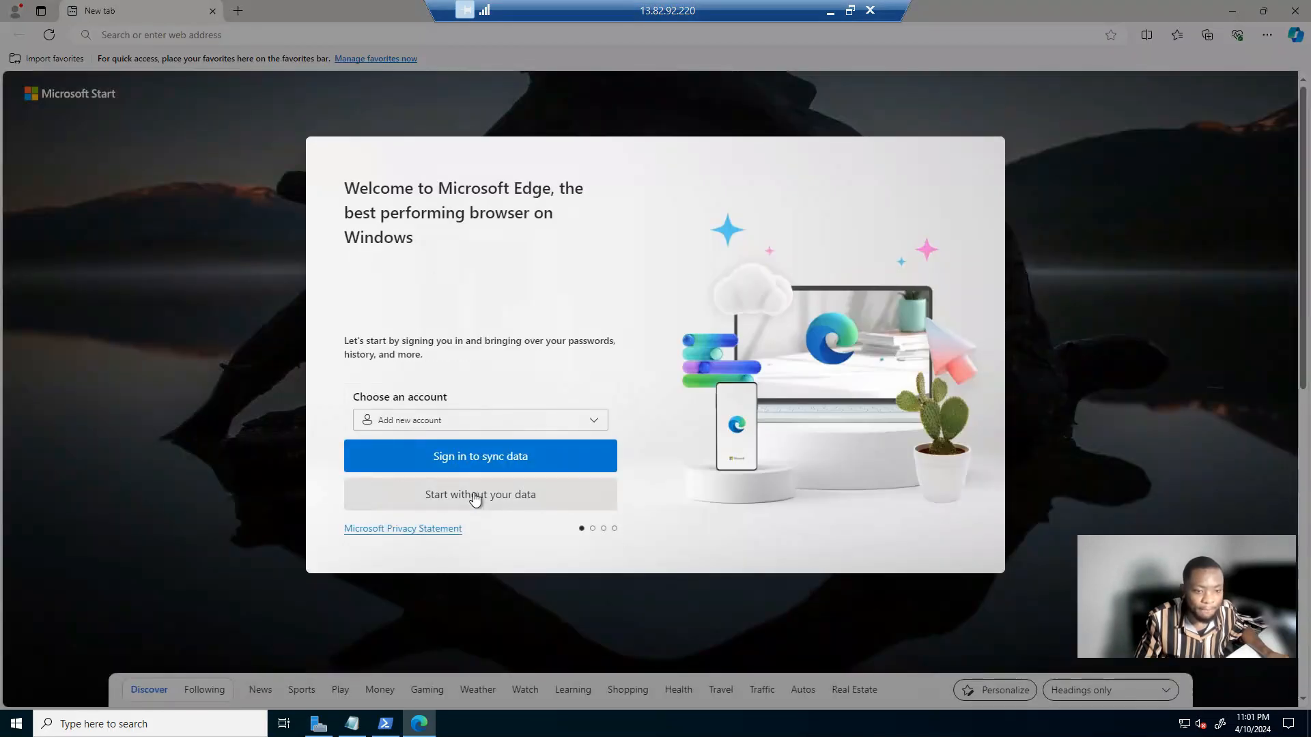
Step: Go through the Edge first-run setup without signing in or importing Google data, and confirm to start browsing
{"action": "left_click", "coordinate": [456, 498]}
{"action": "left_click", "coordinate": [409, 498]}
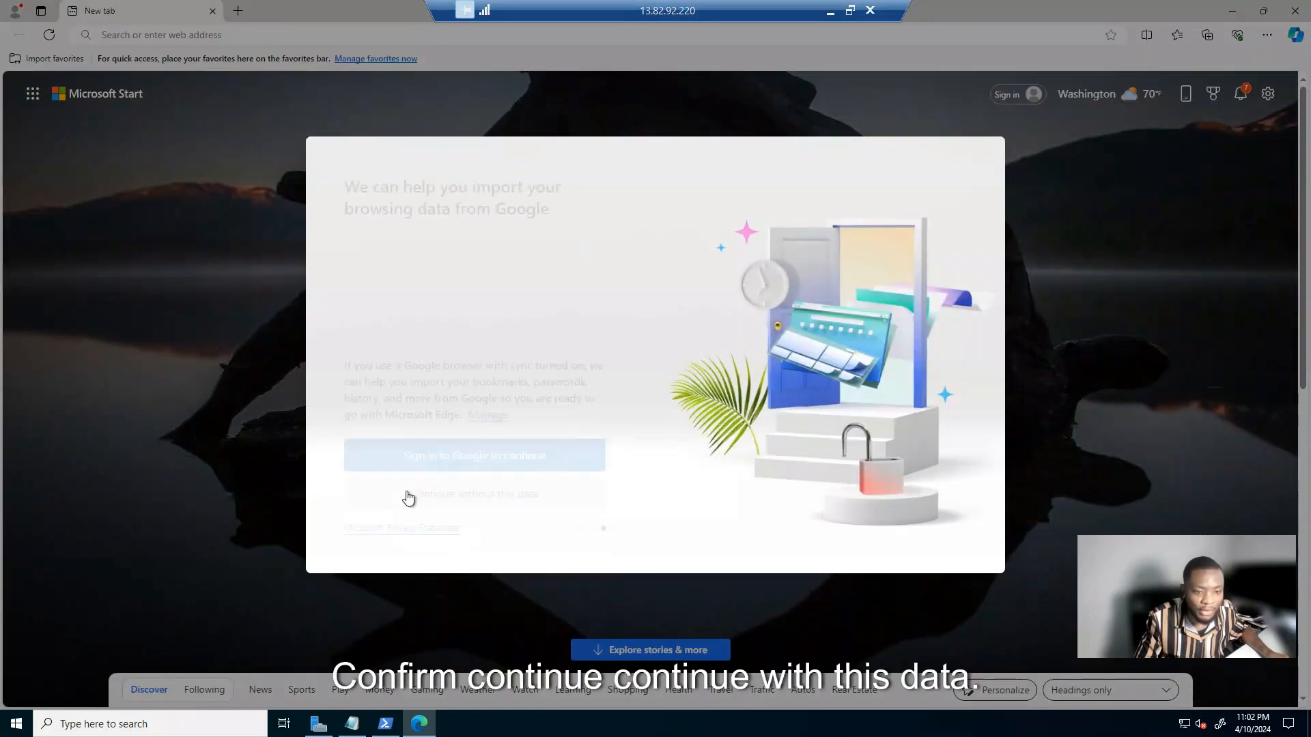
{"action": "left_click", "coordinate": [452, 500]}
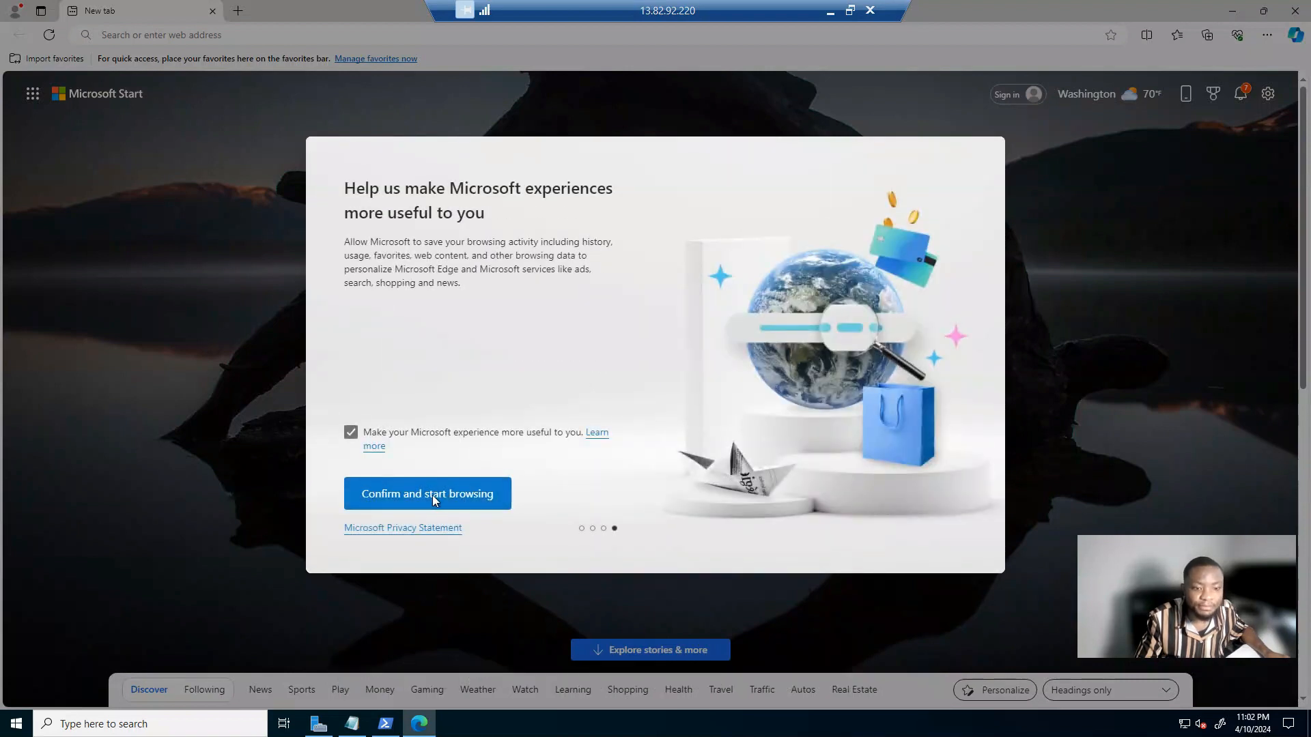
{"action": "left_click", "coordinate": [432, 494]}
{"action": "left_click", "coordinate": [375, 11]}
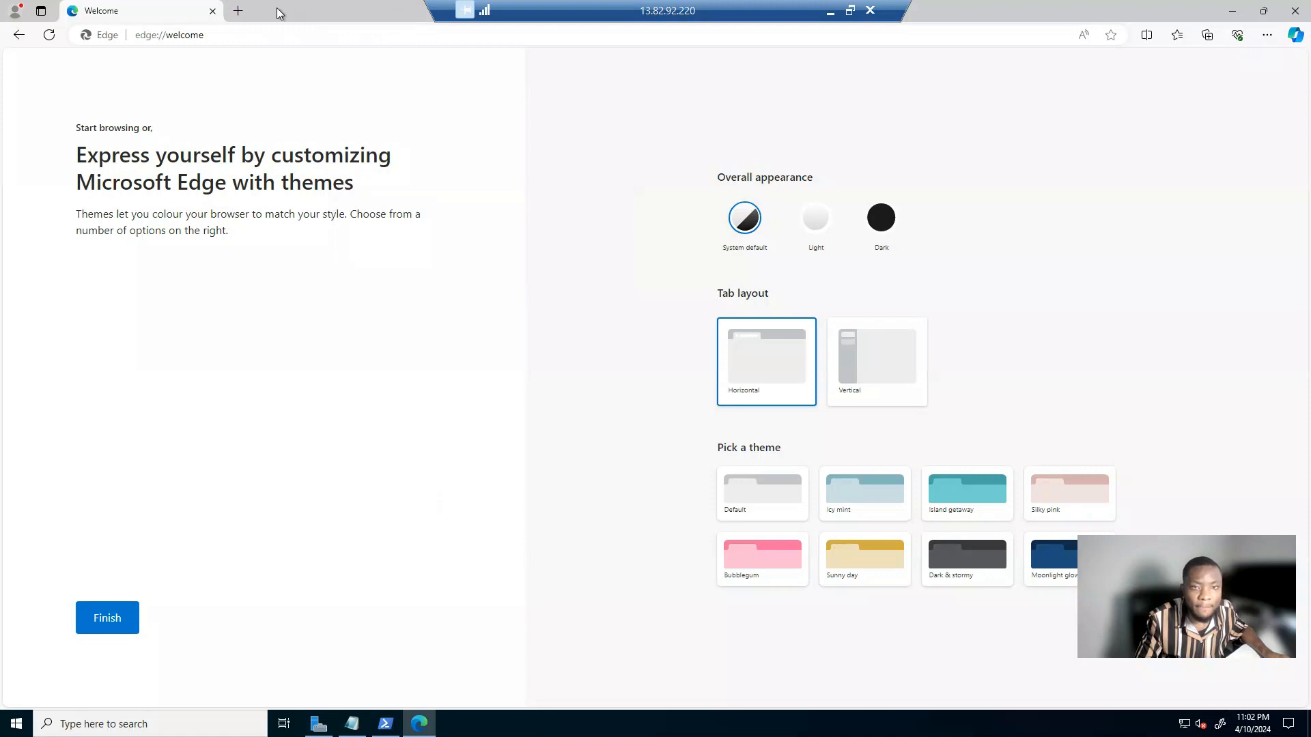
Step: Search the web for "microsoft azure storage explorer download" in a new browser tab
{"action": "left_click", "coordinate": [239, 11]}
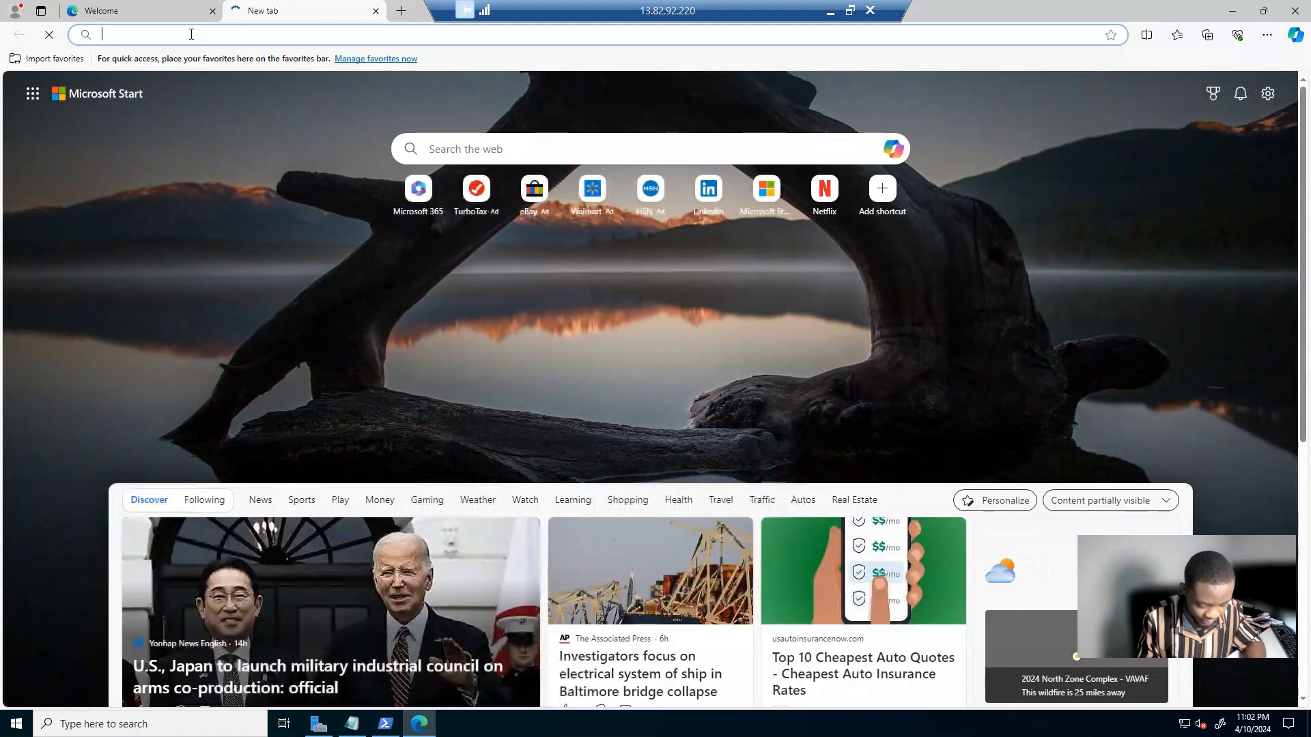
{"action": "type", "text": "microsoft"}
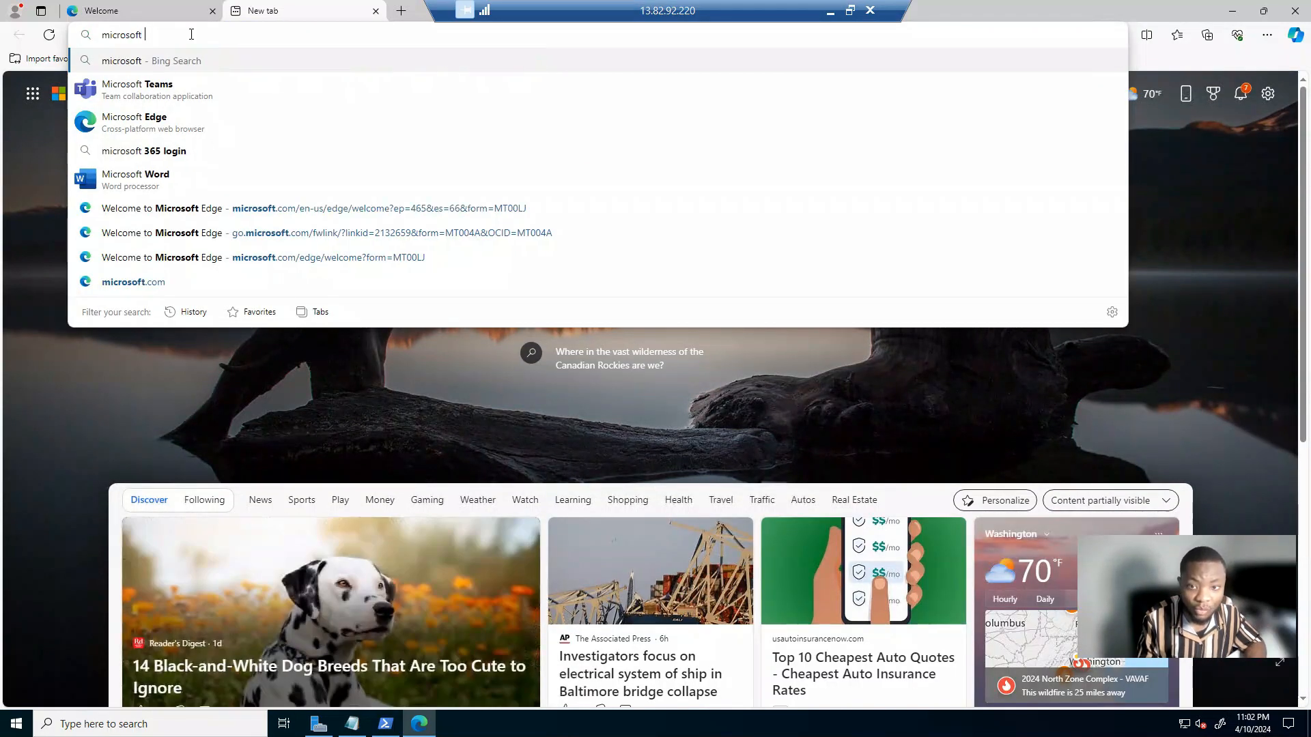
{"action": "type", "text": " az"}
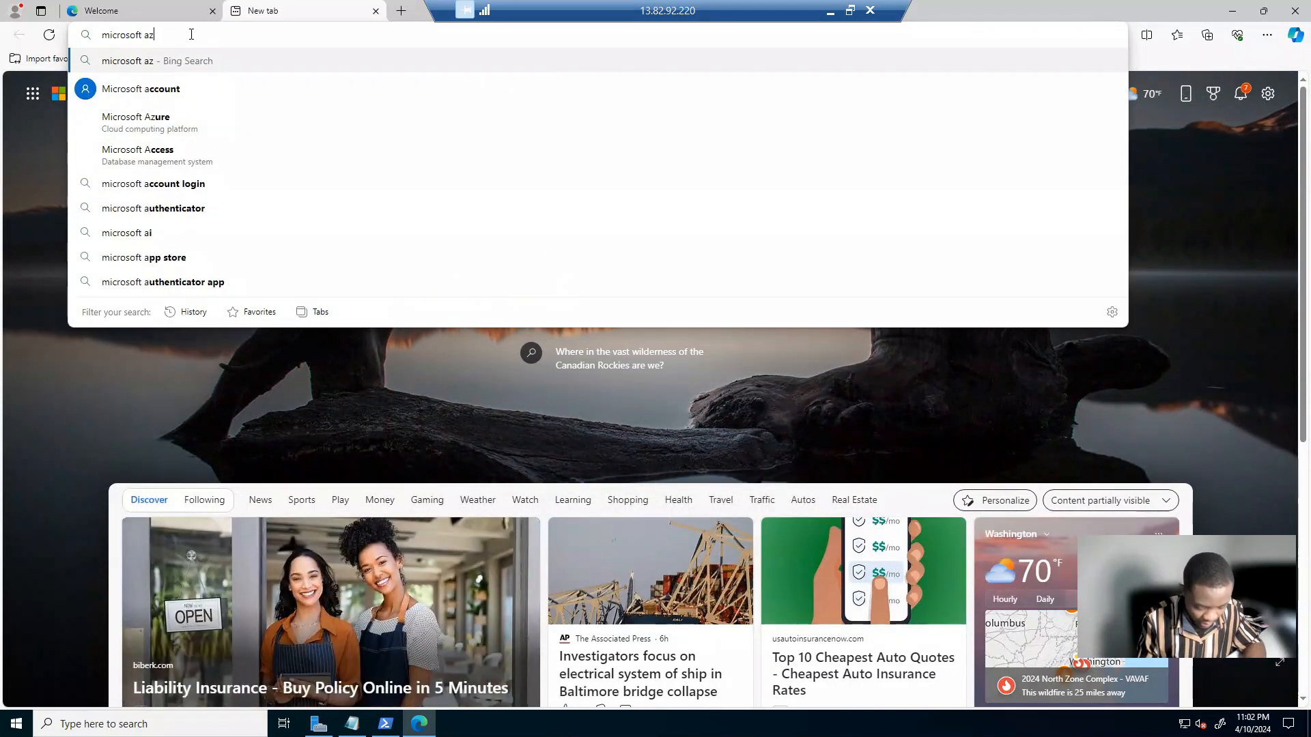
{"action": "type", "text": "ure stor"}
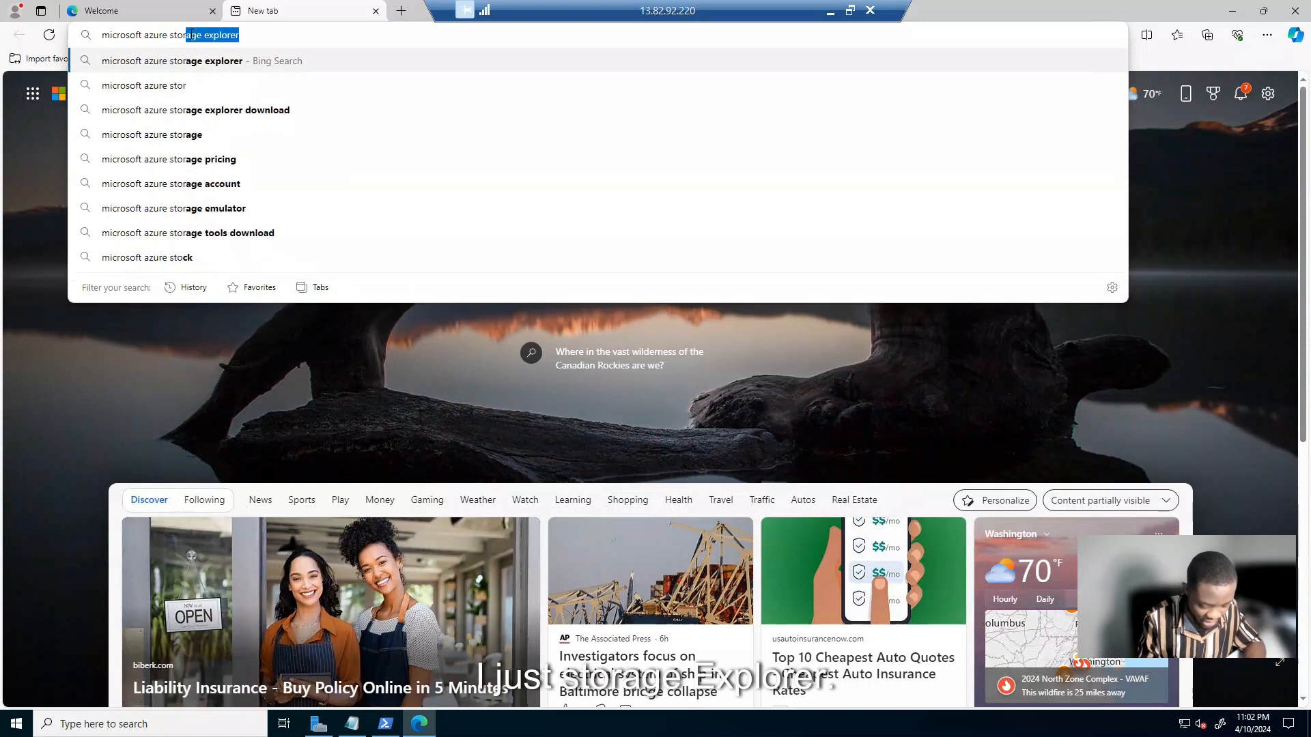
{"action": "type", "text": "age ex"}
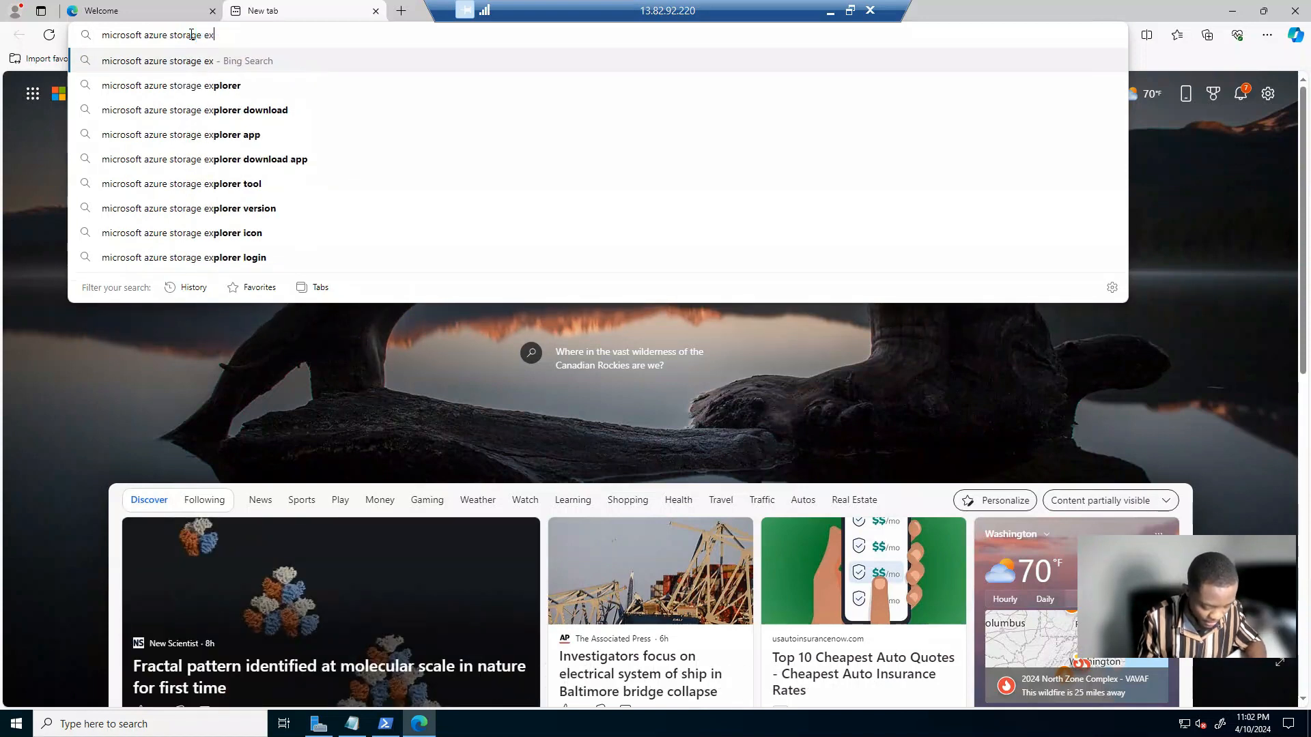
{"action": "type", "text": "plorer"}
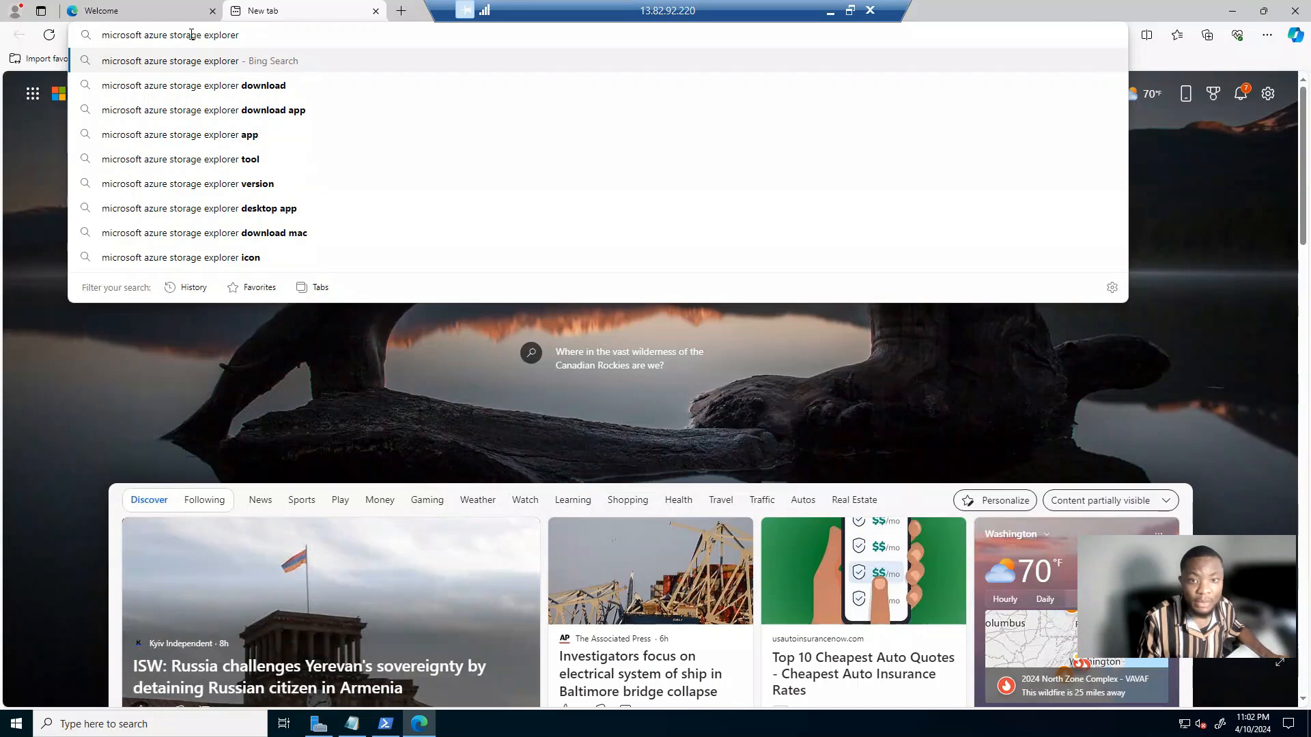
{"action": "left_click", "coordinate": [243, 86]}
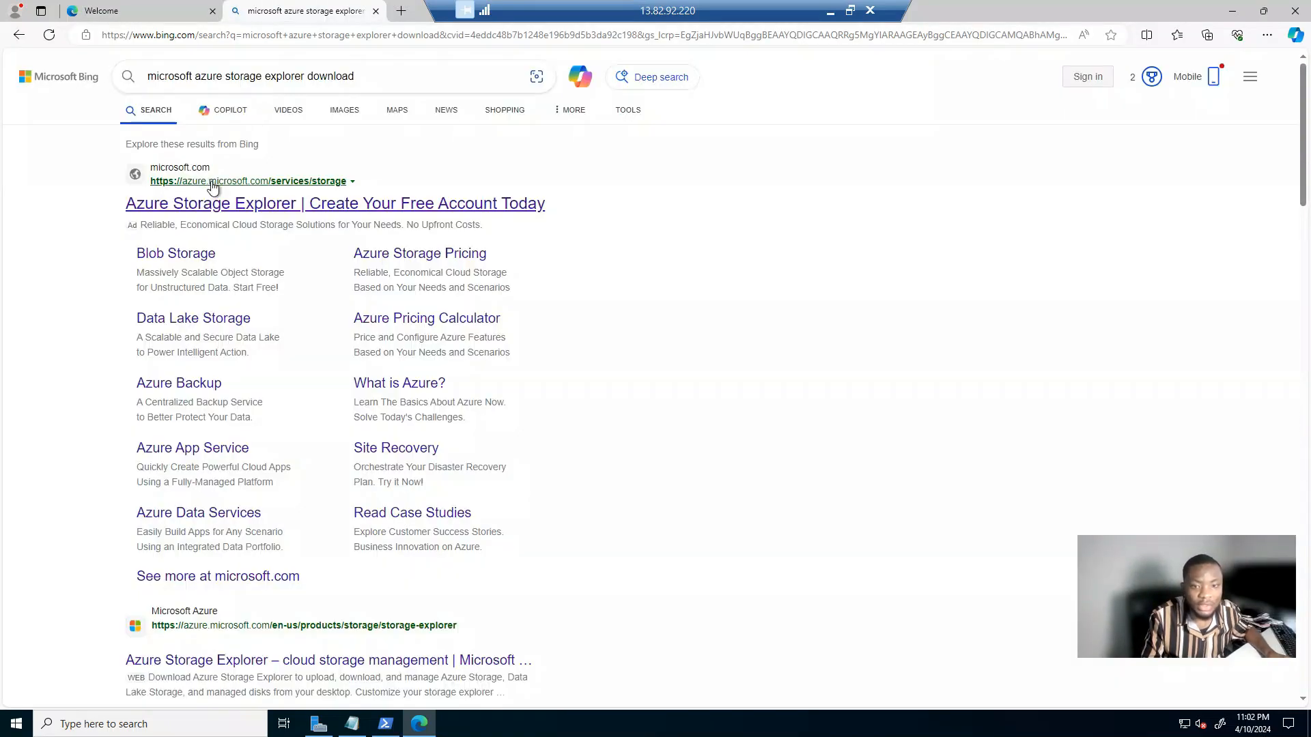
{"action": "left_click", "coordinate": [260, 204]}
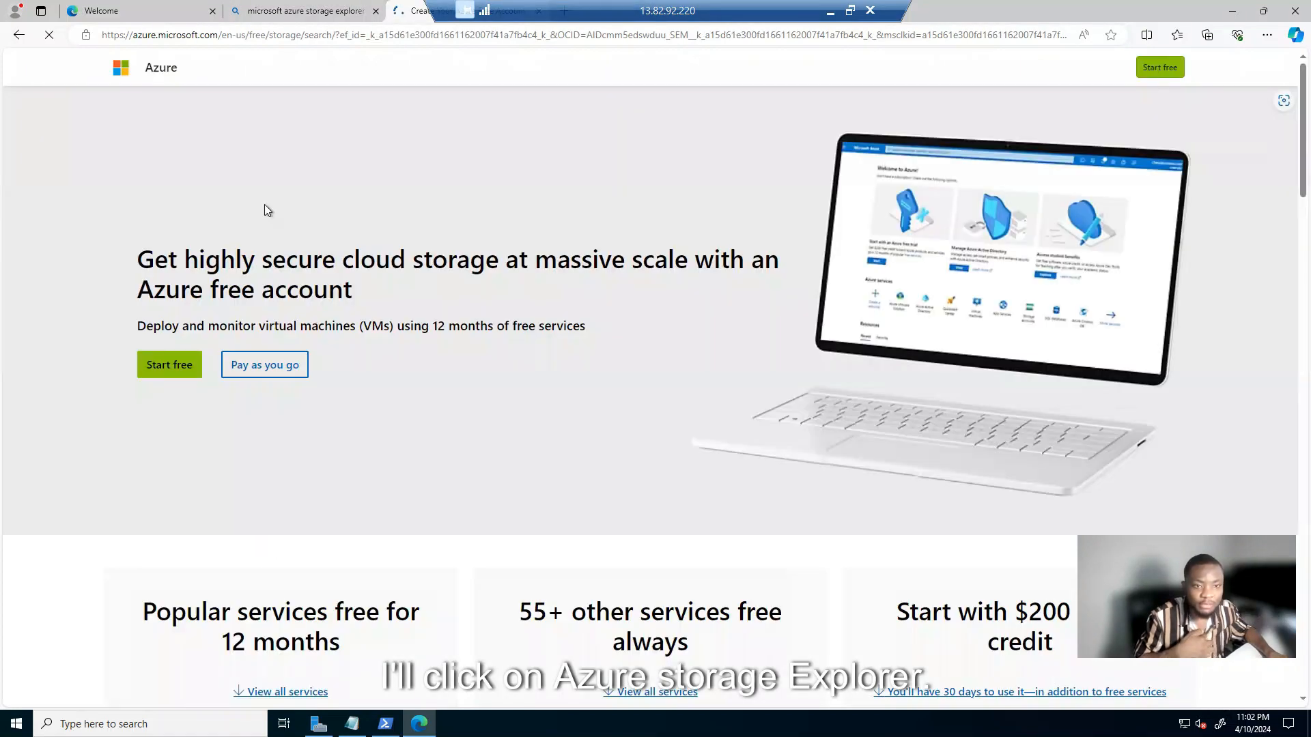
{"action": "scroll", "coordinate": [680, 334], "scroll_direction": "down", "scroll_amount": 10}
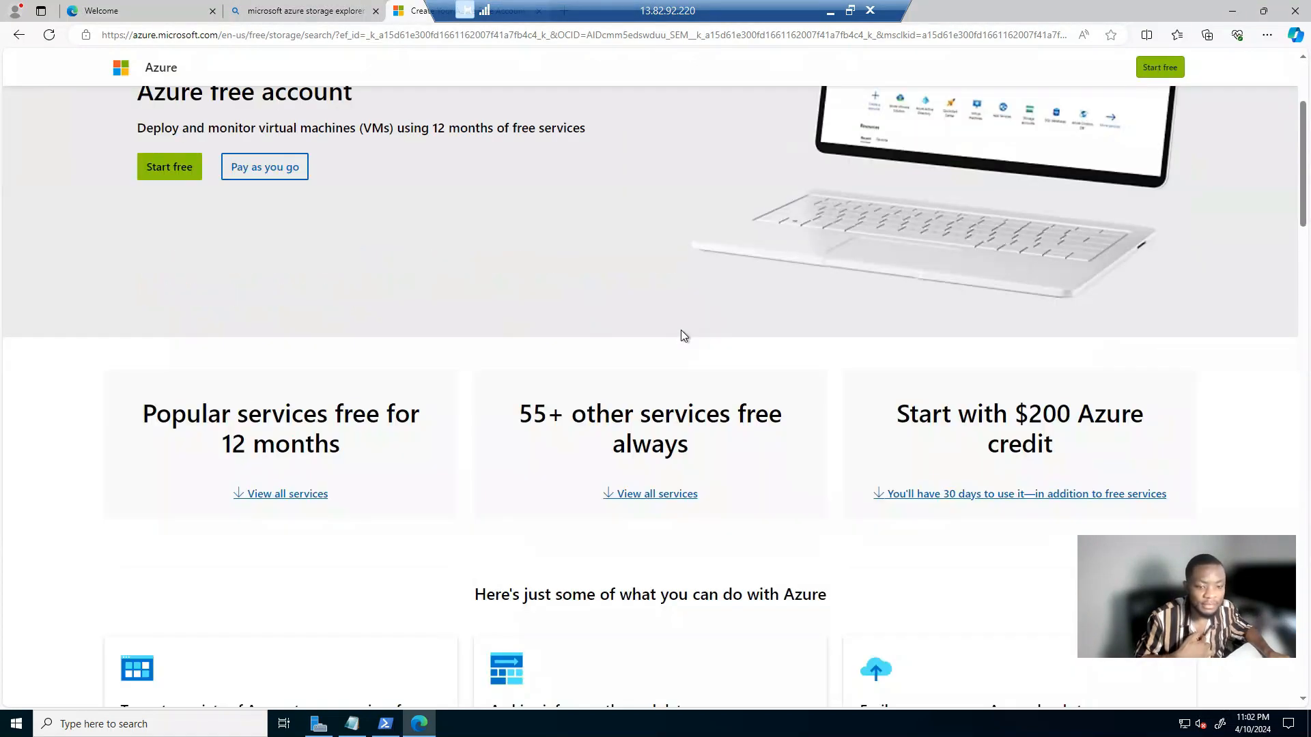
{"action": "scroll", "coordinate": [456, 325], "scroll_direction": "up", "scroll_amount": 10}
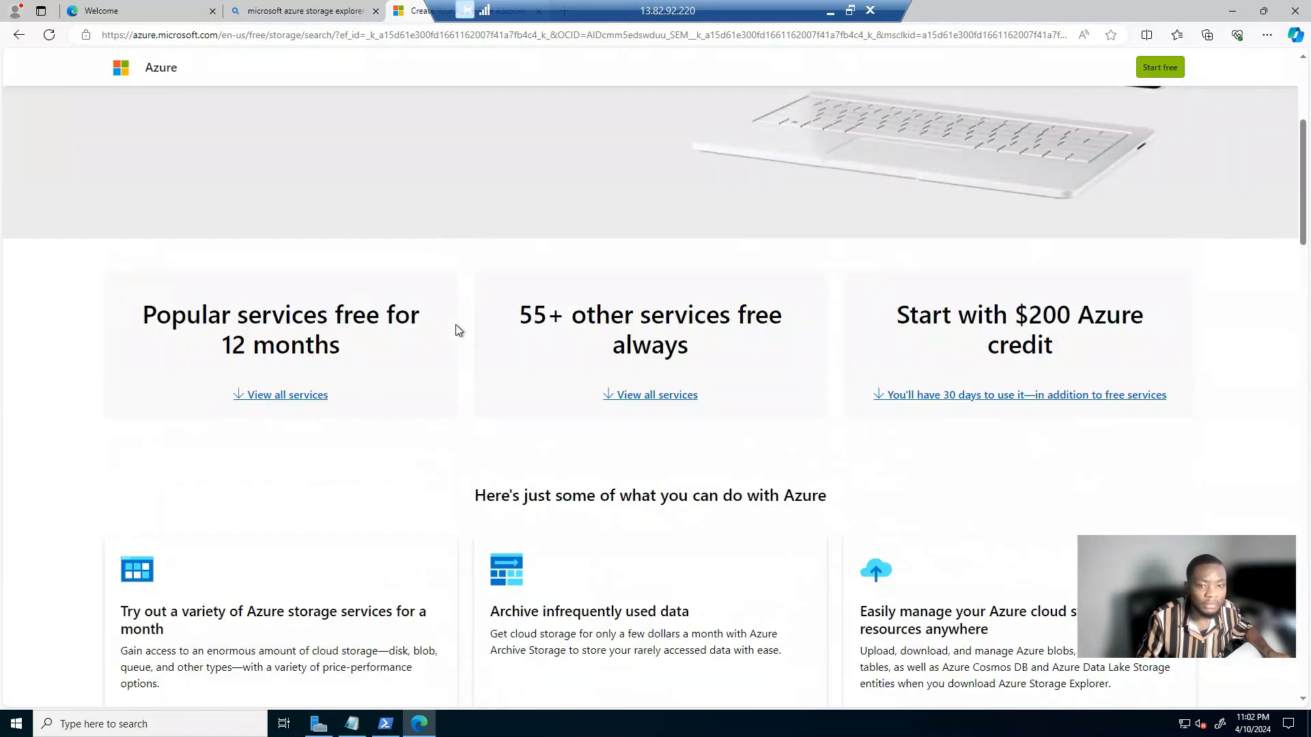
{"action": "left_click", "coordinate": [18, 35]}
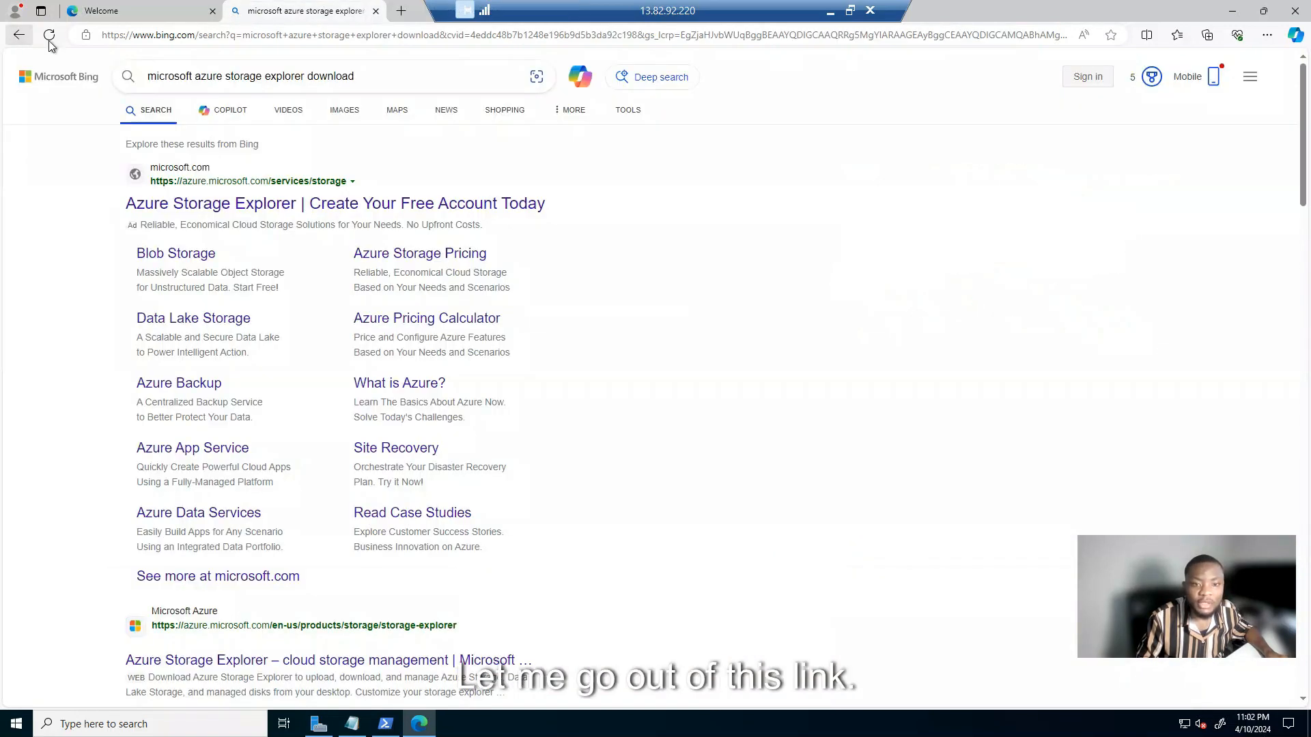
Step: Open the Azure Storage Explorer product page from the search results, dismiss the survey and download the Windows version
{"action": "scroll", "coordinate": [239, 311], "scroll_direction": "down", "scroll_amount": 6}
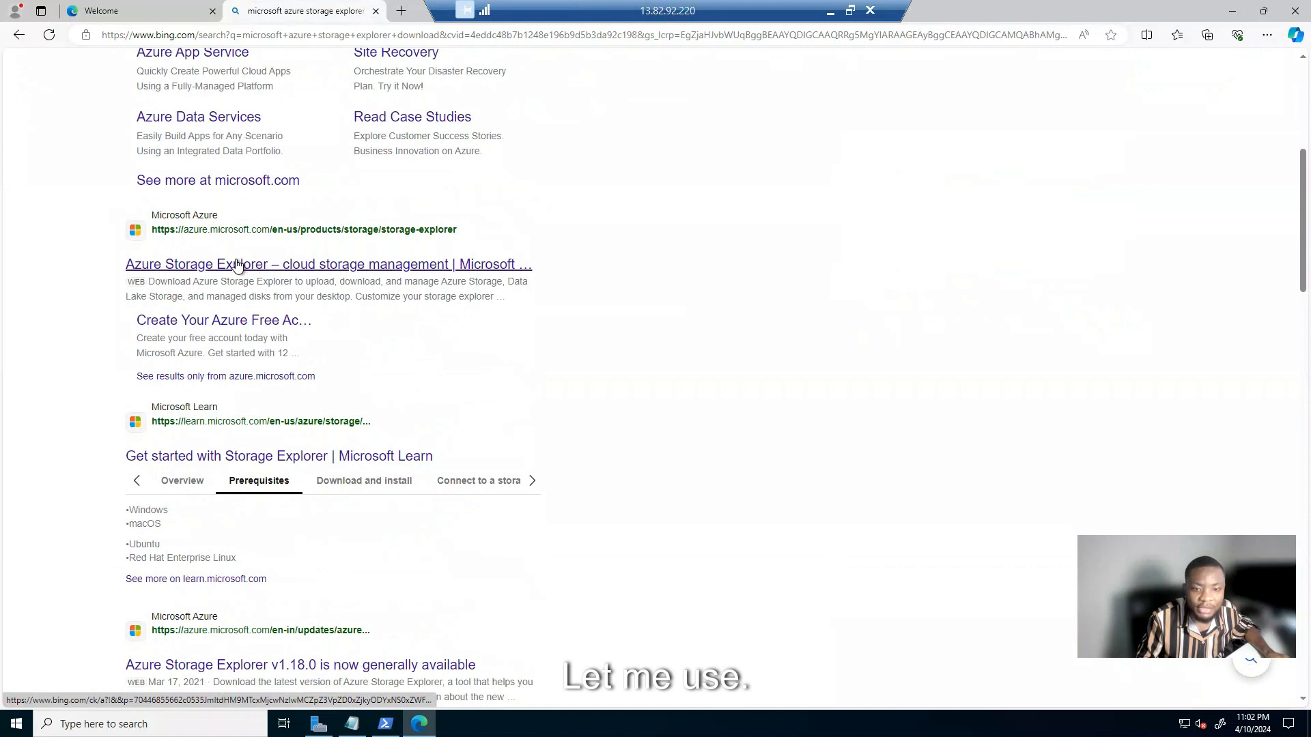
{"action": "left_click", "coordinate": [237, 270]}
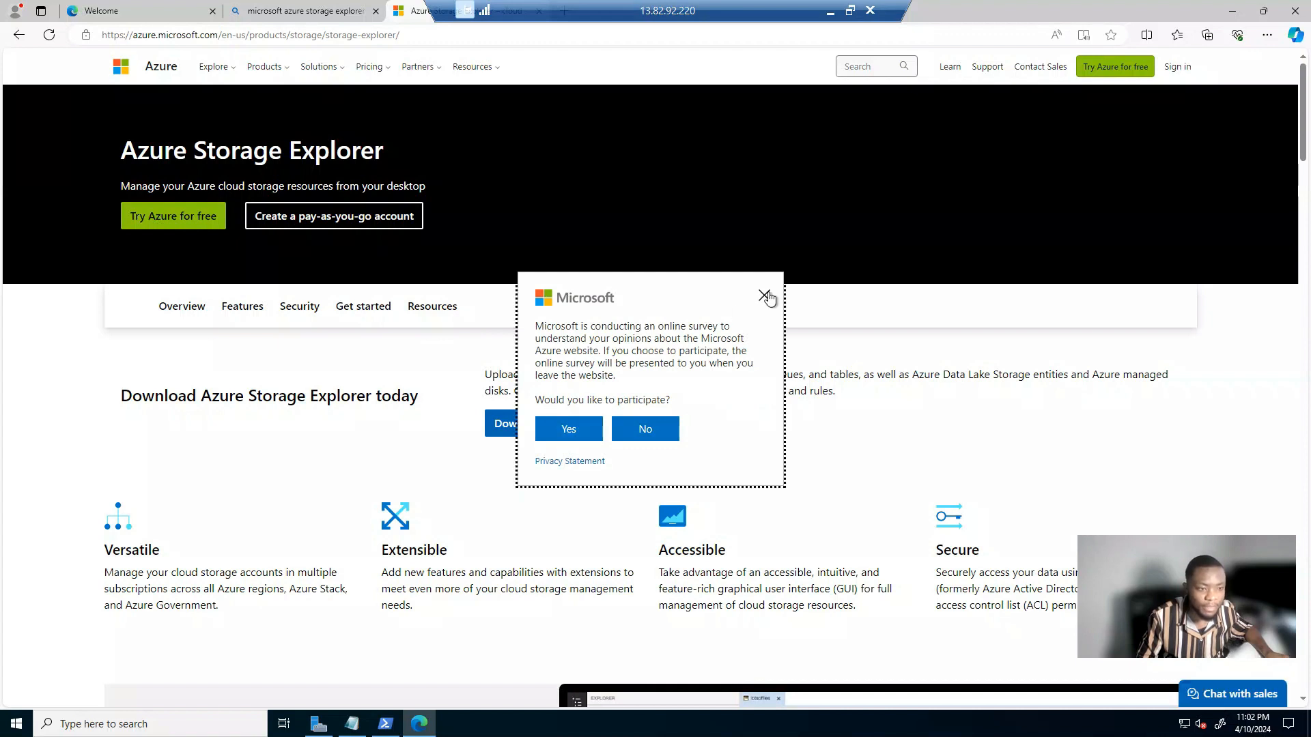
{"action": "left_click", "coordinate": [763, 296]}
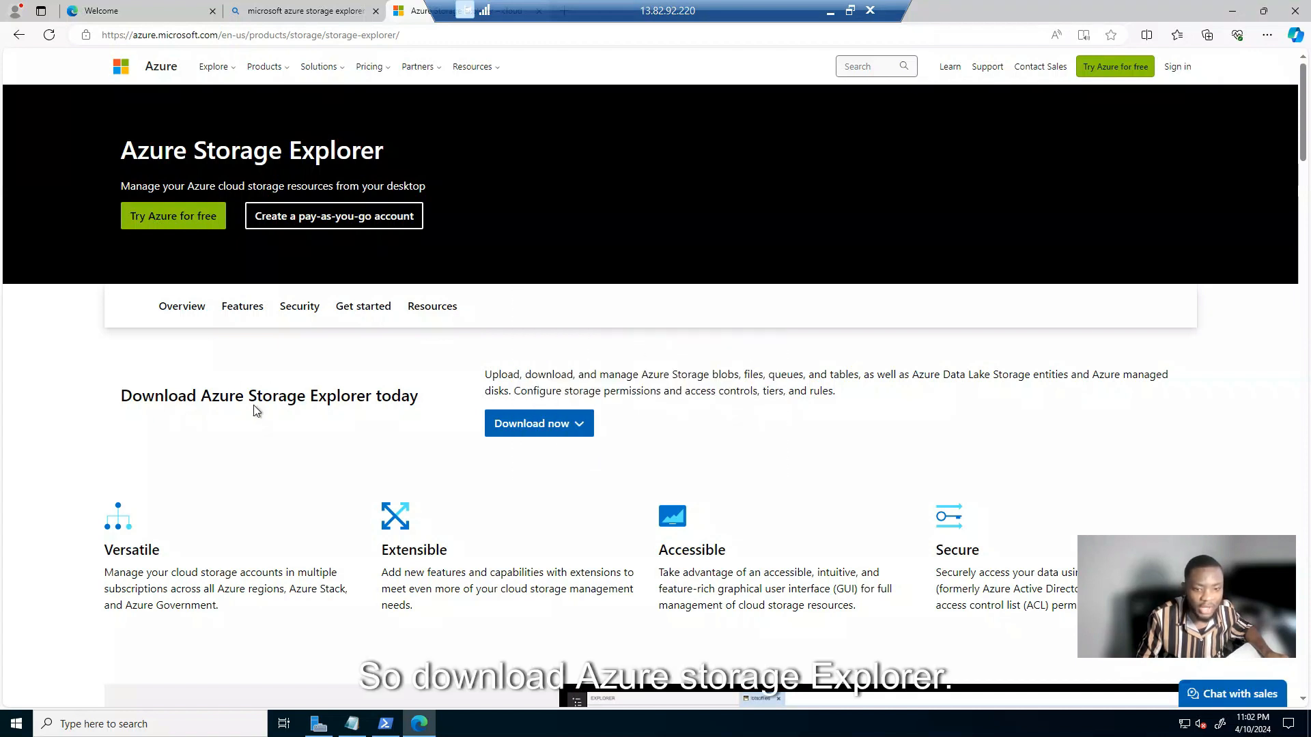
{"action": "left_click", "coordinate": [580, 424]}
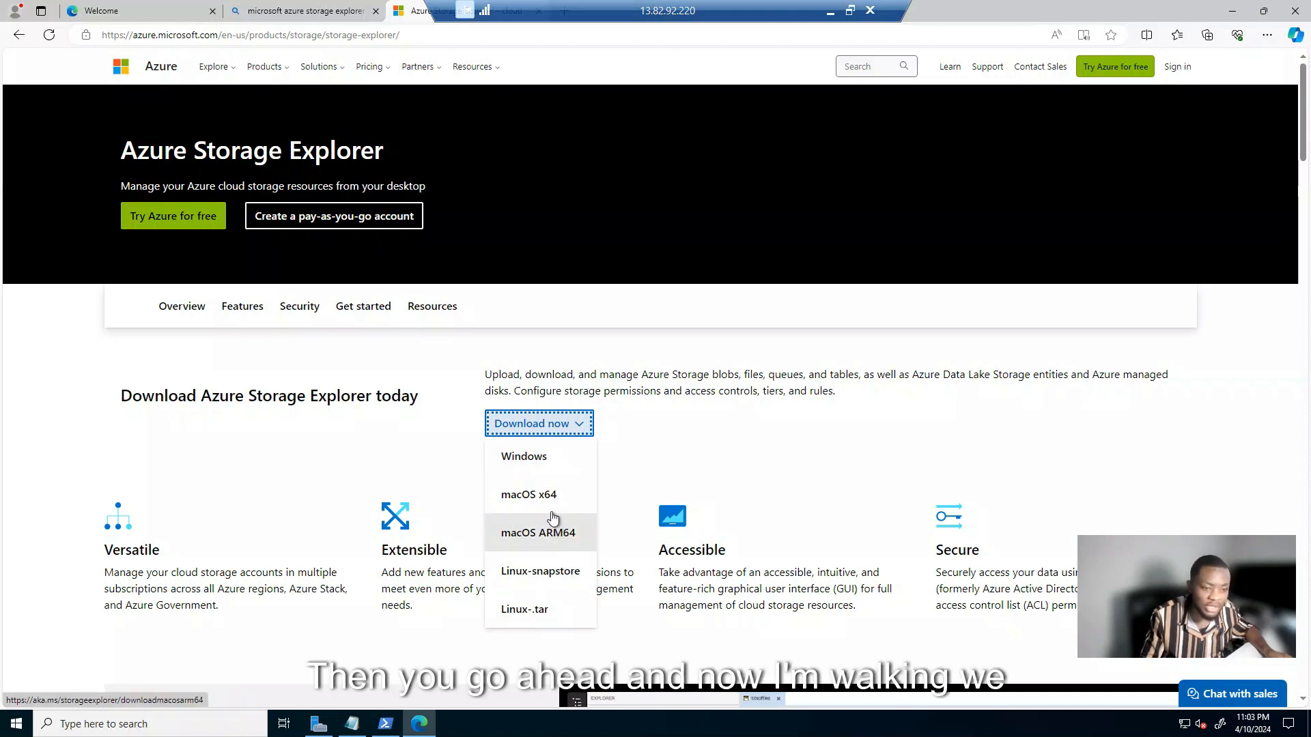
{"action": "left_click", "coordinate": [527, 463]}
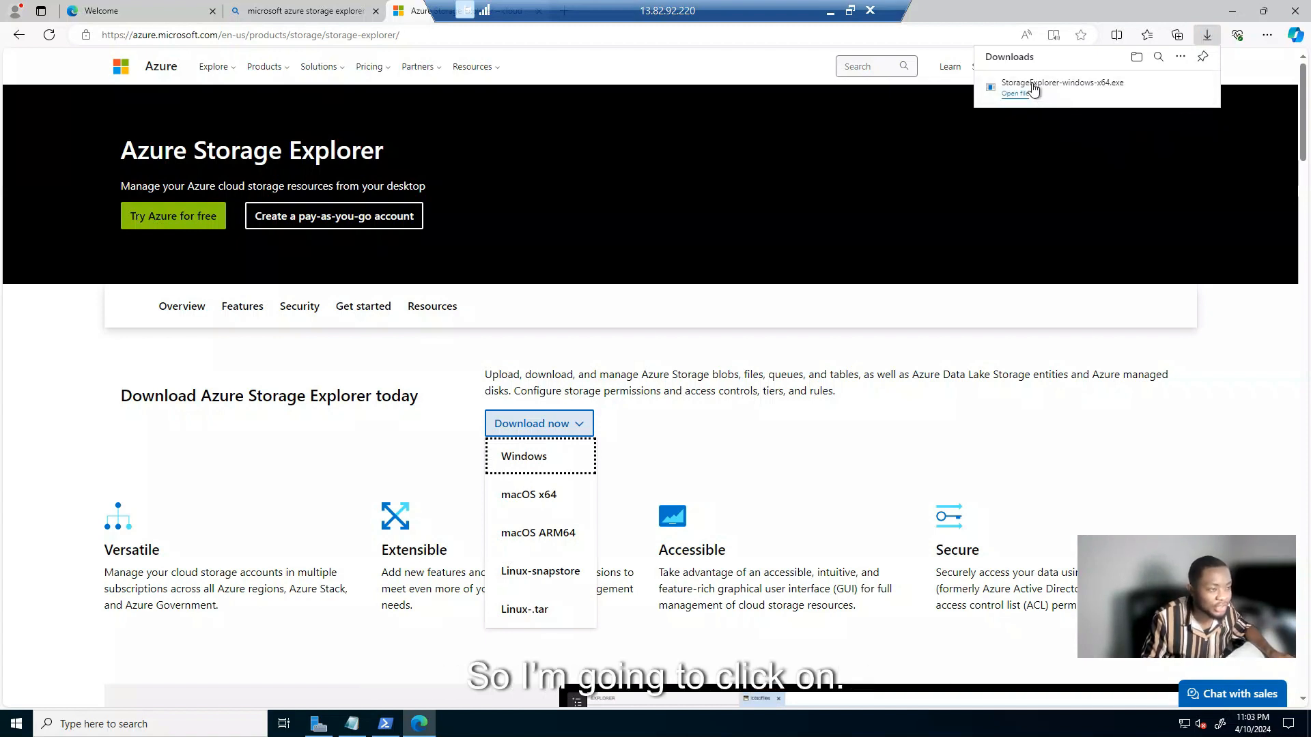
Step: Run the downloaded StorageExplorer-windows-x64.exe and choose to install it for the current user only
{"action": "left_click", "coordinate": [1034, 89]}
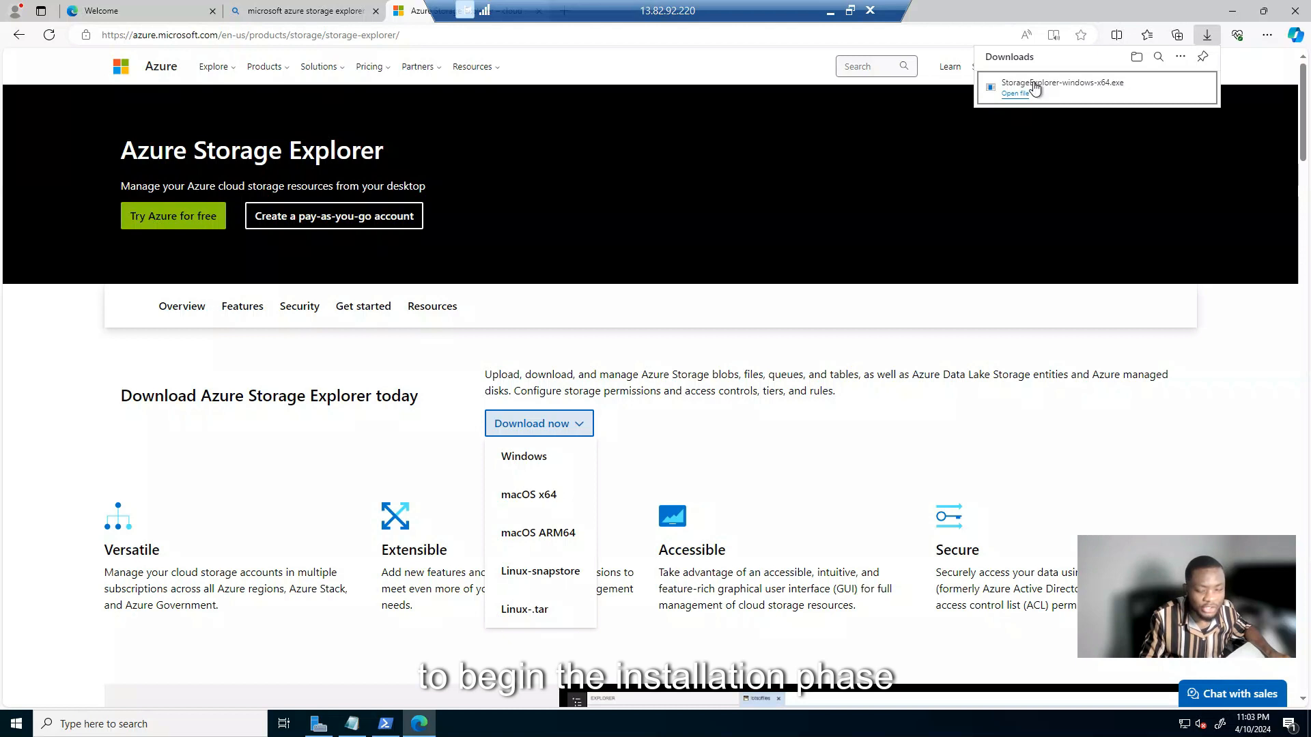
{"action": "left_click", "coordinate": [1035, 87]}
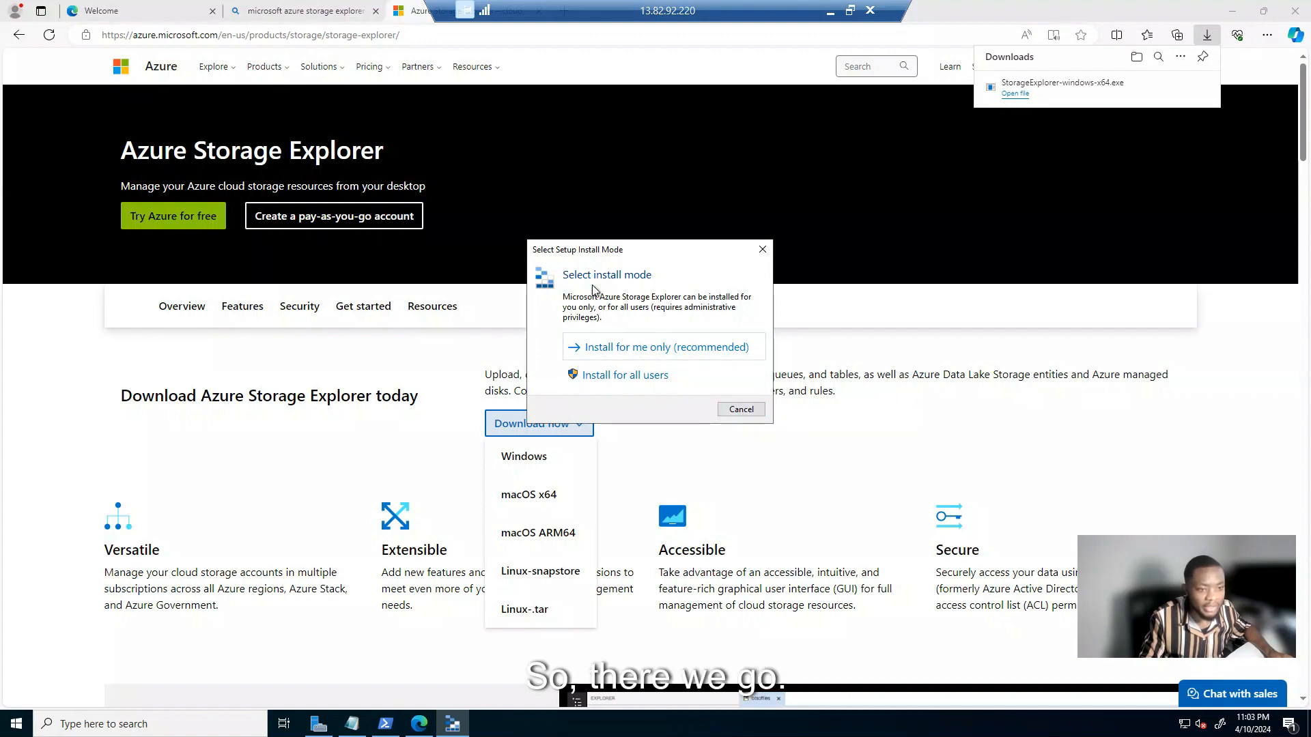
{"action": "left_click", "coordinate": [639, 353]}
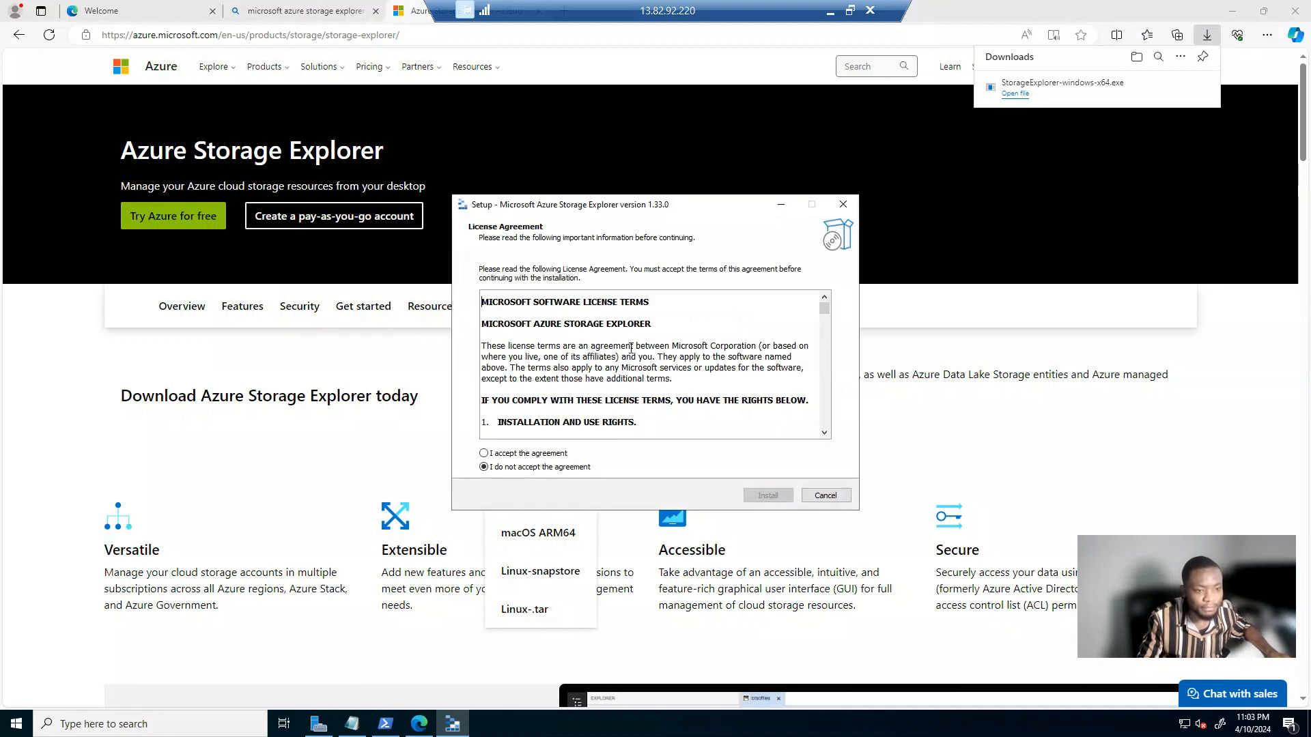
Step: Accept the license agreement, install Storage Explorer with the default destination and settings, and launch it maximized on finishing setup
{"action": "left_click", "coordinate": [485, 454]}
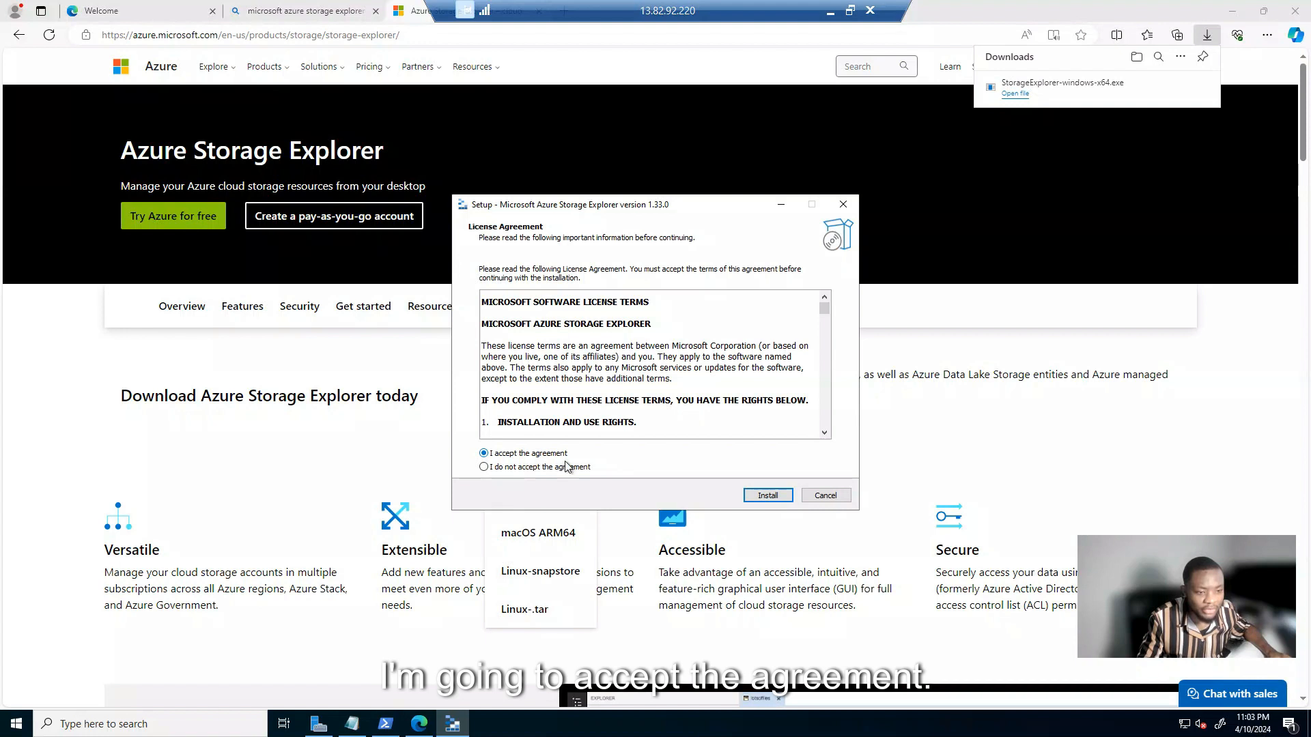
{"action": "left_click", "coordinate": [766, 496]}
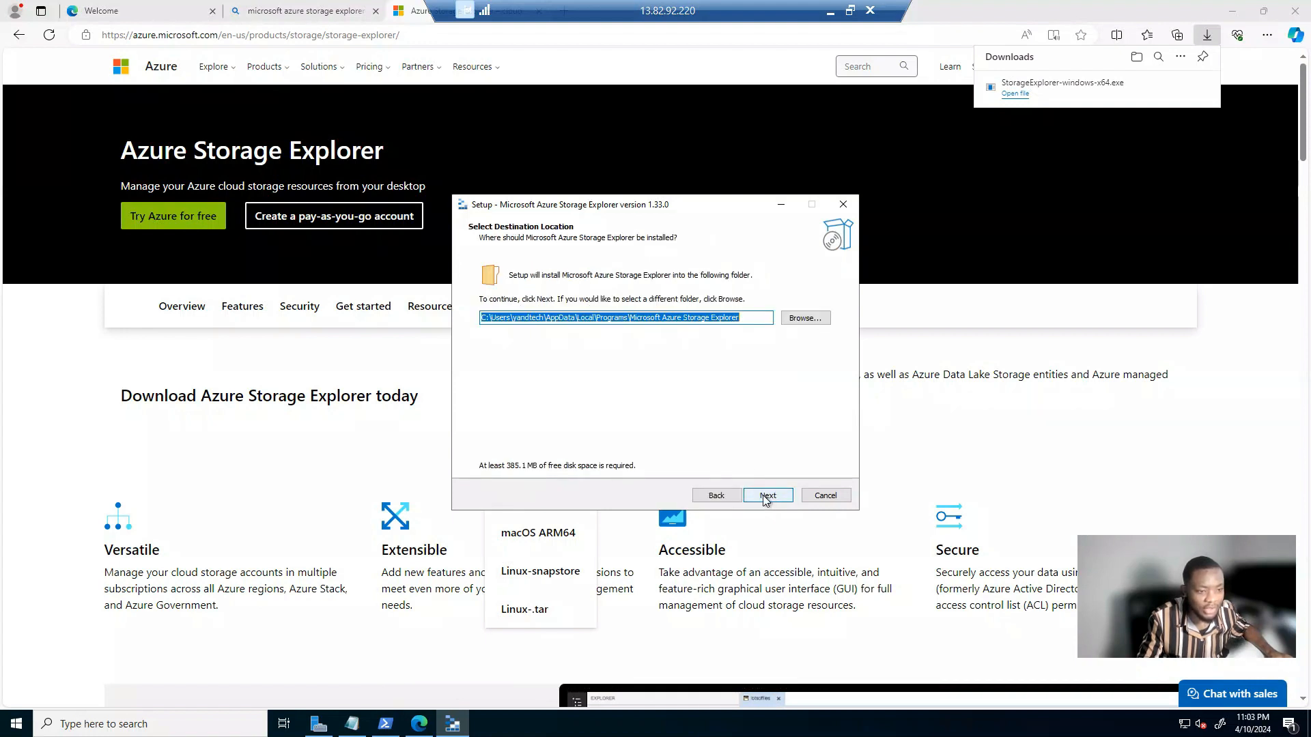
{"action": "left_click", "coordinate": [766, 496]}
{"action": "left_click", "coordinate": [768, 495]}
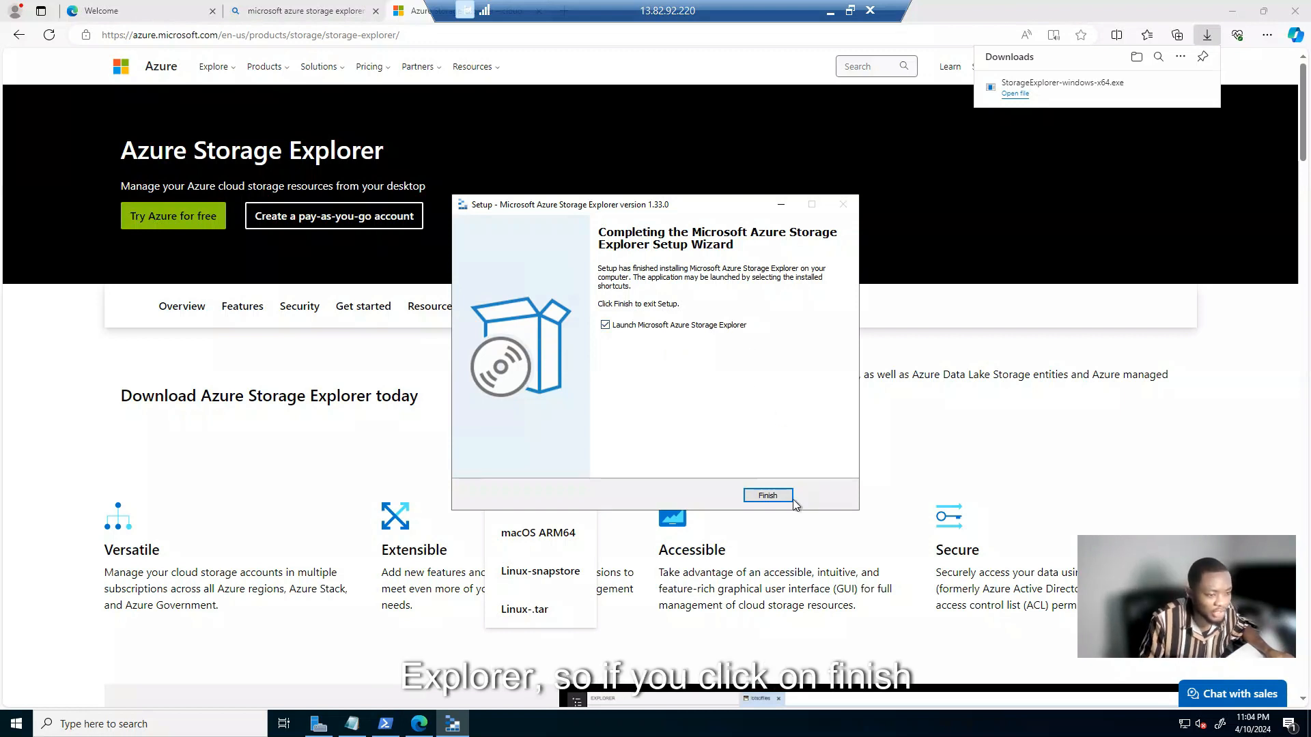
{"action": "left_click", "coordinate": [768, 496]}
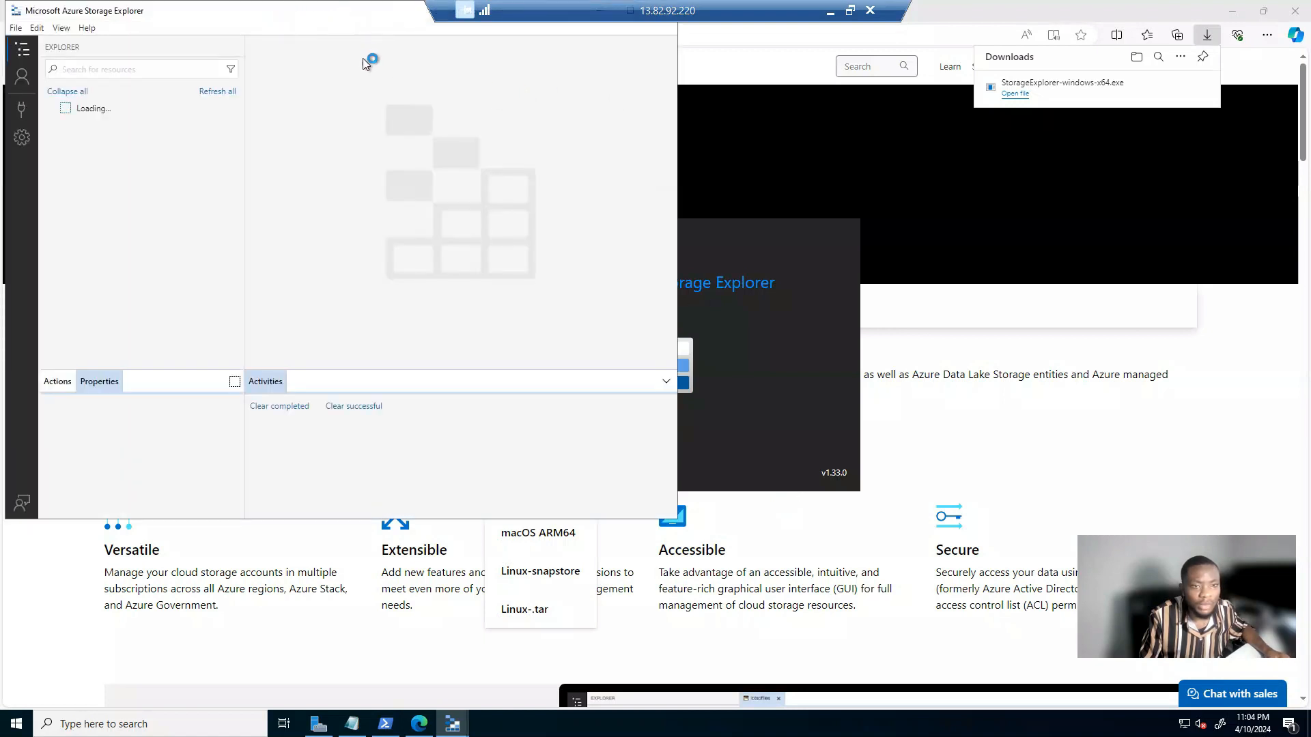
{"action": "left_click", "coordinate": [671, 104]}
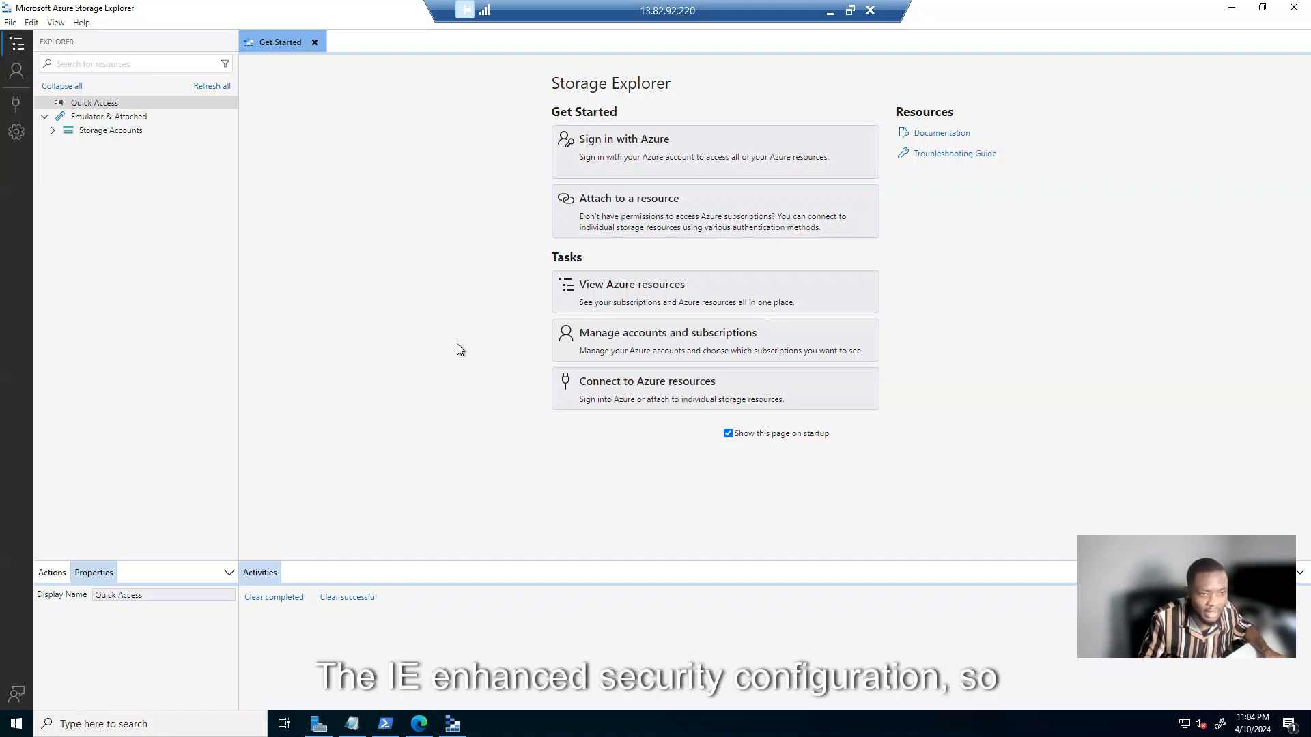
Step: Minimize Storage Explorer and Edge, and open the Local Server properties in Server Manager, dismissing the Windows Admin Center notice
{"action": "left_click", "coordinate": [1232, 13]}
{"action": "left_click", "coordinate": [1232, 14]}
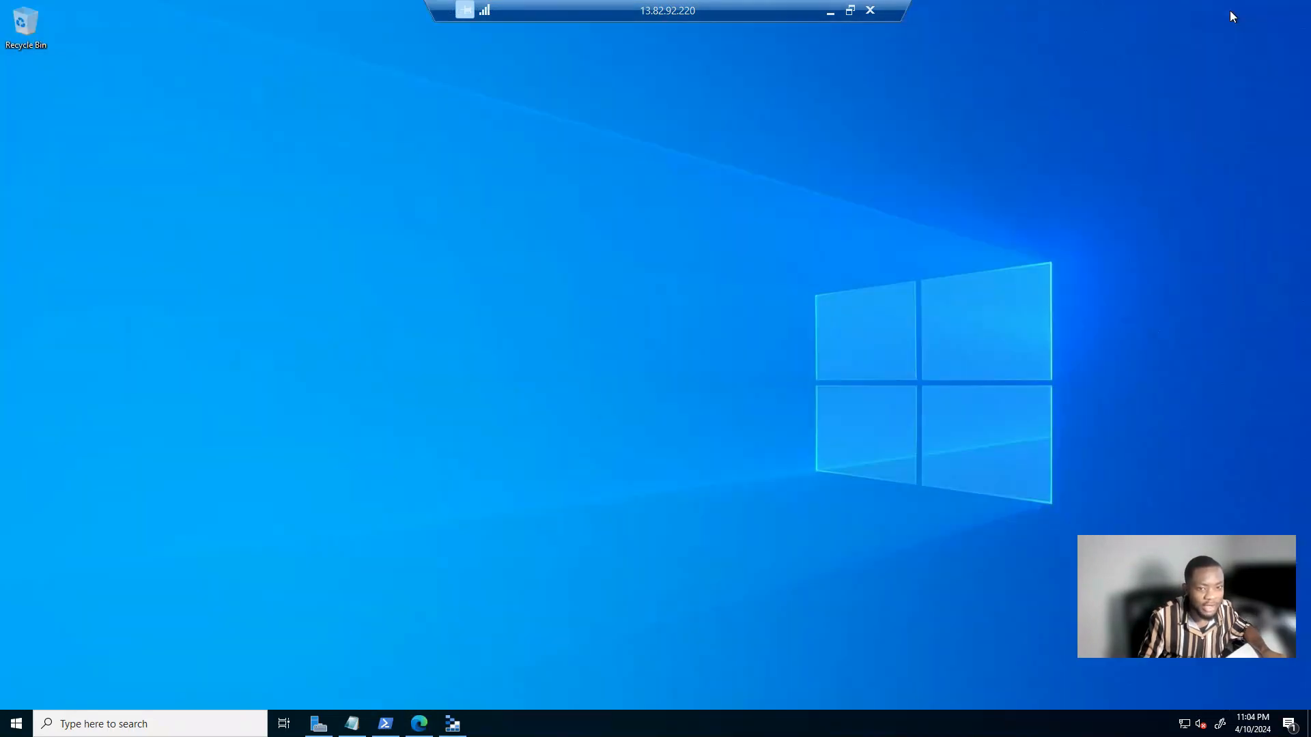
{"action": "left_click", "coordinate": [320, 724]}
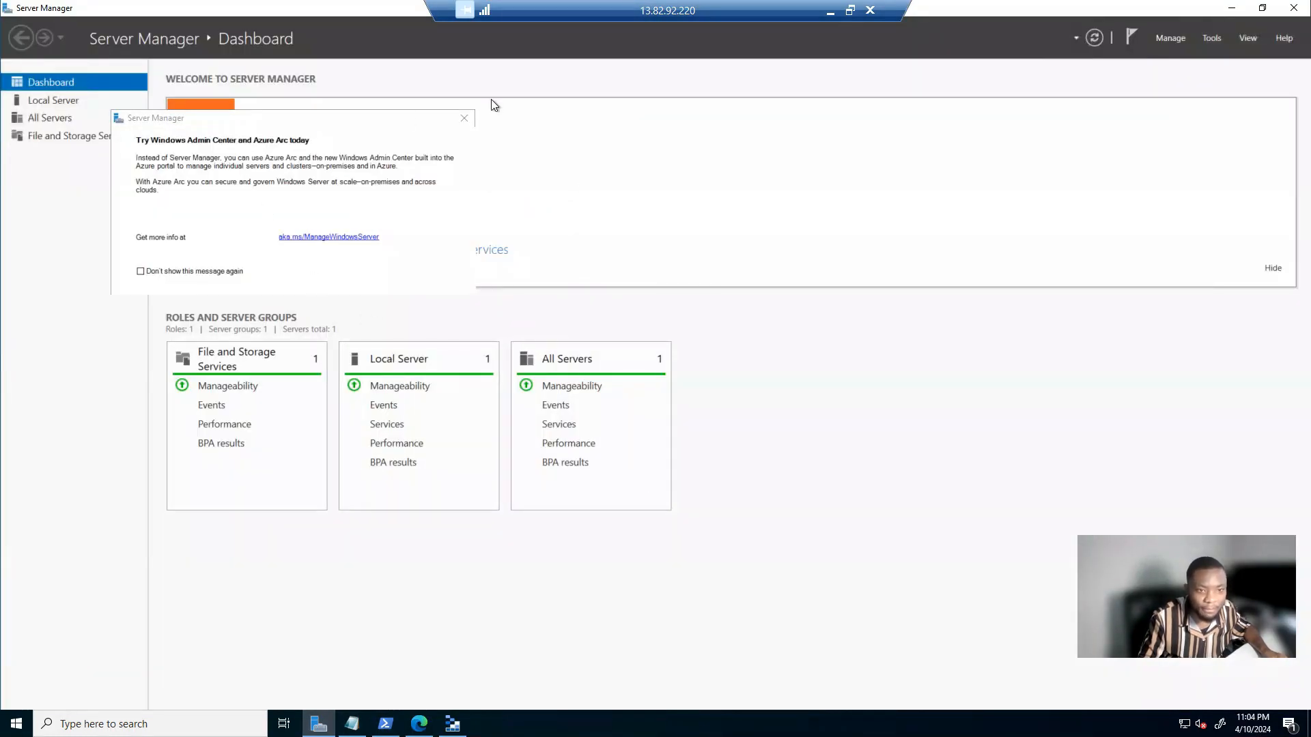
{"action": "left_click", "coordinate": [465, 119]}
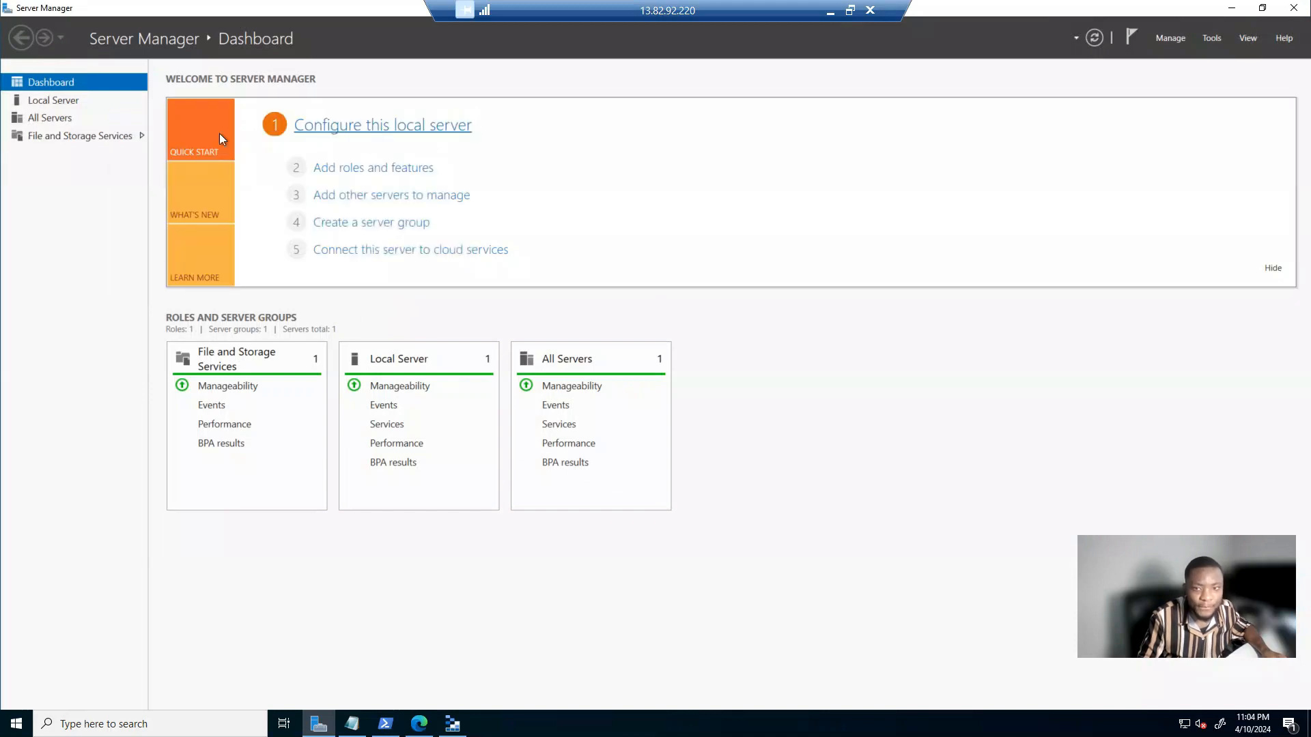
{"action": "left_click", "coordinate": [53, 102]}
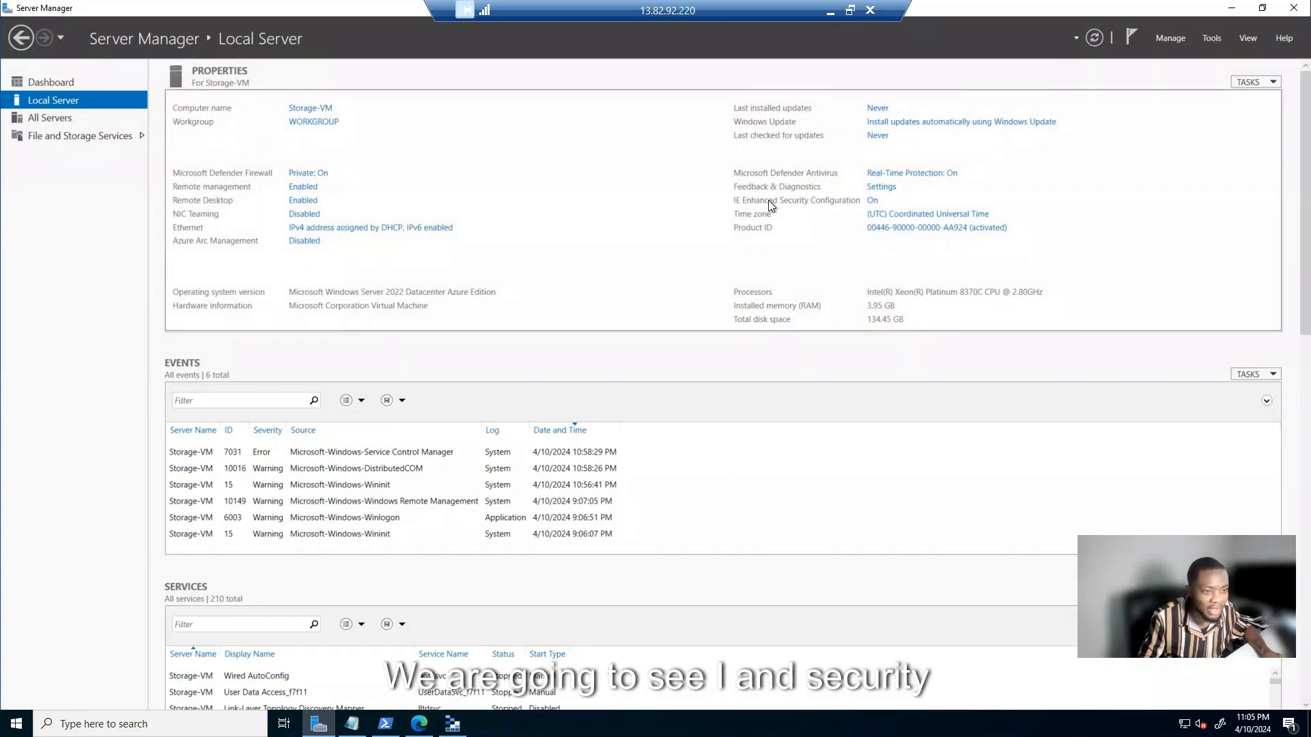
Step: Turn off IE Enhanced Security Configuration for Administrators and reload the Local Server properties to check the setting
{"action": "left_click", "coordinate": [873, 201]}
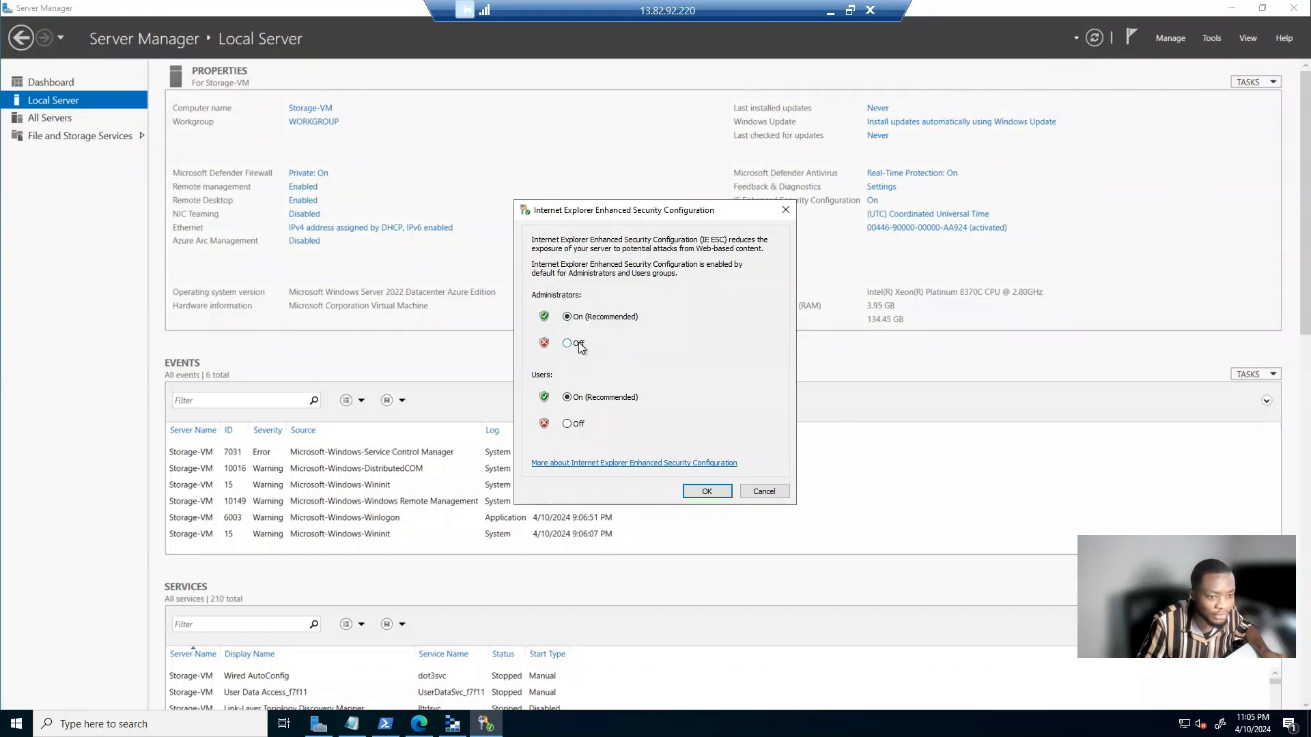
{"action": "left_click", "coordinate": [568, 343]}
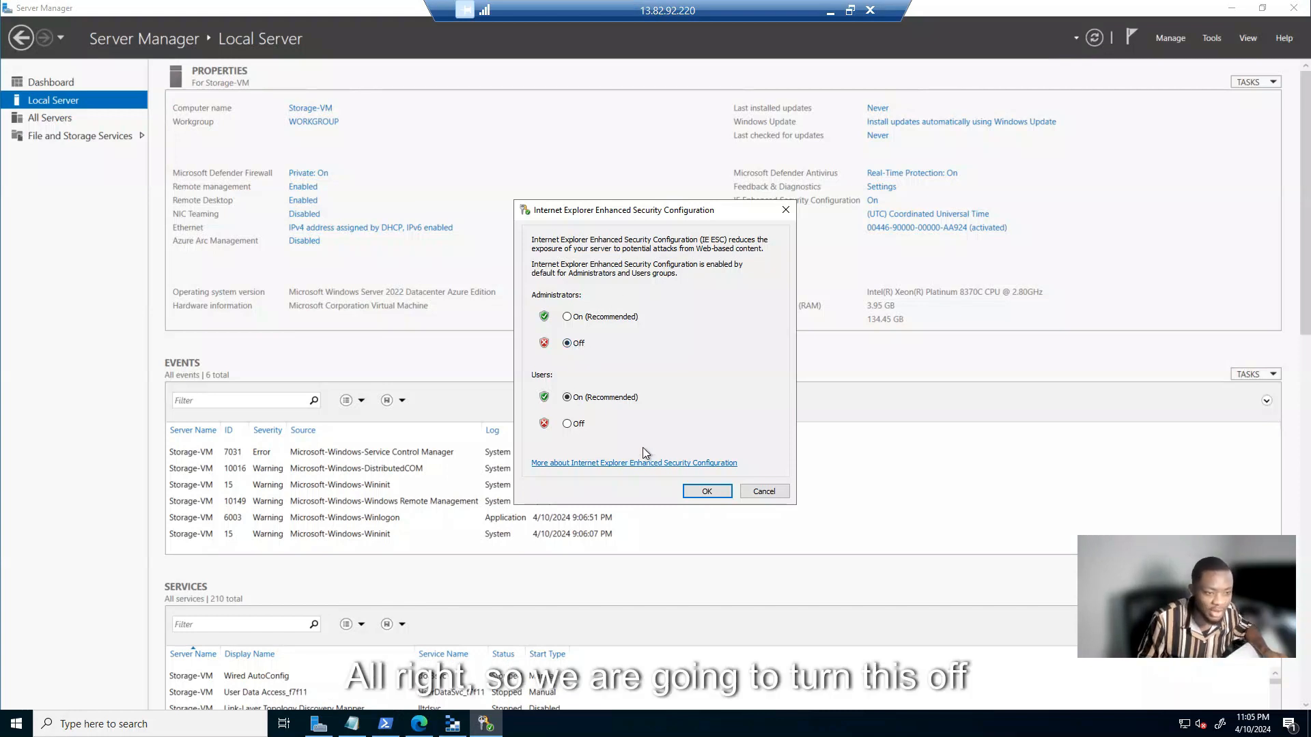
{"action": "left_click", "coordinate": [703, 491]}
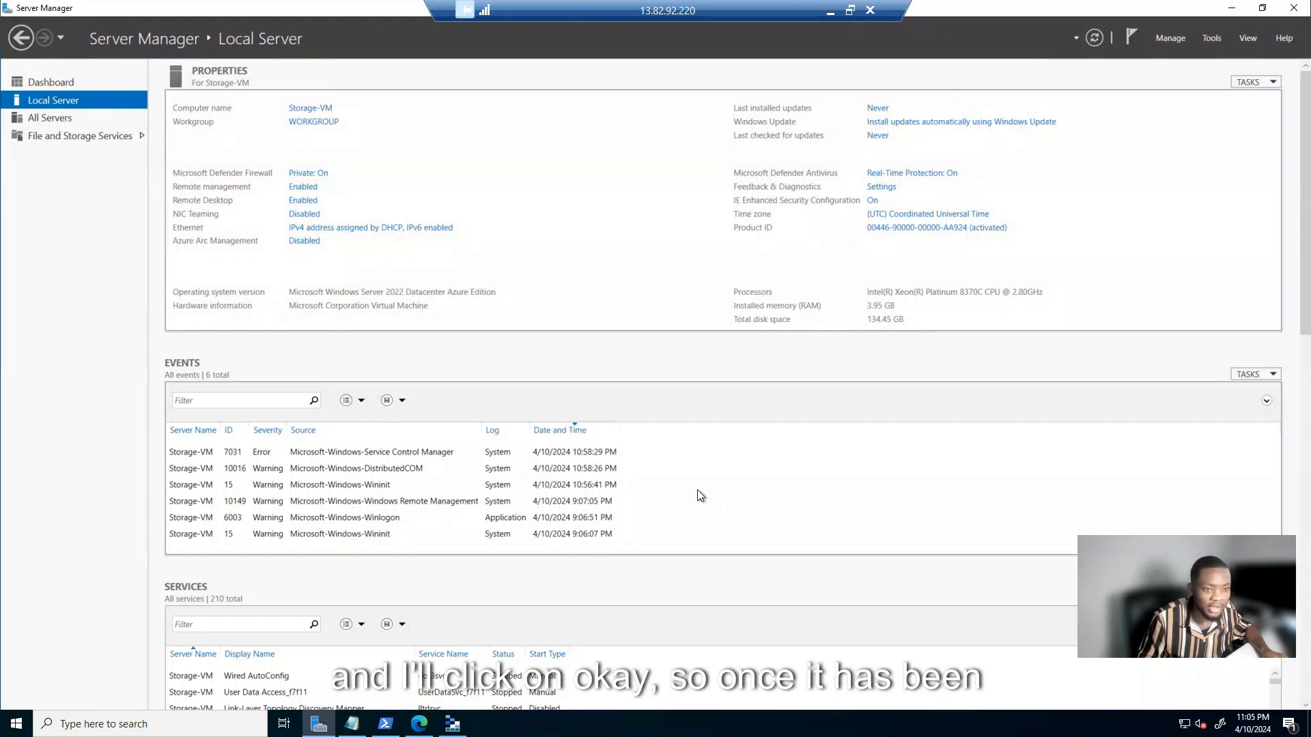
{"action": "left_click", "coordinate": [21, 84]}
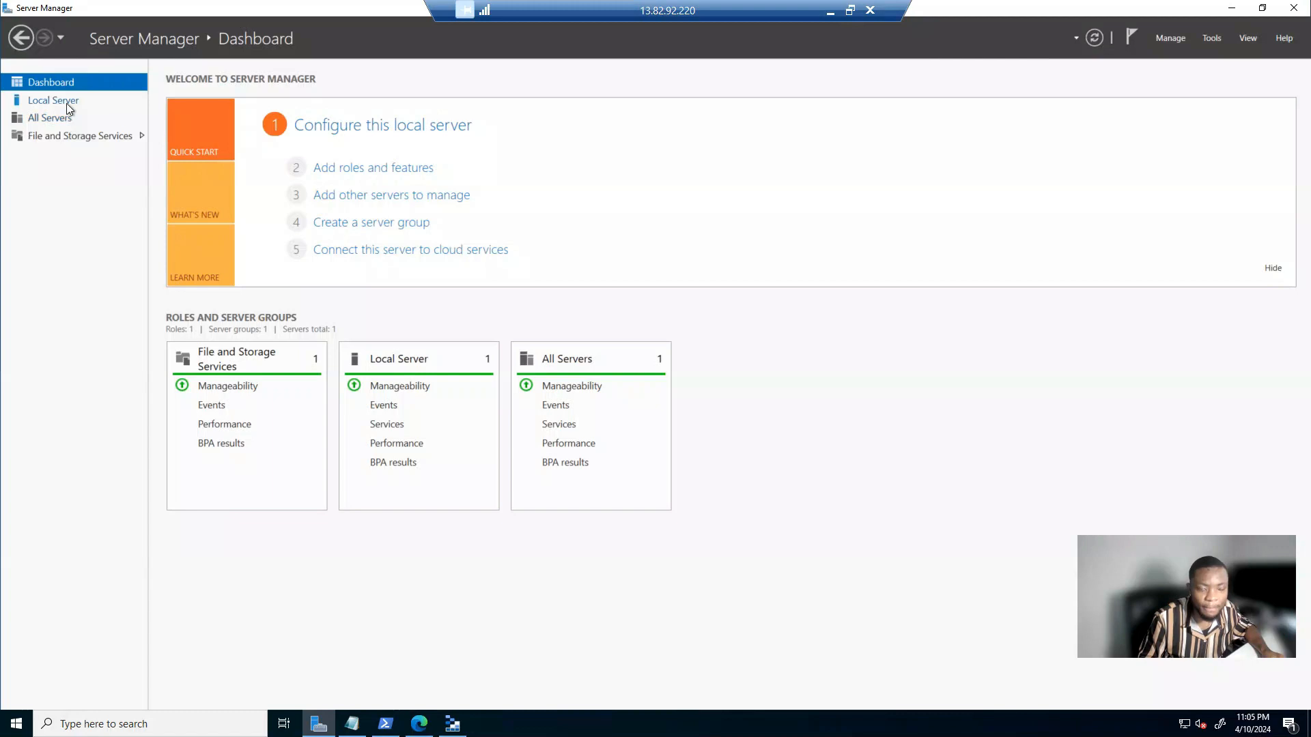
{"action": "left_click", "coordinate": [67, 104]}
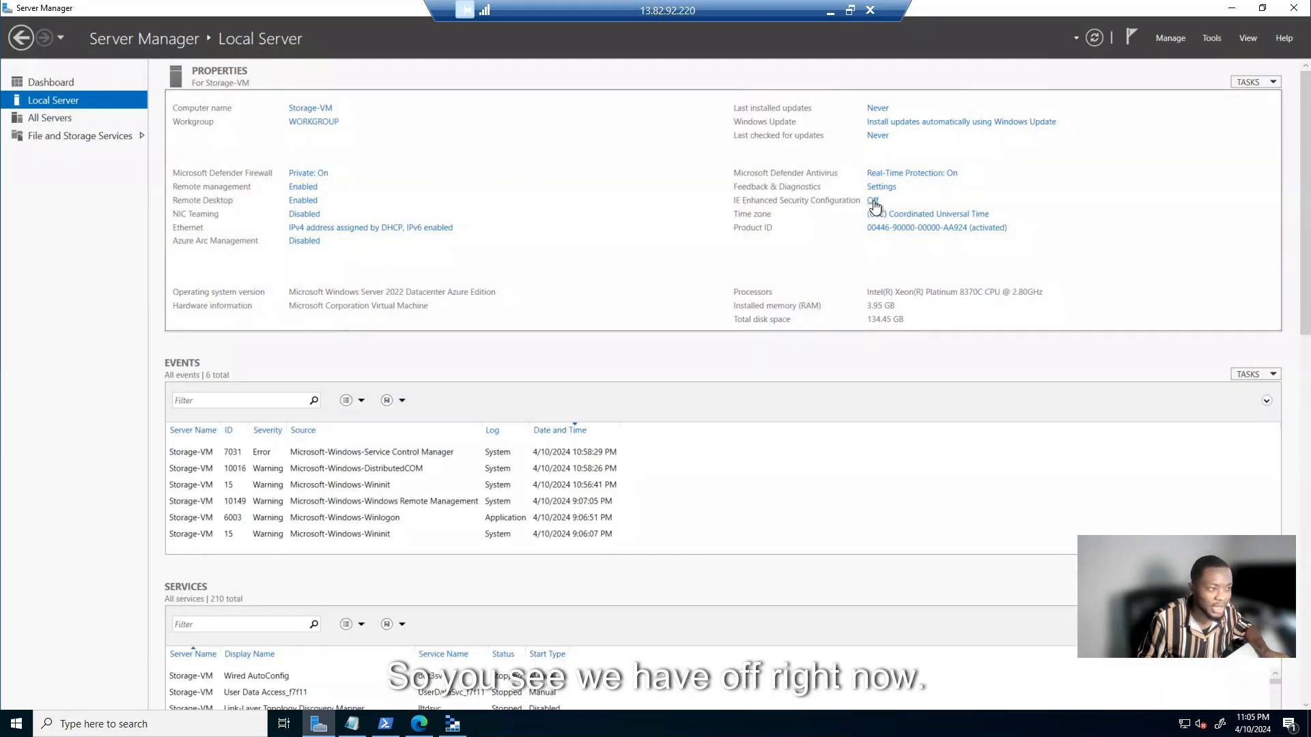
Step: Switch back to Storage Explorer and start a connection to a storage account or service using account name and key
{"action": "left_click", "coordinate": [1232, 7]}
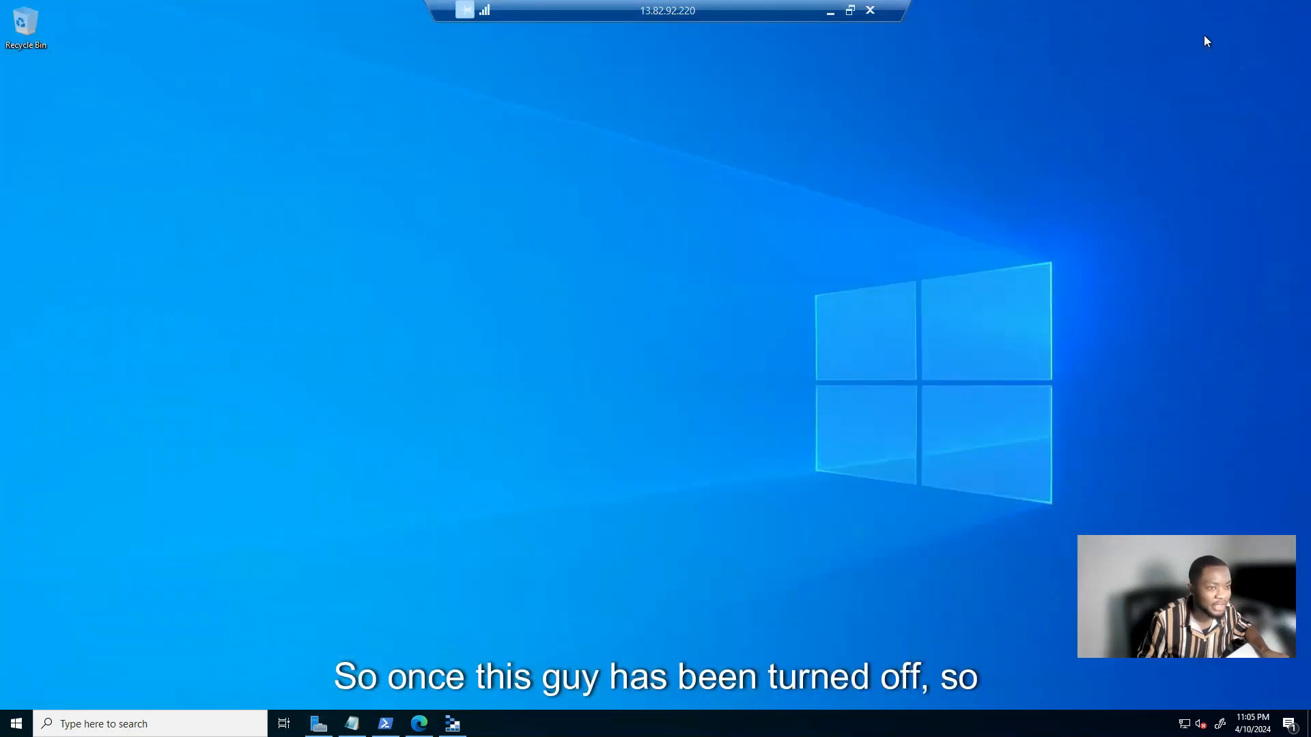
{"action": "left_click", "coordinate": [453, 725]}
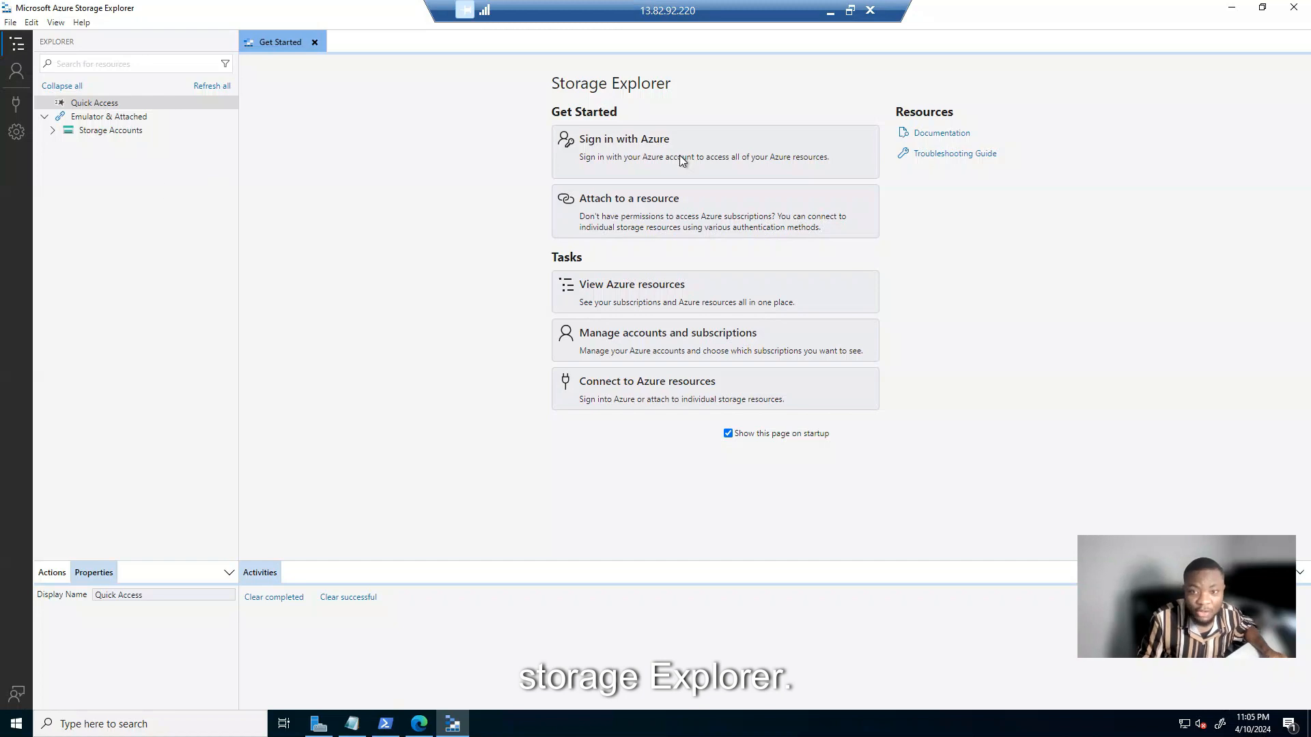
{"action": "left_click", "coordinate": [15, 105]}
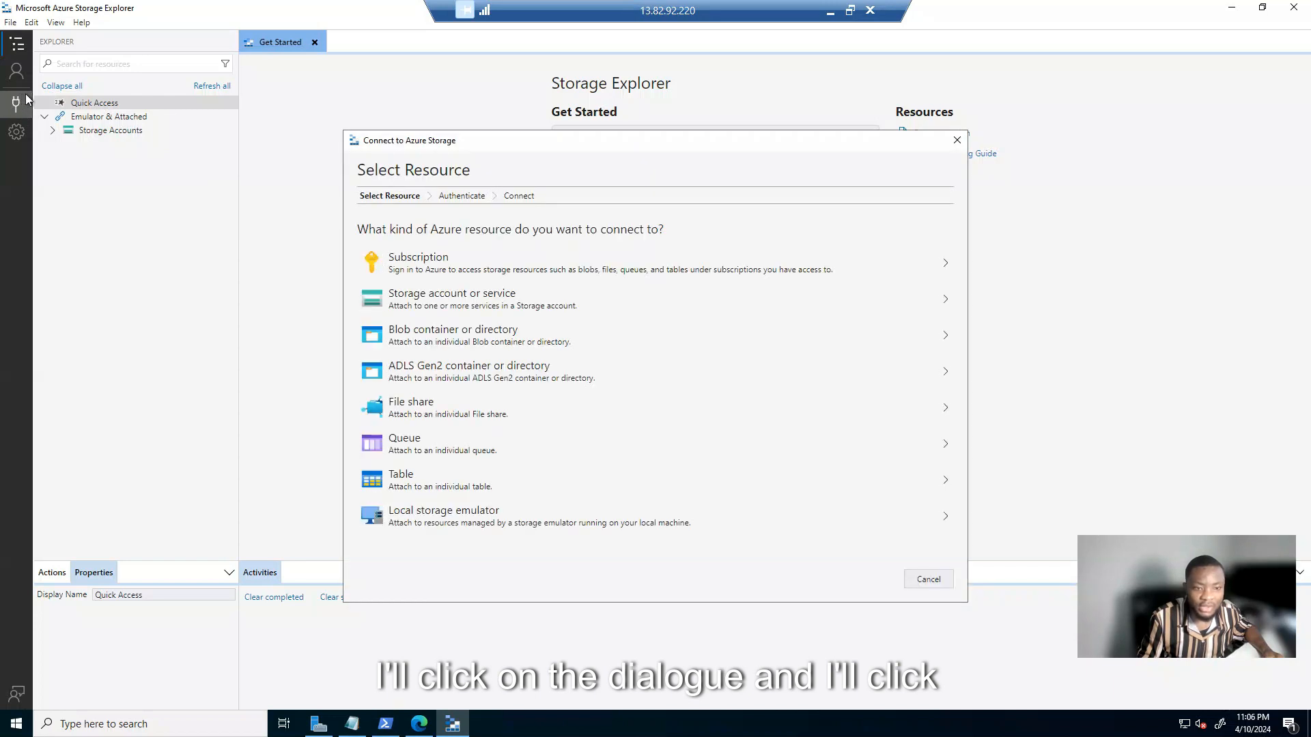
{"action": "left_click", "coordinate": [464, 298]}
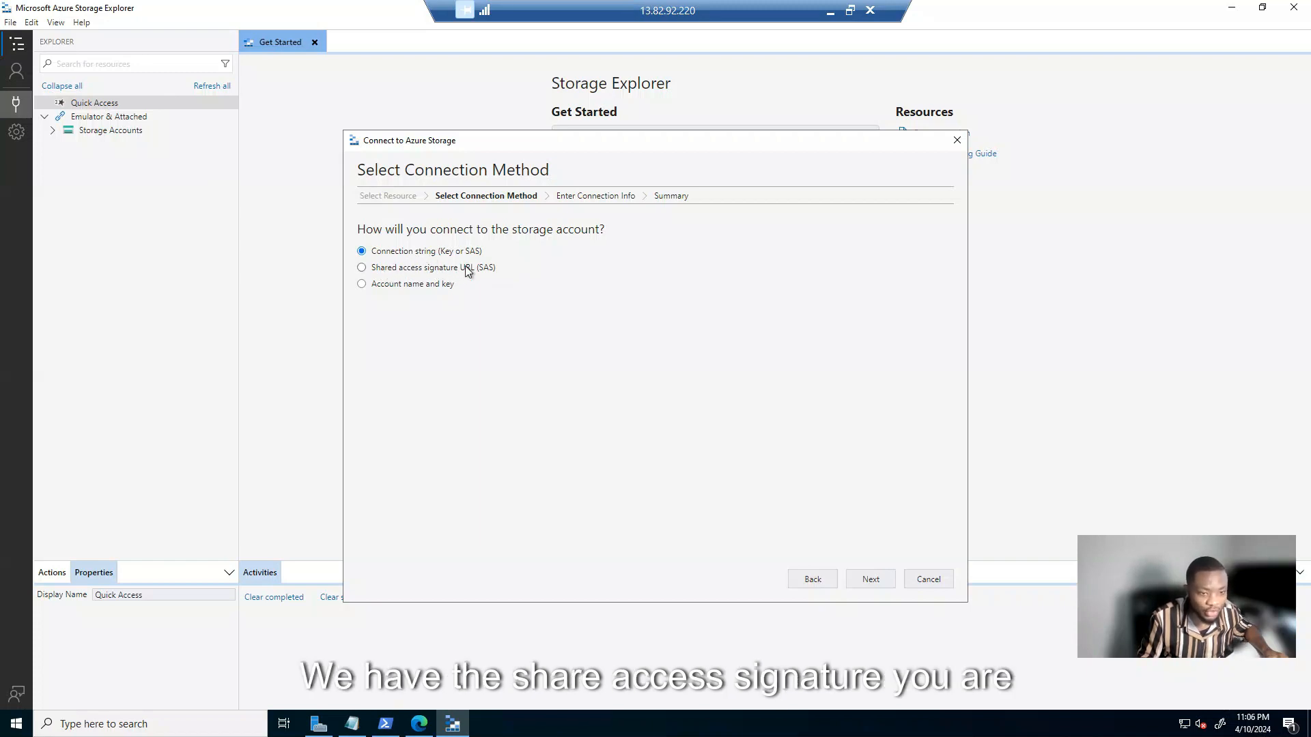
{"action": "left_click", "coordinate": [361, 284]}
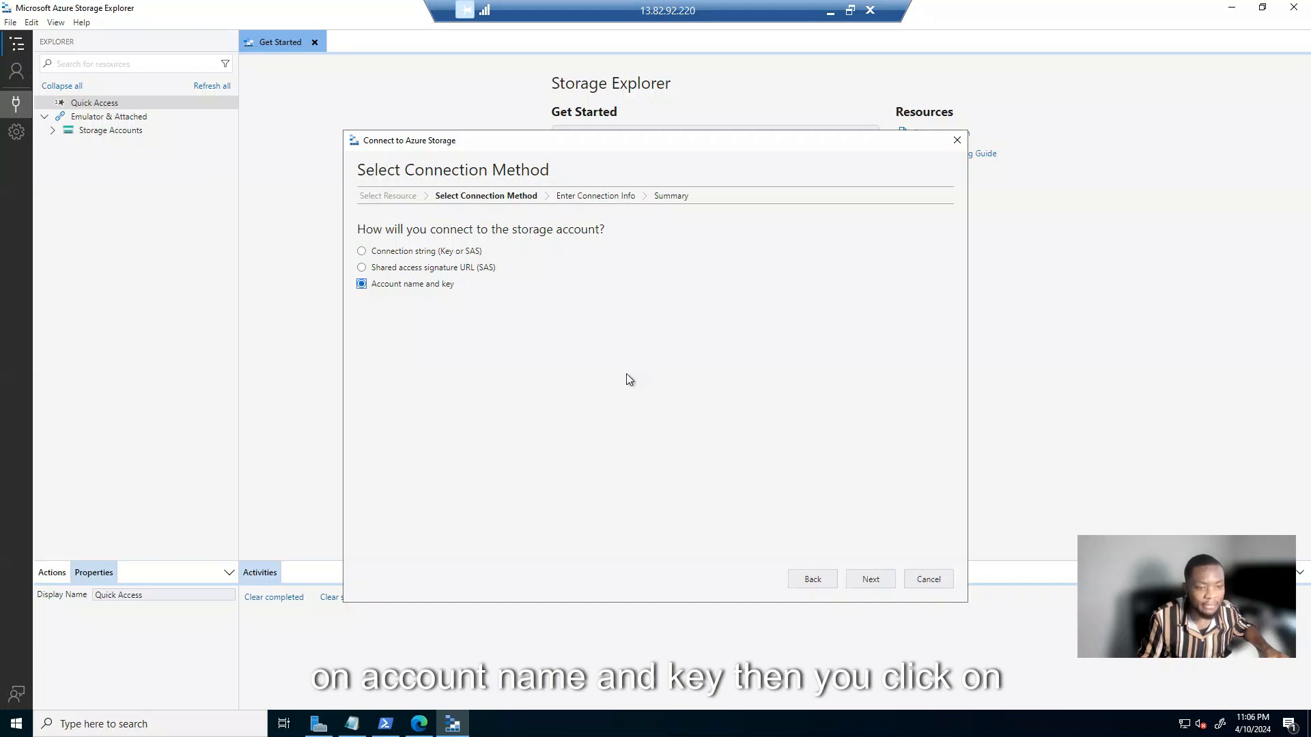
{"action": "left_click", "coordinate": [867, 581]}
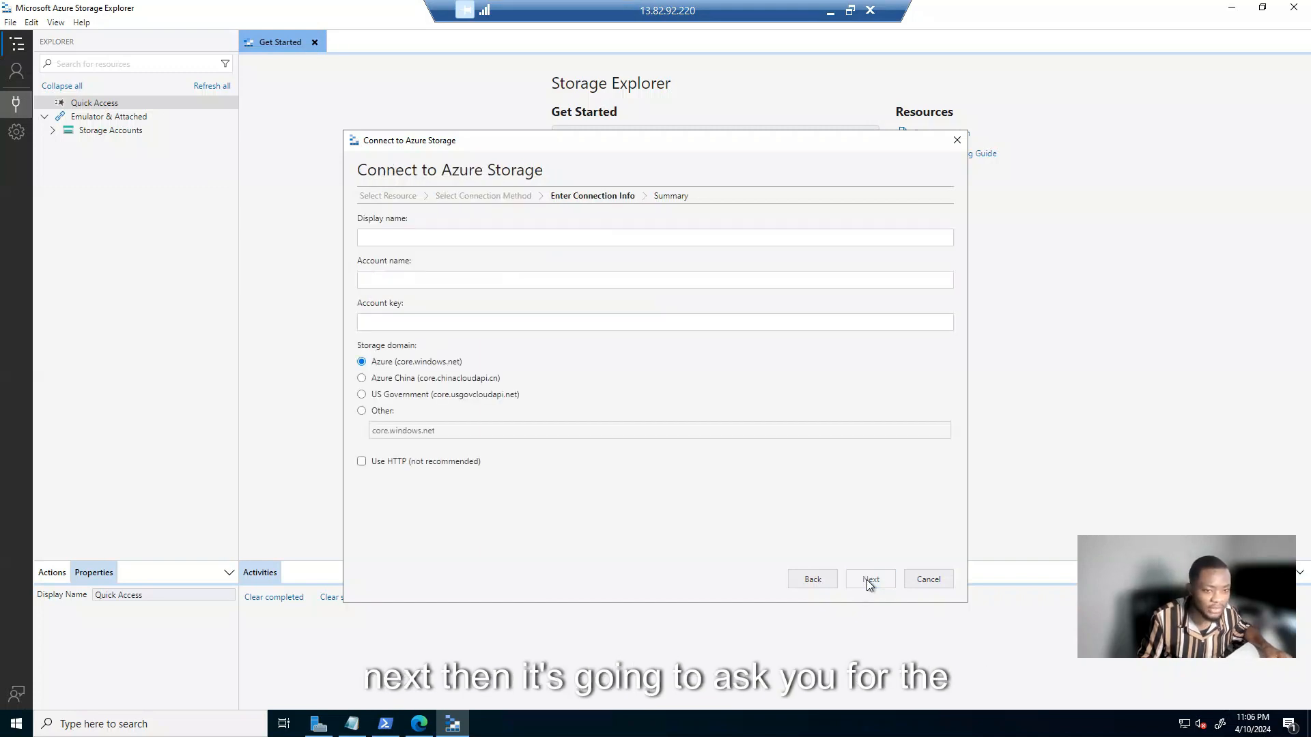
Step: Review the display name, account name and account key fields, and minimize the remote desktop to return to the portal's access keys page
{"action": "left_click", "coordinate": [383, 234]}
{"action": "left_click", "coordinate": [393, 282]}
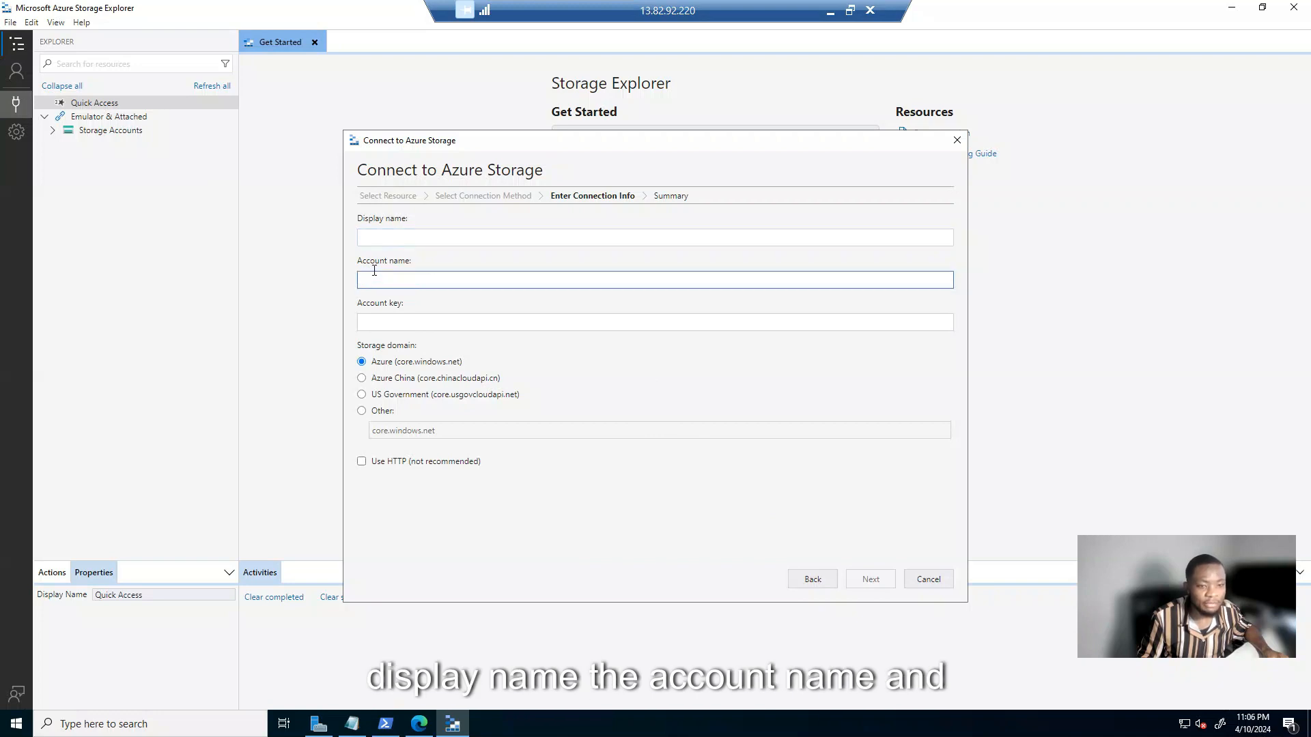
{"action": "left_click", "coordinate": [374, 321]}
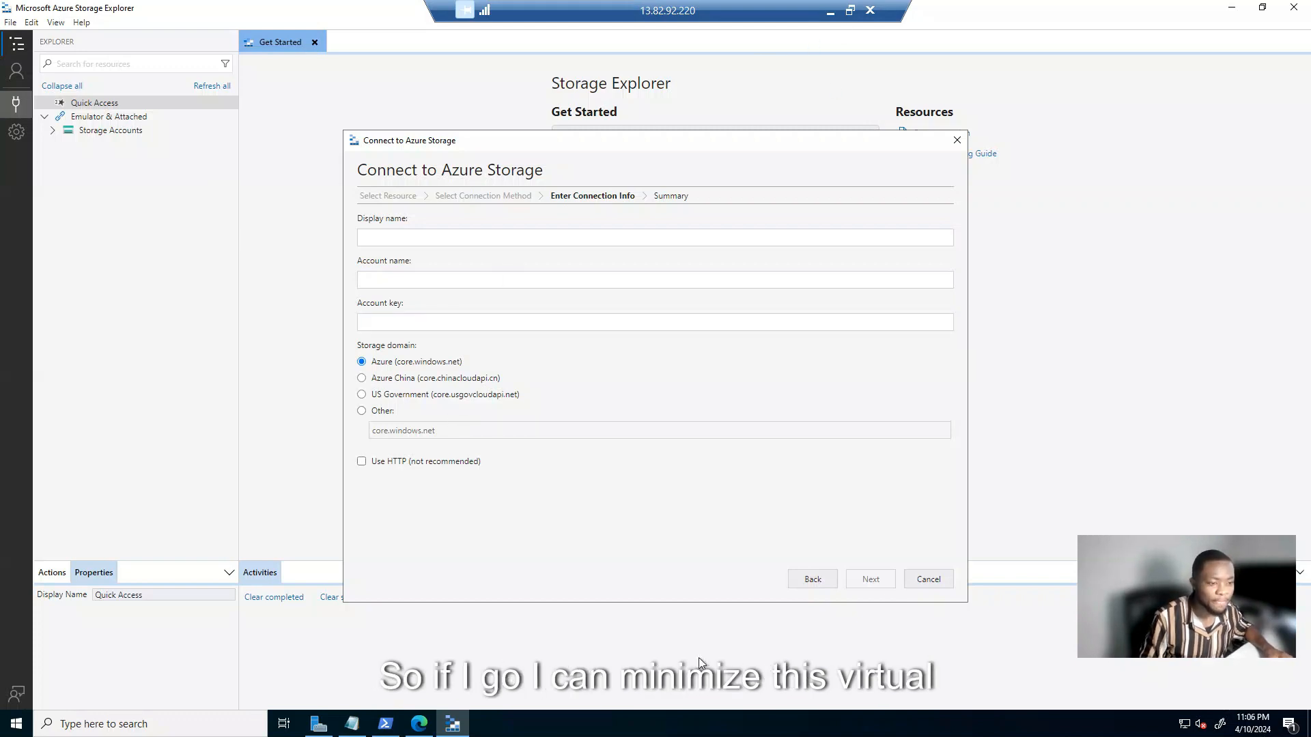
{"action": "left_click", "coordinate": [831, 11]}
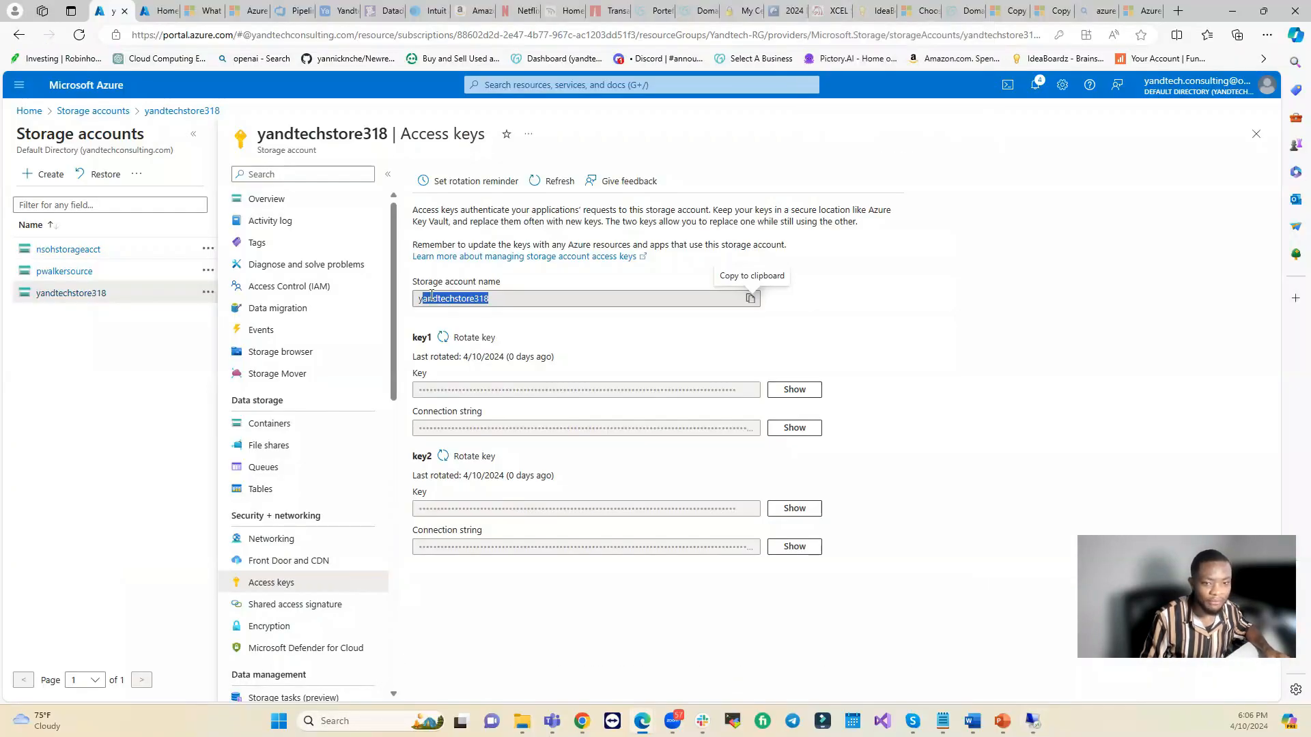
Step: Copy the storage account name yandtechstore318 from the portal and enter it as display name and account name in Storage Explorer on the VM
{"action": "left_click_drag", "start_coordinate": [386, 131], "coordinate": [258, 134]}
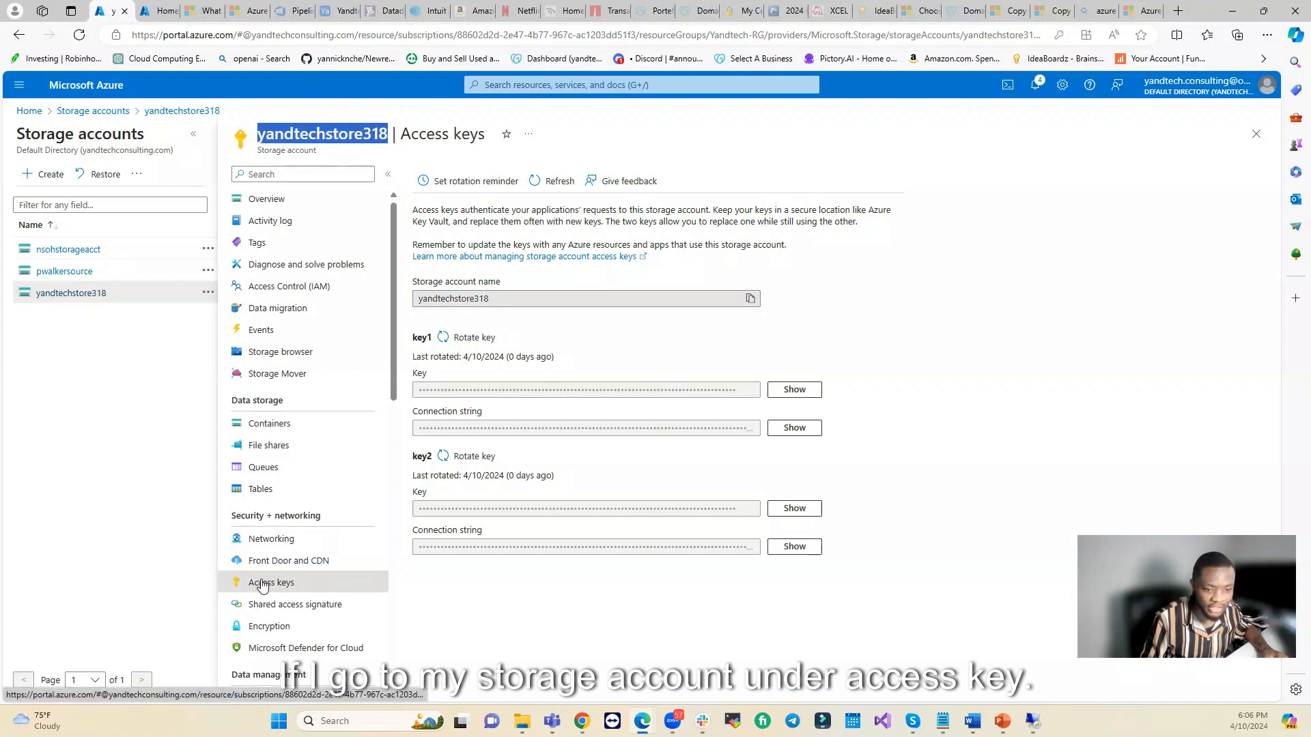
{"action": "left_click", "coordinate": [750, 298]}
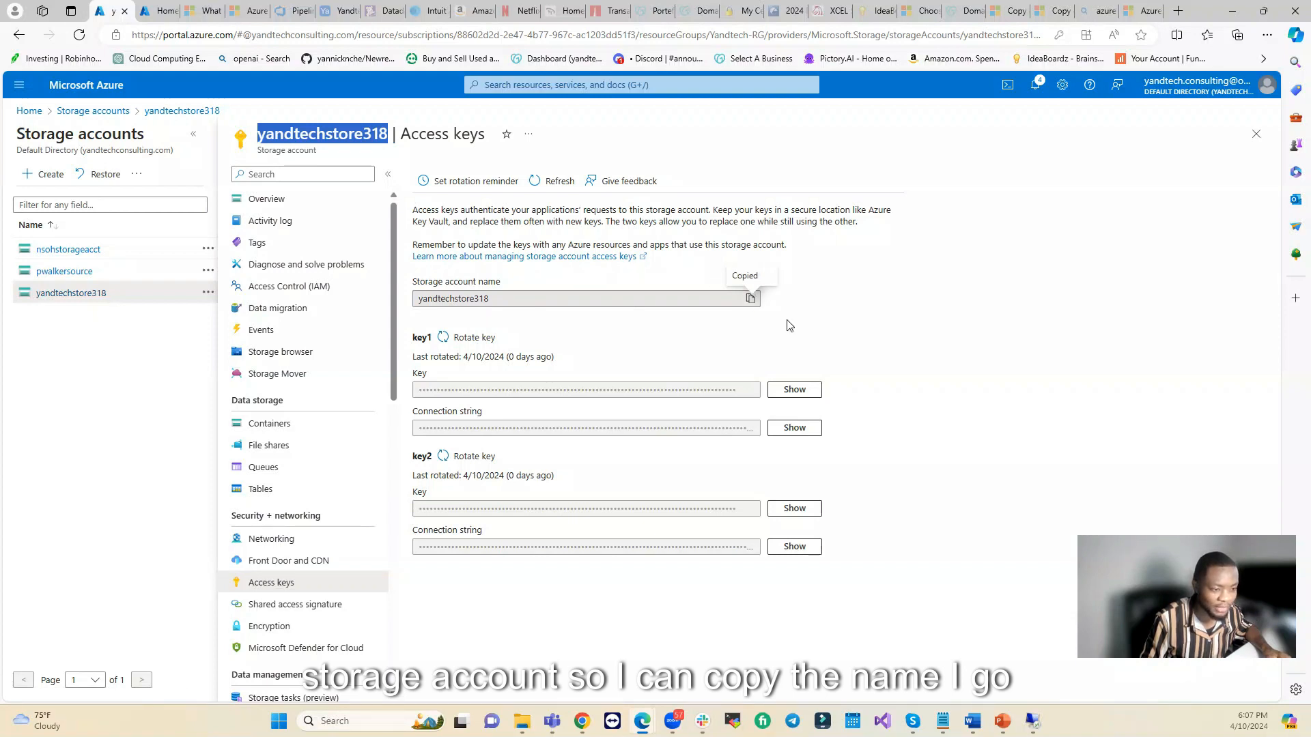
{"action": "left_click", "coordinate": [1032, 721]}
{"action": "left_click", "coordinate": [402, 241]}
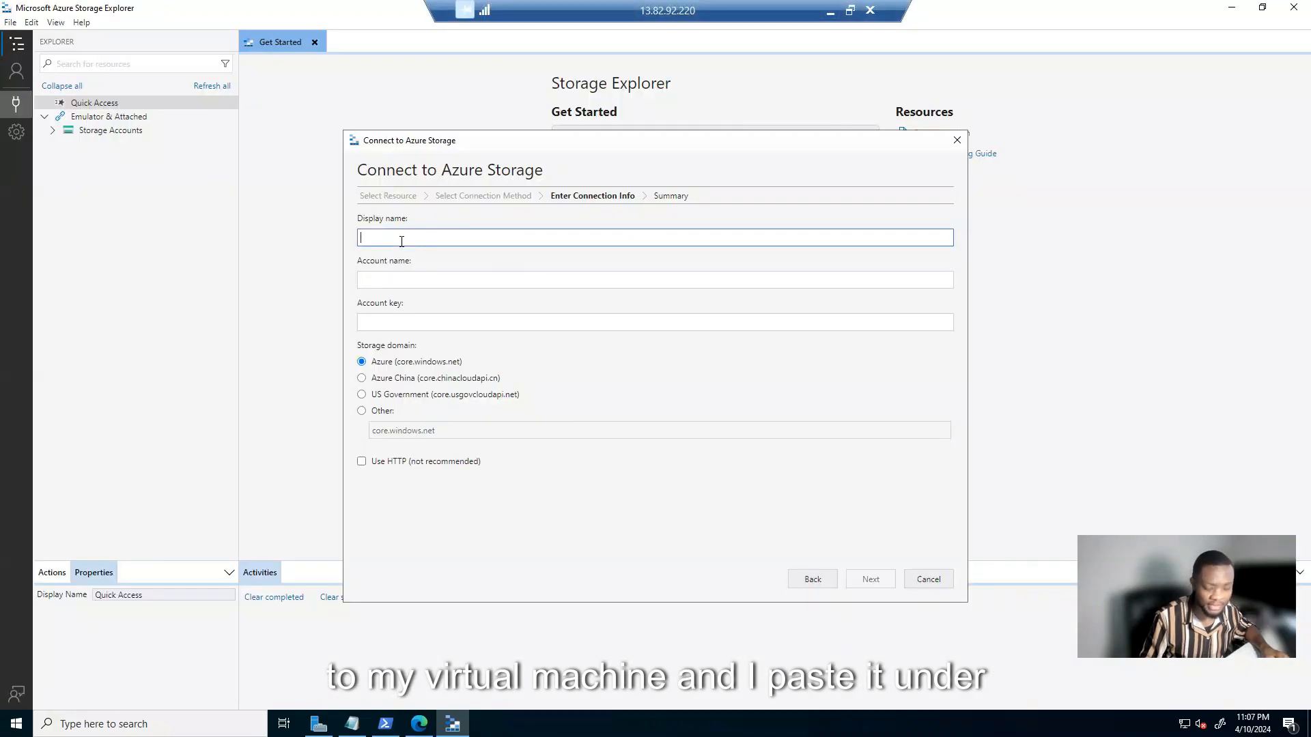
{"action": "key", "text": "ctrl+v"}
{"action": "left_click", "coordinate": [400, 278]}
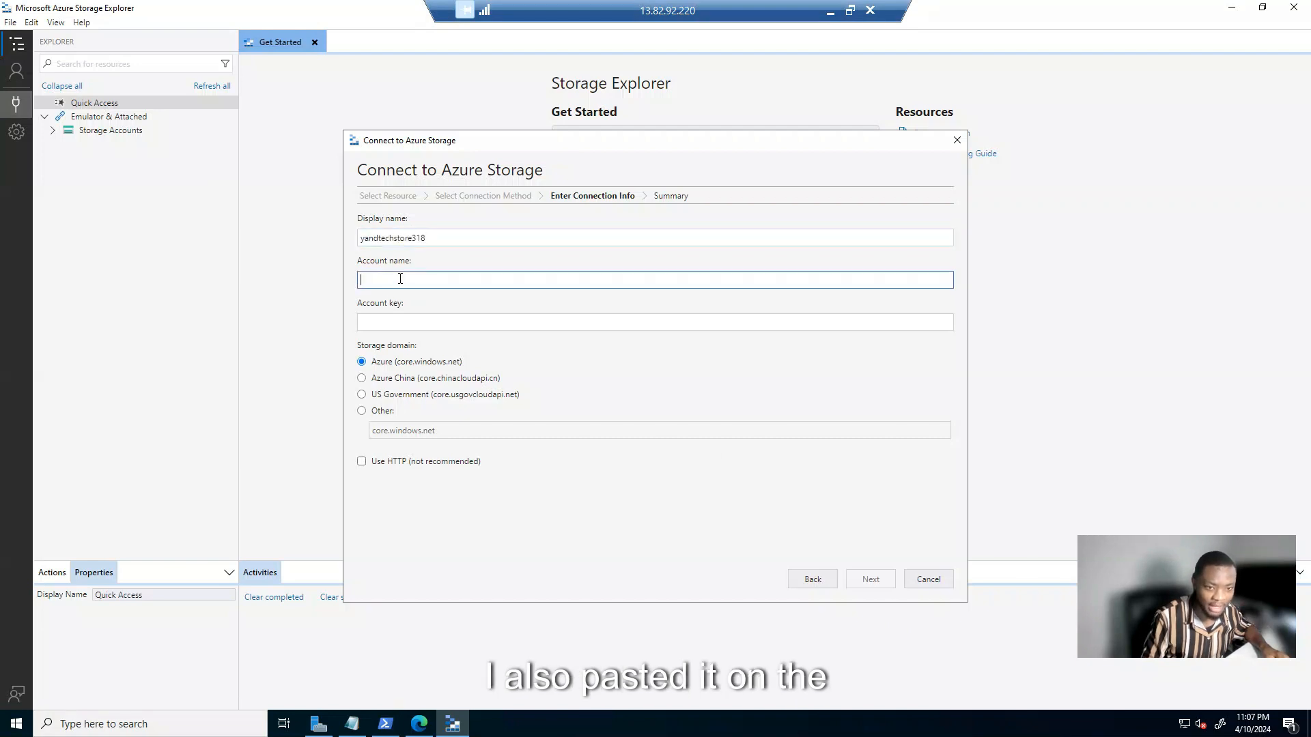
{"action": "key", "text": "ctrl+v"}
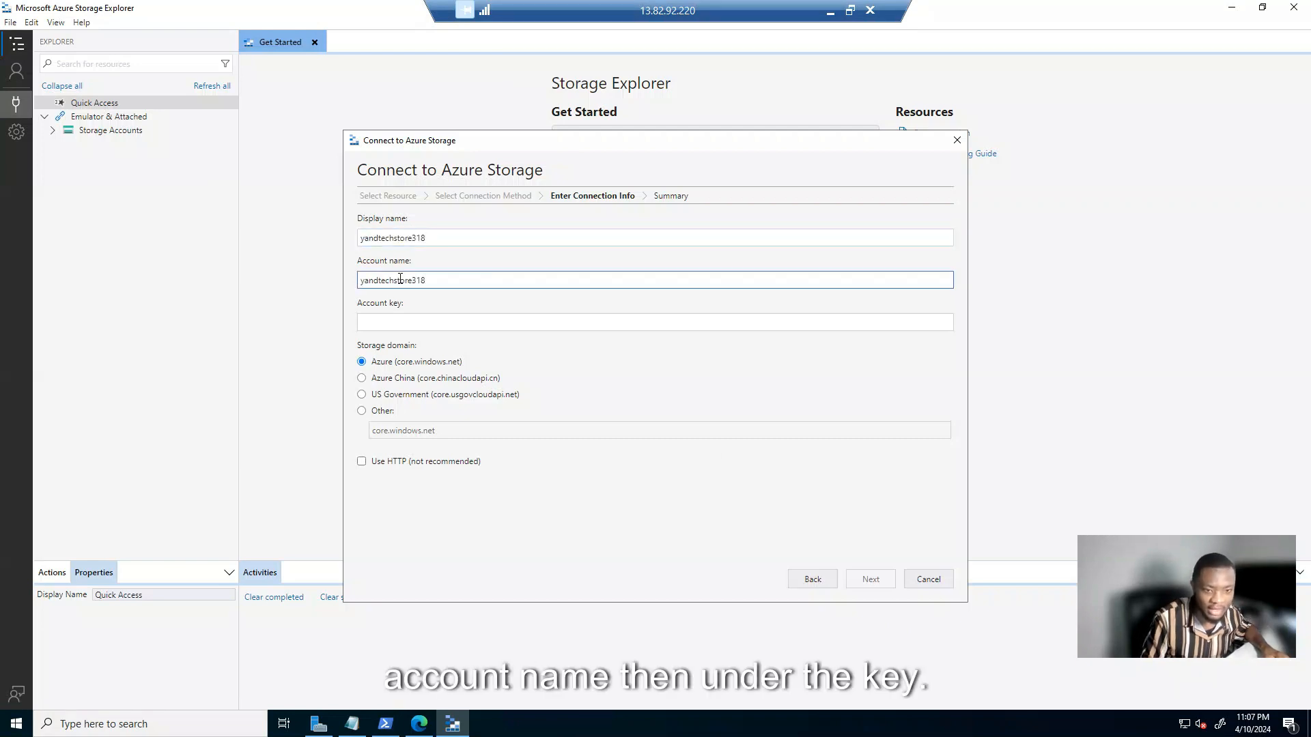
Step: Return to the portal's access keys page, reveal and copy the storage account's key1 key, and hide it again
{"action": "left_click", "coordinate": [832, 10]}
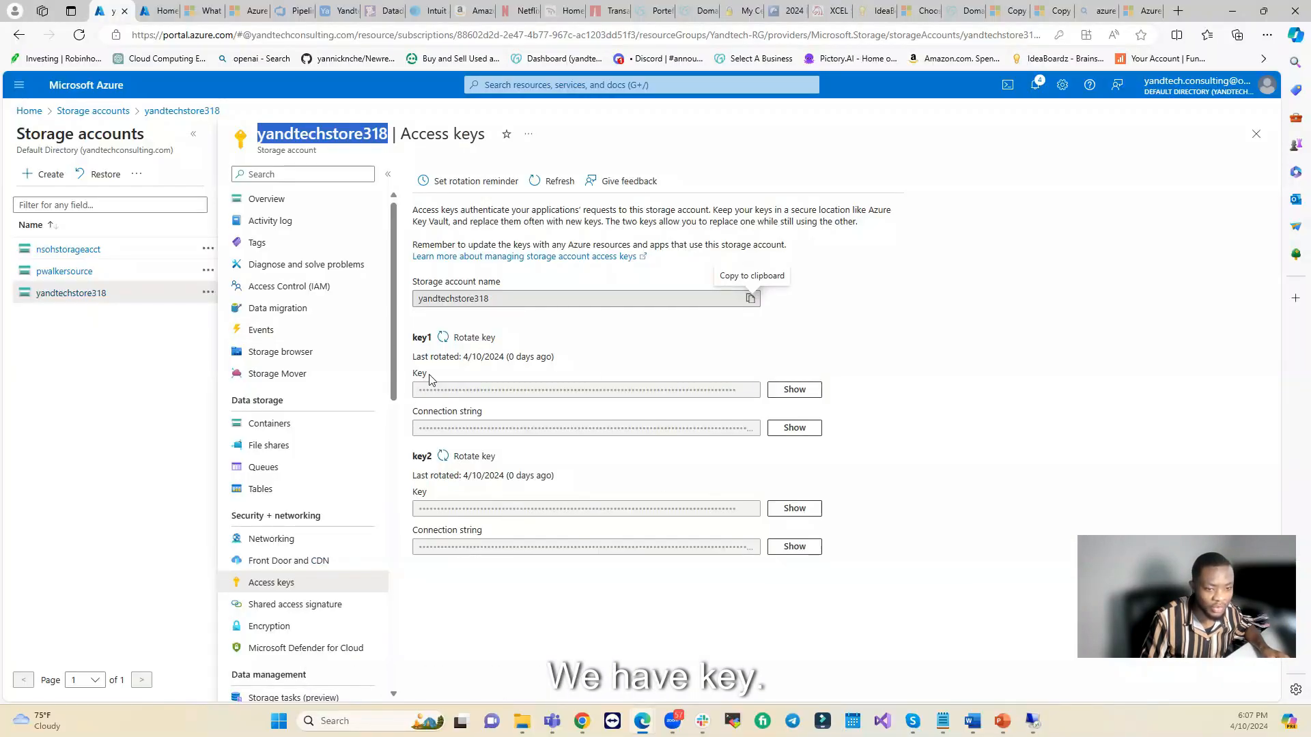
{"action": "left_click_drag", "start_coordinate": [429, 374], "coordinate": [414, 374]}
{"action": "left_click", "coordinate": [800, 390]}
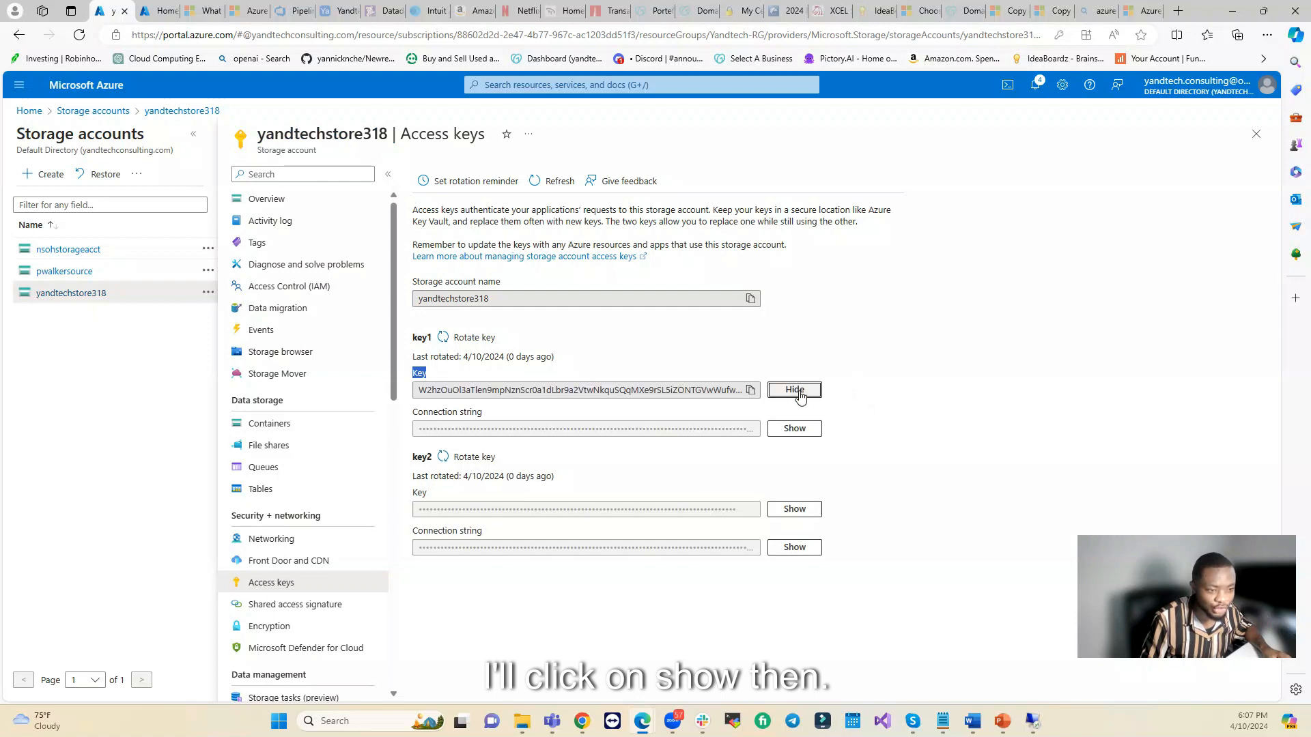
{"action": "left_click", "coordinate": [749, 392]}
{"action": "left_click", "coordinate": [785, 391]}
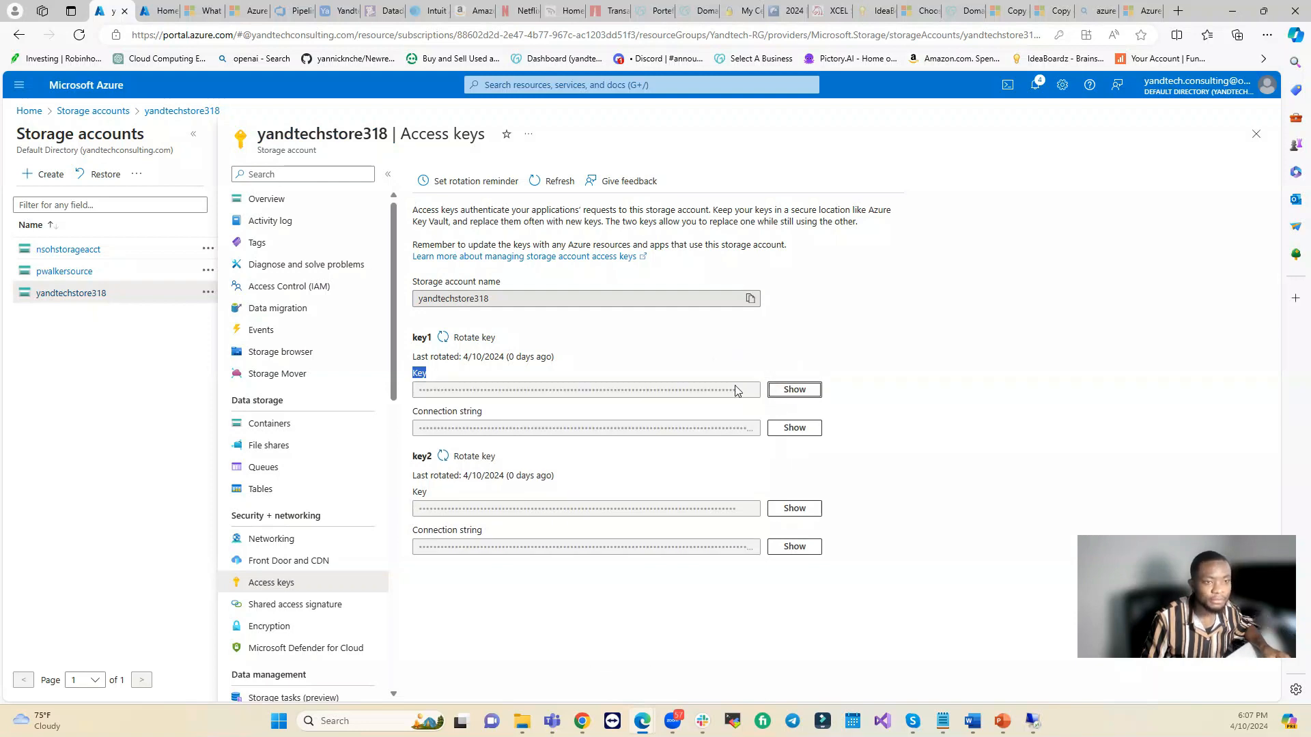
Step: Switch back to Storage Explorer on the VM, paste the key into the account key field, and connect to the storage account
{"action": "left_click", "coordinate": [1032, 729]}
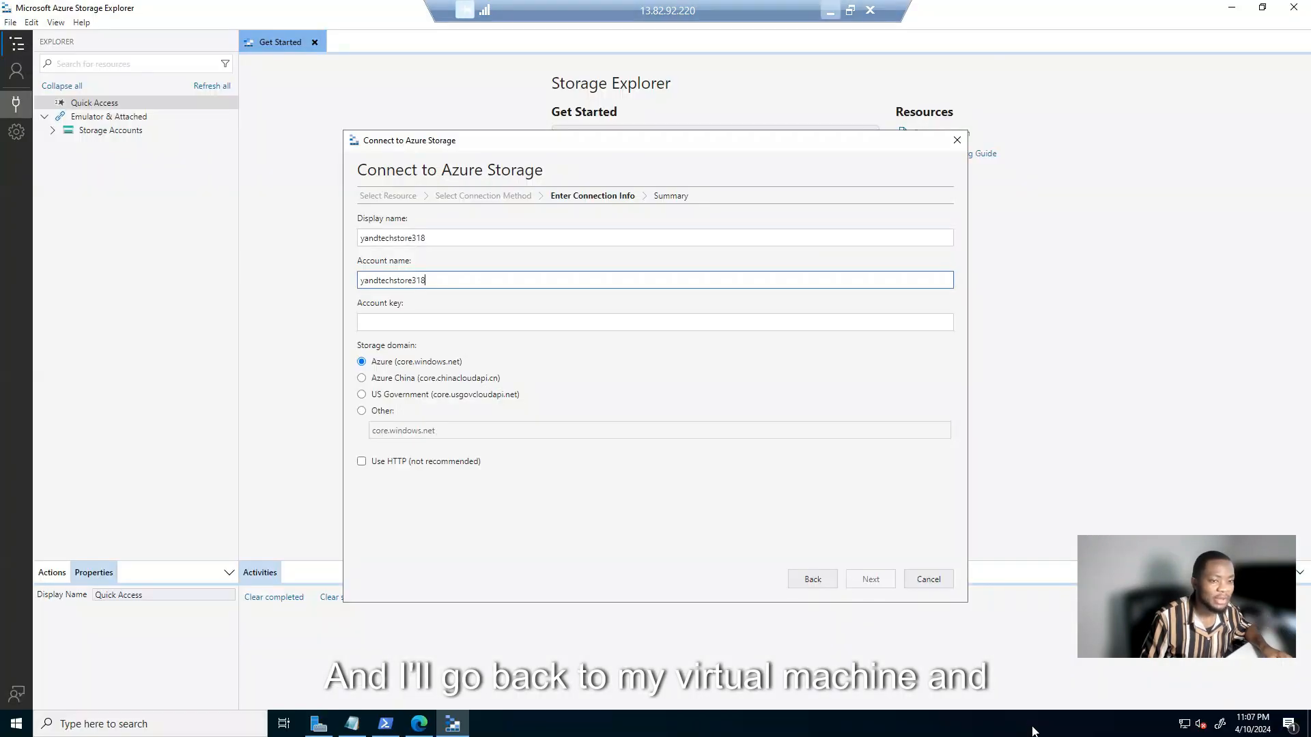
{"action": "left_click", "coordinate": [415, 325]}
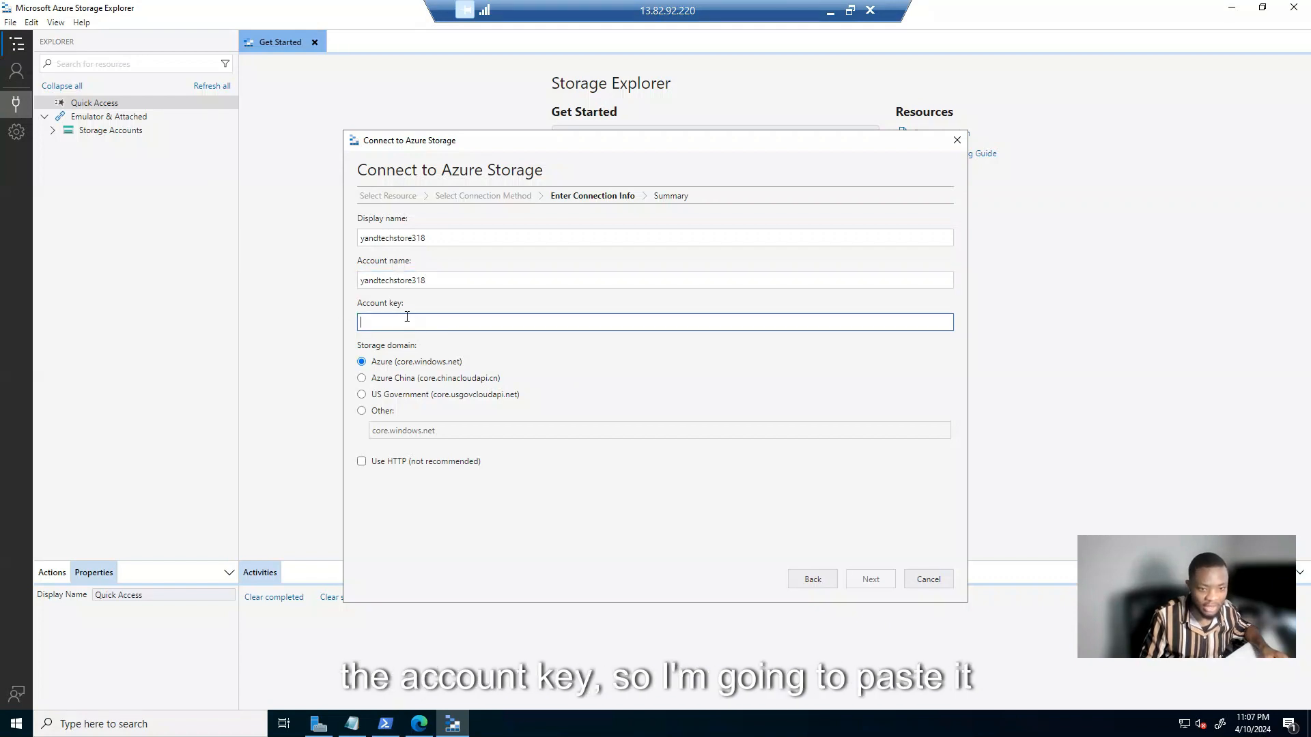
{"action": "key", "text": "ctrl+v"}
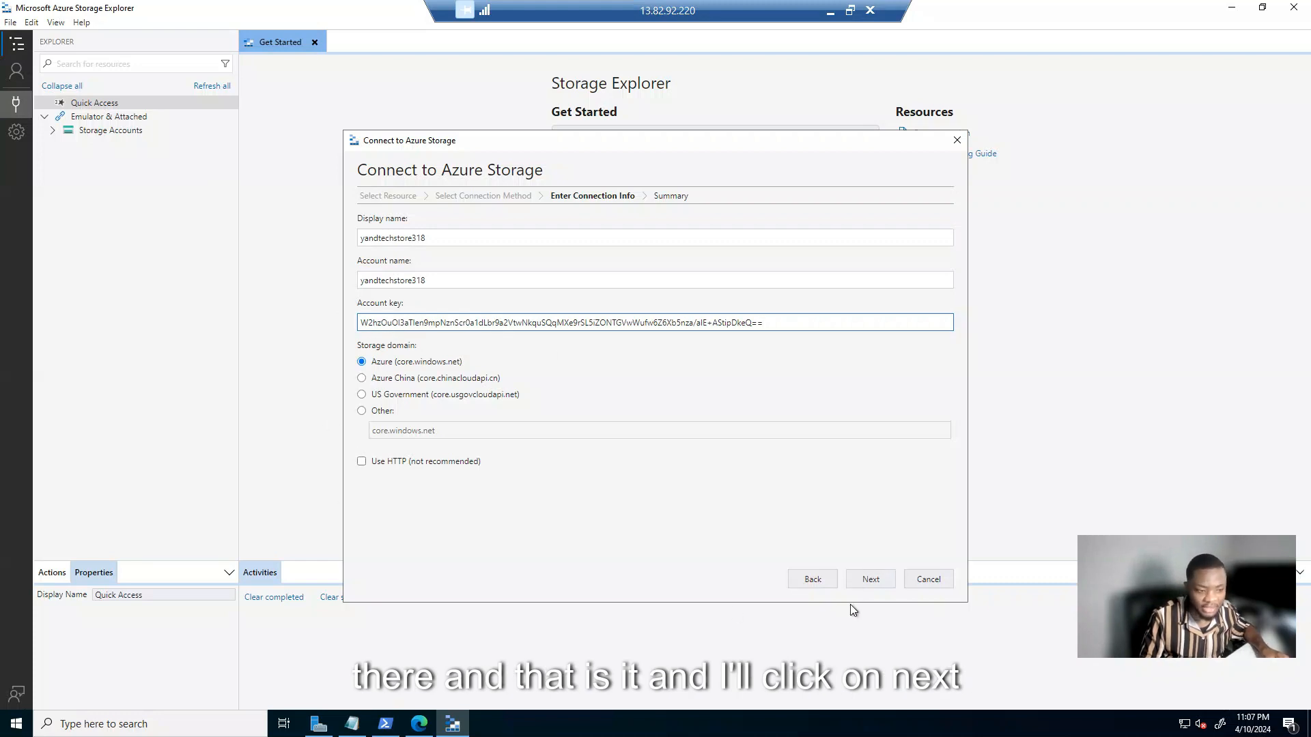
{"action": "left_click", "coordinate": [869, 582]}
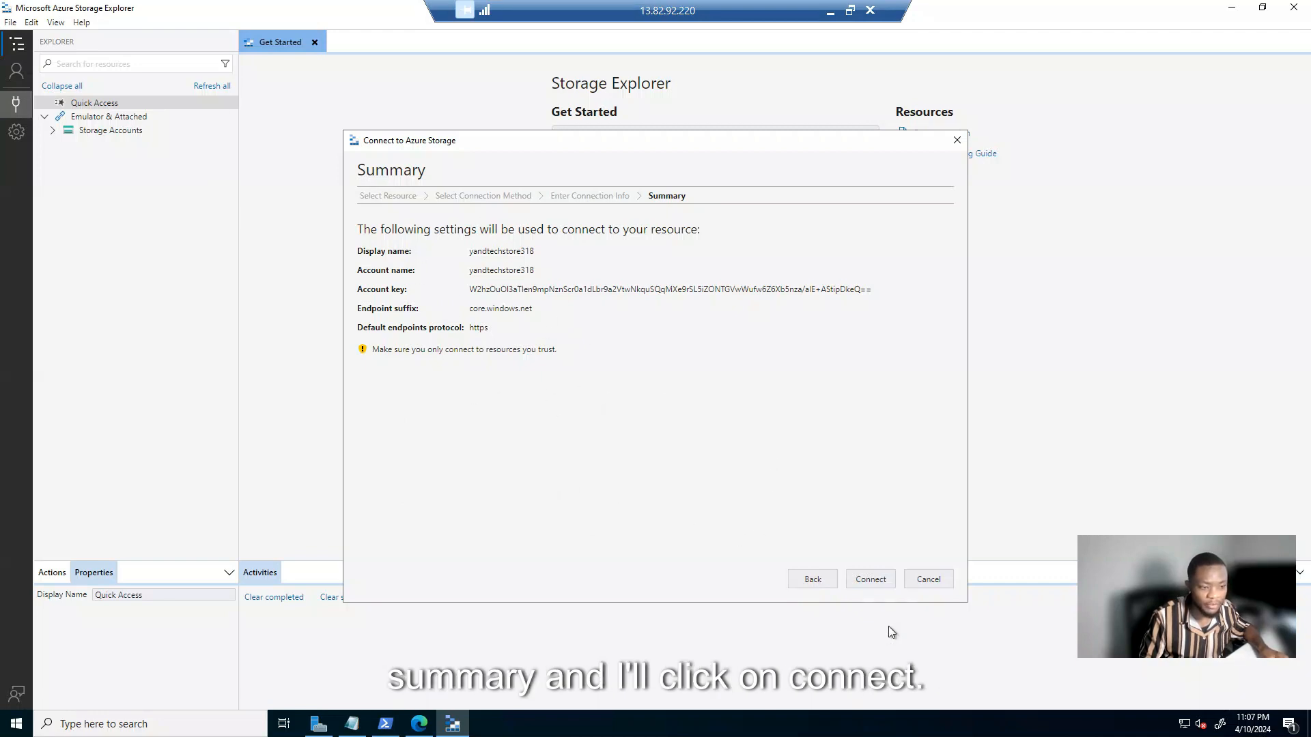
{"action": "left_click", "coordinate": [877, 580]}
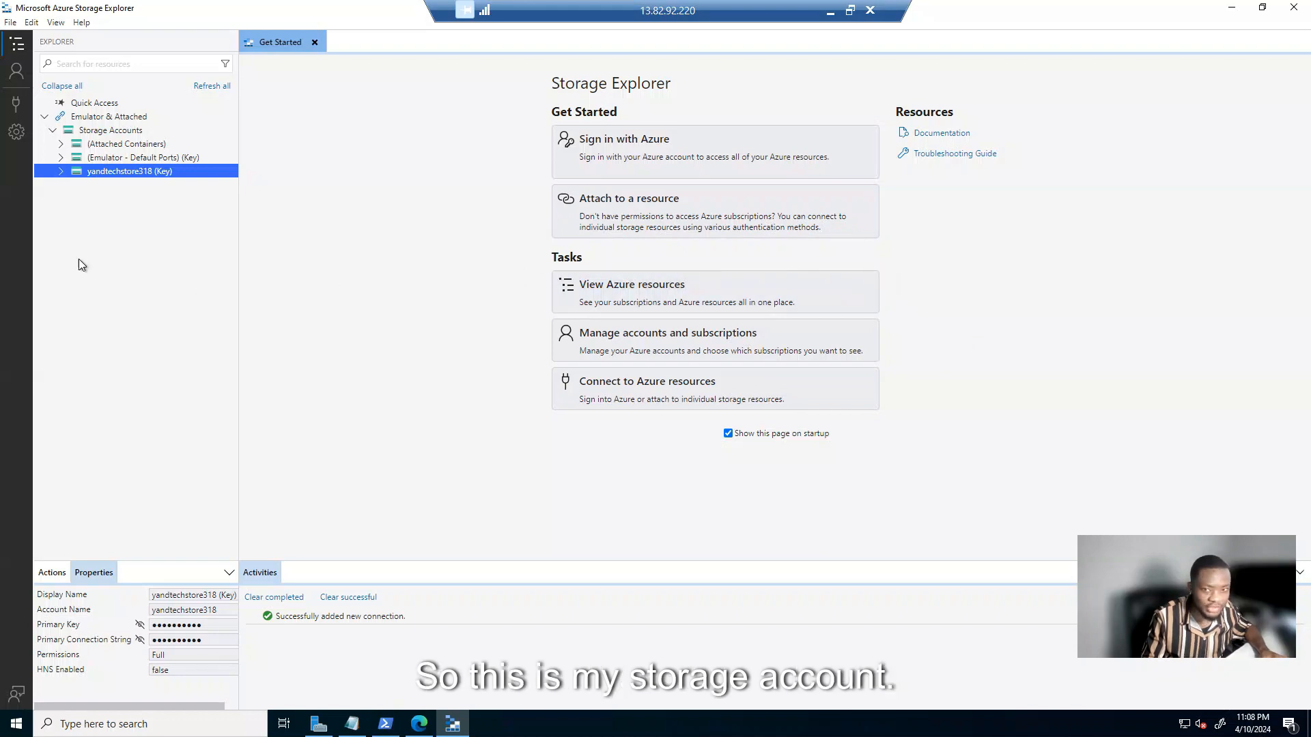
Step: Expand the attached yandtechstore318 account and examine its Blob Containers, File Shares, Queues and Tables nodes
{"action": "left_click", "coordinate": [61, 171]}
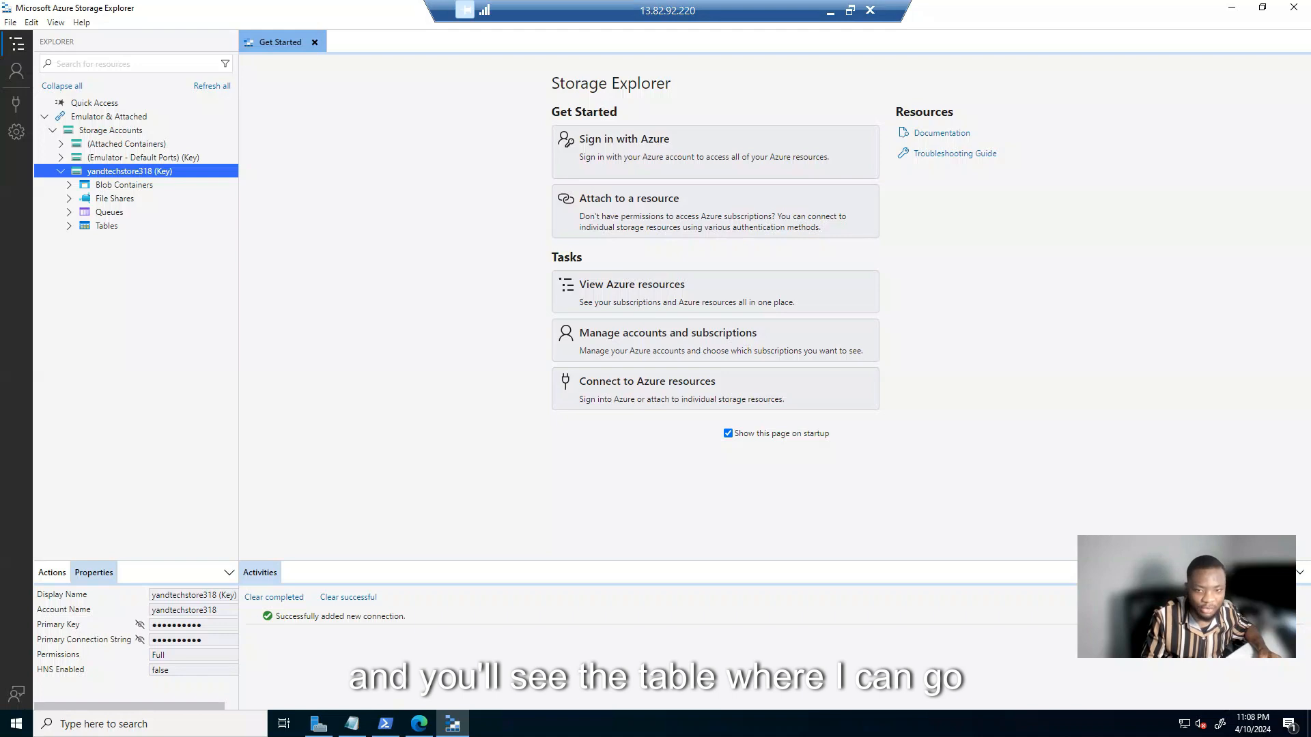
{"action": "left_click", "coordinate": [69, 184]}
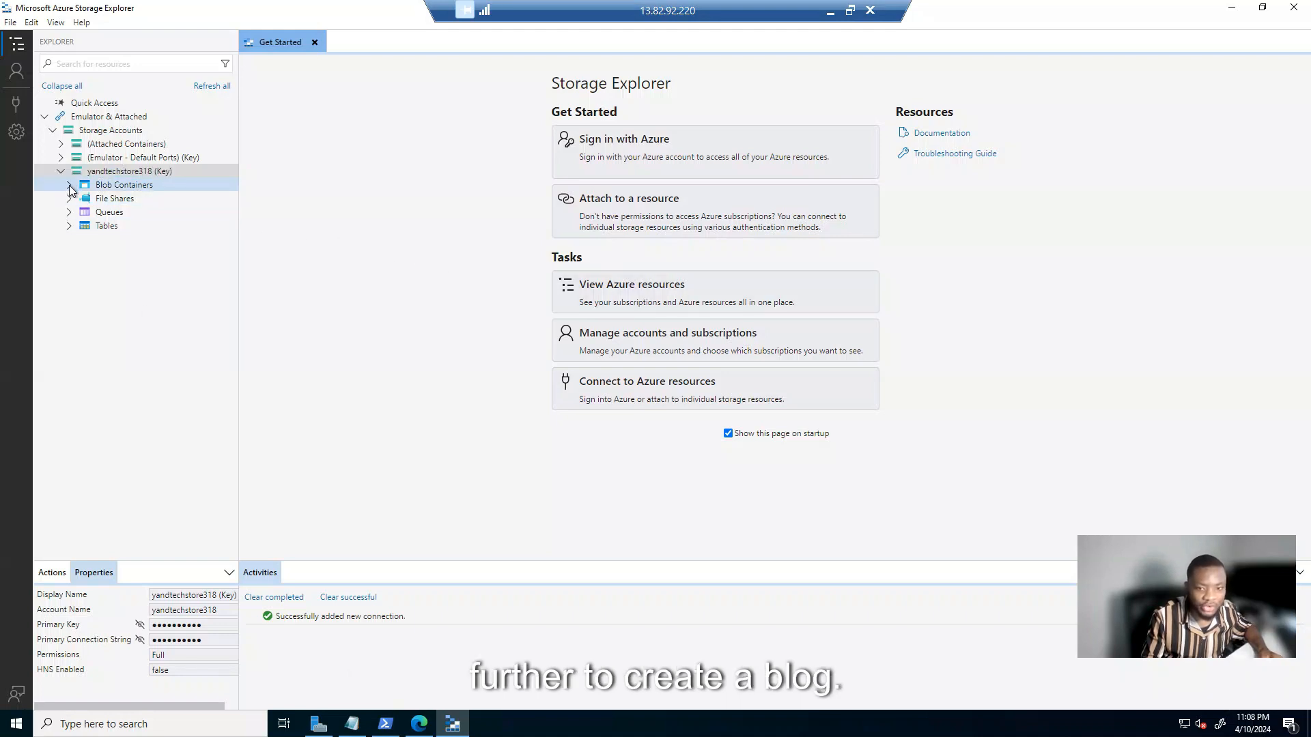
{"action": "left_click", "coordinate": [137, 185]}
{"action": "left_click", "coordinate": [129, 174]}
{"action": "left_click", "coordinate": [122, 191]}
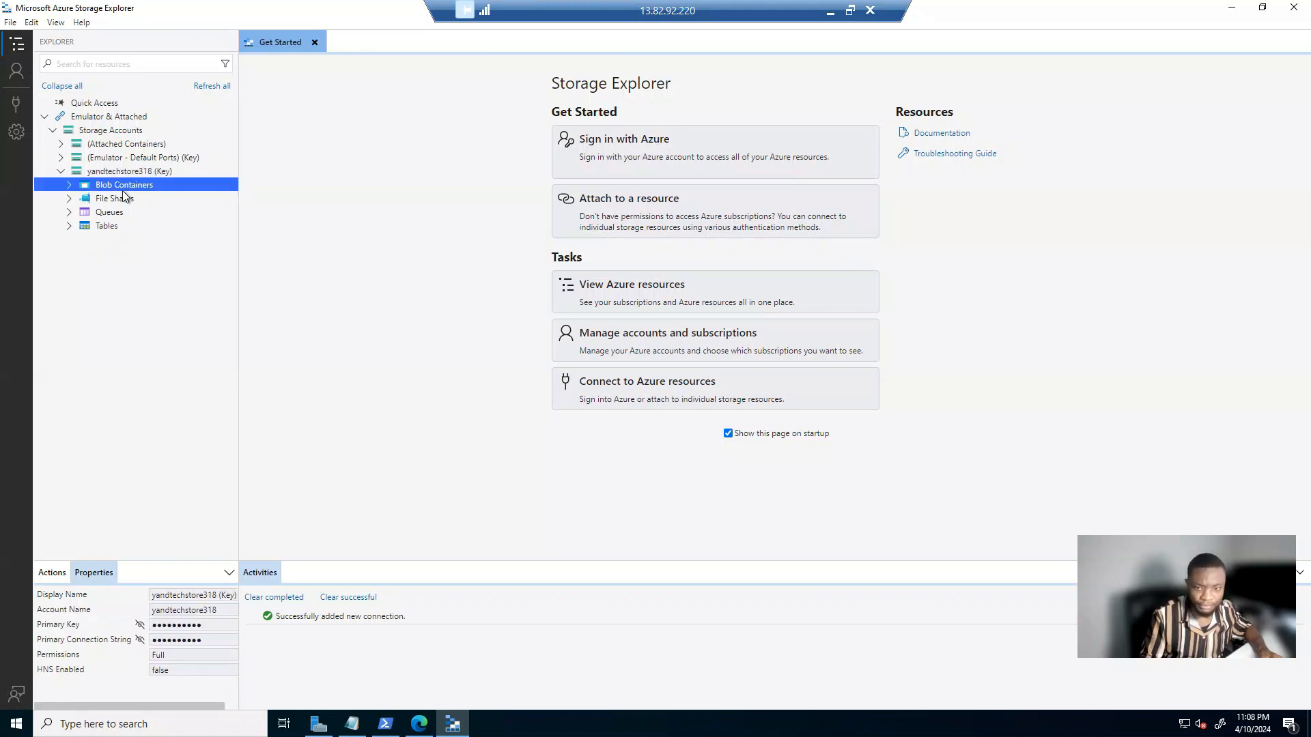
{"action": "left_click", "coordinate": [116, 198]}
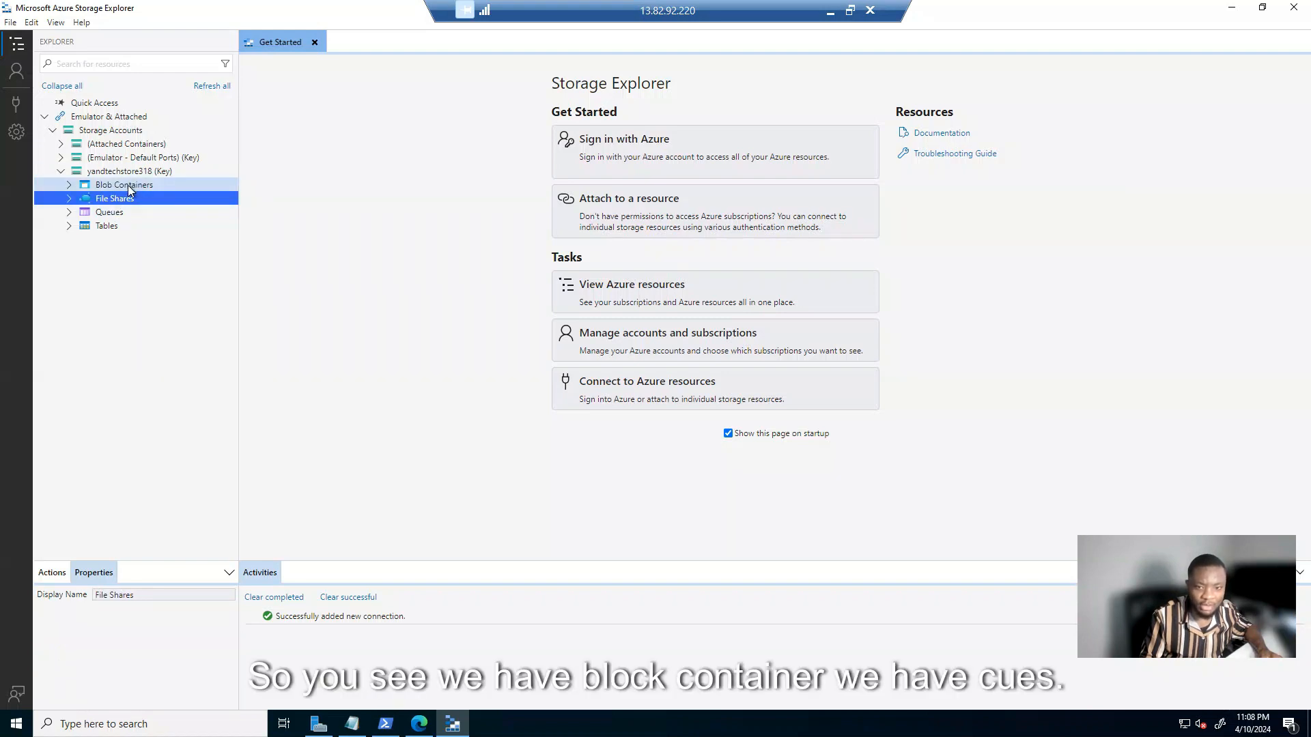
{"action": "left_click", "coordinate": [103, 212]}
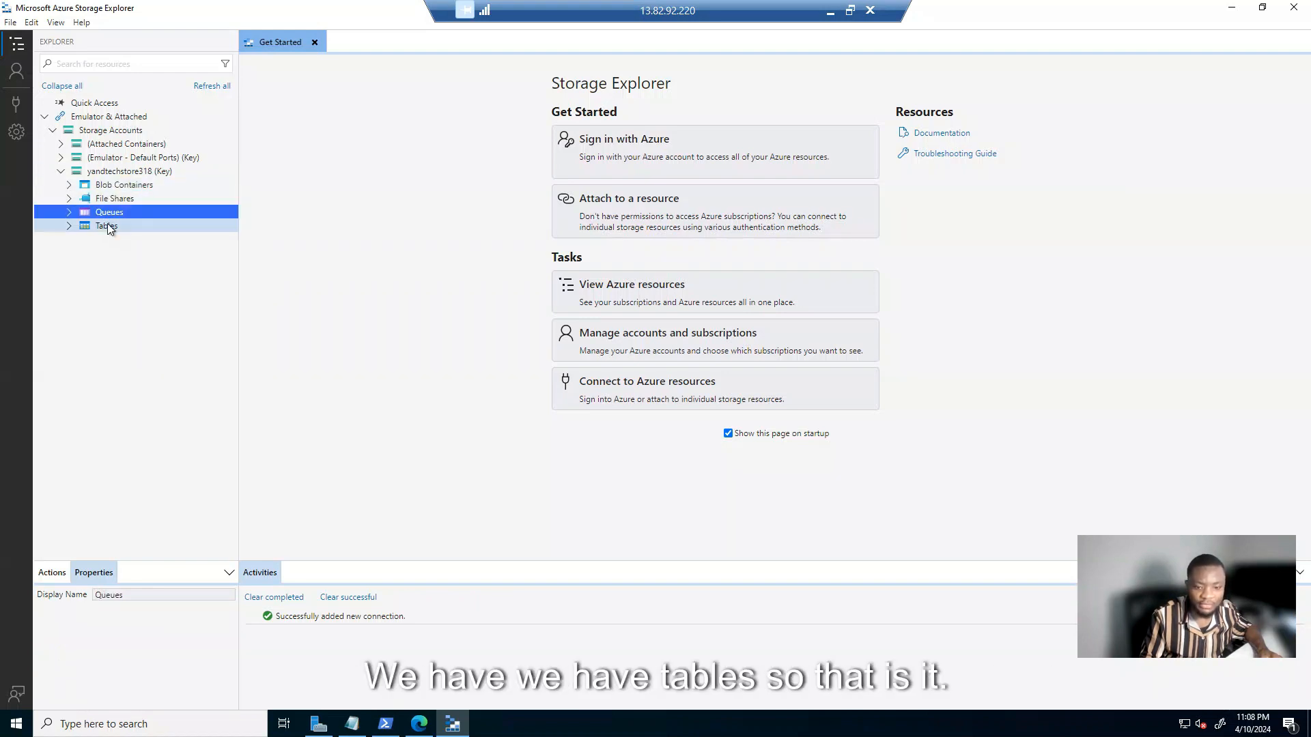
{"action": "left_click", "coordinate": [108, 226]}
{"action": "left_click", "coordinate": [114, 185]}
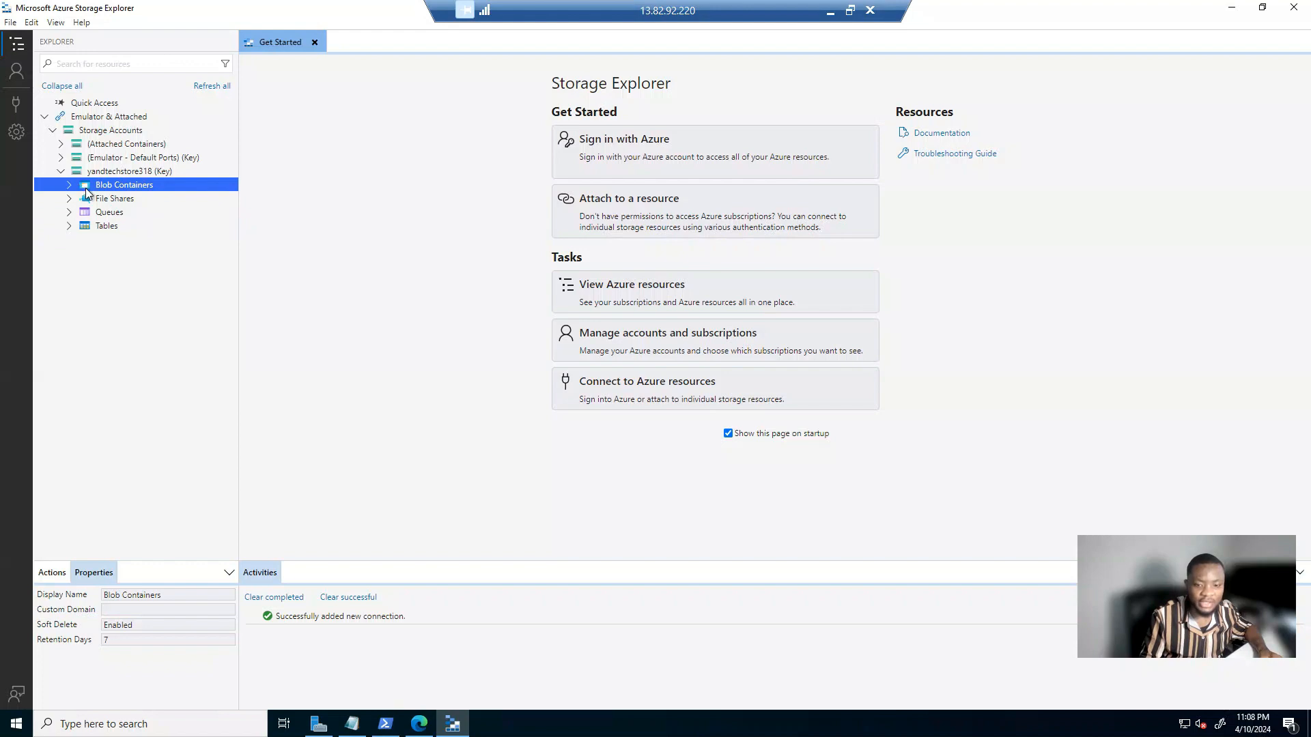